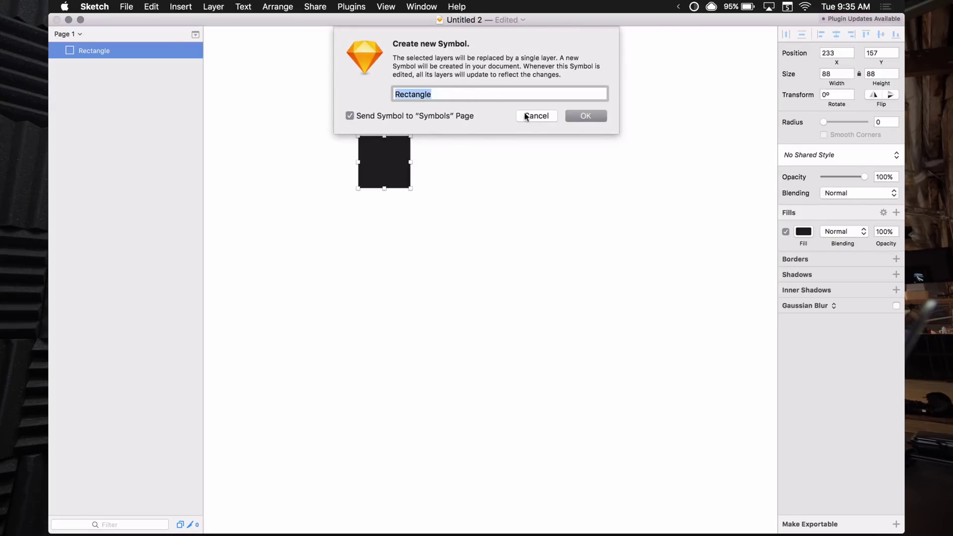
- Convert the black rectangle into a symbol on the Symbols page and delete its master there
click(586, 116)
click(96, 66)
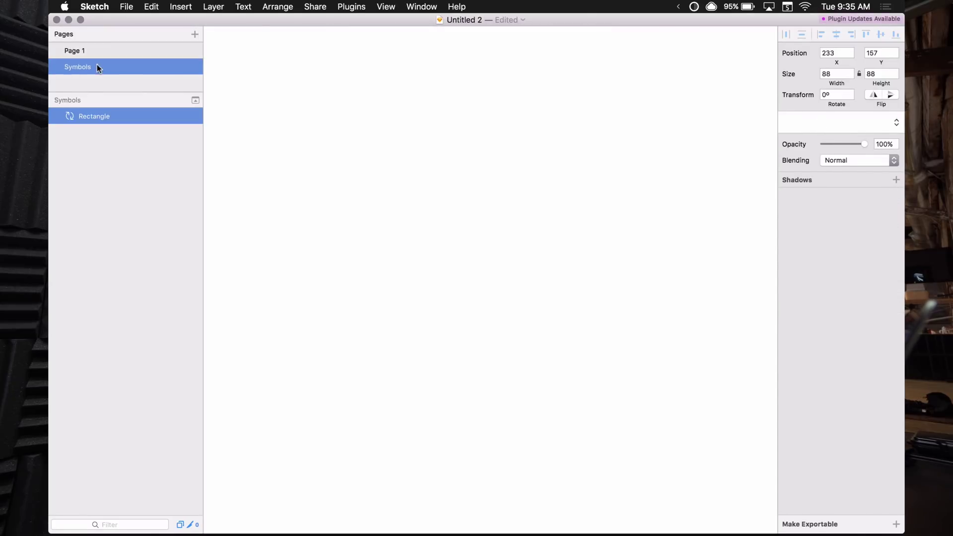
click(479, 248)
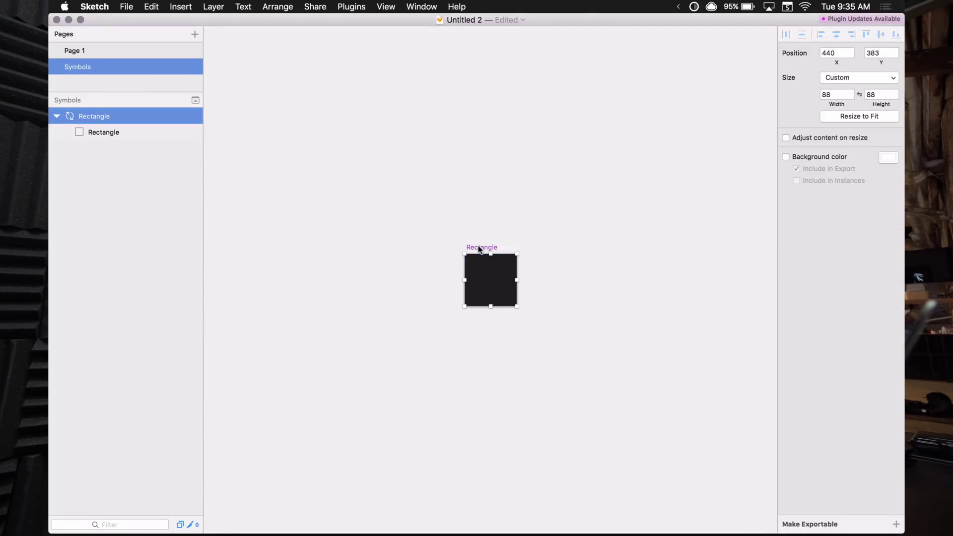
key(Delete)
click(552, 98)
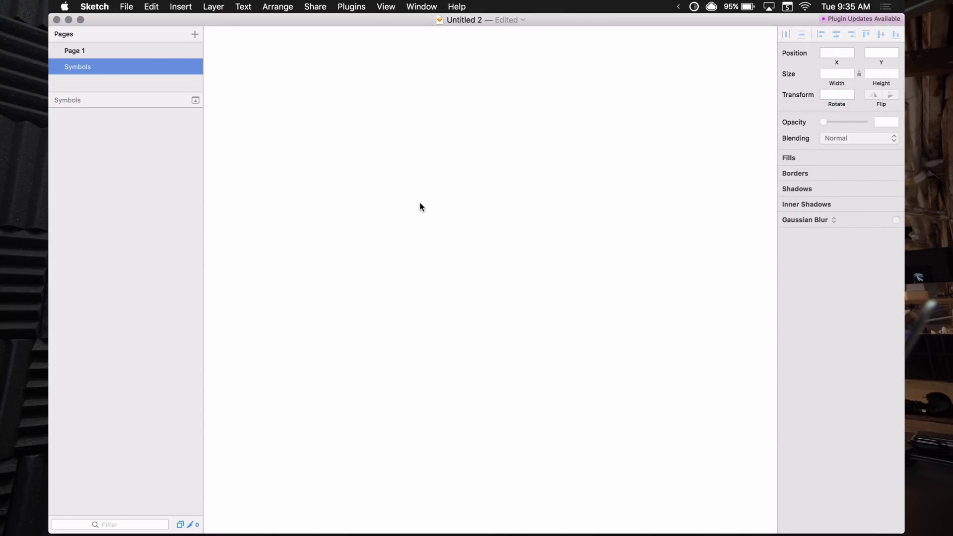
- Draw a 180 × 180 artboard on the empty Symbols page
key(a)
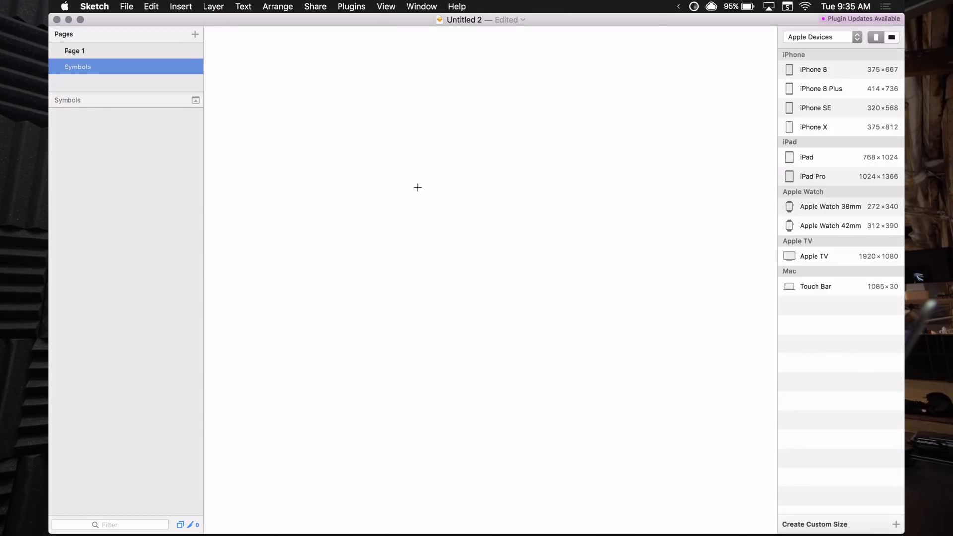
drag(361, 174, 468, 281)
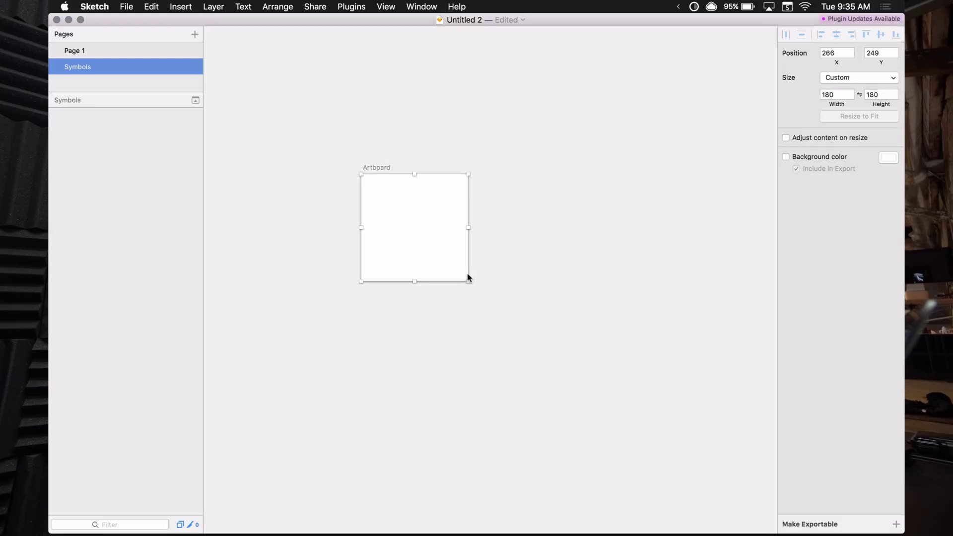
click(329, 141)
drag(327, 141, 376, 145)
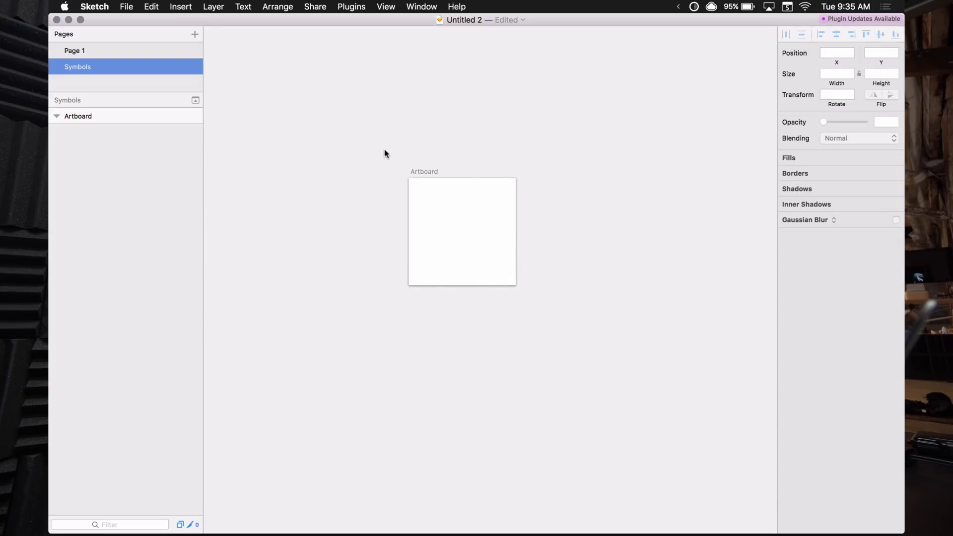
- Draw a horizontal line about 171 px long across the middle of the artboard
scroll(430, 177, up, 5)
drag(433, 178, 416, 155)
key(r)
drag(363, 290, 612, 296)
click(830, 57)
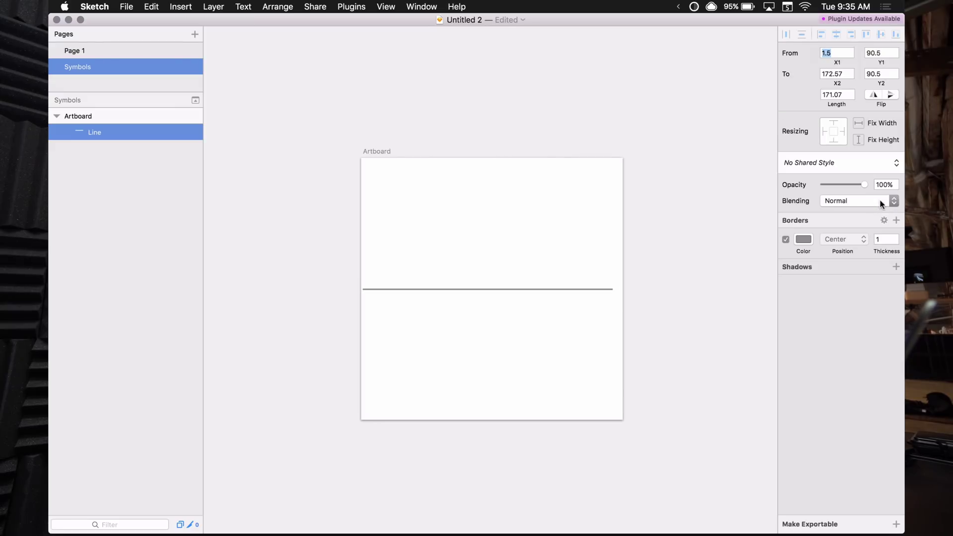
click(577, 290)
- Set the line's border thickness to 4 and its color to black
click(883, 239)
text(4)
key(Return)
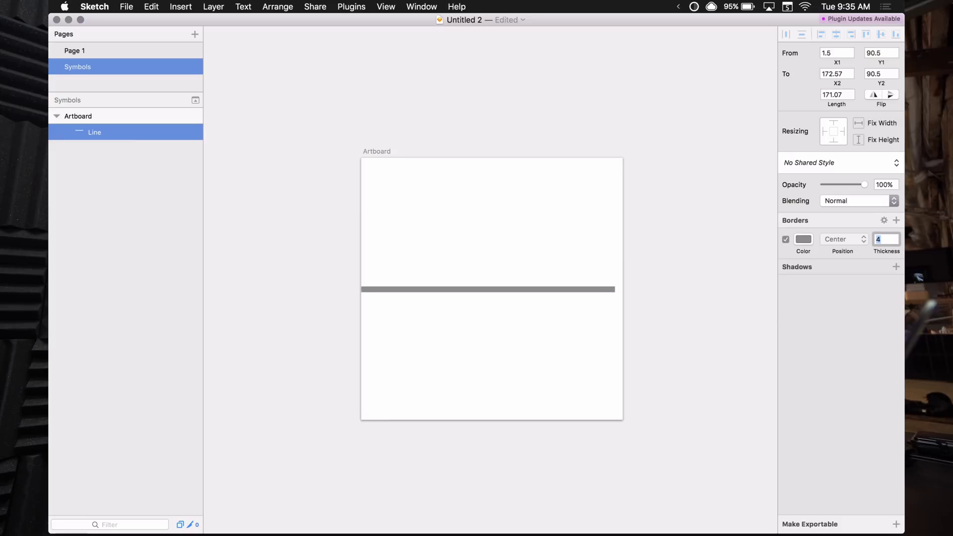
click(799, 239)
drag(797, 381, 781, 403)
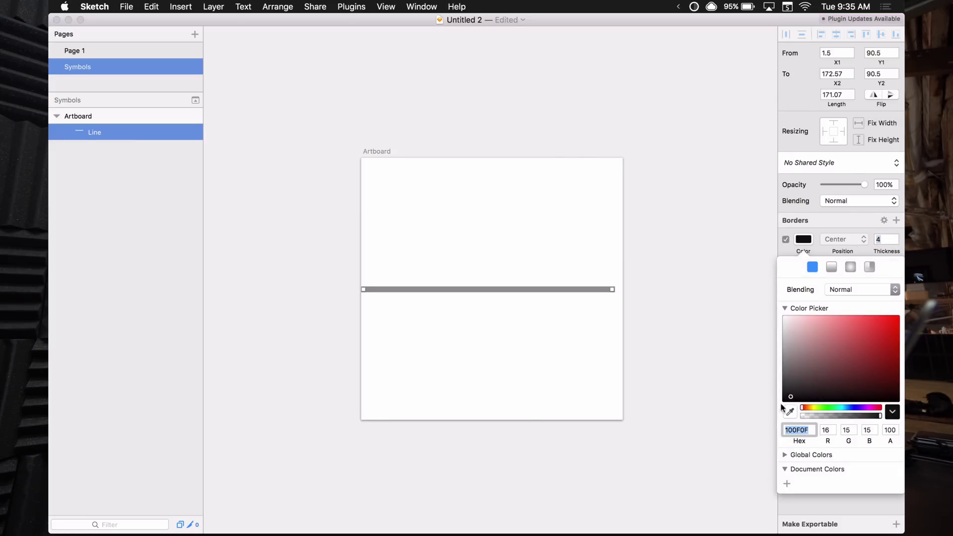
click(723, 381)
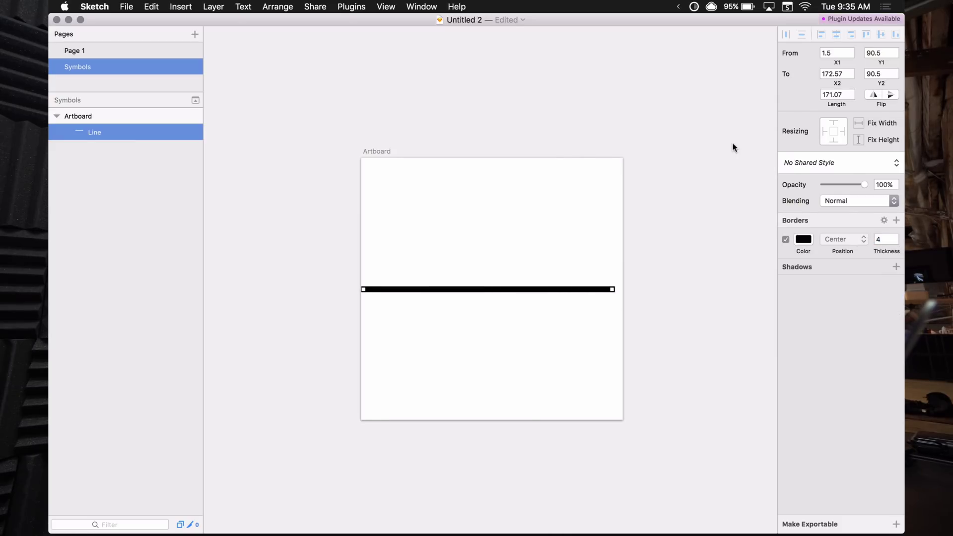
- Set the line's start point to X 0, Y 90 and its end point to X 180, Y 90
key(Left)
click(829, 52)
text(0)
key(Tab)
text(0)
key(Tab)
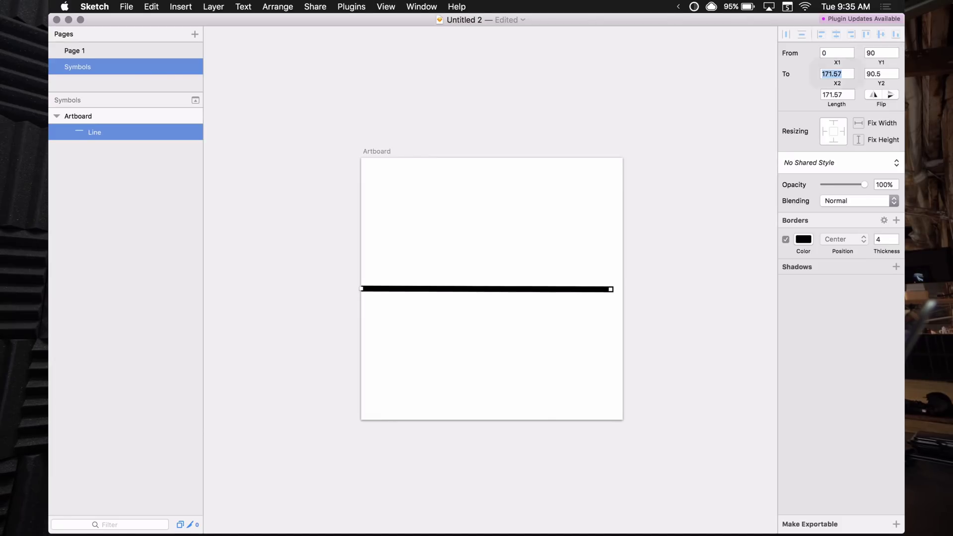
text(180)
key(Tab)
text(0)
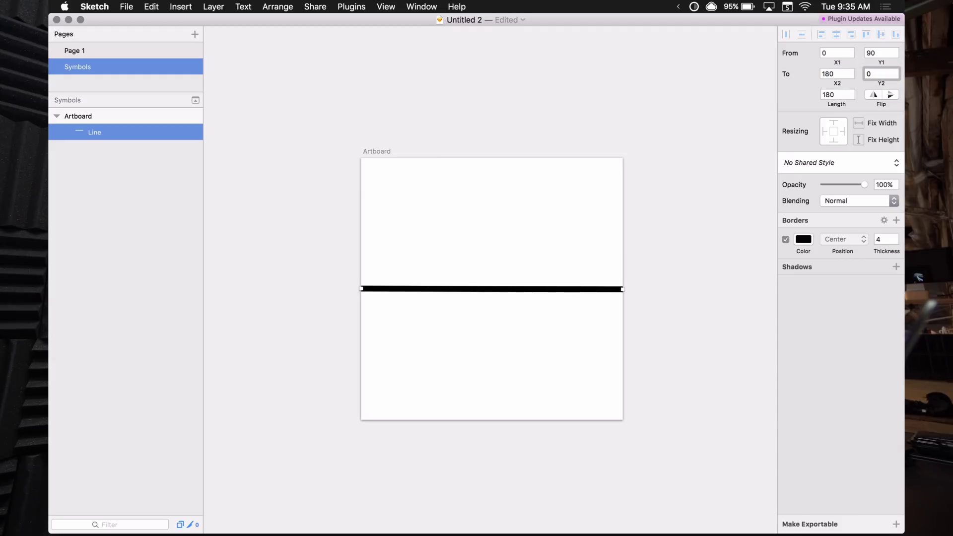
key(BackSpace)
text(90)
key(Return)
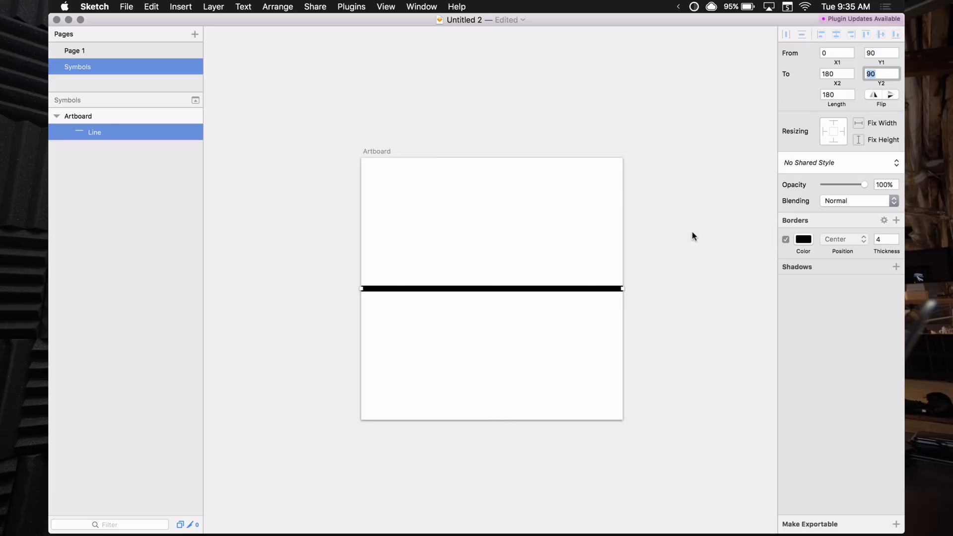
click(692, 231)
- Create a shared style named "path solid" from the black line
click(509, 289)
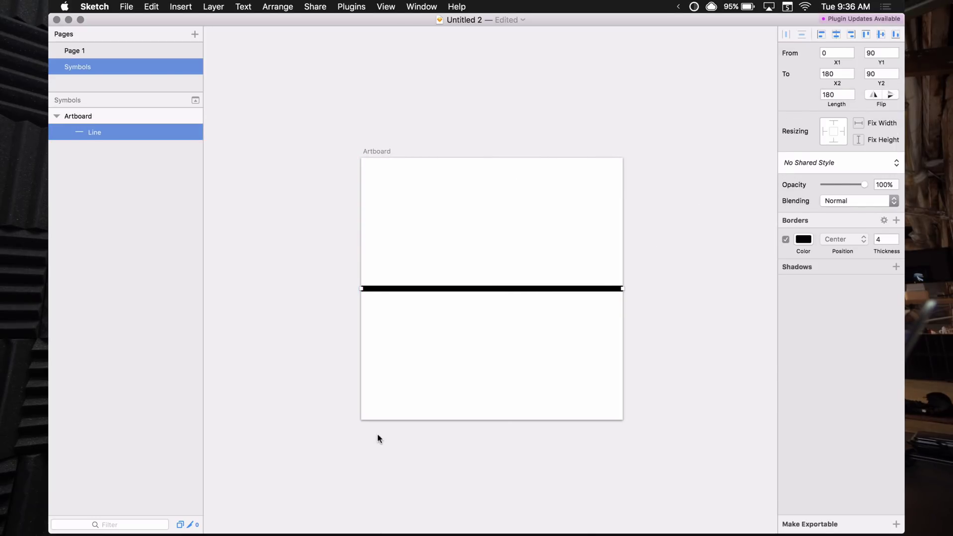
click(548, 346)
click(517, 289)
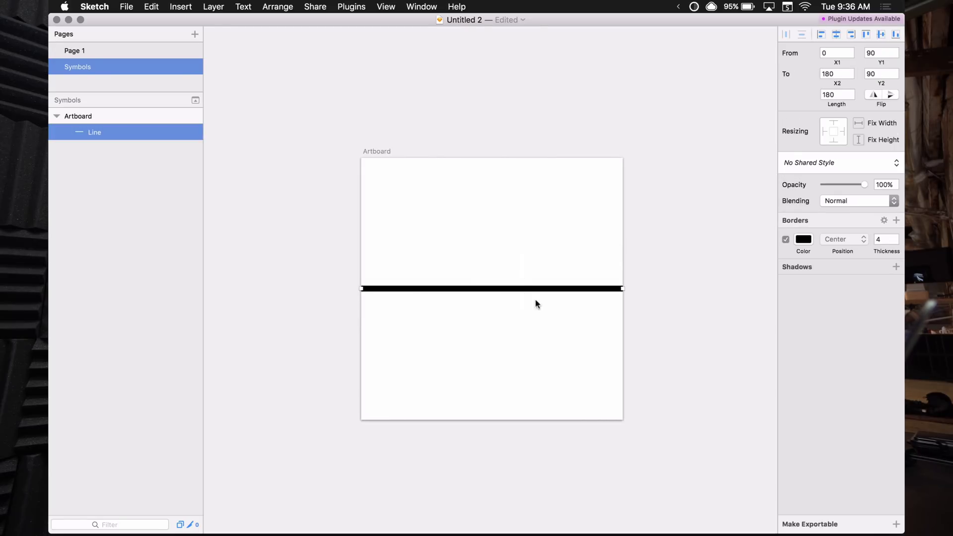
click(861, 168)
click(839, 178)
text(paht)
text( solid)
key(Return)
click(752, 258)
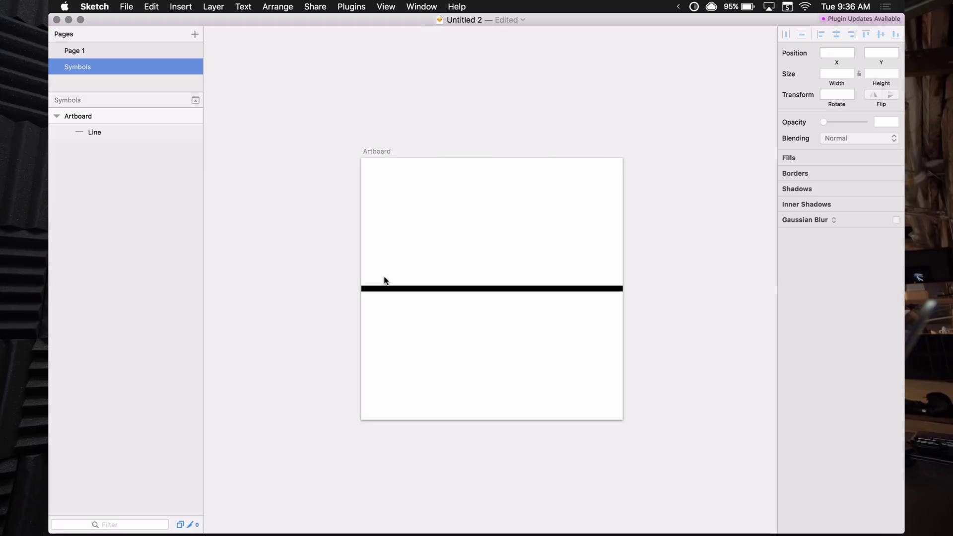
- Draw a 10 × 10 circle and align it to the artboard's left edge and vertical center
key(o)
drag(393, 260, 408, 273)
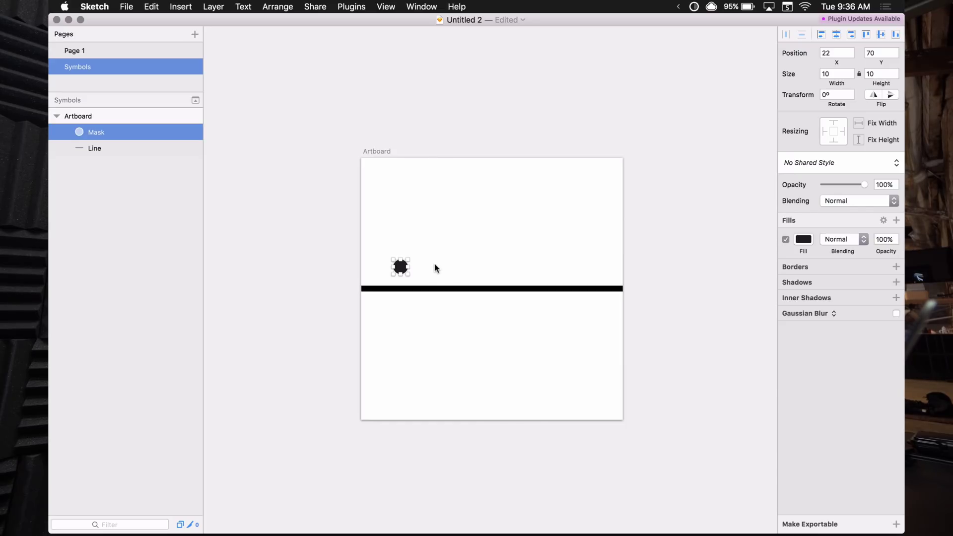
key(alt+v)
key(alt+h)
key(alt+a)
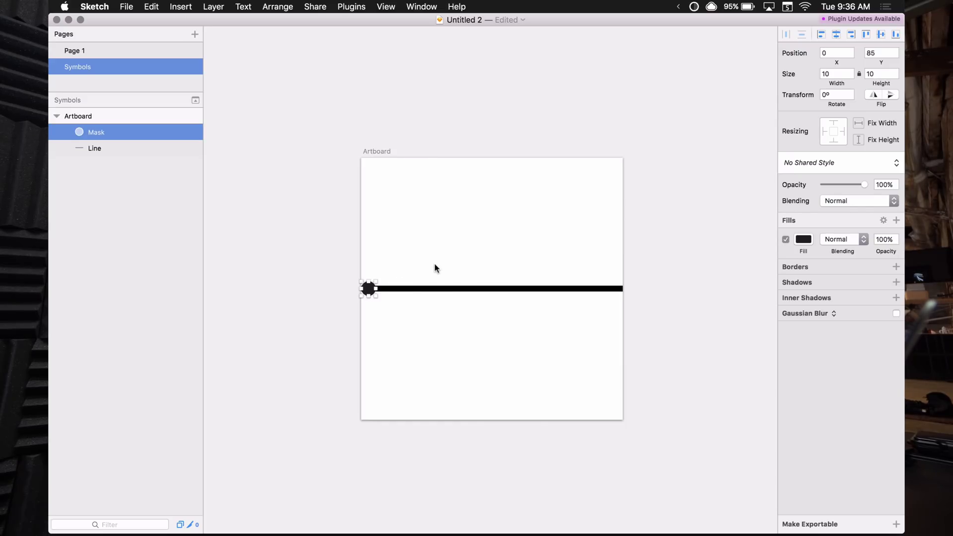
click(434, 268)
- Move the circle to X -5 so it is centered on the line's left end
click(368, 289)
scroll(383, 271, up, 3)
scroll(399, 298, left, 3)
drag(404, 326, 386, 327)
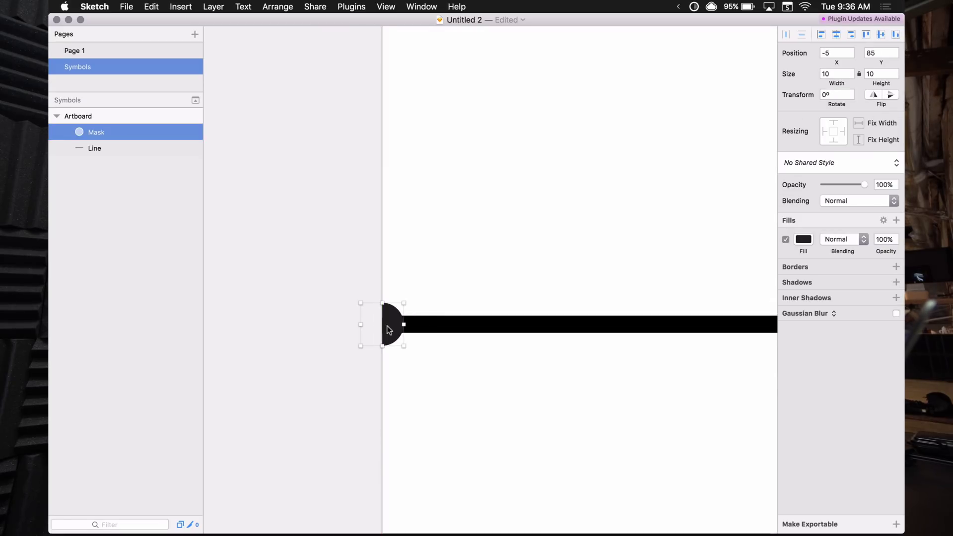
click(410, 290)
key(r)
drag(491, 260, 575, 343)
key(Escape)
click(509, 279)
key(Escape)
key(cmd+z)
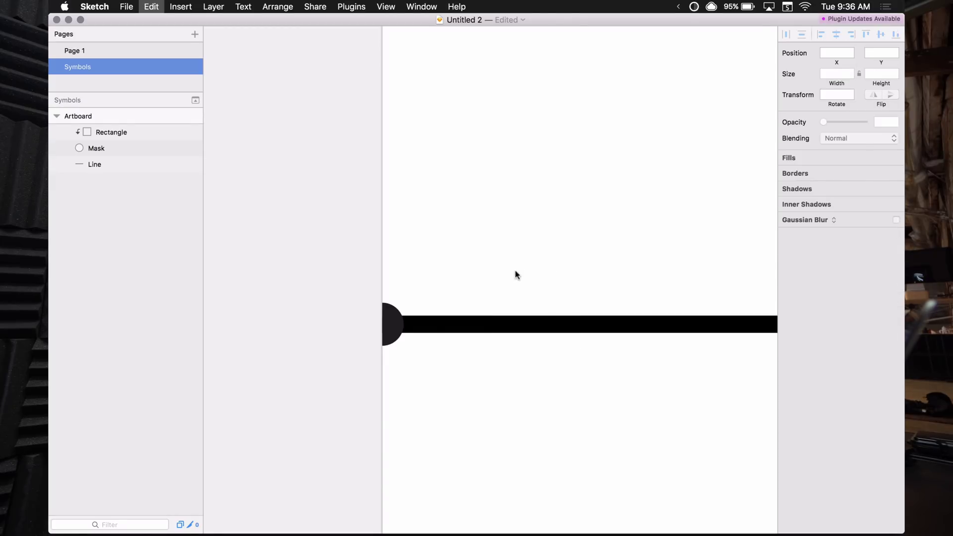
- Draw a square about 9 × 9 above the line and turn off masking on the circle layer
key(r)
drag(442, 213, 481, 251)
right_click(139, 153)
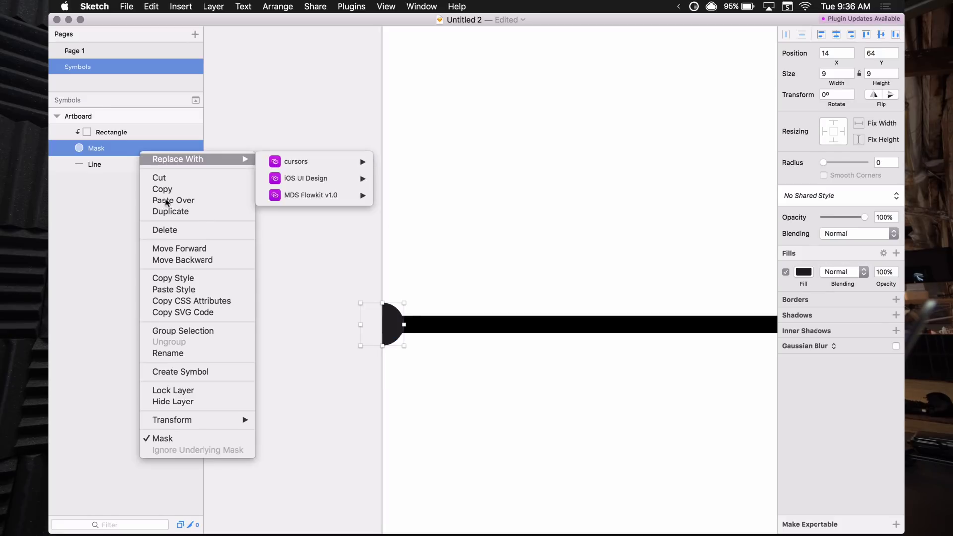
click(197, 436)
- Resize the square to 20 × 20 and place it behind the circle and line, centered on the circle
click(469, 234)
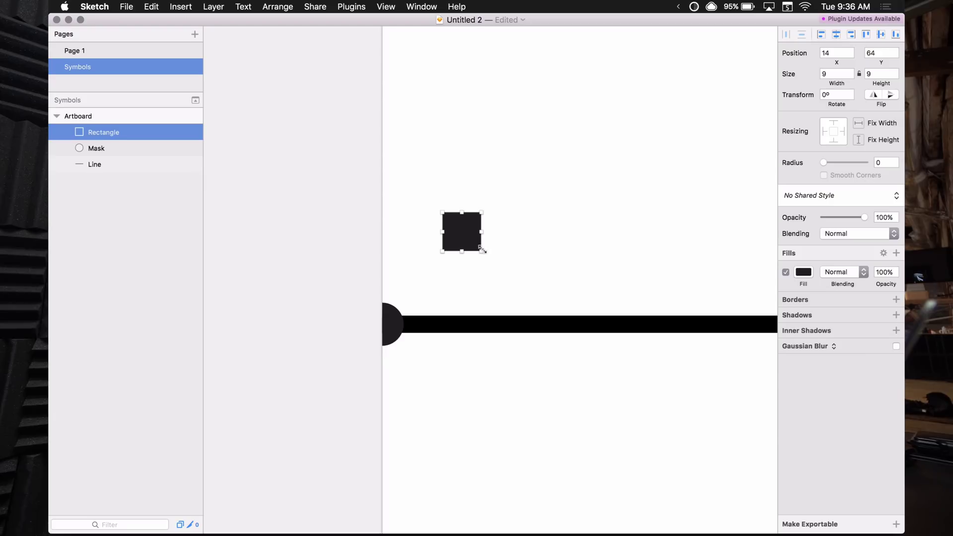
key(super+Down)
key(super+Right)
key(super+shift+Right)
key(super+shift+Down)
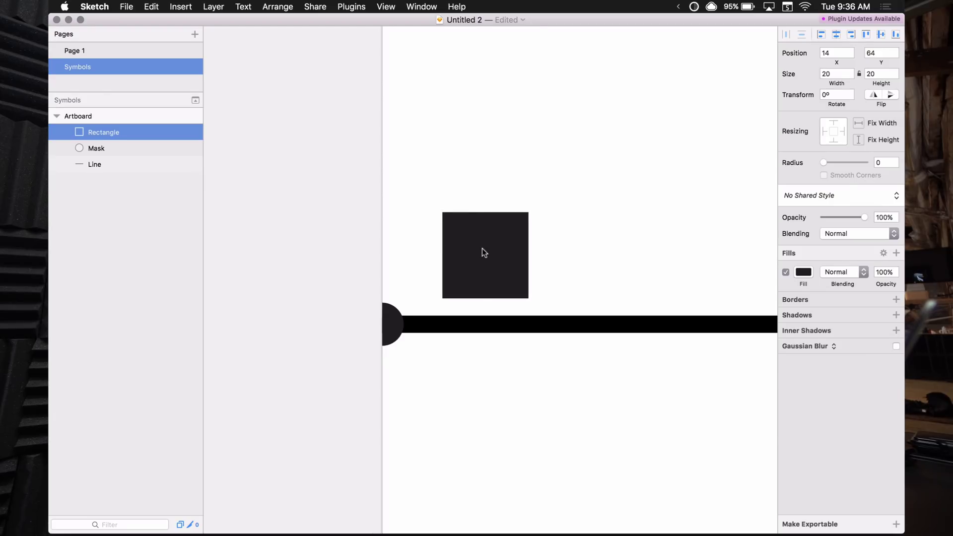
drag(489, 247, 399, 331)
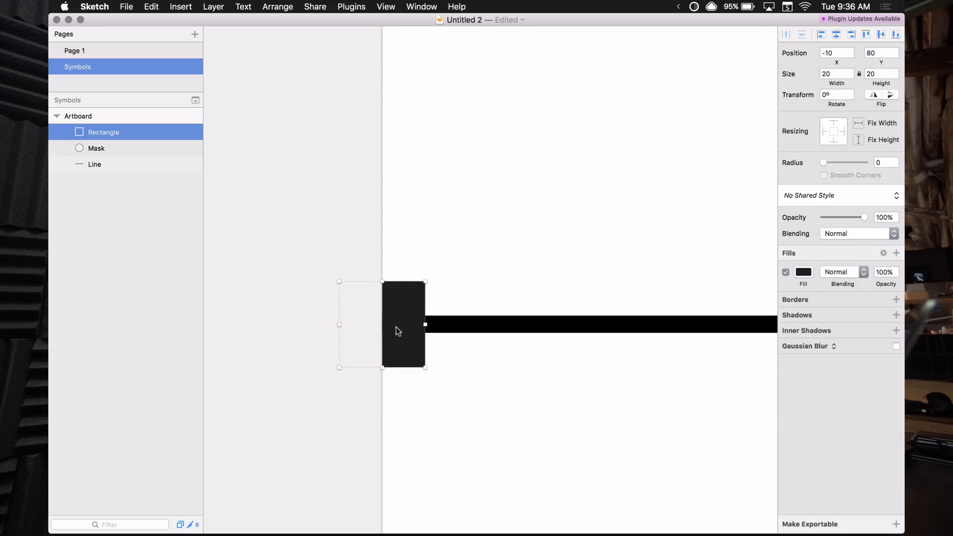
key(alt+super+Down)
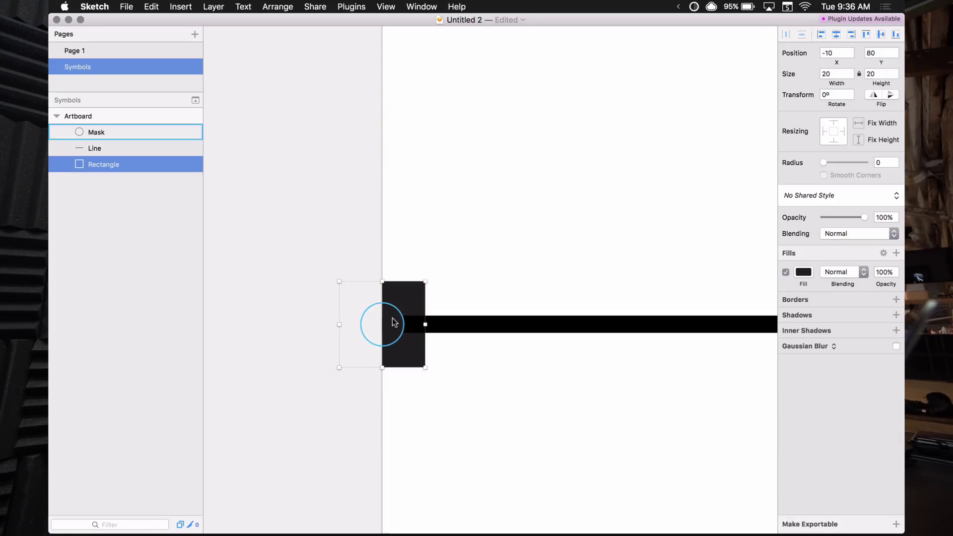
- Move the circle and square together to the empty area above the line and reduce the square's opacity to 10%
drag(401, 322, 440, 245)
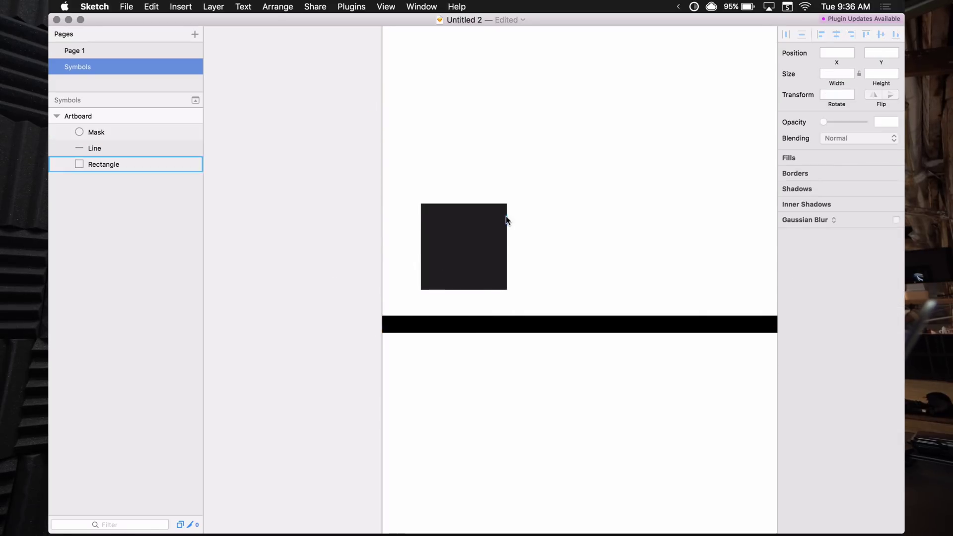
key(1)
click(647, 253)
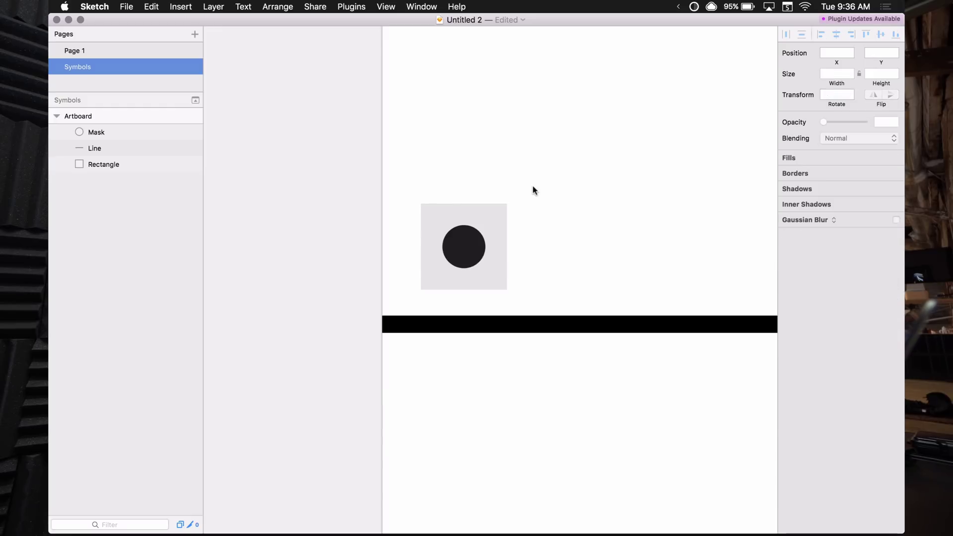
- Create a symbol named "path cap circle" from the circle and its background square, leaving out the line
drag(512, 194, 439, 259)
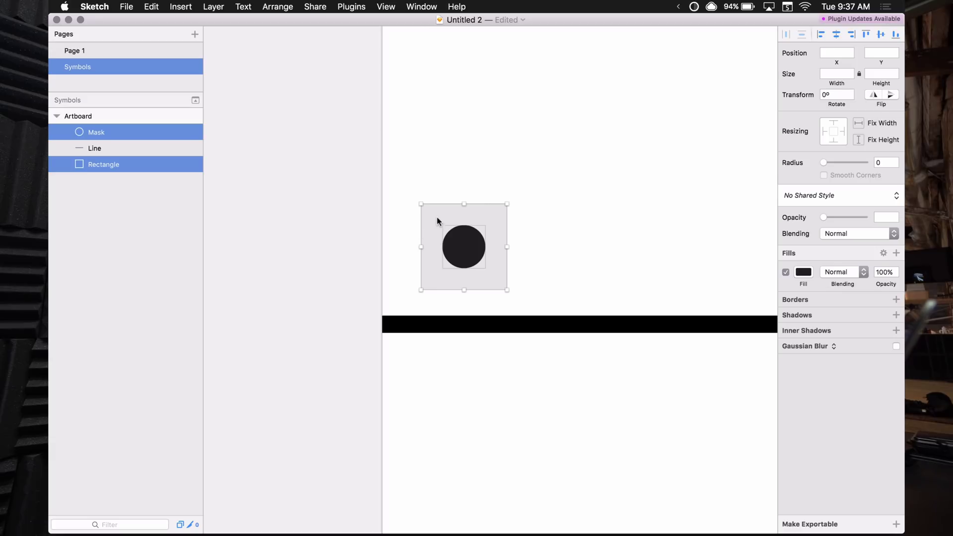
key(super+alt+k)
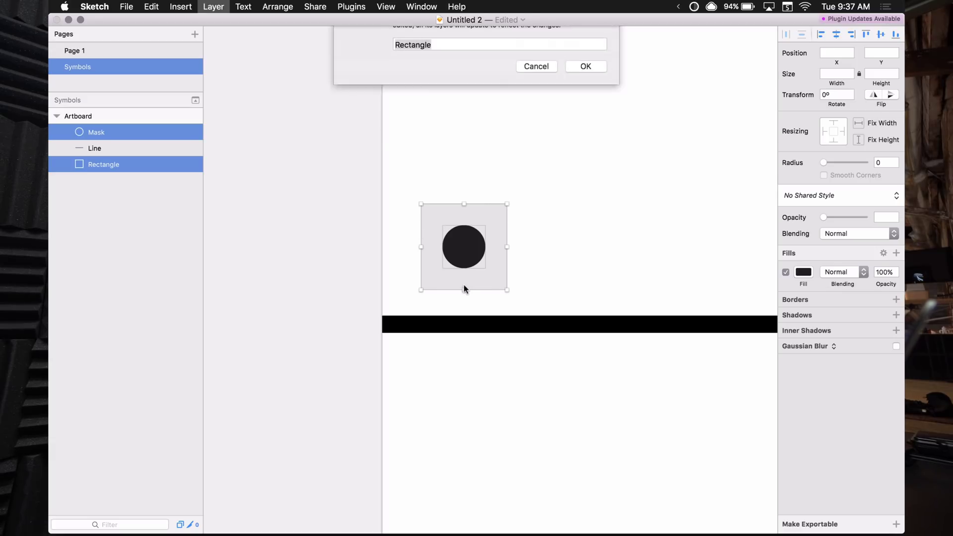
text(paht)
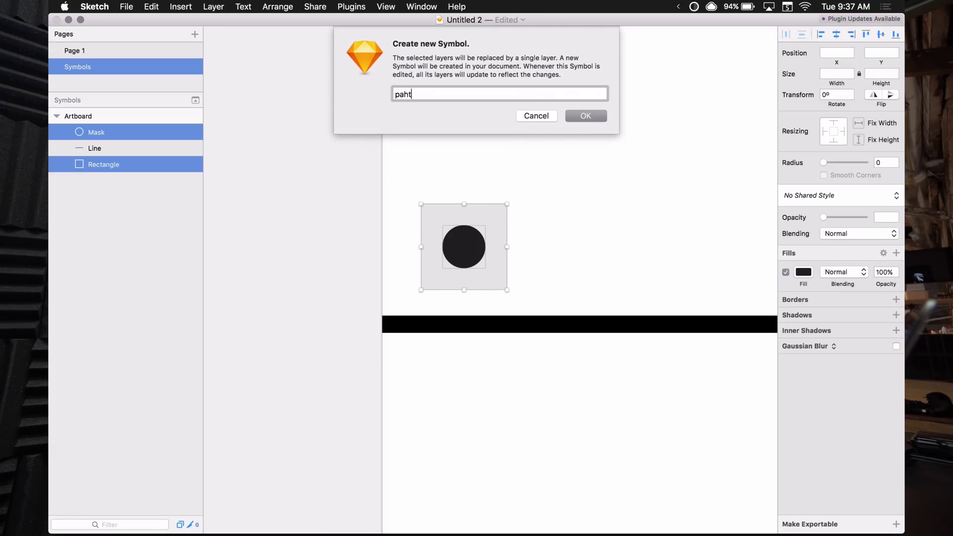
text( cap circle)
key(Return)
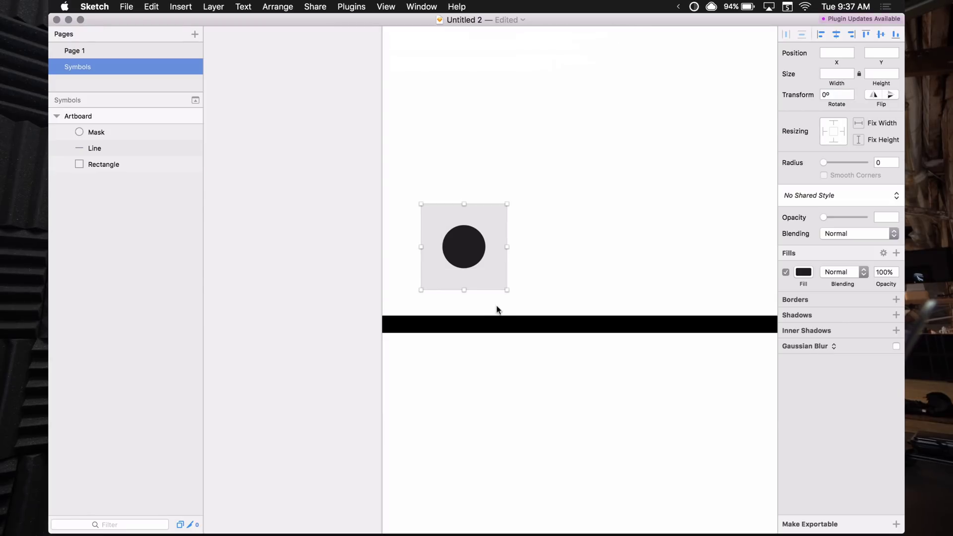
- Duplicate the "path cap circle" symbol master 10 px beside the original and rename the copy "path cap arrow"
click(494, 222)
double_click(495, 224)
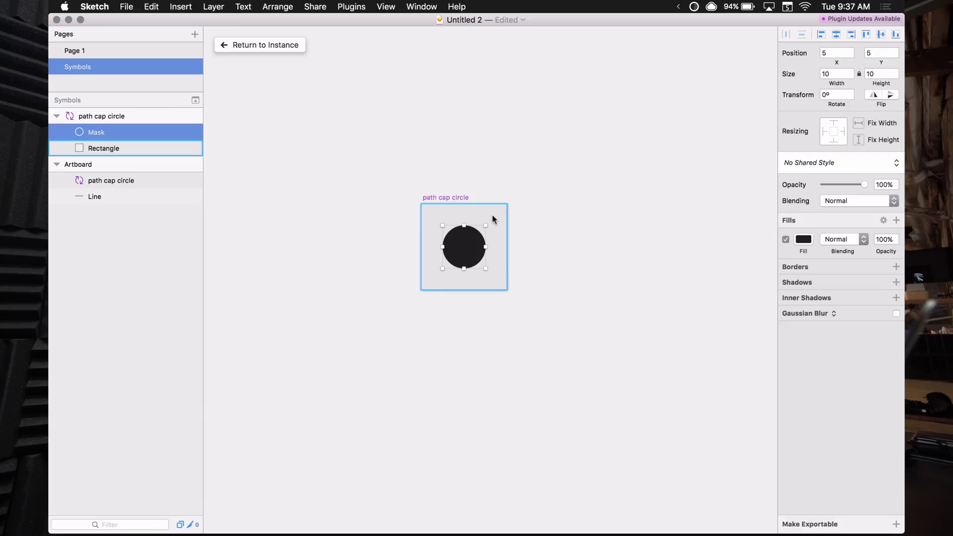
click(449, 197)
drag(449, 197, 578, 199)
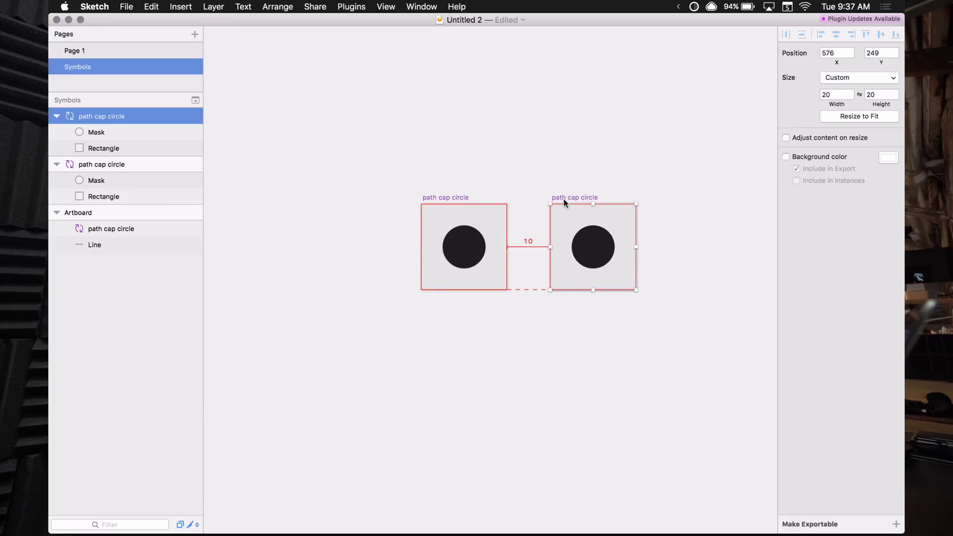
key(super+r)
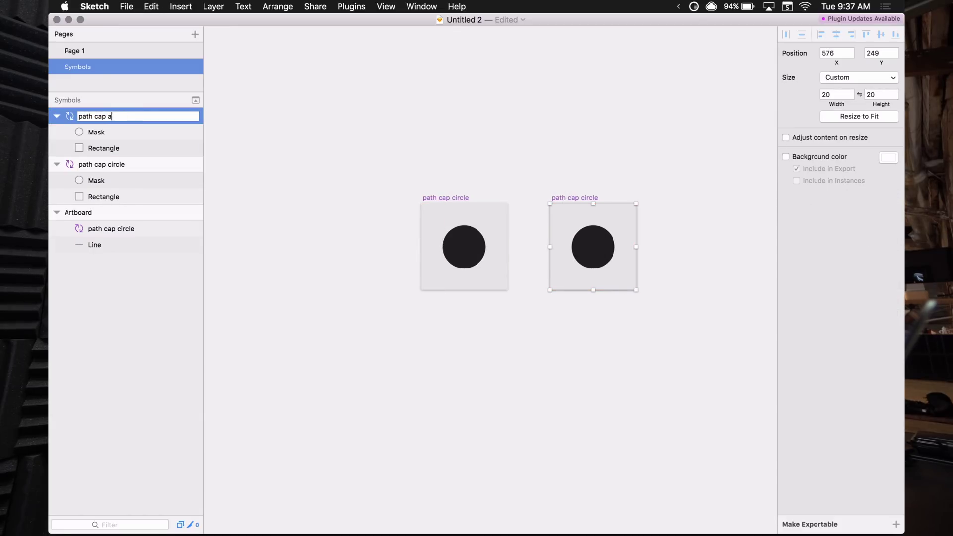
text(path cap arrow)
key(Return)
- Delete the gray background squares from both the "path cap circle" and "path cap arrow" symbol masters
double_click(596, 245)
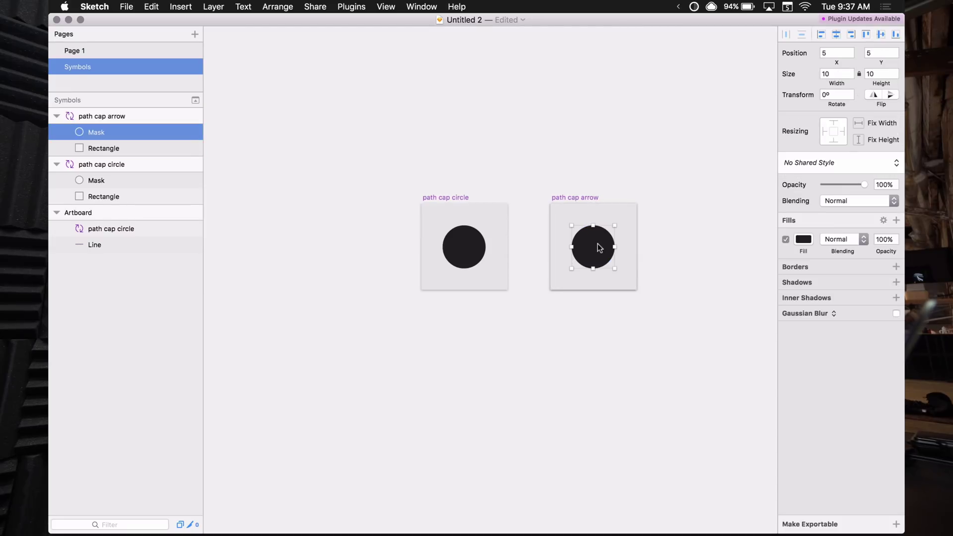
click(494, 226)
shift+click(570, 211)
key(Delete)
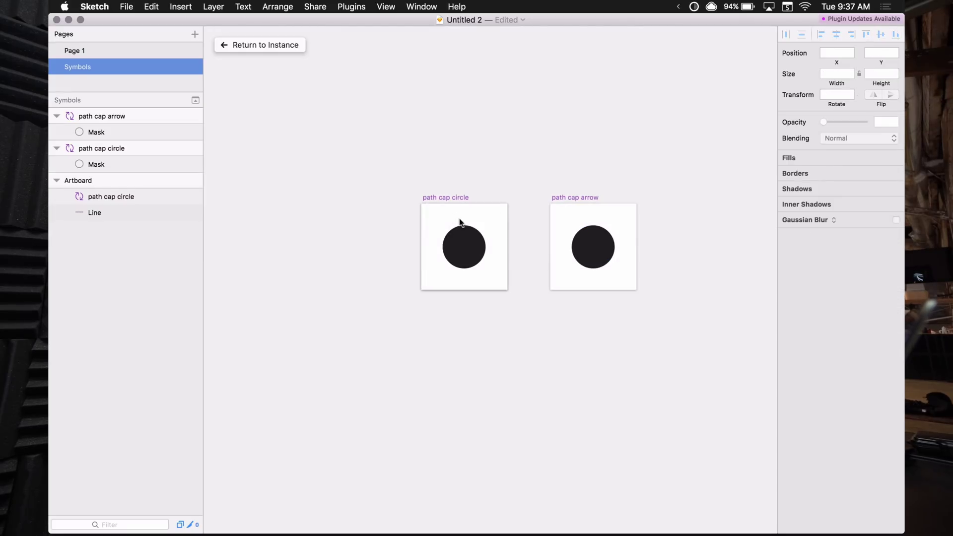
- Replace the circle in the "path cap arrow" master with a 12 × 12 square
click(596, 231)
key(Delete)
key(r)
drag(563, 225, 615, 262)
- Turn the square into a right-pointing triangle by adding a point on its right edge and deleting the two right corner points
double_click(614, 266)
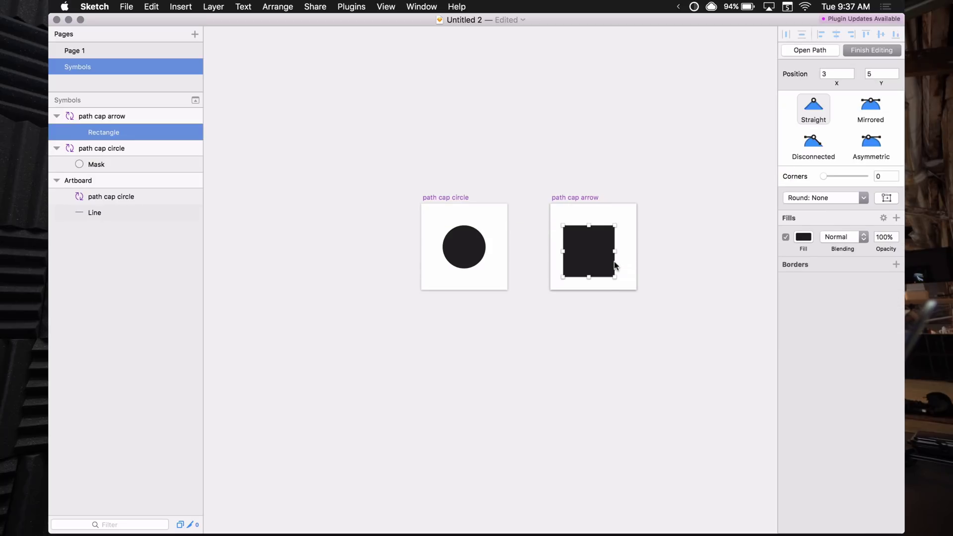
click(615, 256)
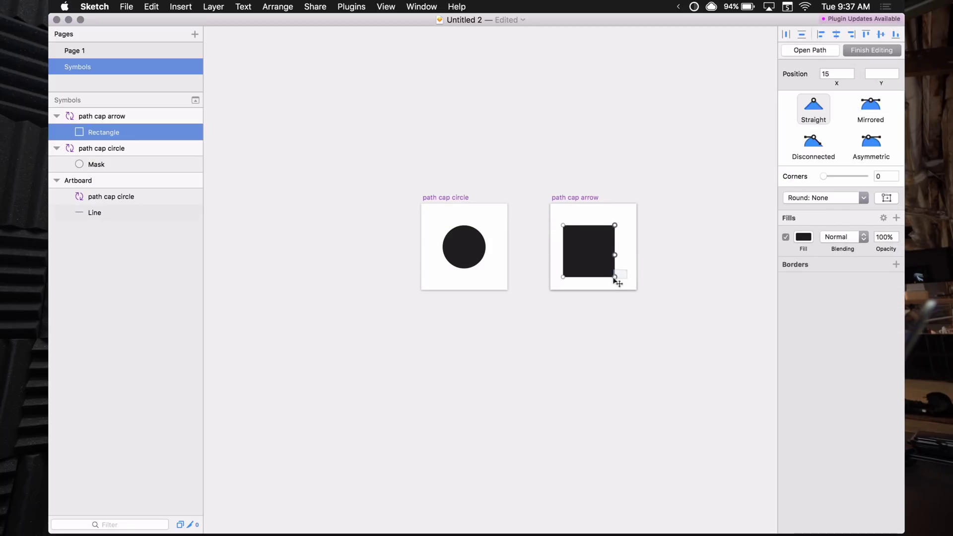
drag(603, 236, 603, 237)
shift+click(615, 277)
key(Delete)
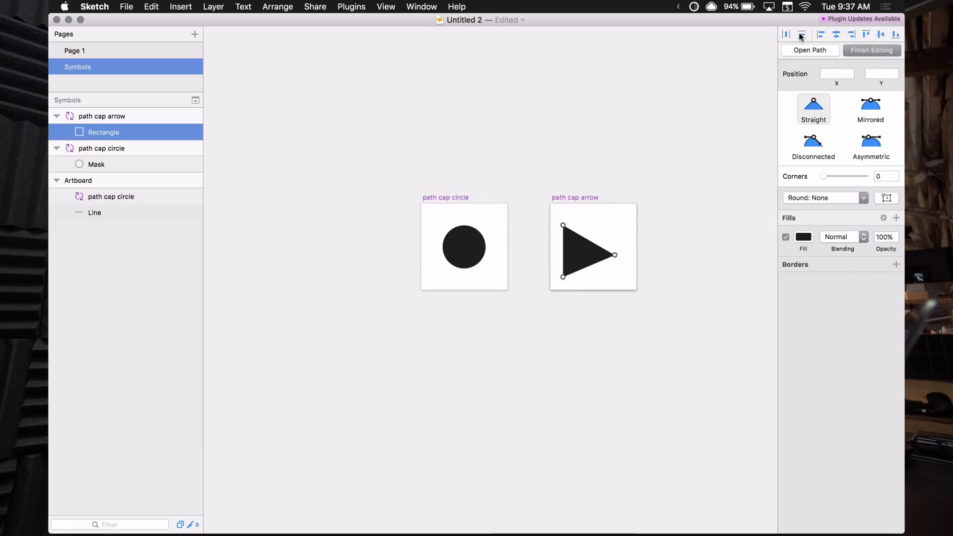
- Try to distribute the triangle's three points vertically and undo the distribution
key(super+z)
key(super+z)
key(Escape)
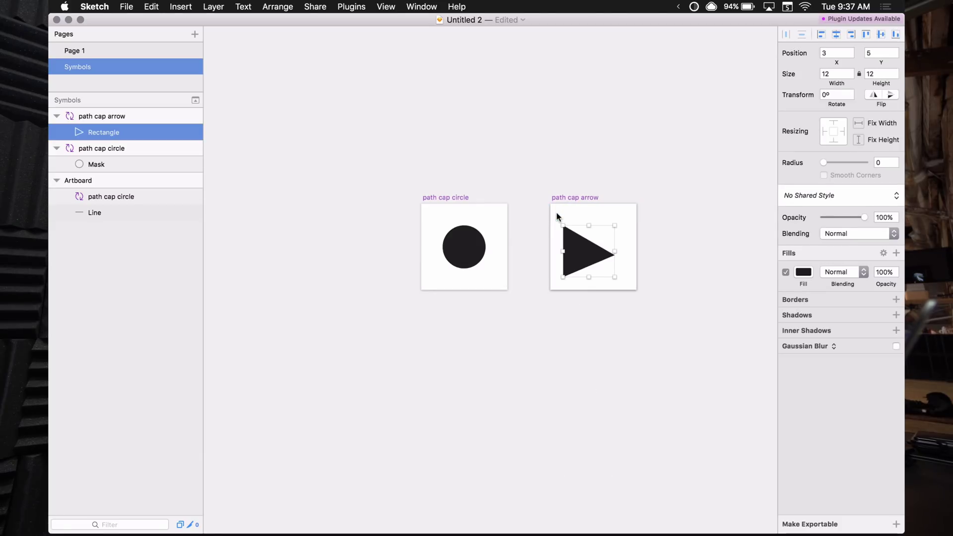
key(Return)
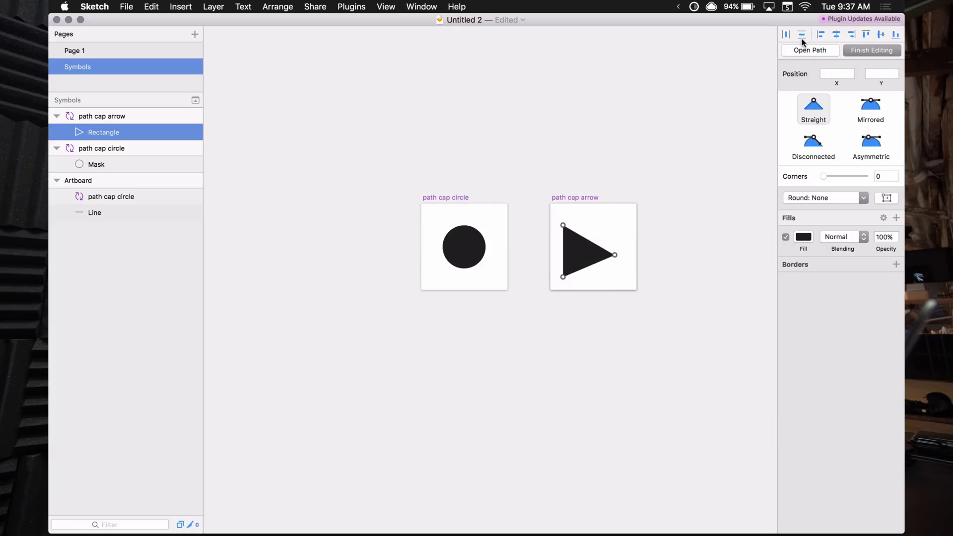
click(803, 34)
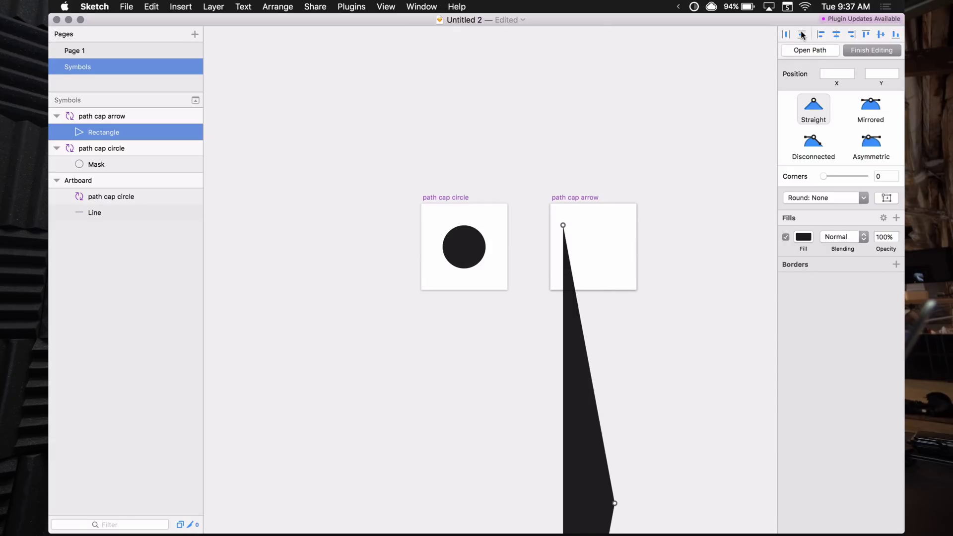
key(super+z)
key(Escape)
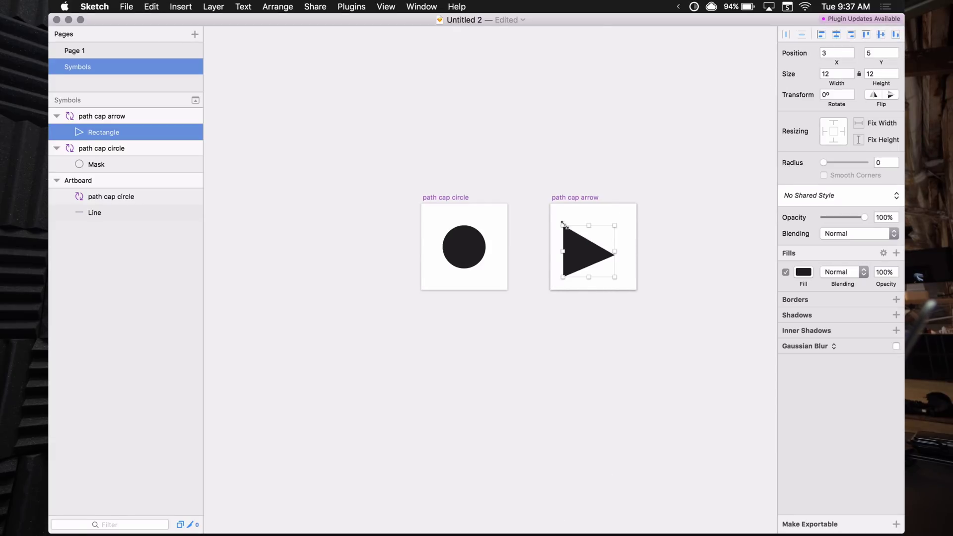
double_click(564, 238)
drag(557, 223, 622, 286)
click(803, 38)
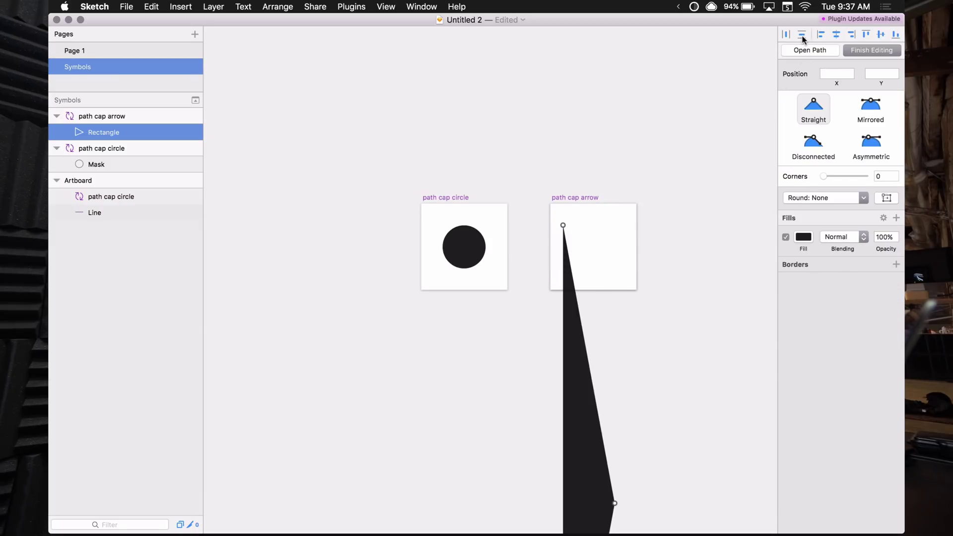
scroll(676, 310, down, 9)
scroll(676, 310, down, 5)
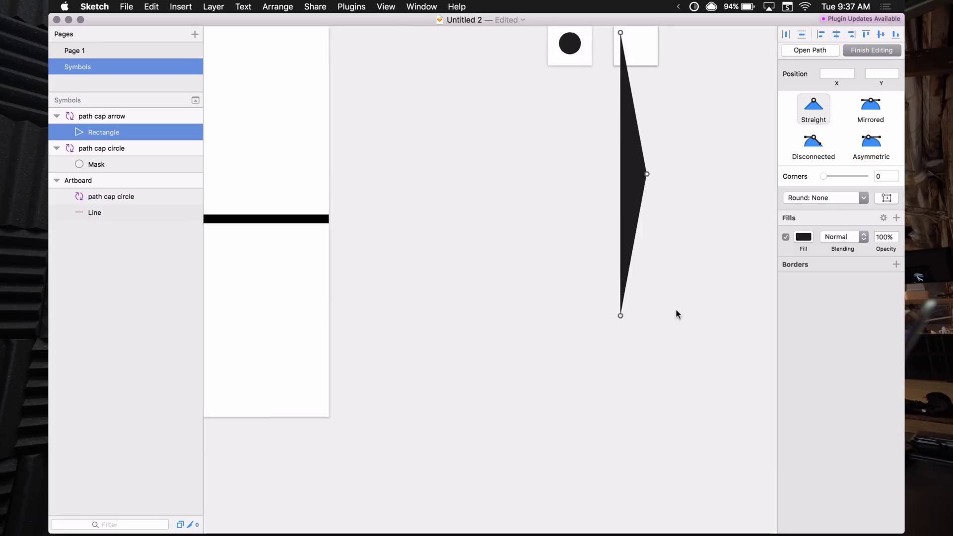
scroll(676, 310, up, 2)
key(super+z)
key(Escape)
key(super+z)
- Move the triangle to X 4, Y 4 within the "path cap arrow" master
drag(639, 117, 586, 155)
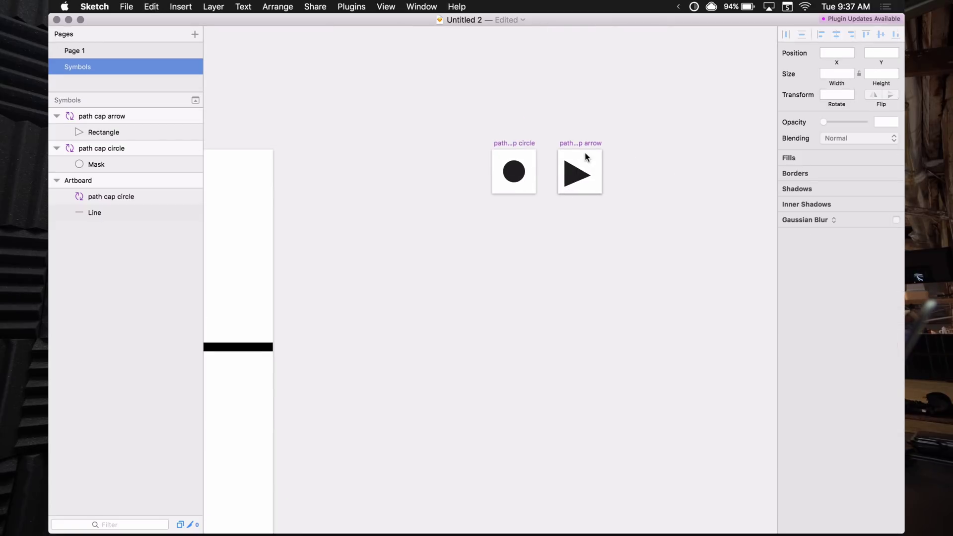
click(567, 177)
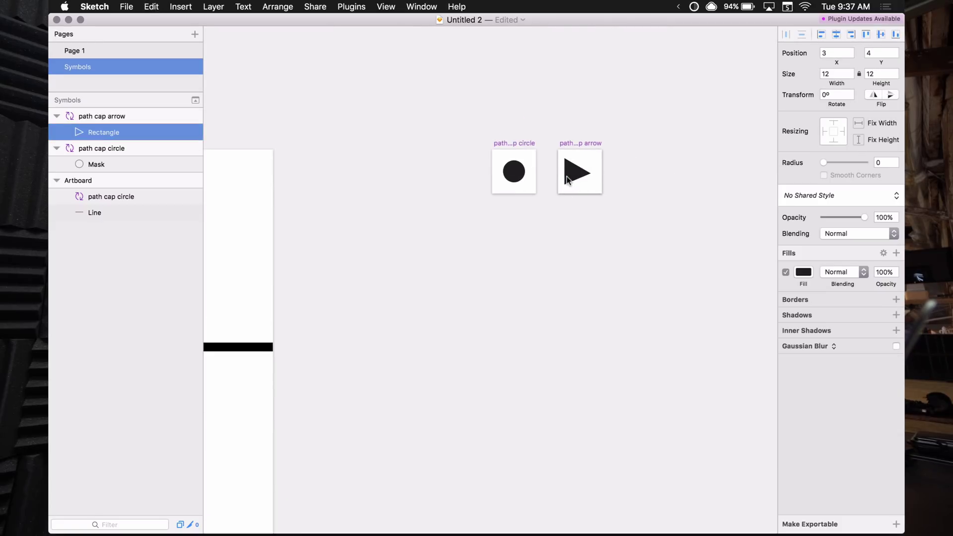
click(634, 154)
scroll(610, 162, up, 5)
click(536, 193)
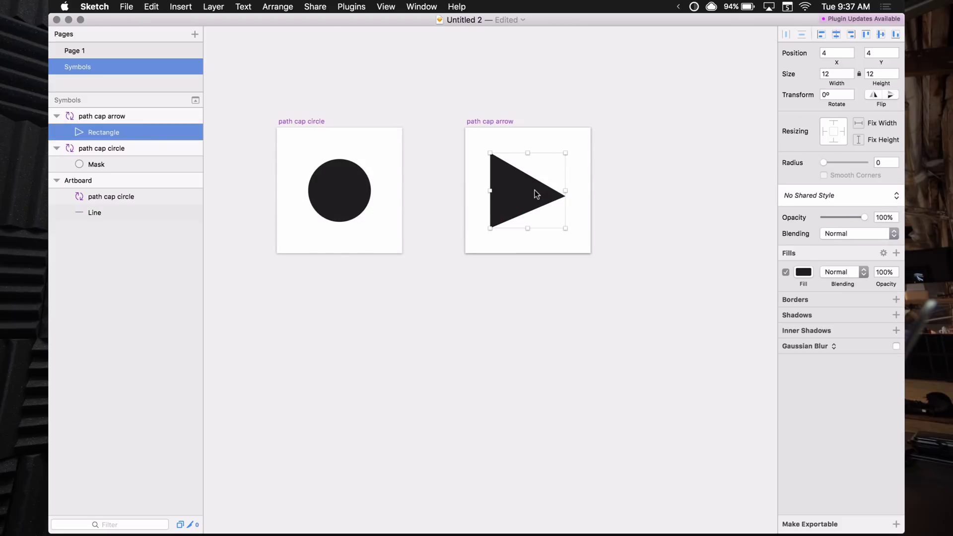
- Move the triangle's tip point to X 16, Y 10 so it is vertically centered
double_click(537, 194)
click(567, 192)
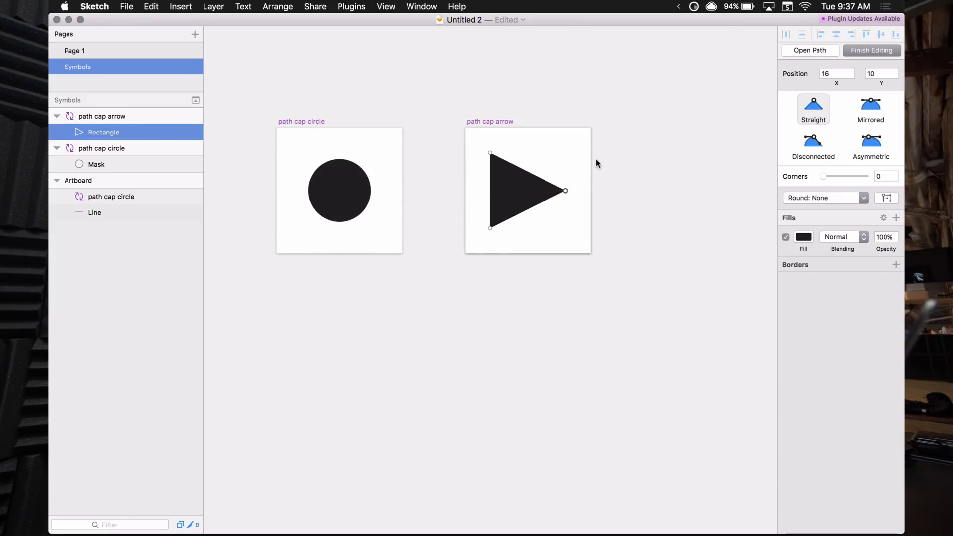
click(537, 192)
key(Escape)
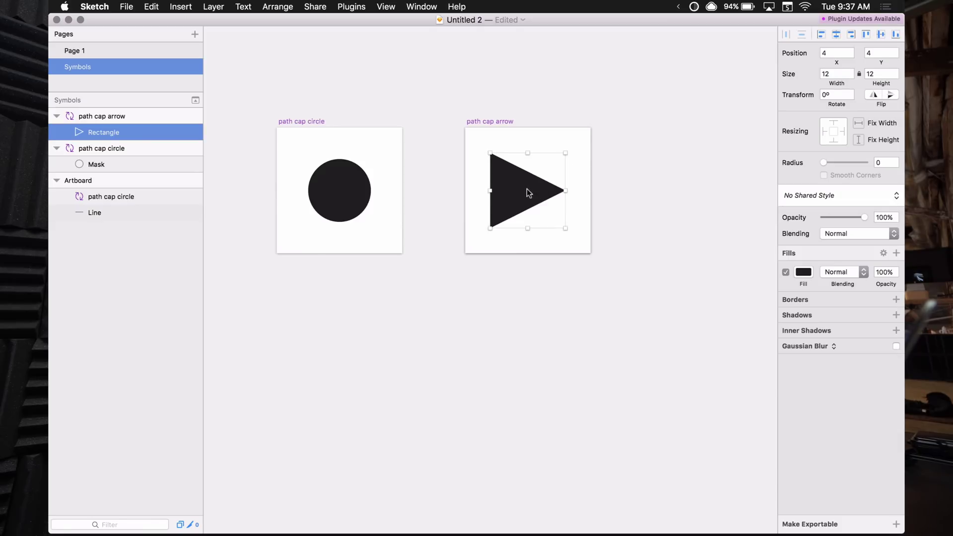
- Round the triangle's corners with a radius of 1 and shift it 1 px right to X 5
text(1)
key(Return)
click(532, 189)
key(super+2)
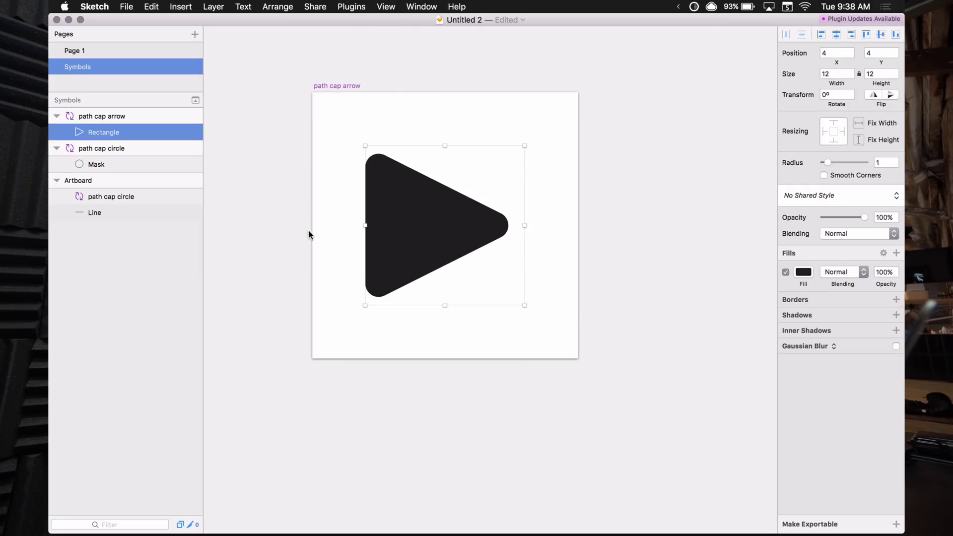
scroll(261, 253, down, 4)
key(Right)
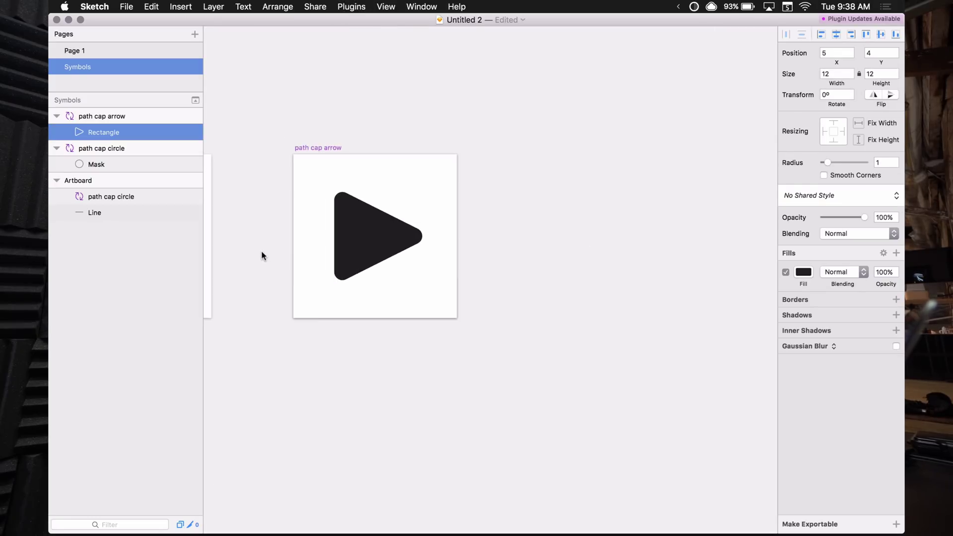
- Duplicate the circle cap instance 45 px to its right on the artboard and switch the copy to "path cap arrow"
scroll(347, 362, down, 5)
click(348, 366)
scroll(511, 377, left, 4)
scroll(511, 373, down, 3)
scroll(585, 348, left, 2)
scroll(585, 348, down, 2)
key(super+1)
click(284, 289)
click(284, 288)
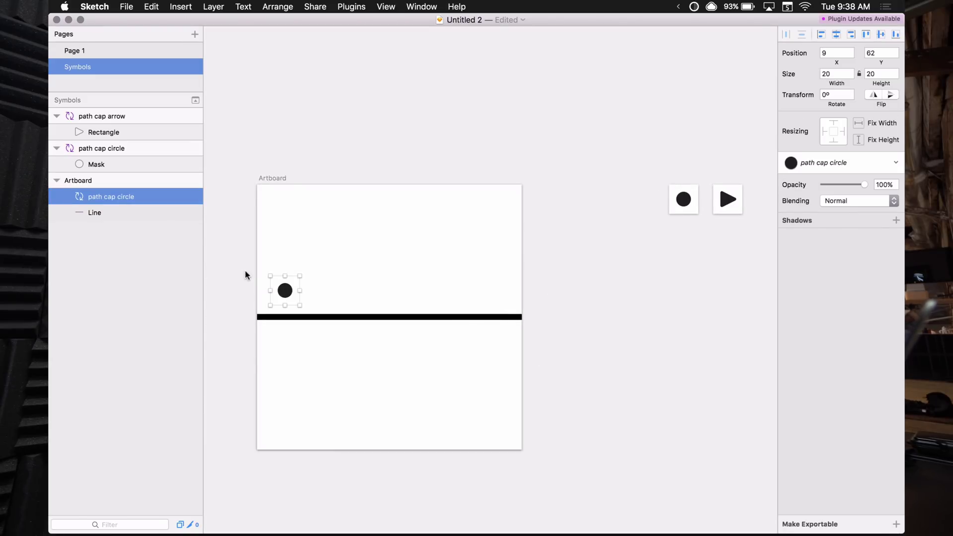
alt+drag(285, 290, 353, 290)
click(859, 163)
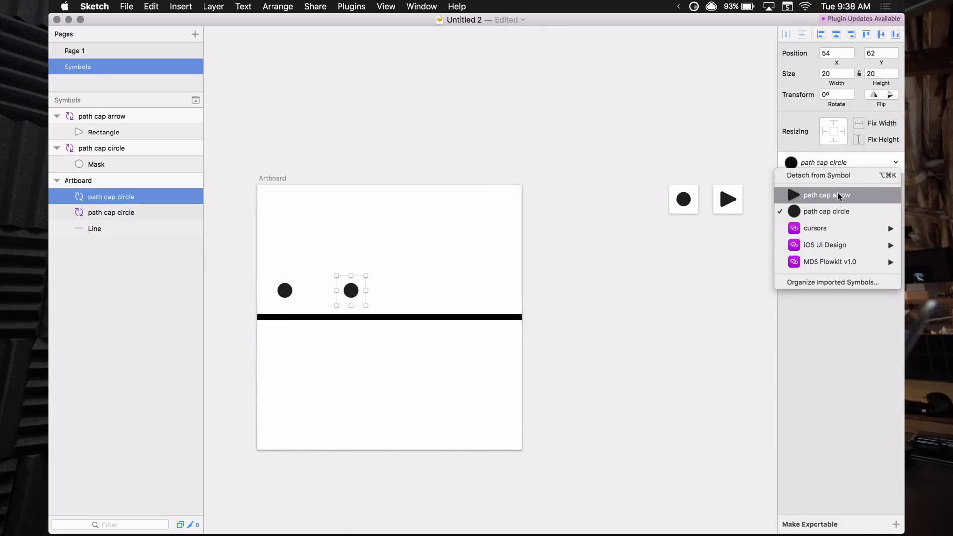
click(841, 194)
- Align the arrow cap to the artboard's right edge and place the circle cap on the line at X 0, Y 80
click(405, 230)
click(351, 292)
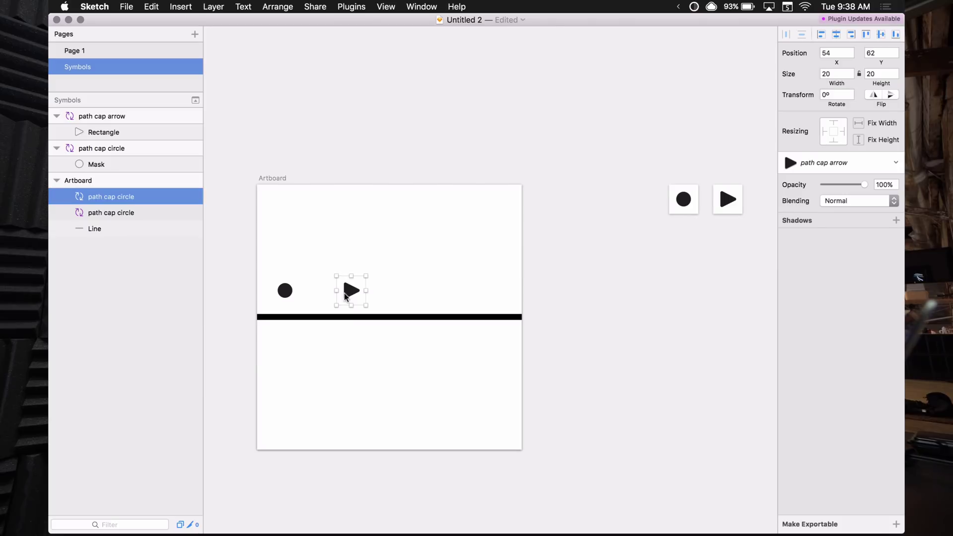
key(super+alt+Right)
click(281, 292)
key(super+alt+Left)
click(320, 277)
drag(273, 295, 273, 320)
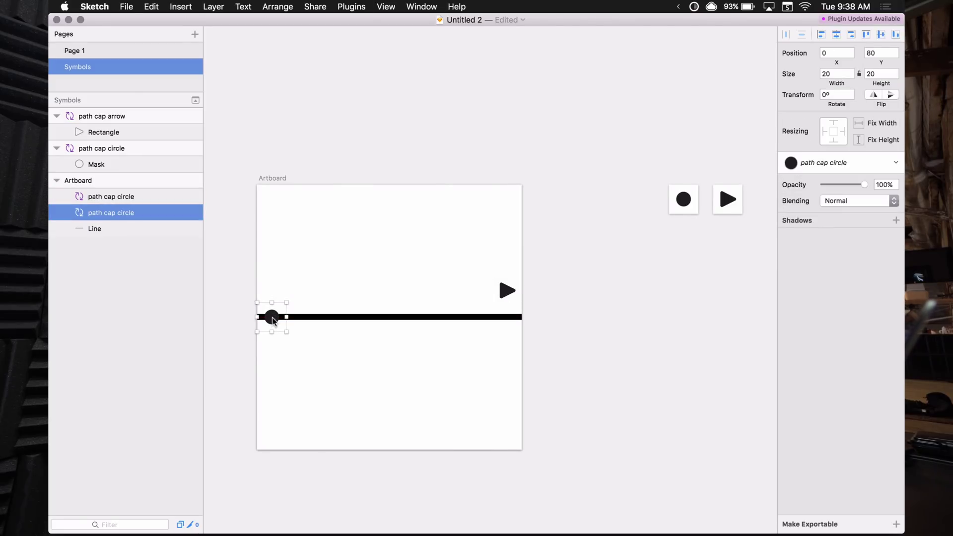
- Center the arrow cap vertically on the line, aligned to the artboard's right edge
click(499, 292)
key(super+alt+h)
key(super+alt+v)
key(super+alt+Right)
- Offset the caps outward by half their width, moving the circle to X -10 and the arrow to X 170
click(468, 263)
click(273, 318)
key(shift+Left)
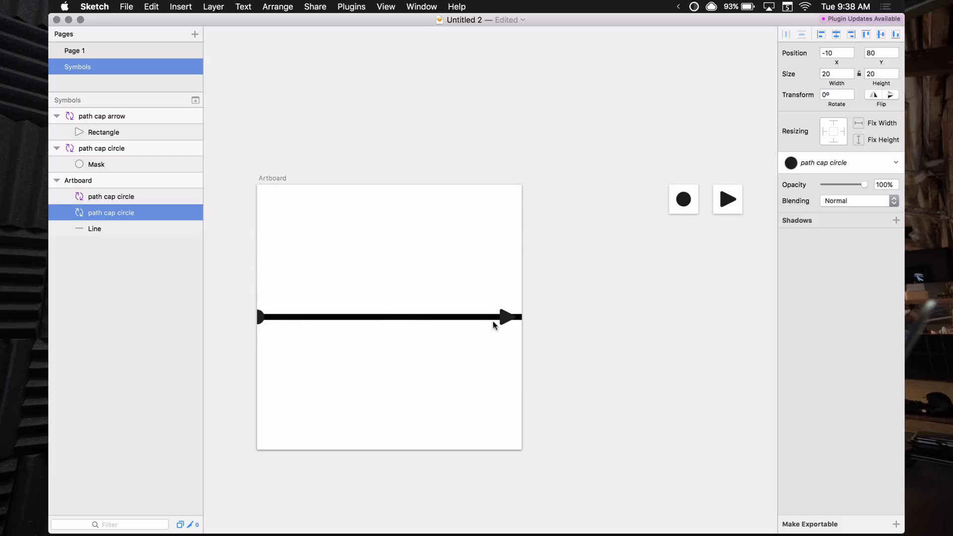
click(506, 320)
drag(506, 320, 514, 319)
scroll(515, 304, up, 5)
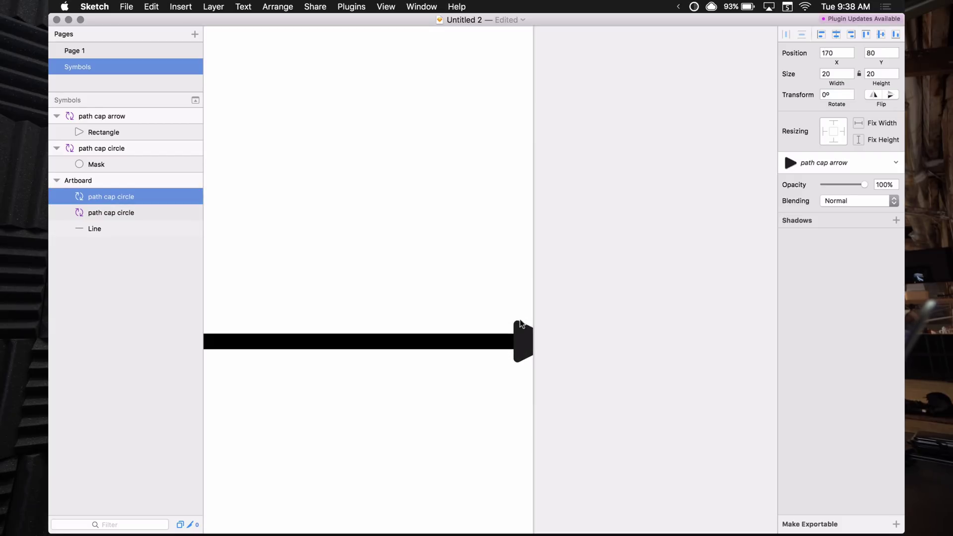
drag(526, 333, 523, 335)
scroll(447, 285, down, 5)
- Rename the artboard "flow right" and convert it into a symbol
drag(368, 254, 504, 212)
click(554, 231)
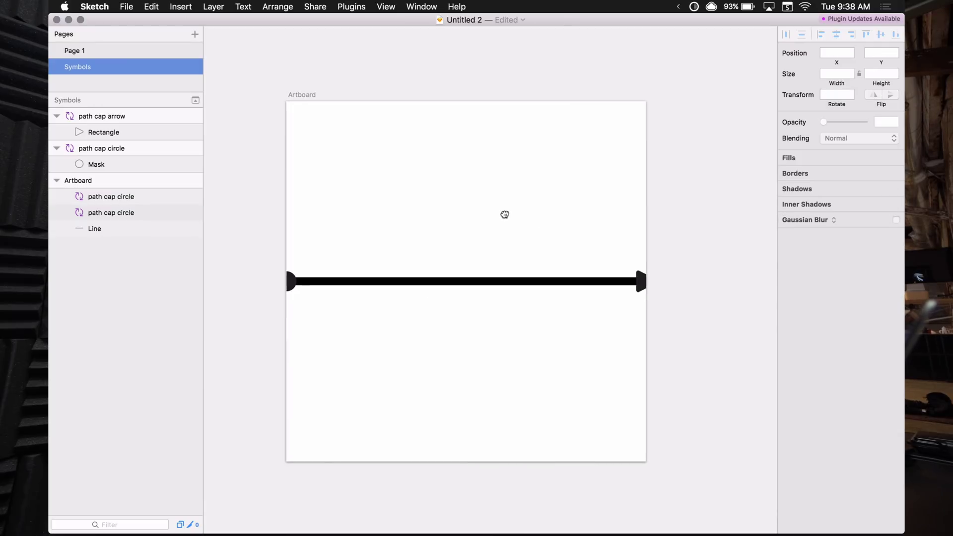
click(311, 97)
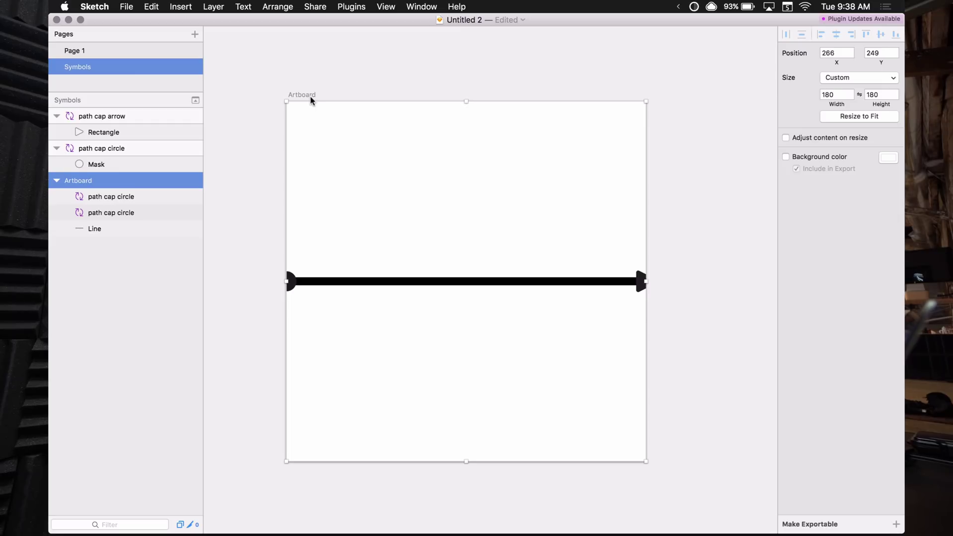
double_click(311, 96)
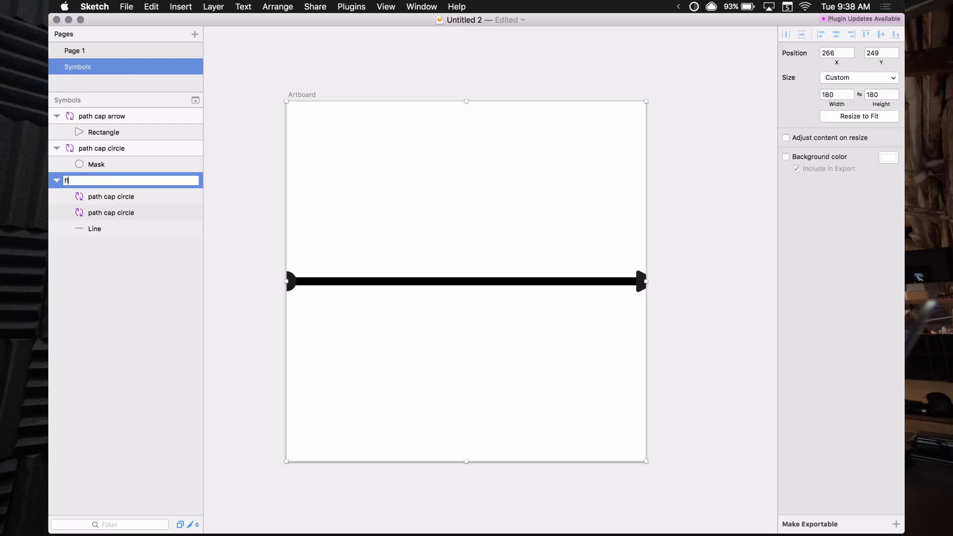
key(Return)
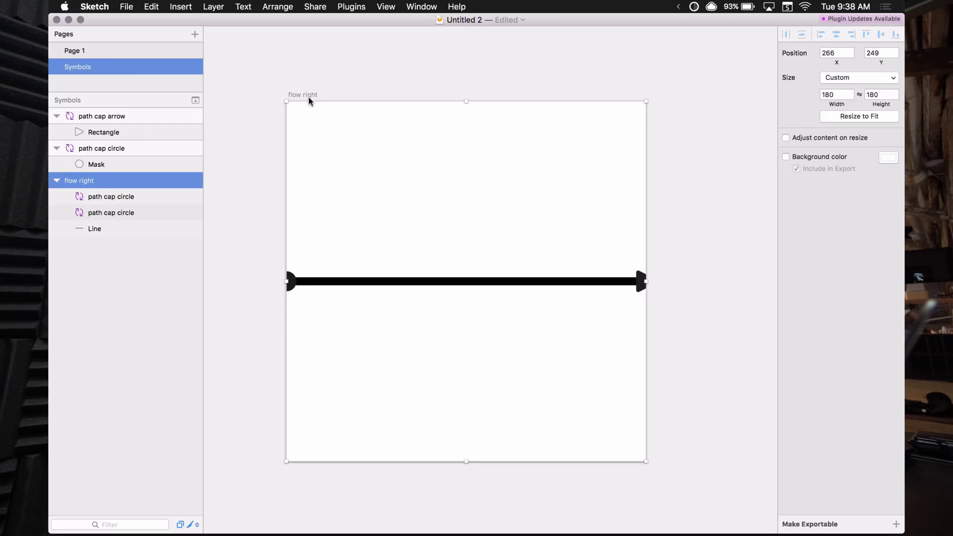
key(super+alt+y)
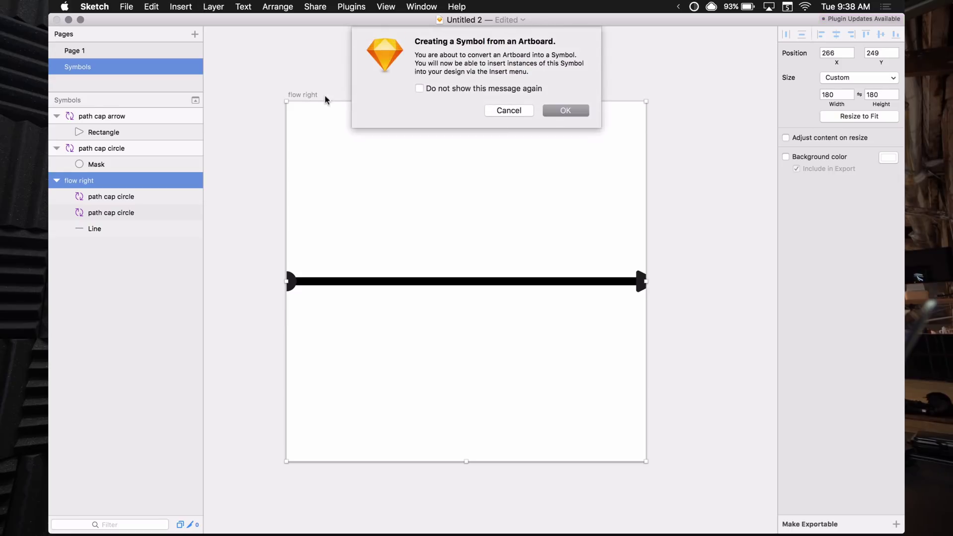
click(565, 110)
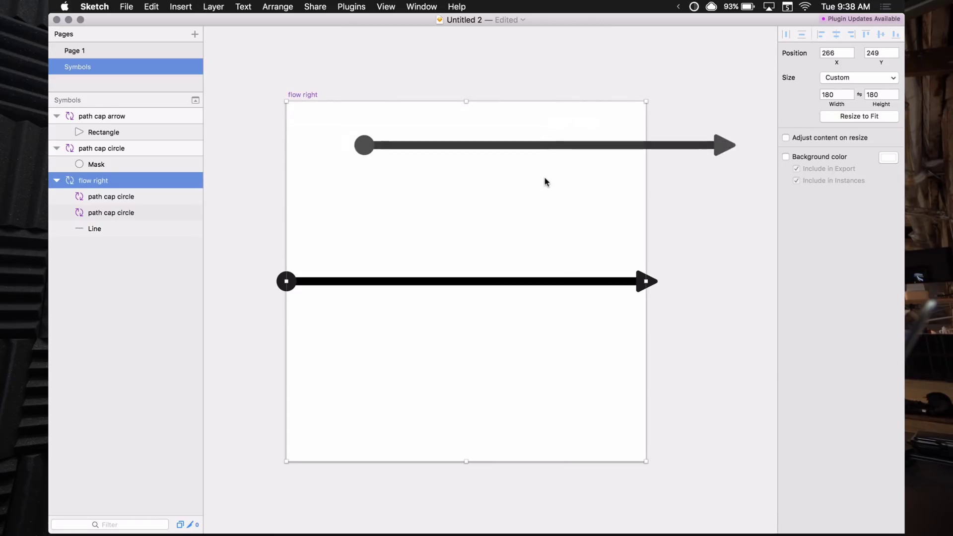
- Delete the "flow right" instance lying above the symbol master
scroll(544, 164, up, 3)
click(495, 81)
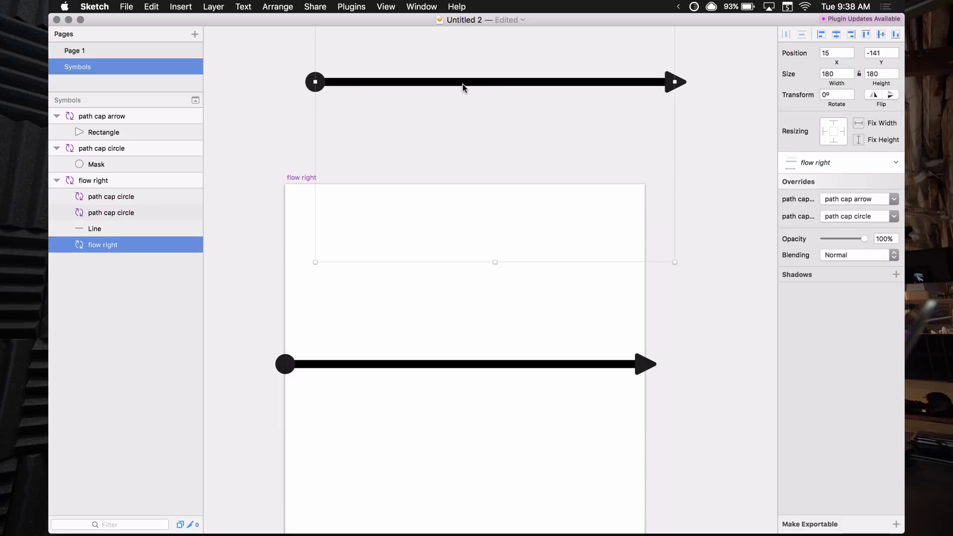
scroll(466, 86, down, 5)
drag(462, 119, 441, 232)
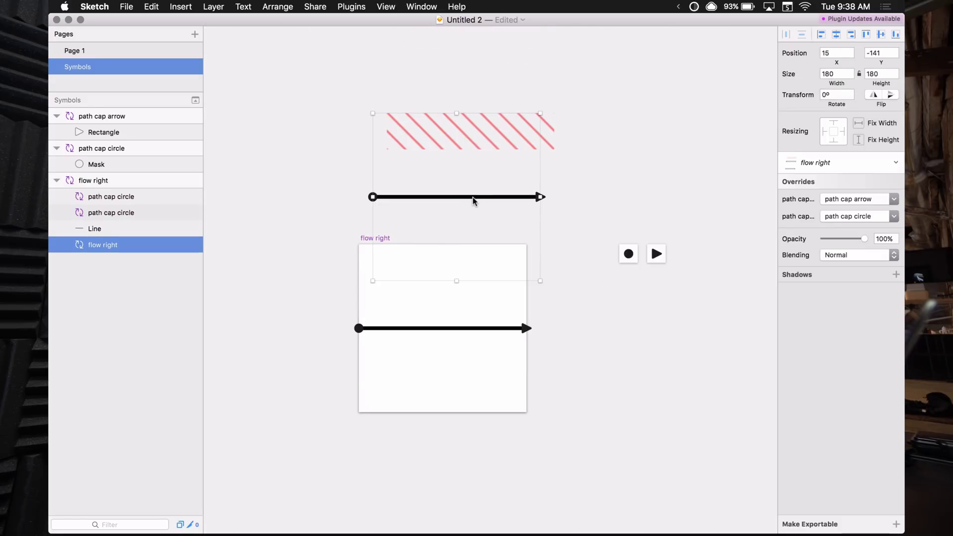
key(Delete)
- Rename the circle cap layer inside the "flow right" symbol as "A" and the arrow cap layer as "B"
scroll(392, 248, down, 3)
click(386, 268)
click(358, 252)
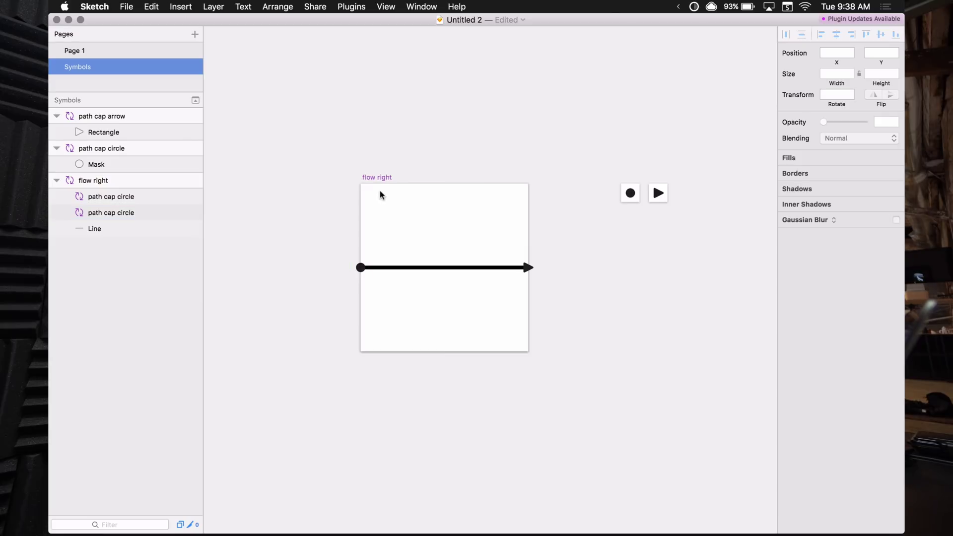
click(361, 269)
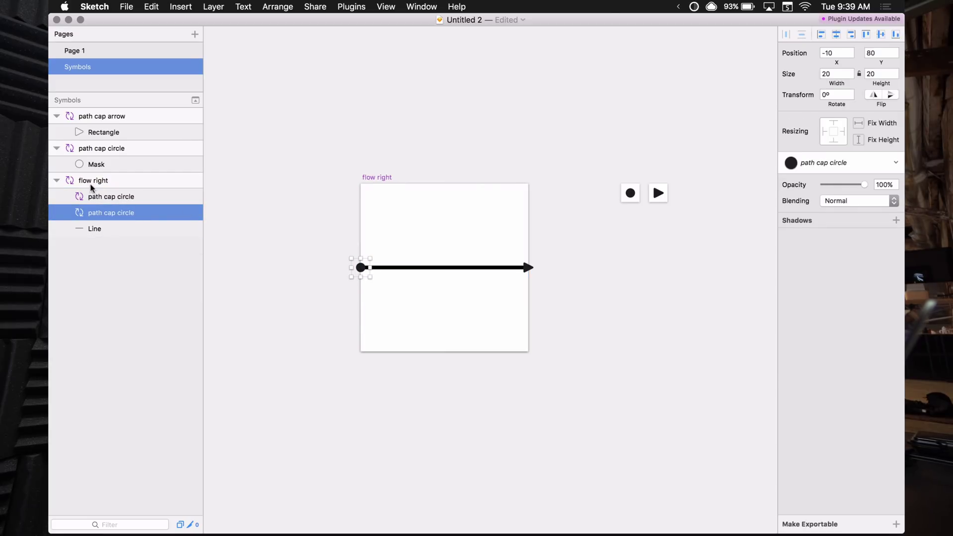
double_click(107, 217)
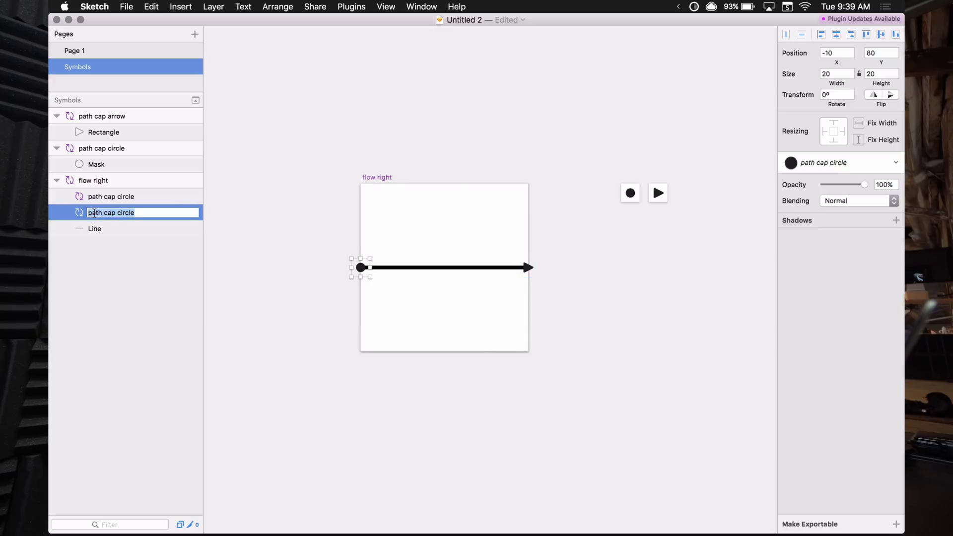
text(A)
click(490, 283)
click(526, 266)
key(super+r)
text(B)
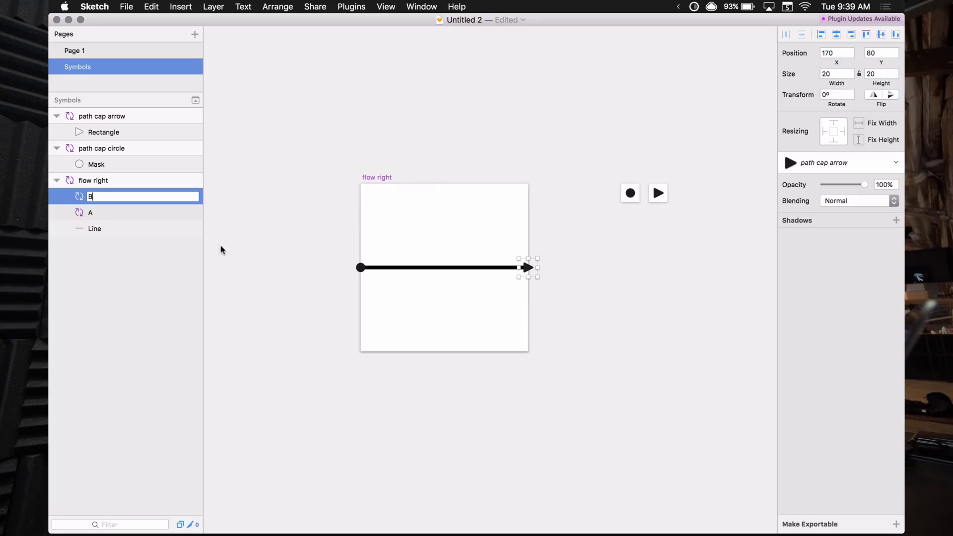
- Move layer "A" above layer "B" in the "flow right" symbol's layer order
click(104, 213)
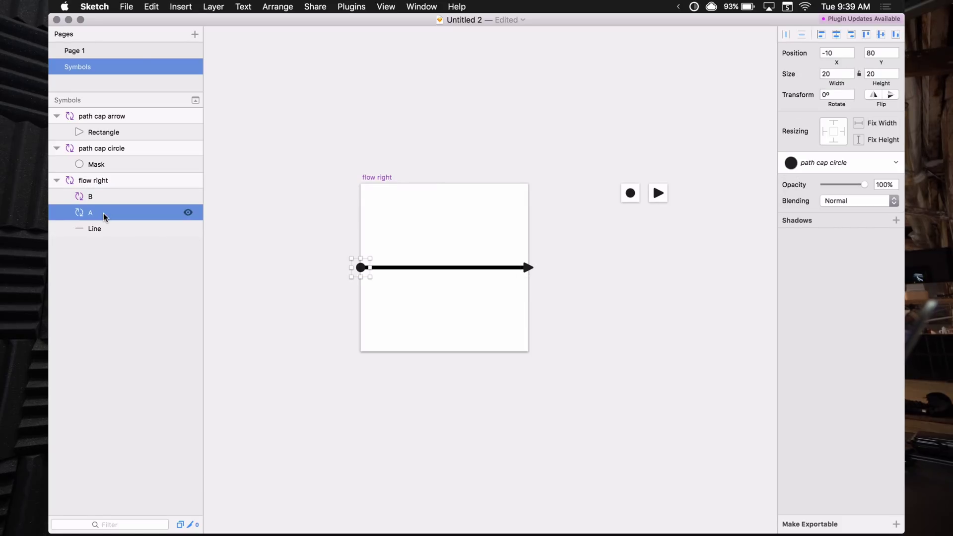
key(super+alt+Up)
click(103, 229)
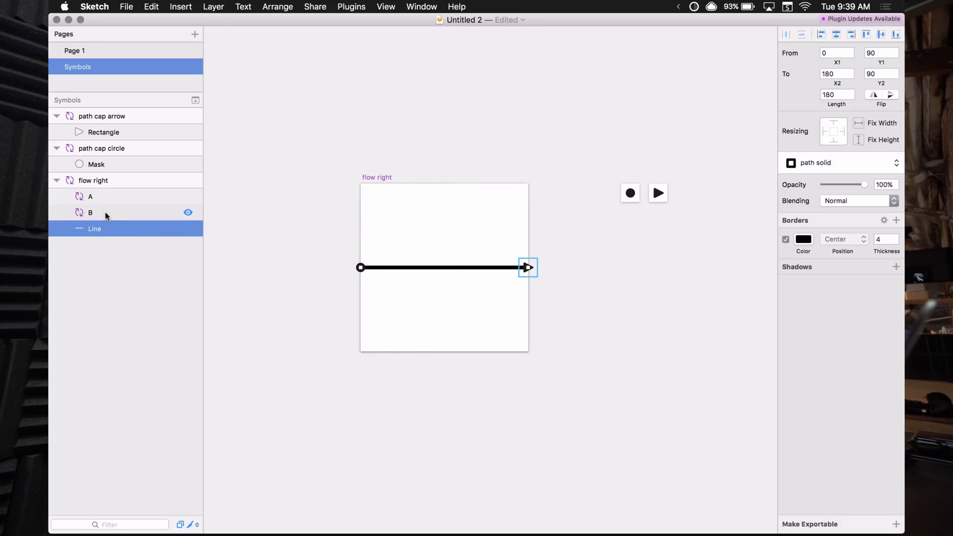
click(101, 213)
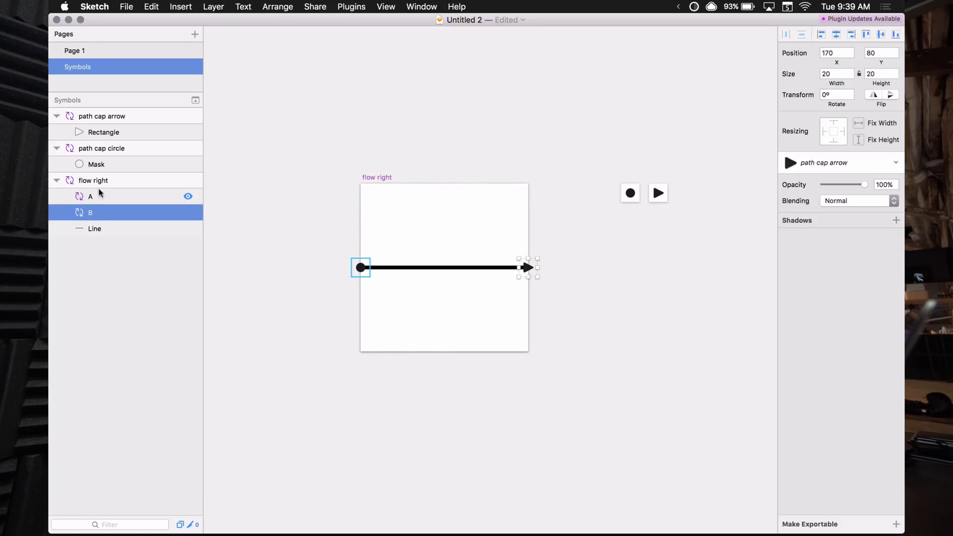
- Rename the line layer of the "flow right" symbol as "path"
click(103, 229)
double_click(106, 229)
text(path)
key(Return)
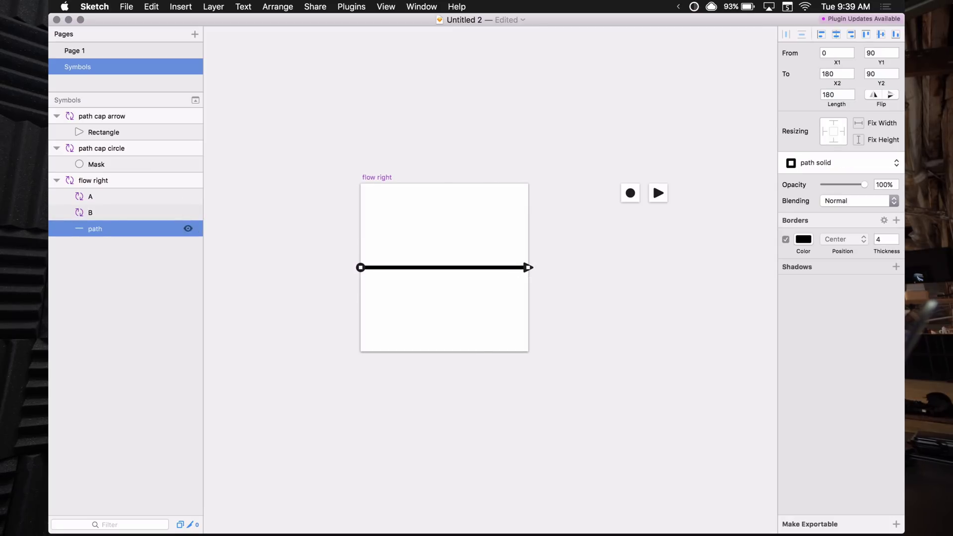
click(302, 242)
- Show the toolbar above the canvas
scroll(296, 229, down, 2)
scroll(298, 214, up, 3)
scroll(308, 216, right, 2)
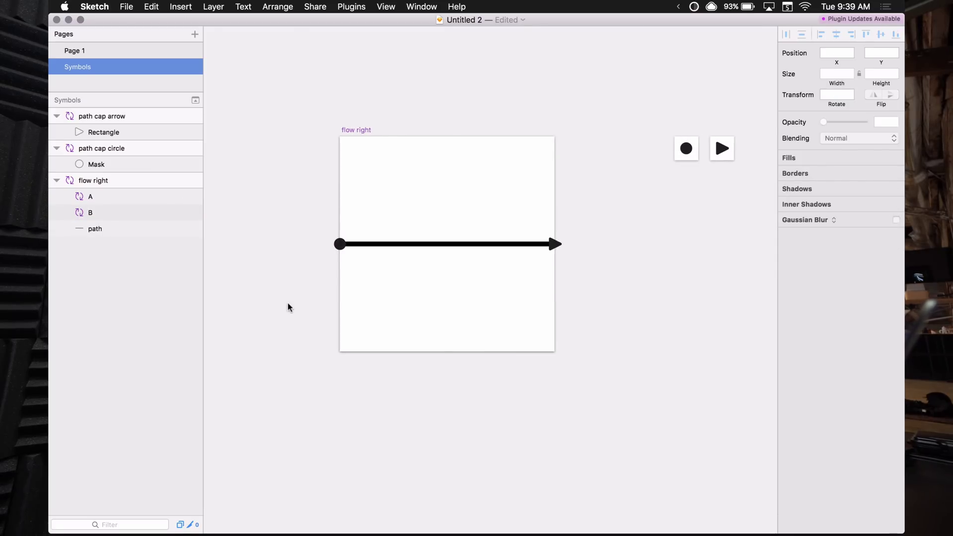
key(alt+super+t)
scroll(224, 179, down, 3)
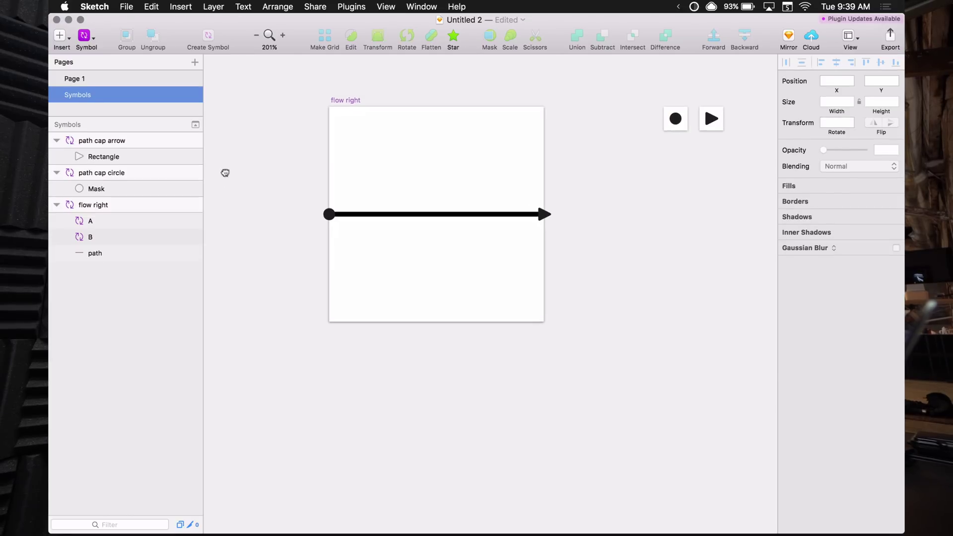
- Insert a "flow right" instance below the symbol master and place a duplicate end to end on its right, at X 437, Y 448
click(84, 35)
mouse_move(166, 56)
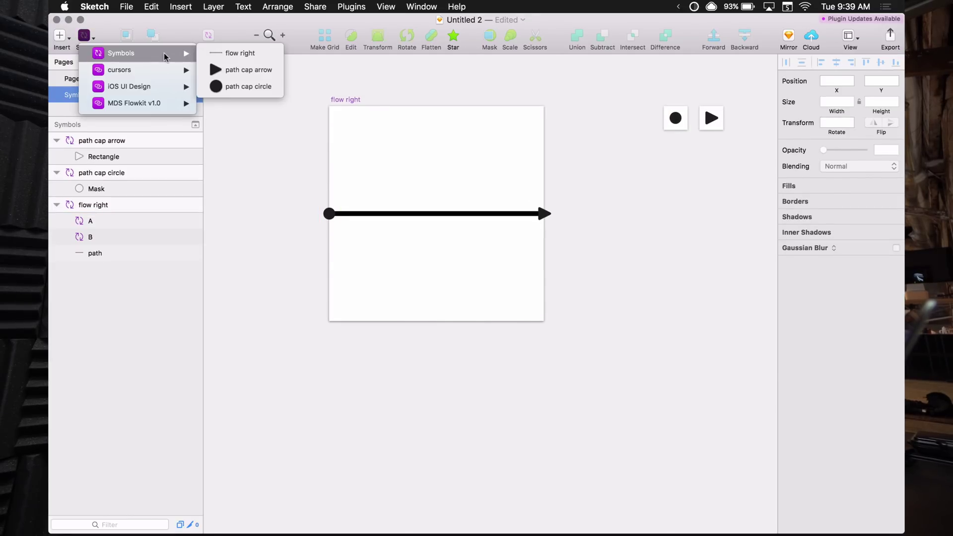
click(240, 53)
click(427, 432)
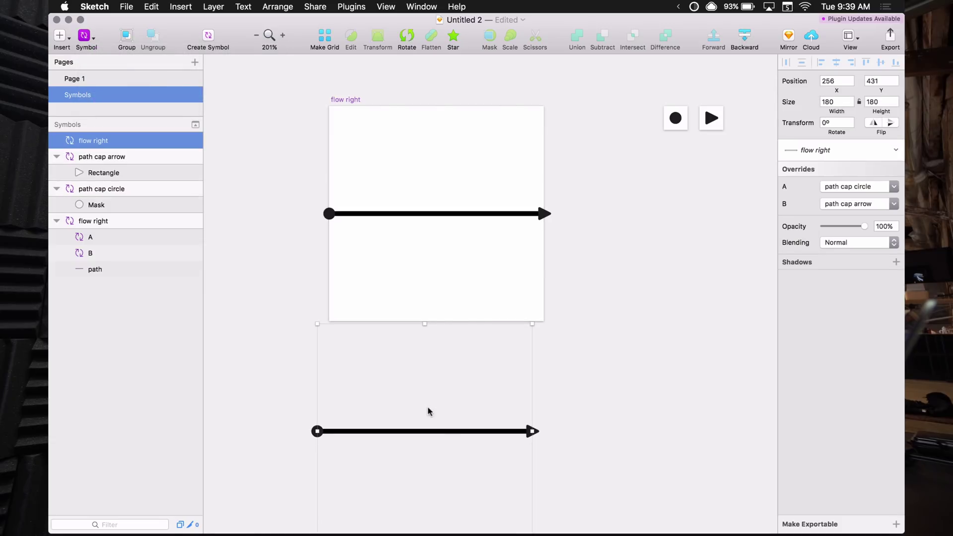
scroll(432, 368, down, 5)
drag(429, 316, 432, 338)
drag(336, 336, 551, 338)
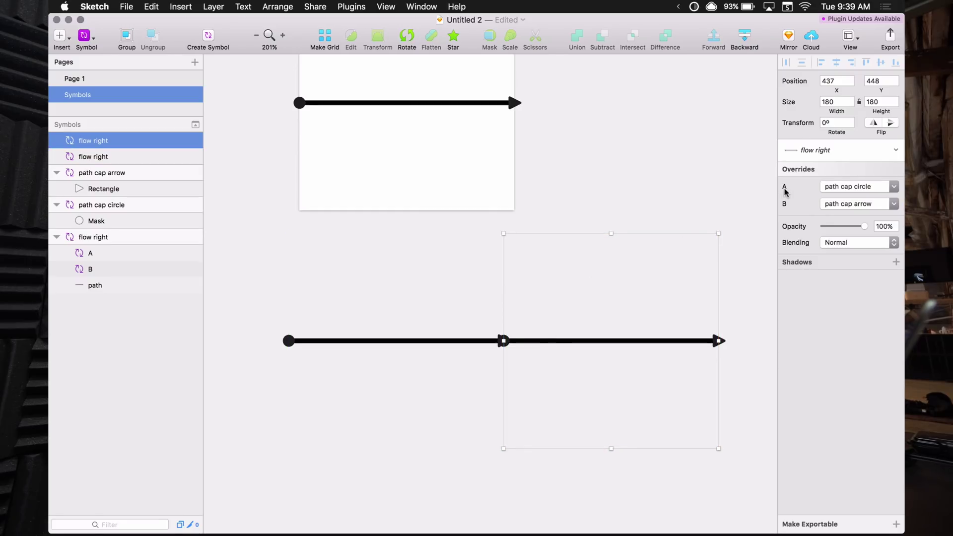
- Set override A of the right-hand instance and override B of the left-hand instance to None
click(831, 187)
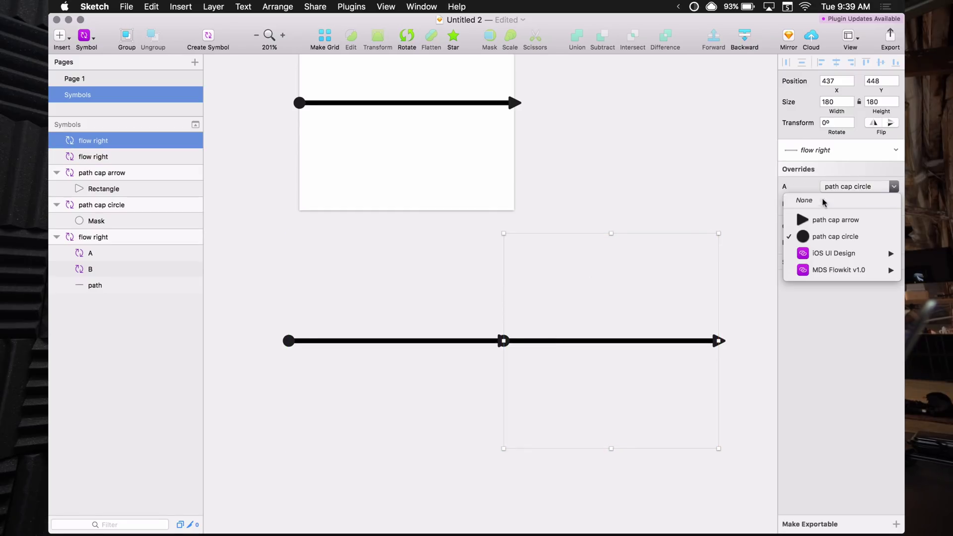
click(824, 198)
click(435, 350)
click(830, 205)
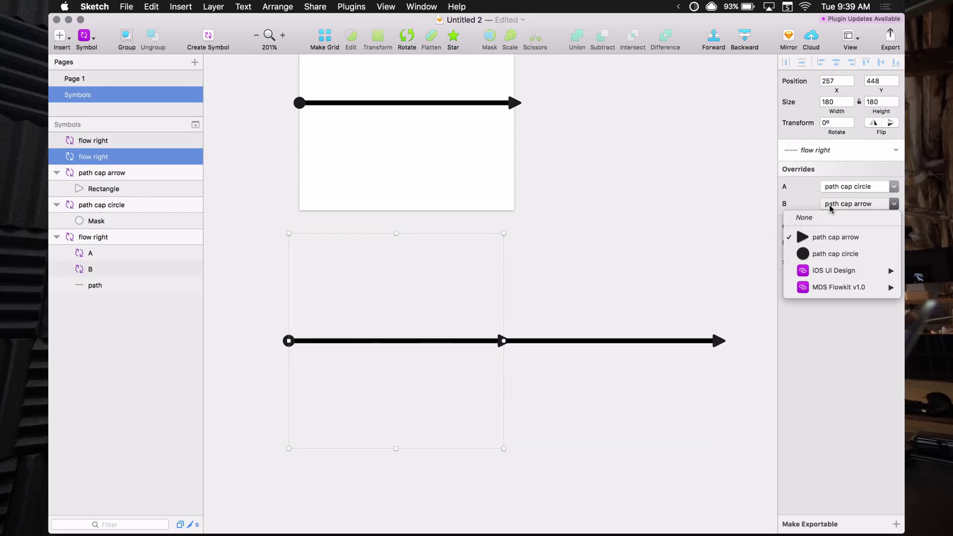
click(825, 221)
click(611, 410)
click(621, 452)
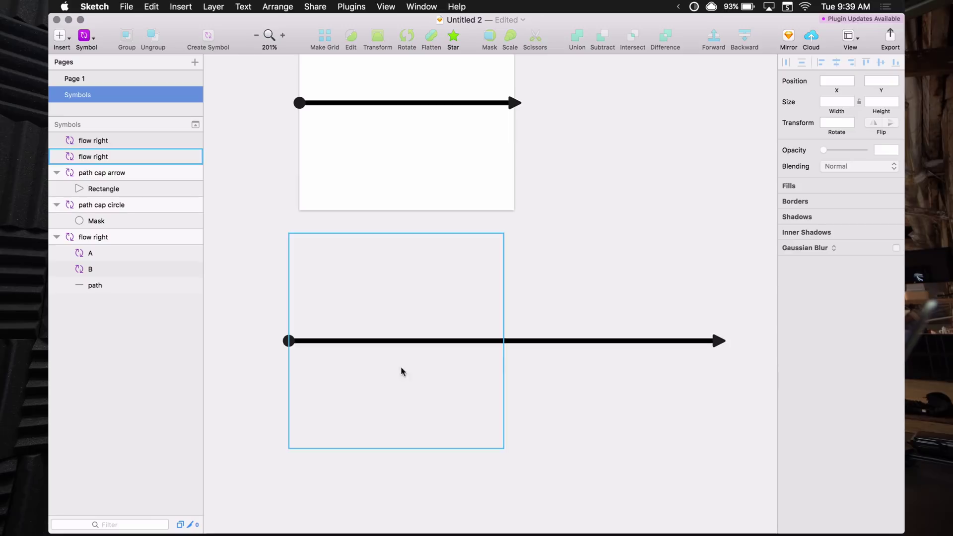
- Delete both "flow right" test instances below the symbol master
scroll(447, 512, down, 5)
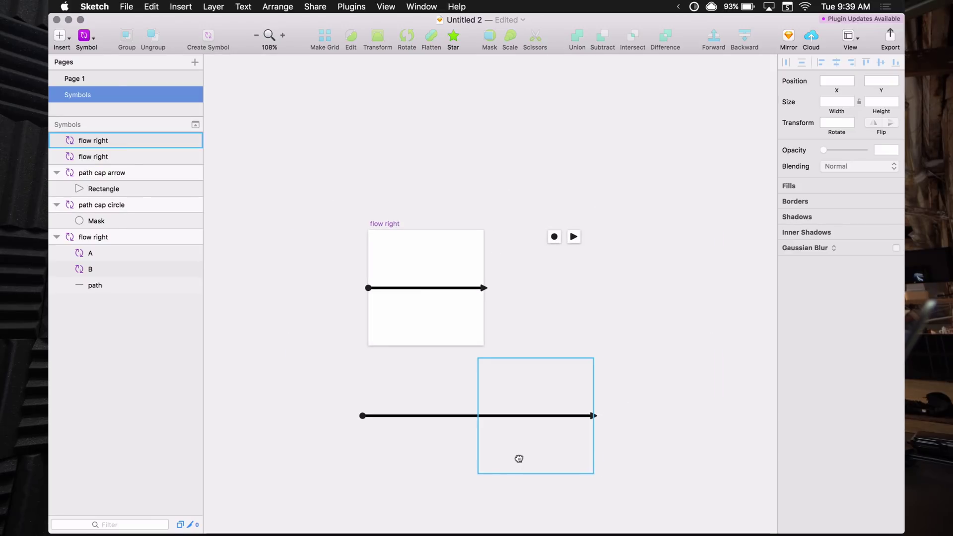
drag(609, 417, 374, 442)
key(BackSpace)
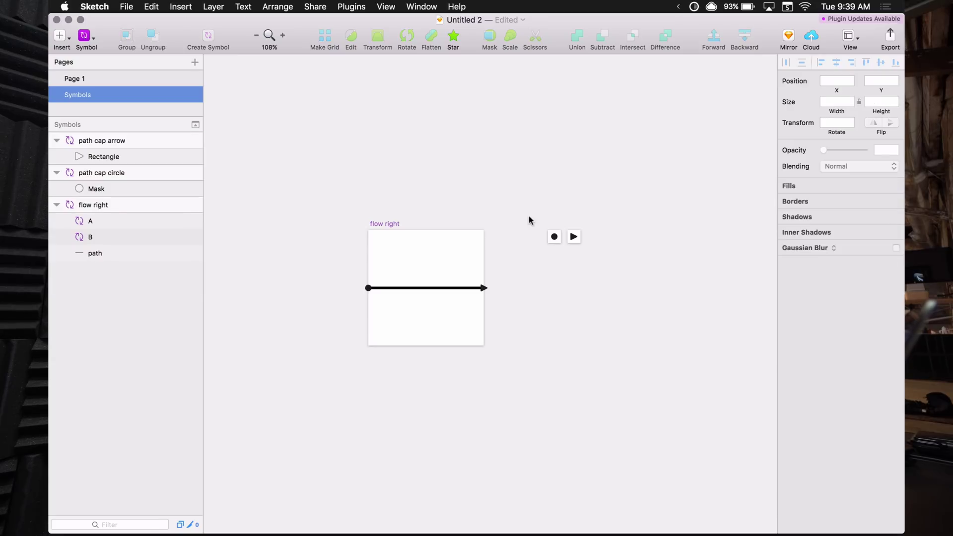
- Move the two path cap symbol masters above the "flow right" artboard, in line with its left edge at Y 160
scroll(531, 221, up, 5)
drag(576, 246, 267, 150)
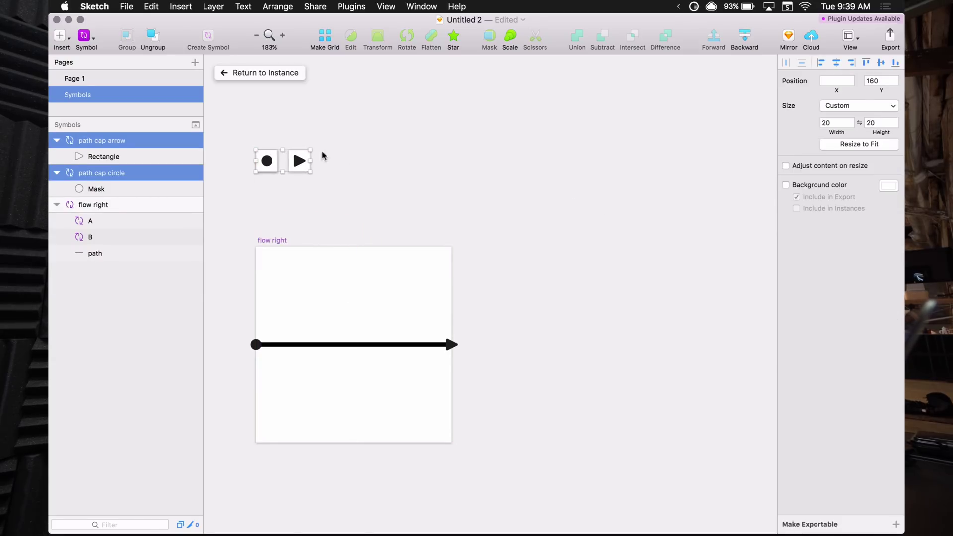
click(322, 156)
scroll(400, 142, down, 3)
scroll(400, 143, left, 3)
scroll(415, 173, down, 2)
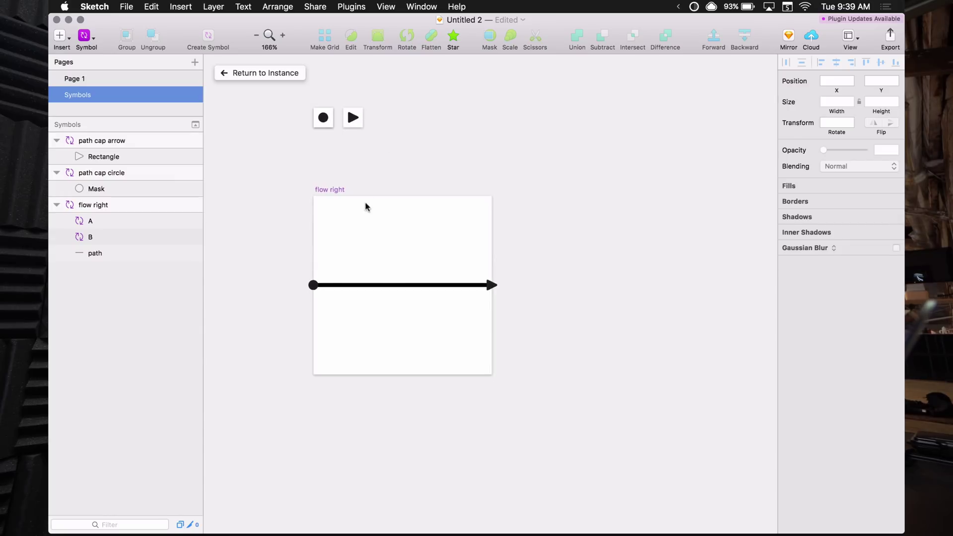
- Prefix the names of cap layers "B" and "A" with the hooked arrow character ↪
click(396, 285)
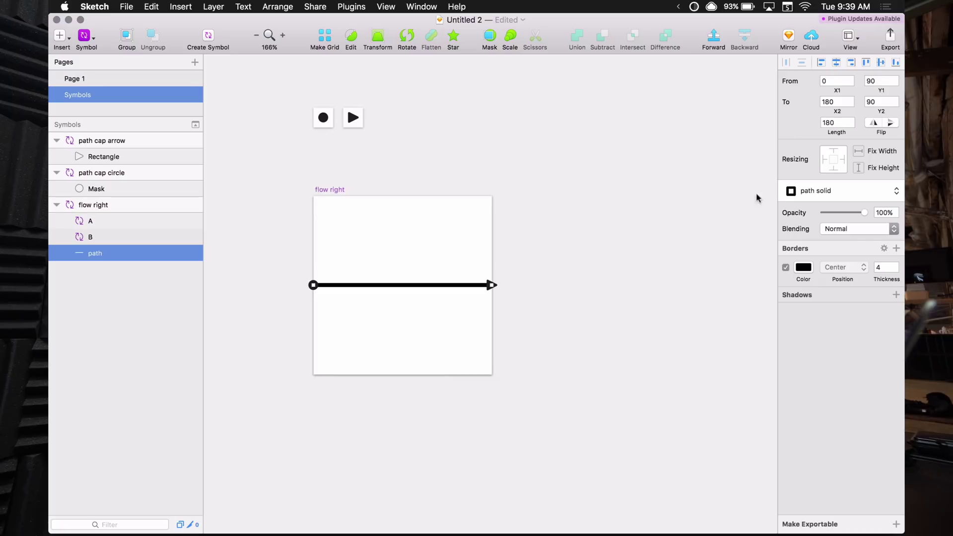
click(491, 284)
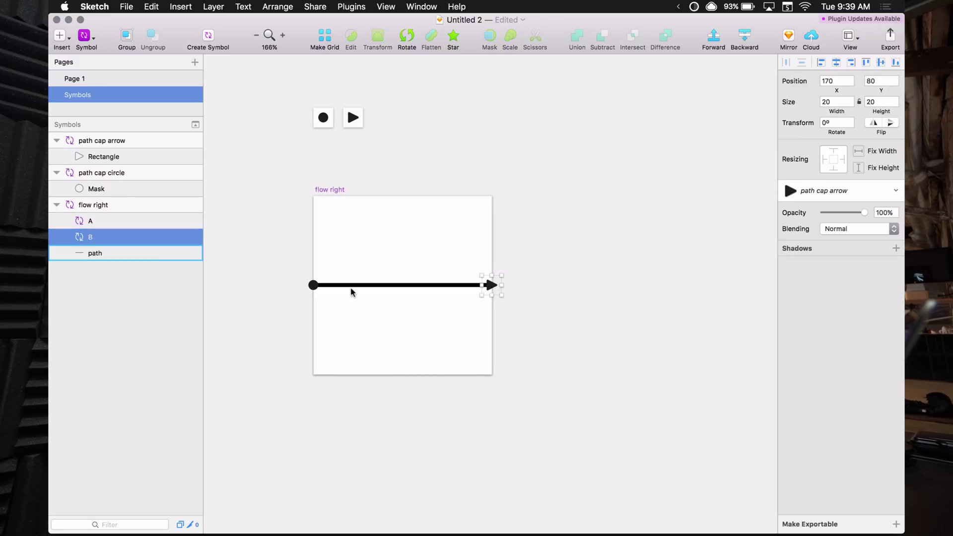
key(super+r)
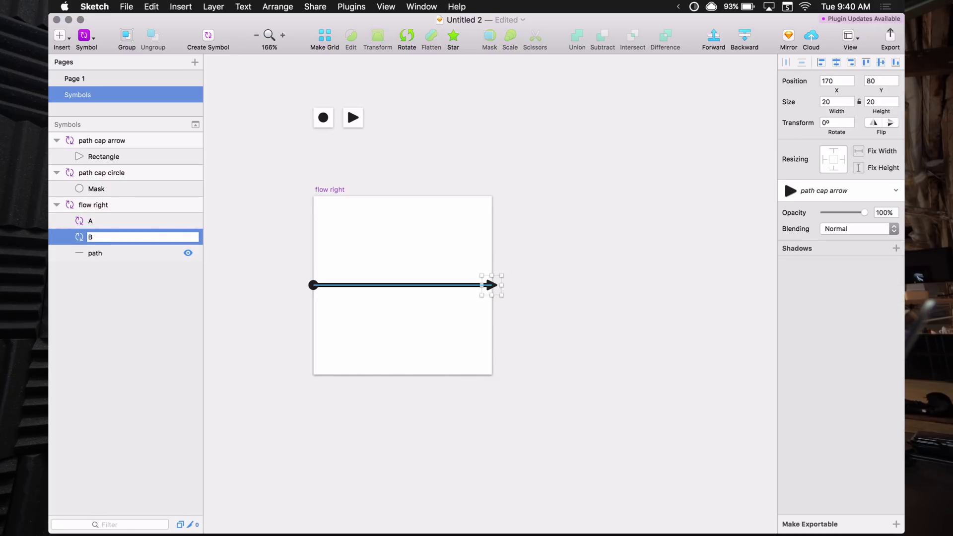
key(ctrl+super+space)
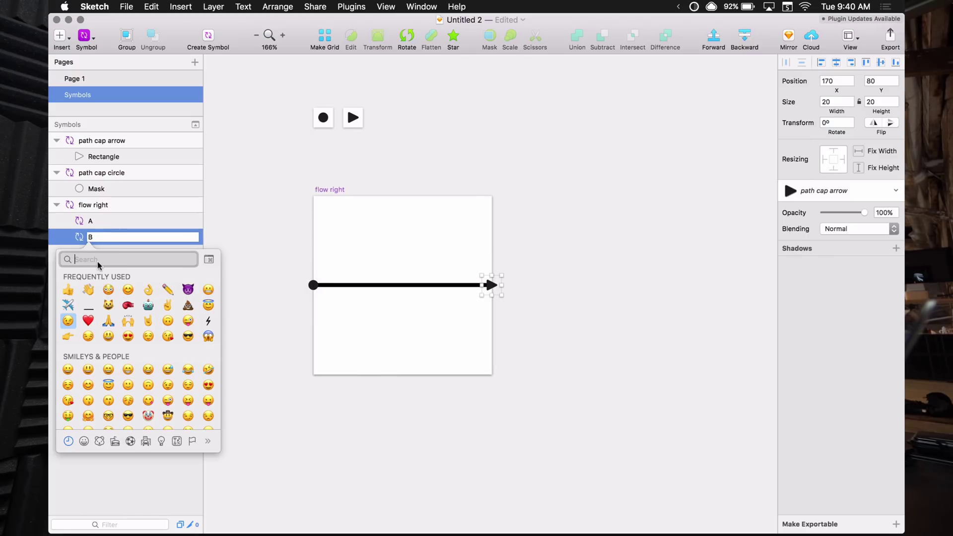
text(arrow)
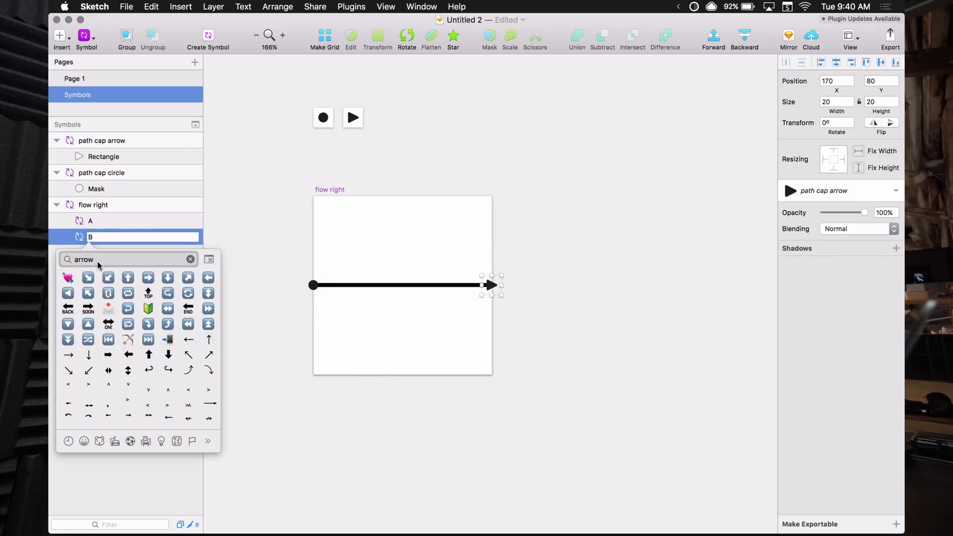
click(169, 371)
key(super+c)
click(90, 225)
key(super+r)
key(Left)
key(super+v)
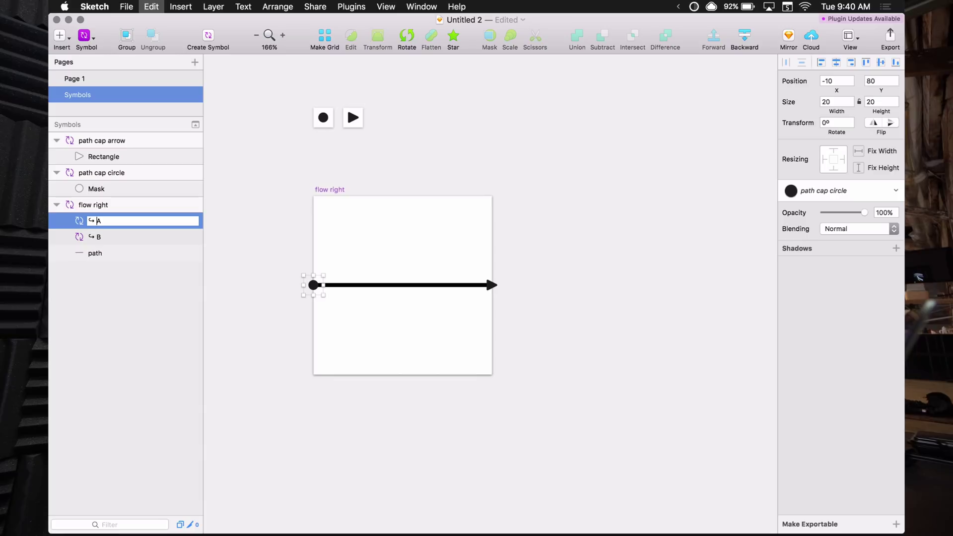
click(249, 288)
- Delete the leftover object from Page 1
scroll(260, 334, down, 3)
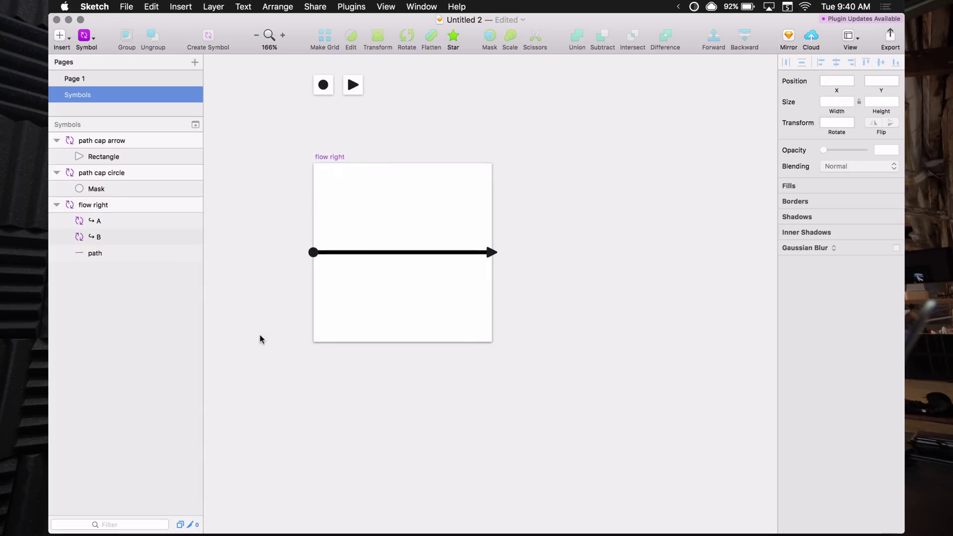
click(126, 78)
click(365, 180)
key(Delete)
- Insert a "flow right" instance on Page 1 to check its override names, and delete it
click(88, 39)
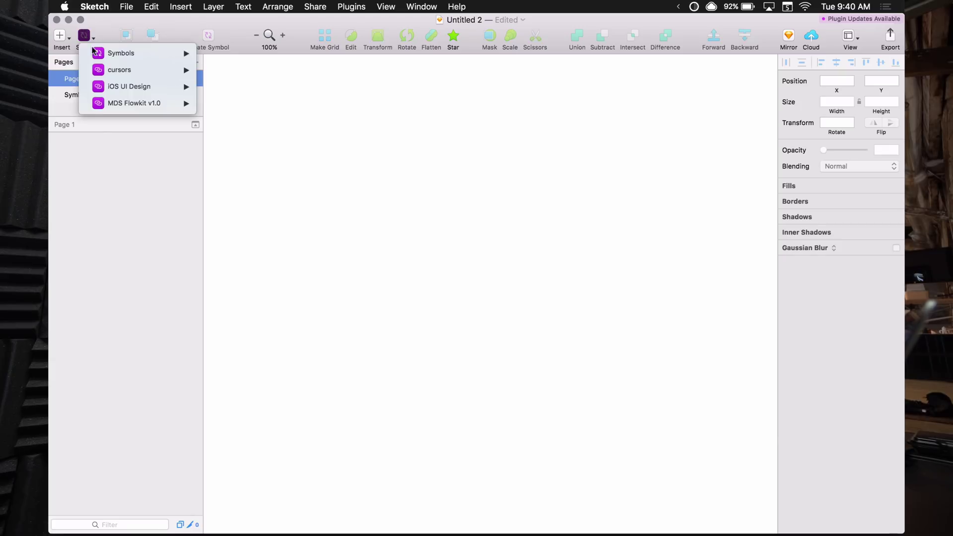
mouse_move(149, 53)
click(215, 51)
click(387, 241)
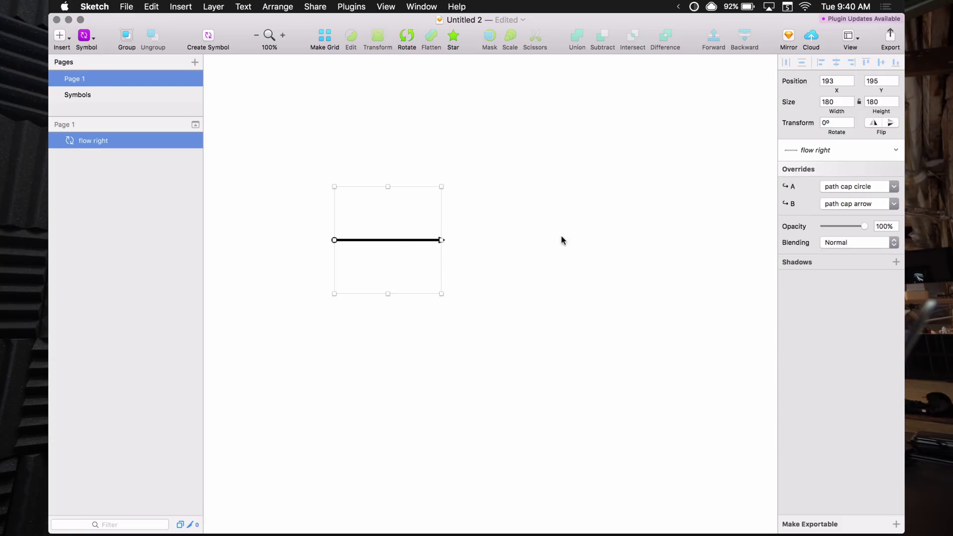
key(BackSpace)
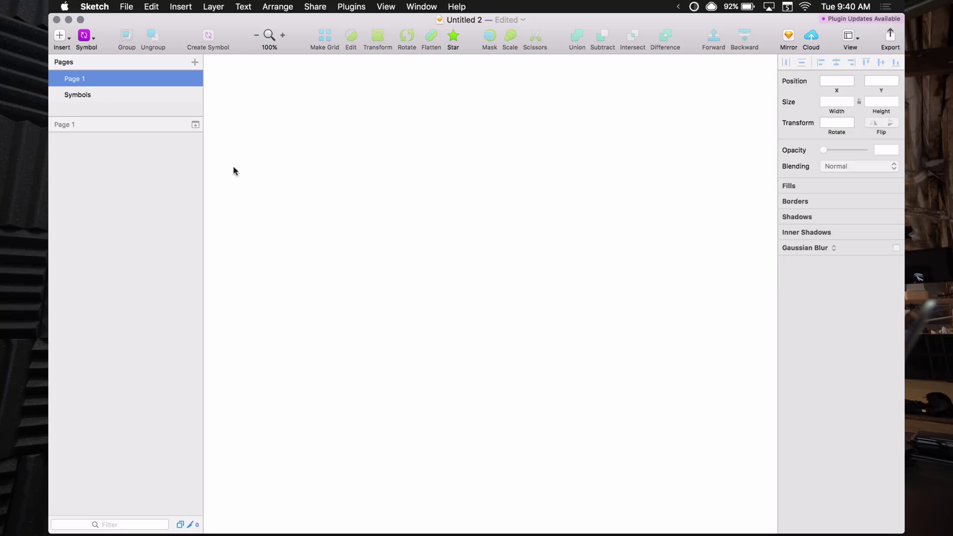
- Duplicate the "flow right" symbol master on the Symbols page and rename the copy "flow right curve down"
click(94, 94)
click(115, 223)
click(114, 237)
click(274, 207)
scroll(363, 208, right, 2)
click(278, 144)
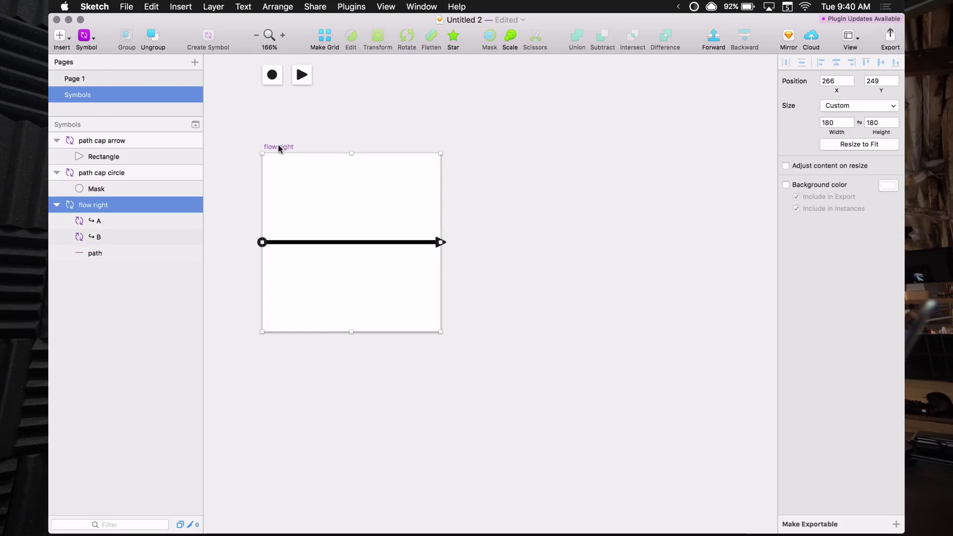
key(super+d)
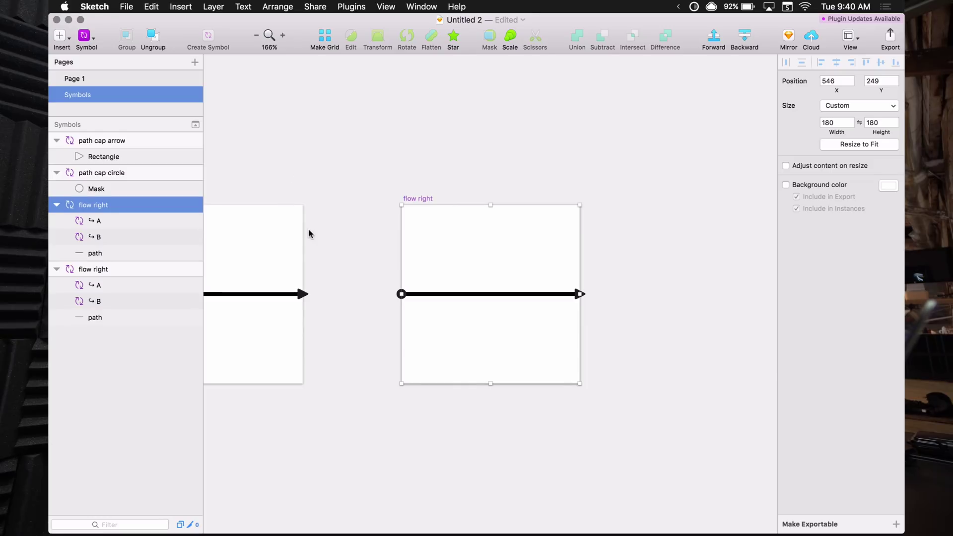
key(super+r)
text(curve down)
click(511, 191)
- Top-align the path and both caps of "flow right curve down" and move them up to the artboard's top edge
click(493, 295)
drag(381, 273, 564, 316)
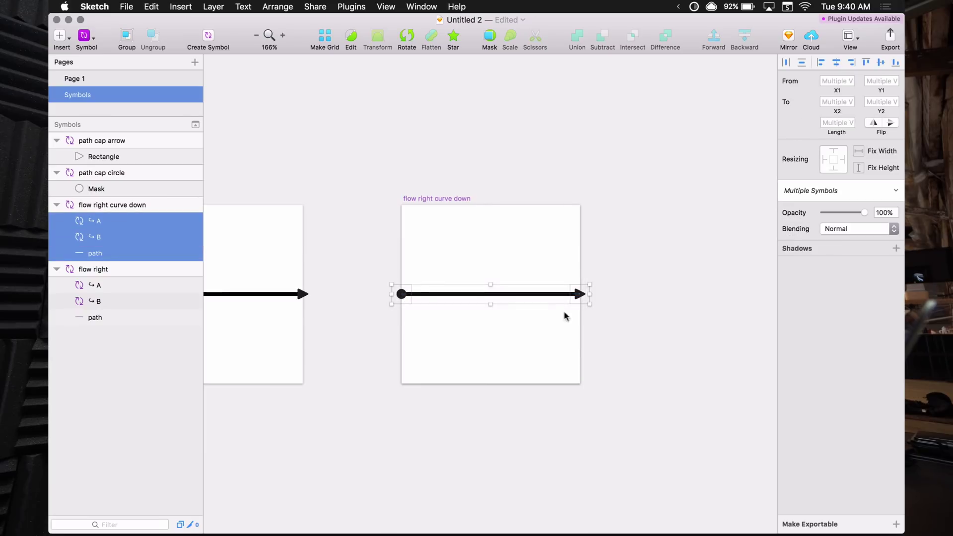
key(ctrl+super+Up)
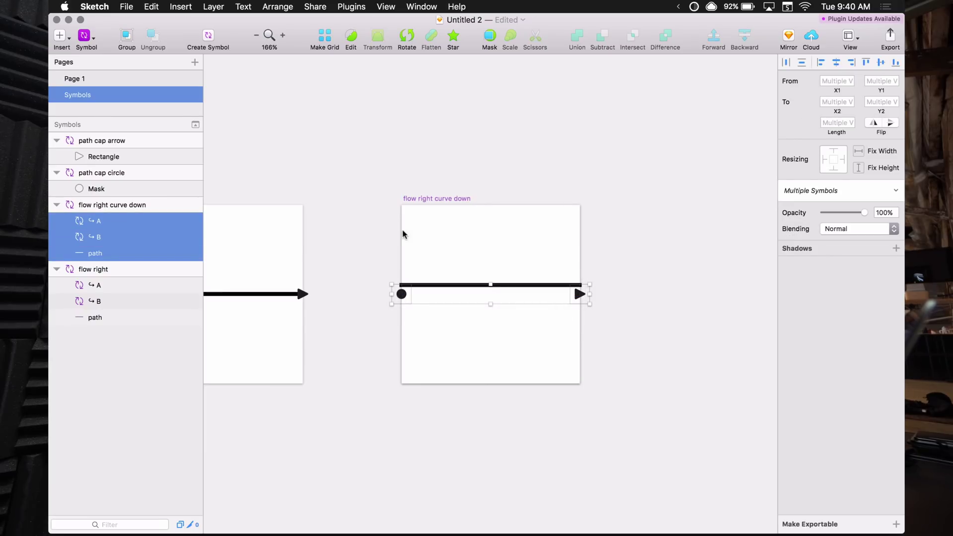
drag(403, 294, 402, 213)
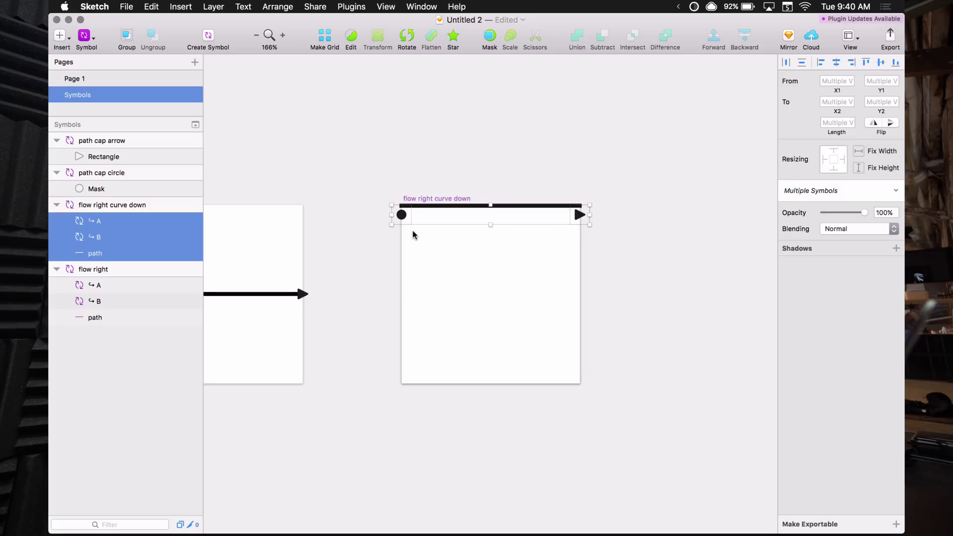
- Move caps A and B of "flow right curve down" up to Y -10 so they centre on the path's ends
click(403, 212)
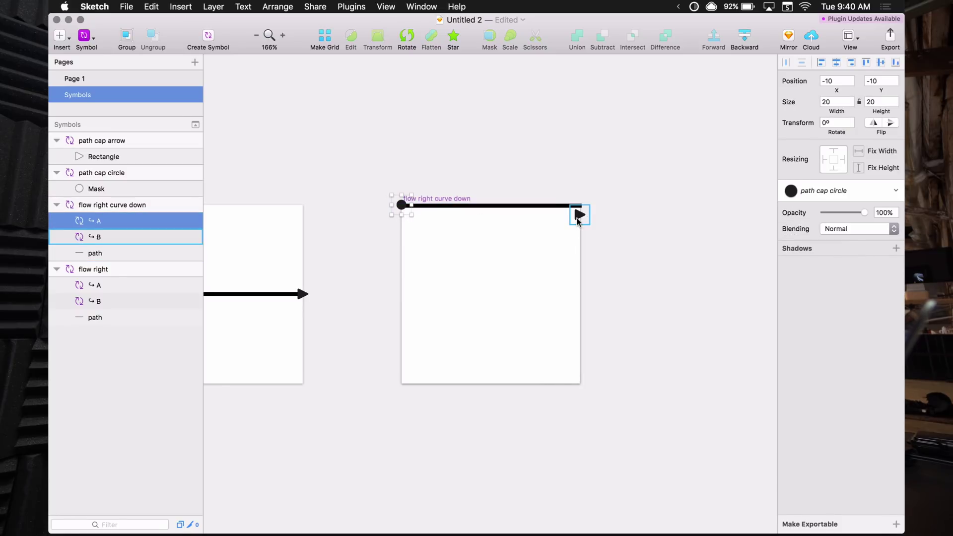
drag(579, 215, 580, 213)
- Extend the path from its right end with a straight segment down to the artboard's bottom-right corner at X 180, Y 180
click(539, 208)
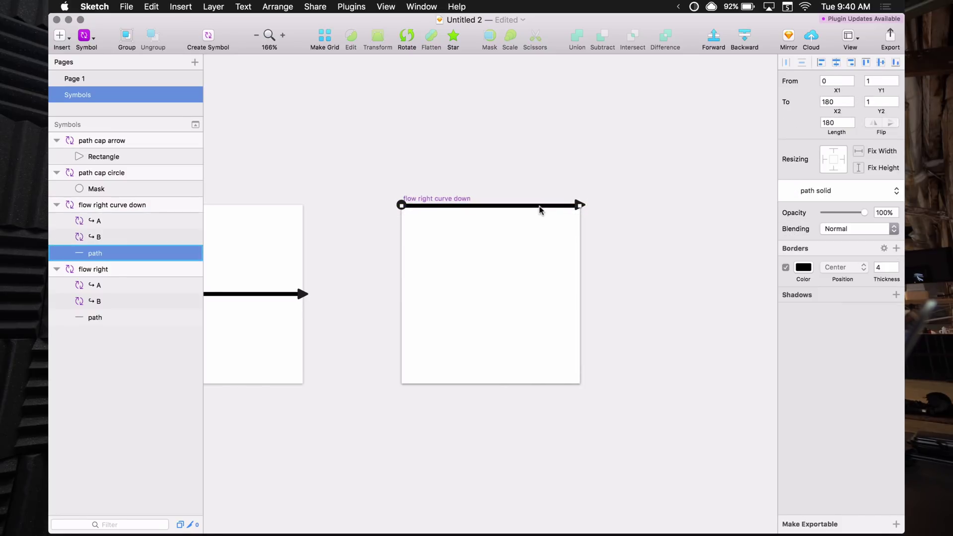
double_click(541, 209)
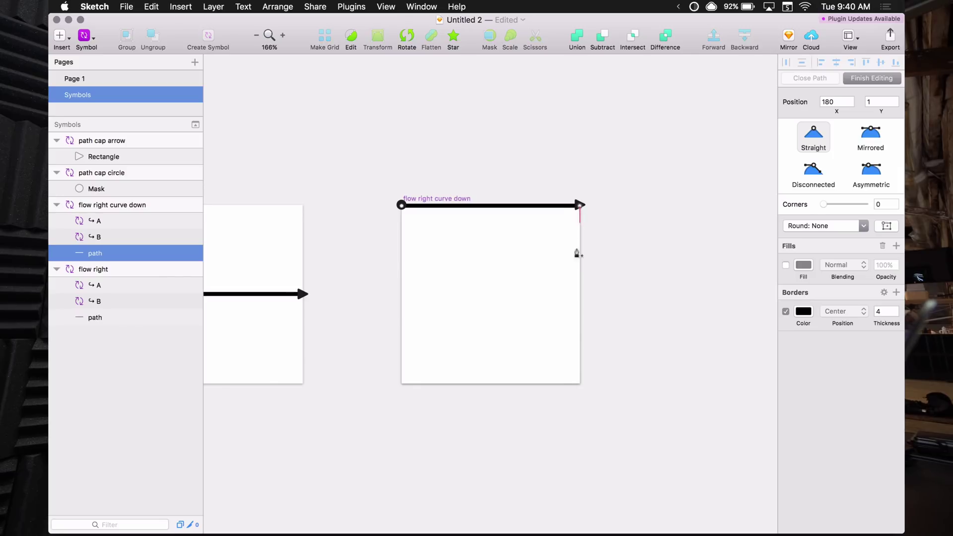
click(580, 385)
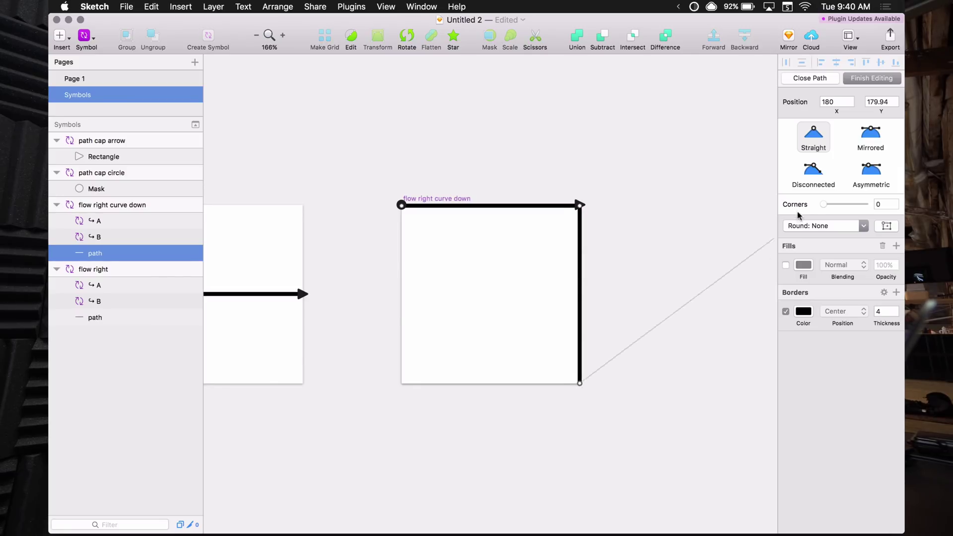
click(876, 102)
- Set the Y position of the path's top-right corner point and its start point to 0
click(580, 206)
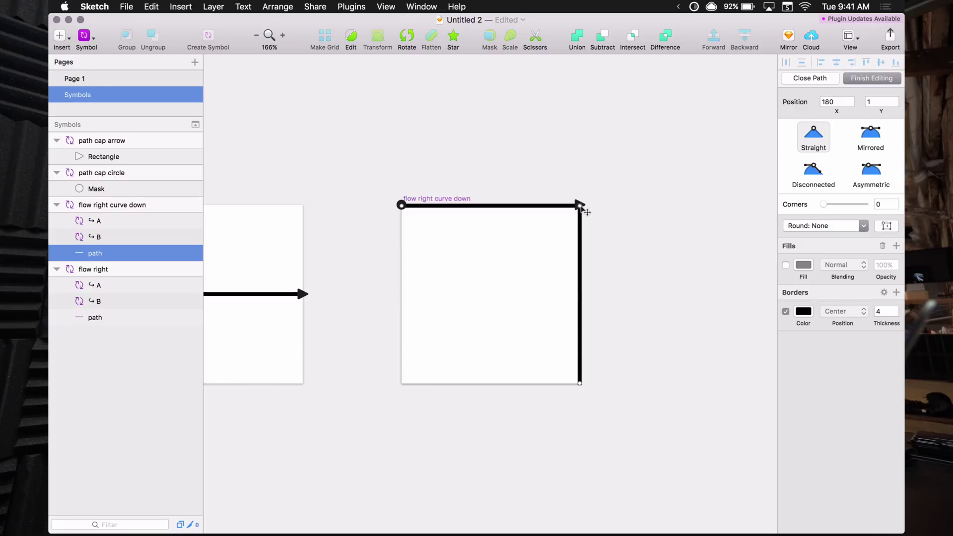
click(876, 101)
text(0)
key(Return)
click(403, 206)
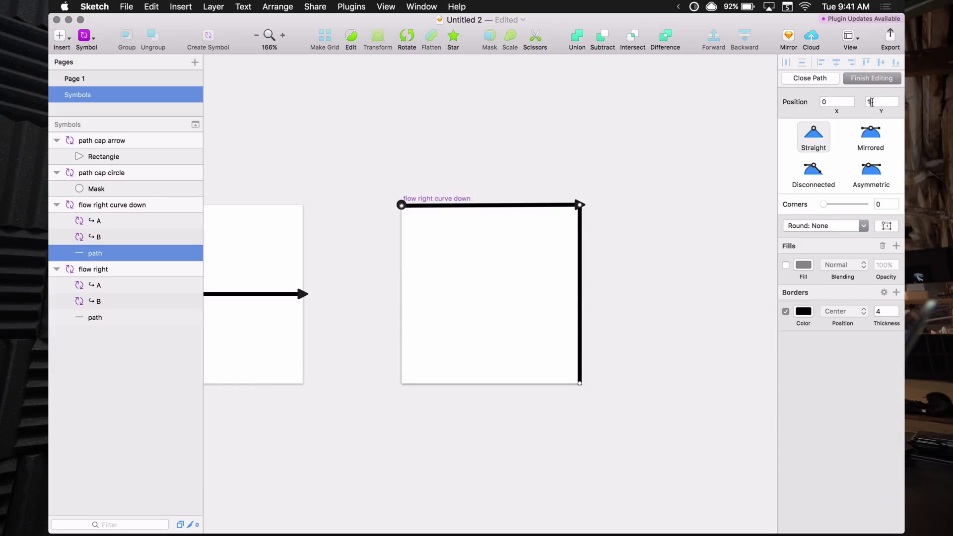
click(571, 179)
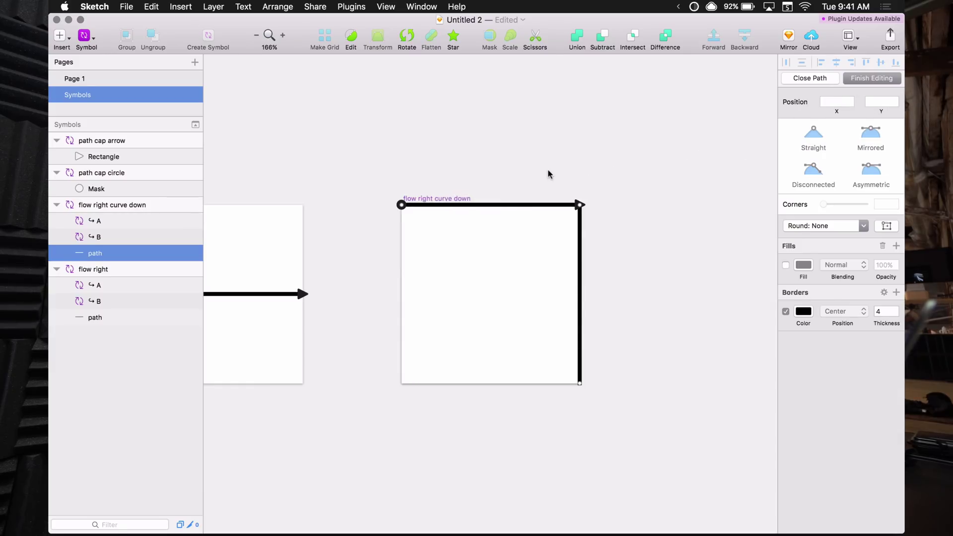
scroll(461, 194, up, 10)
click(406, 270)
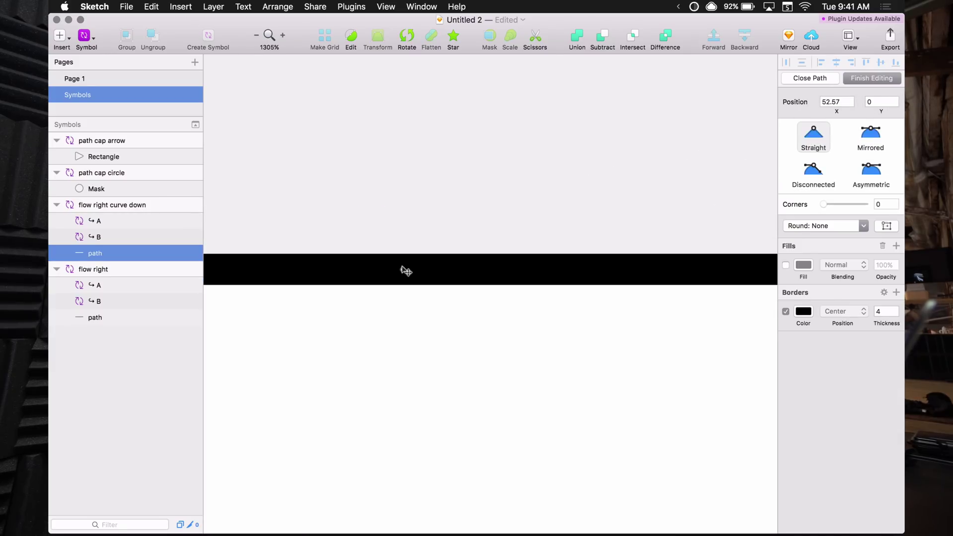
key(super+z)
key(super+z)
key(Escape)
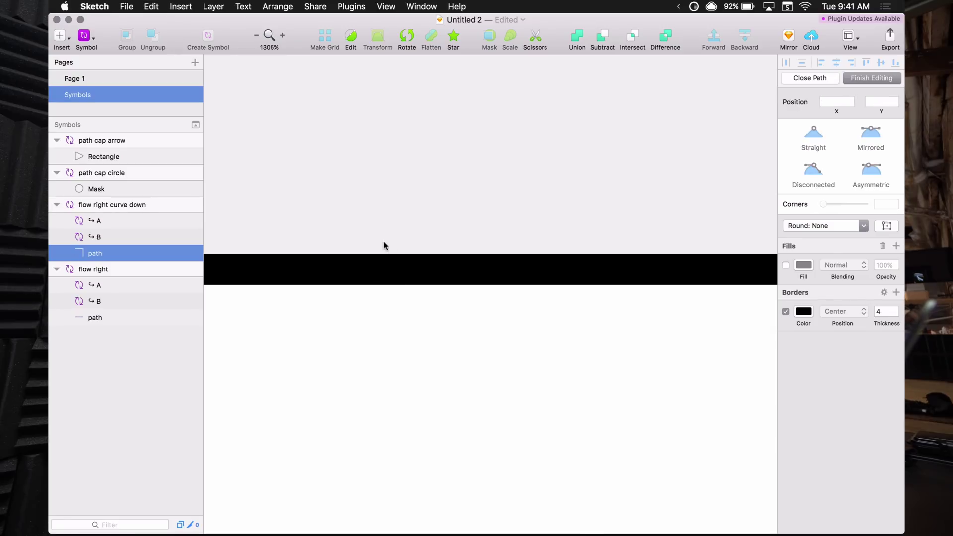
- Examine closely how the start cap lines up with the path, switching pixel preview and the rulers on and off
scroll(392, 298, up, 5)
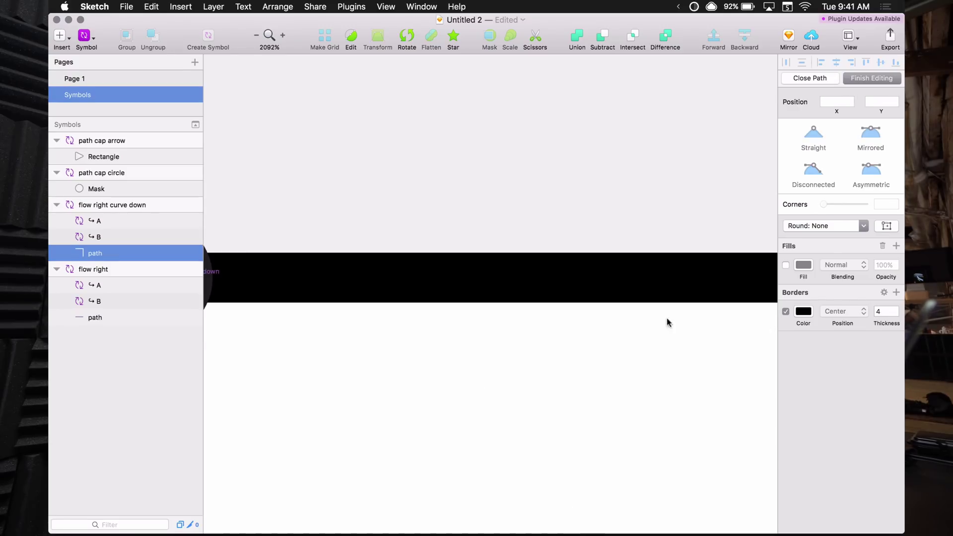
scroll(621, 313, left, 10)
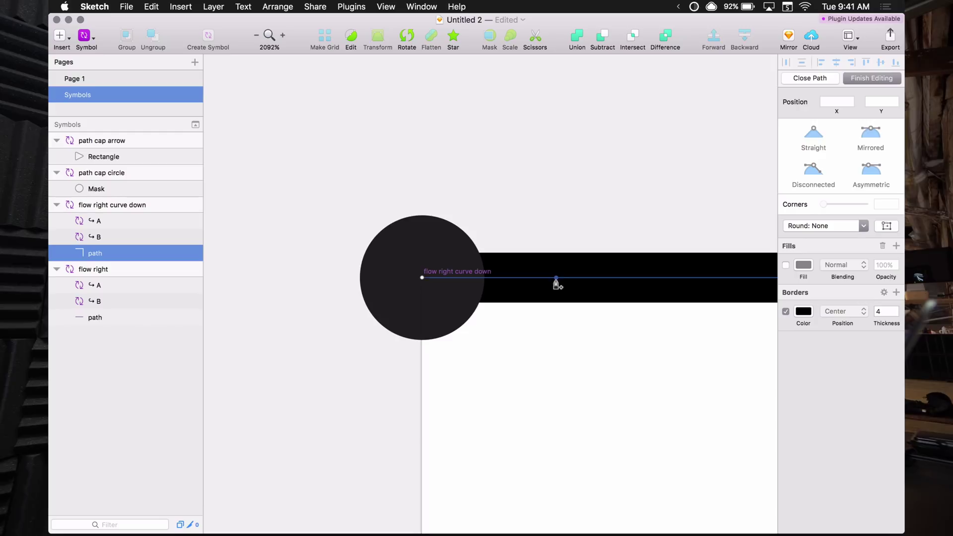
key(ctrl+p)
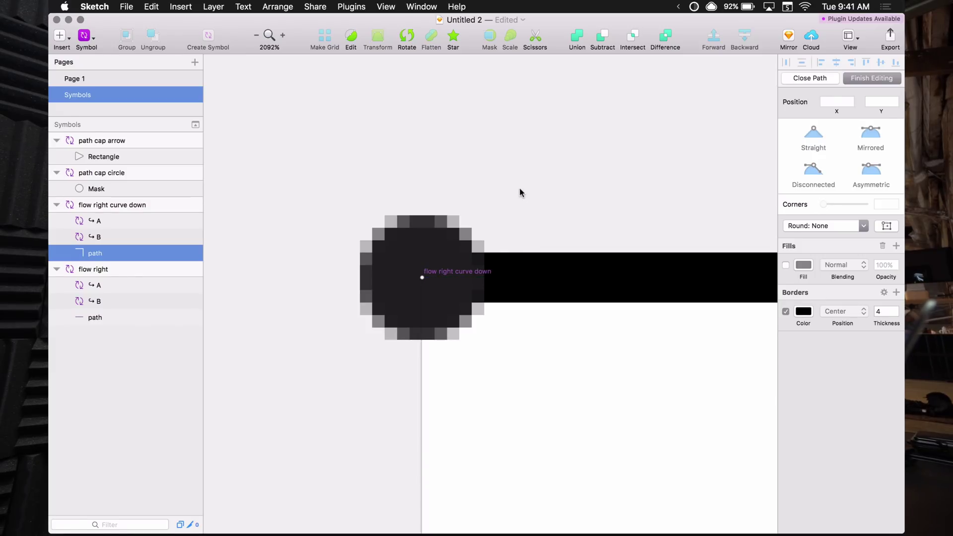
key(Escape)
scroll(599, 177, down, 2)
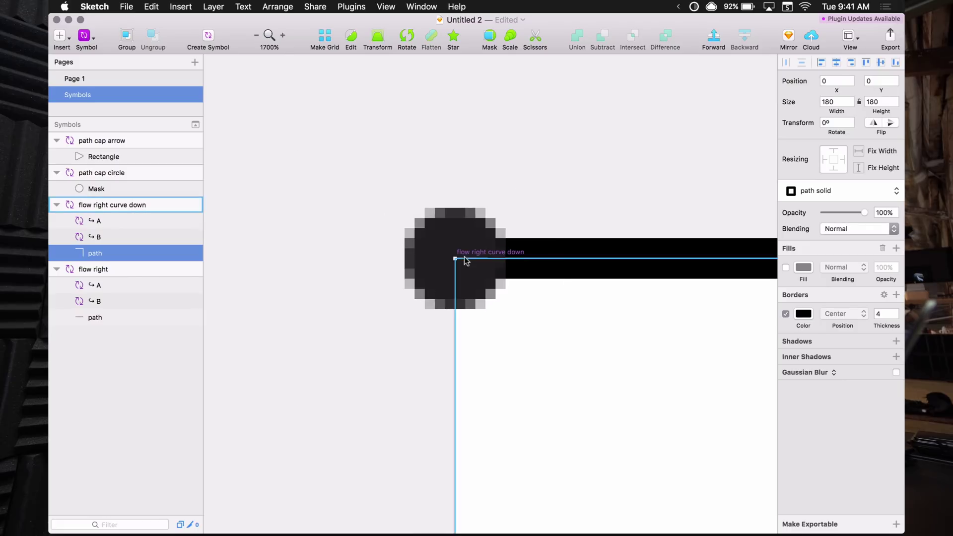
scroll(470, 253, up, 5)
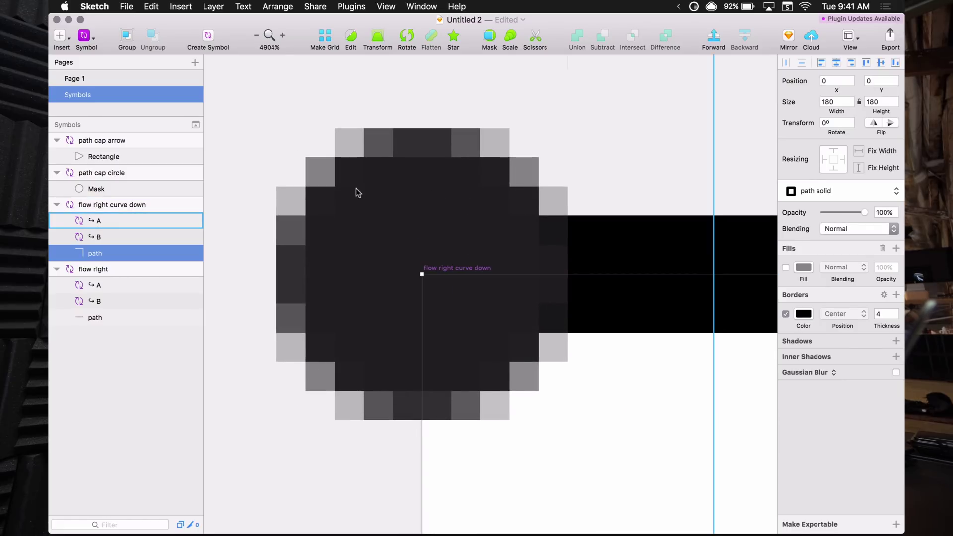
key(ctrl+r)
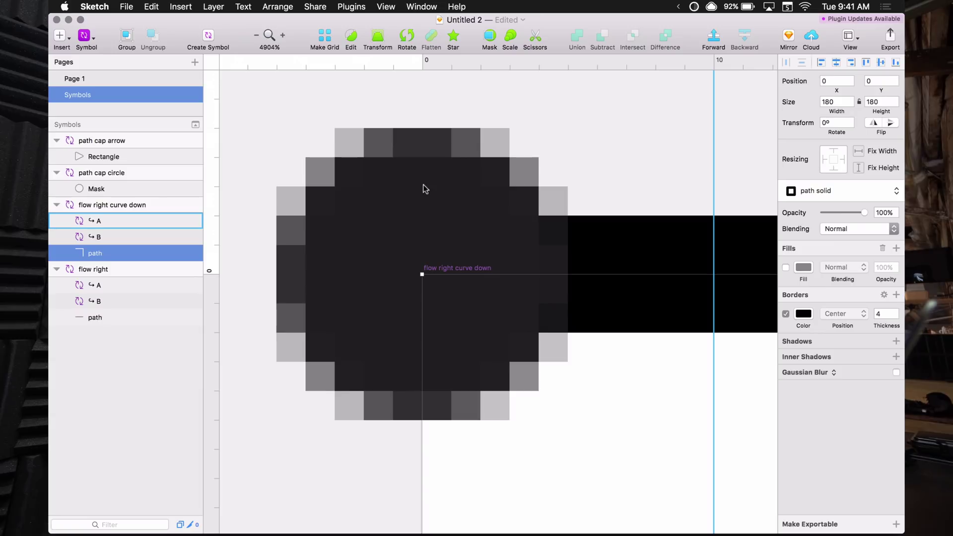
key(ctrl+p)
key(ctrl+r)
click(436, 206)
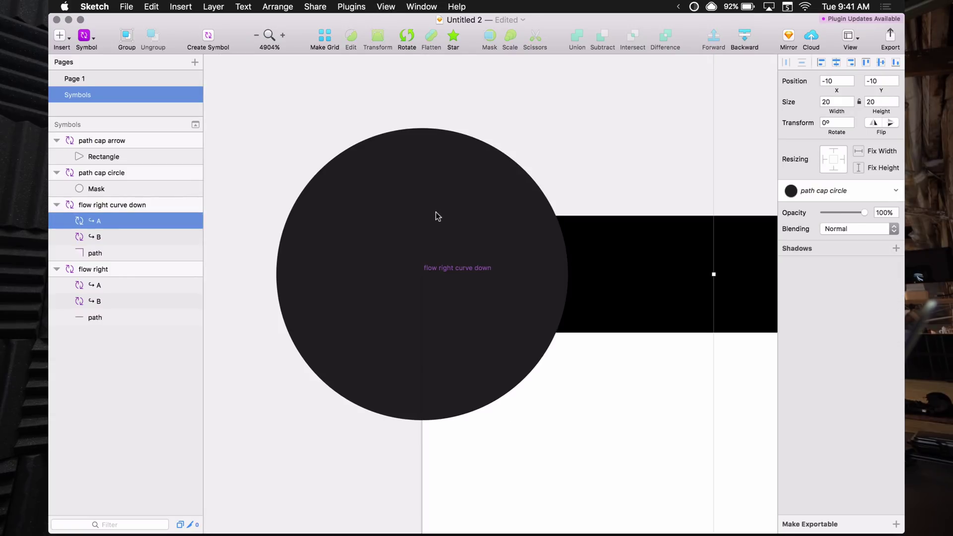
scroll(367, 210, down, 5)
click(410, 404)
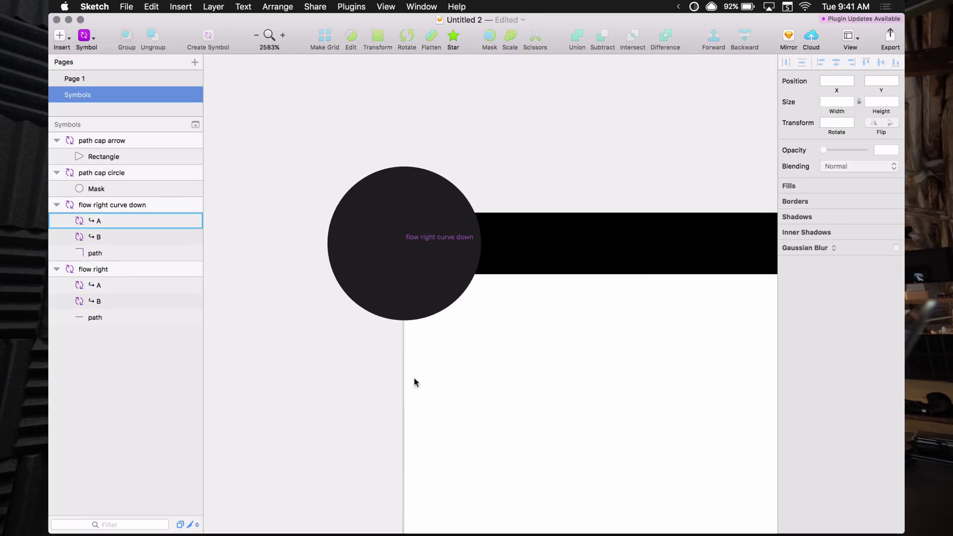
- Set the fill of both the "path cap circle" and "path cap arrow" shapes to pure black, and return to the instance
click(433, 289)
double_click(437, 286)
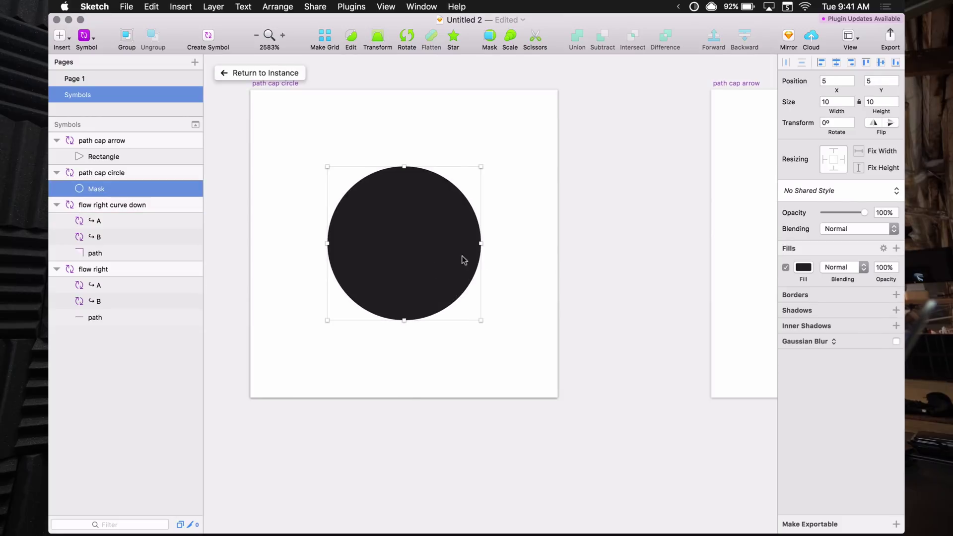
scroll(485, 267, down, 3)
scroll(485, 266, down, 3)
shift+click(654, 262)
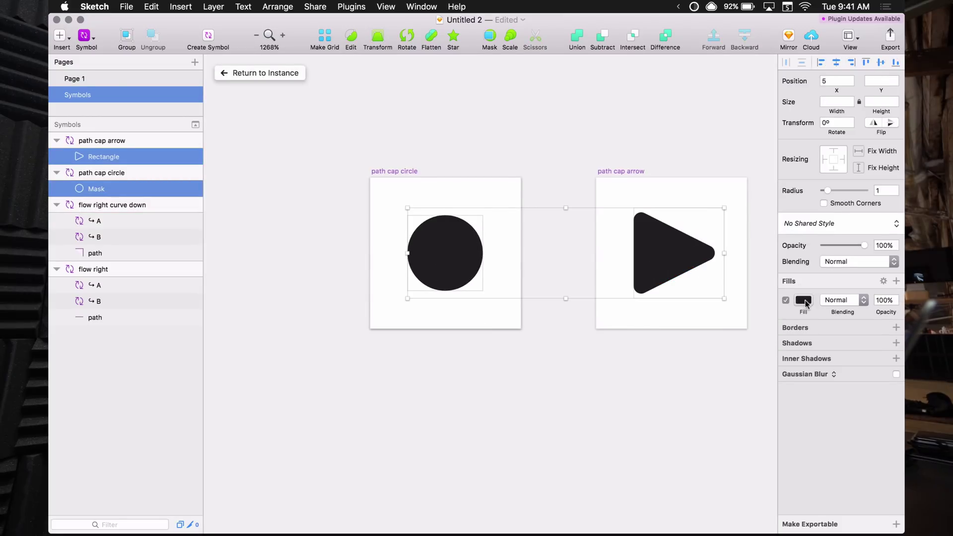
click(804, 300)
drag(790, 430, 767, 459)
click(532, 379)
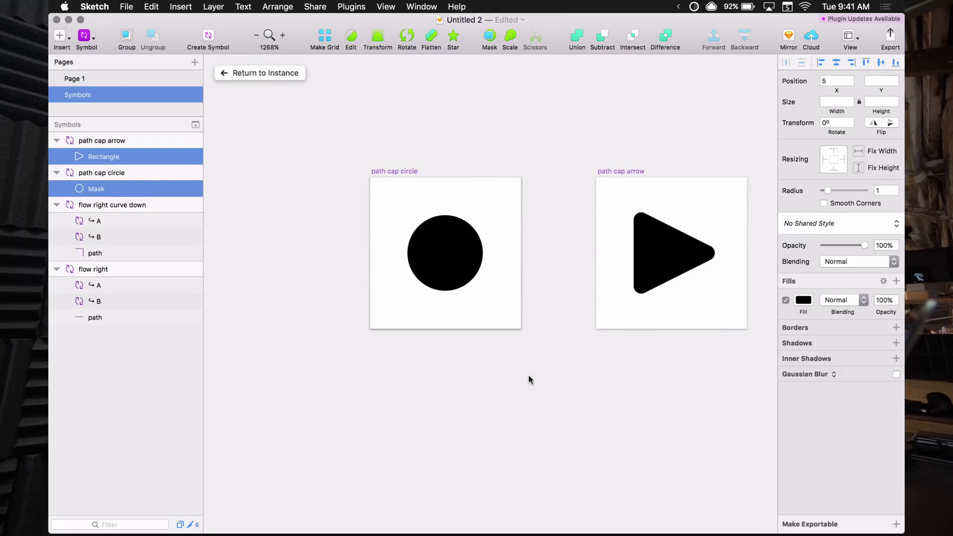
click(266, 73)
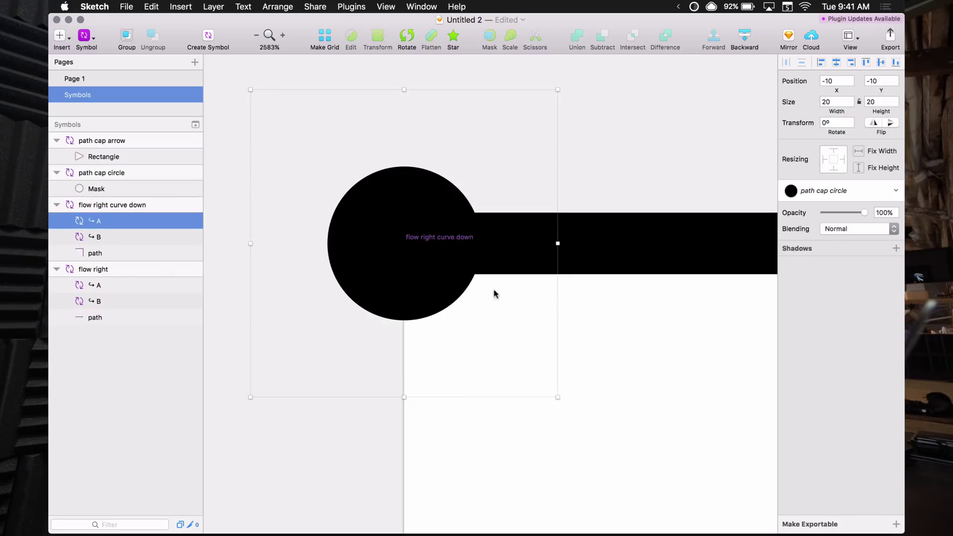
- Round the top-right corner point of the "flow right curve down" path with a corner radius of 40
click(618, 327)
scroll(617, 326, down, 2)
scroll(618, 326, down, 6)
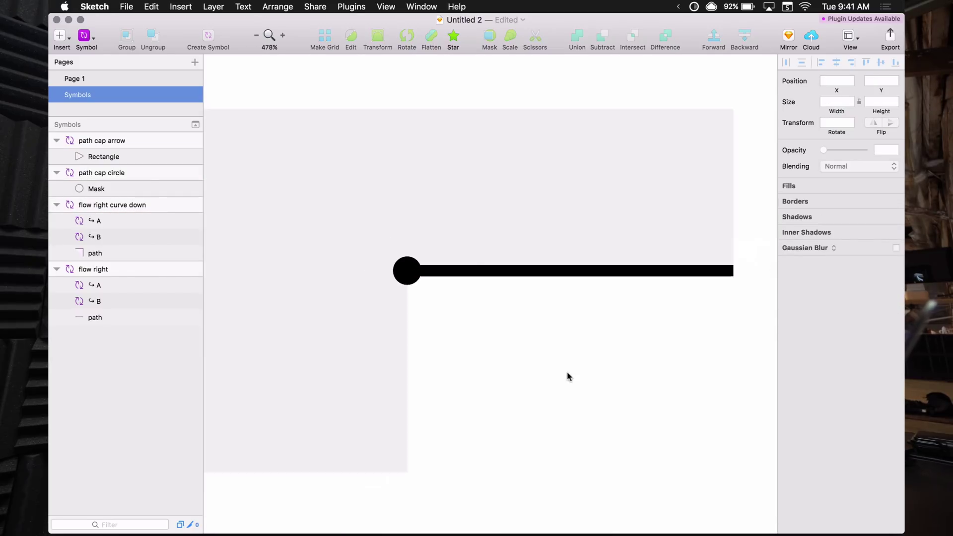
scroll(530, 331, down, 3)
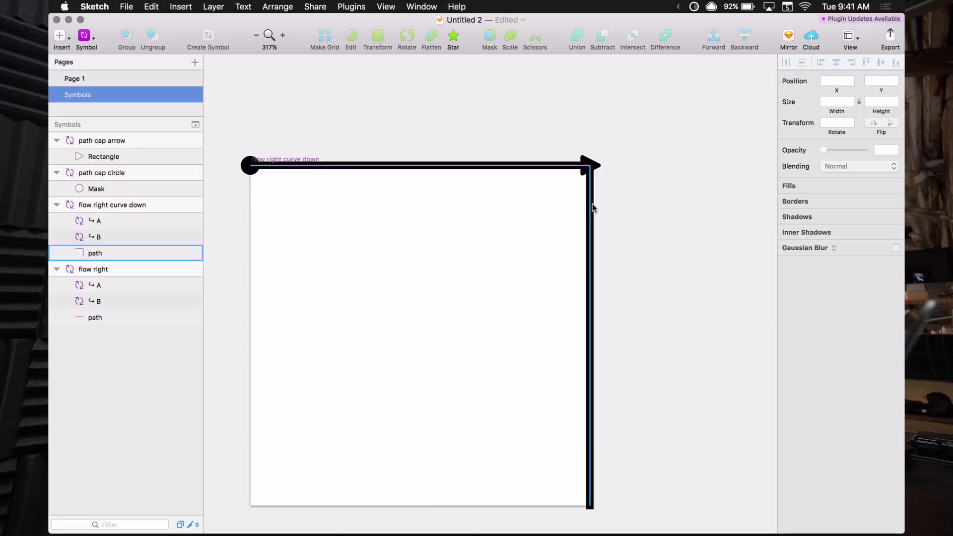
click(591, 207)
scroll(591, 208, down, 1)
double_click(593, 209)
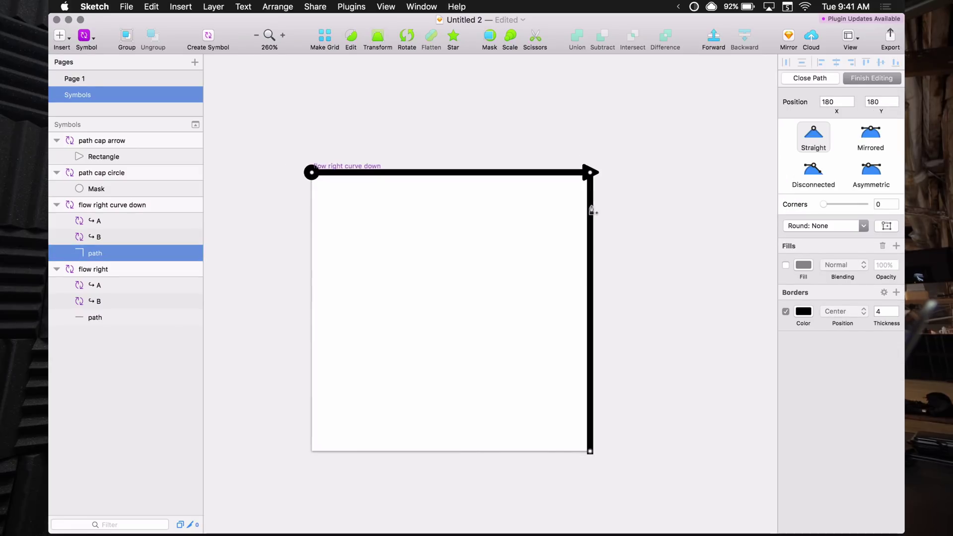
click(591, 174)
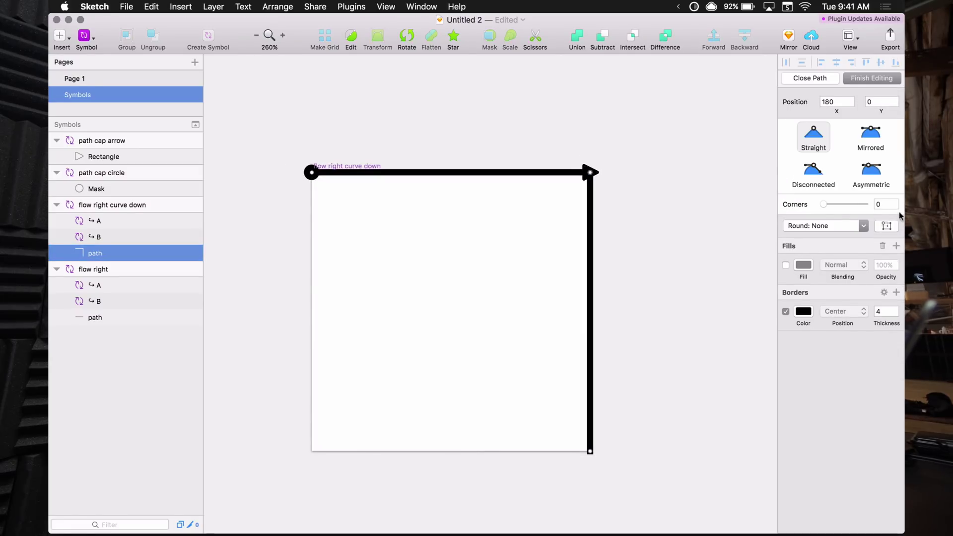
text(0)
key(Return)
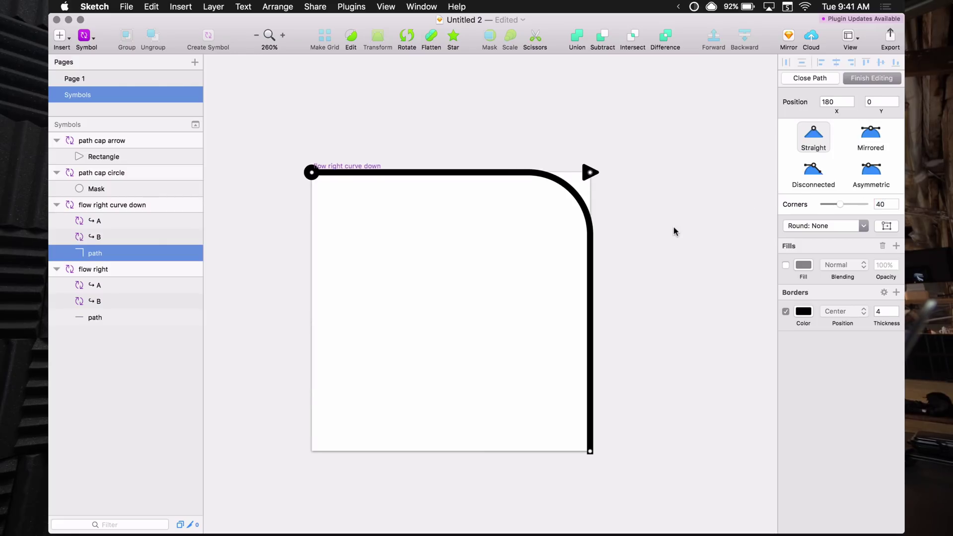
key(Escape)
- Move arrow cap B down along the path's vertical segment and rotate it to -270° so it points down
click(592, 172)
drag(592, 173, 592, 356)
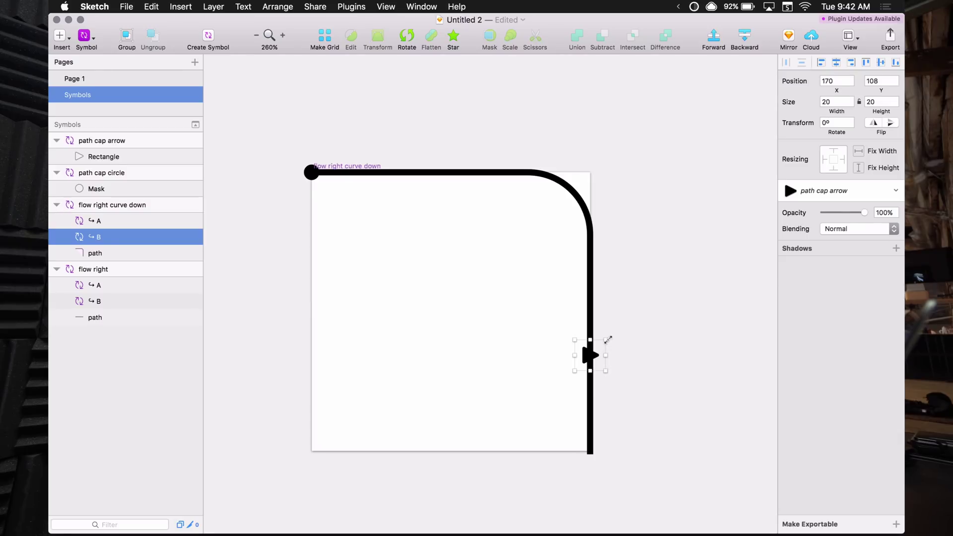
drag(607, 339, 613, 379)
- Align arrow cap B to the artboard's bottom edge and move it 10 px down to centre it on the path's end
key(ctrl+super+Up)
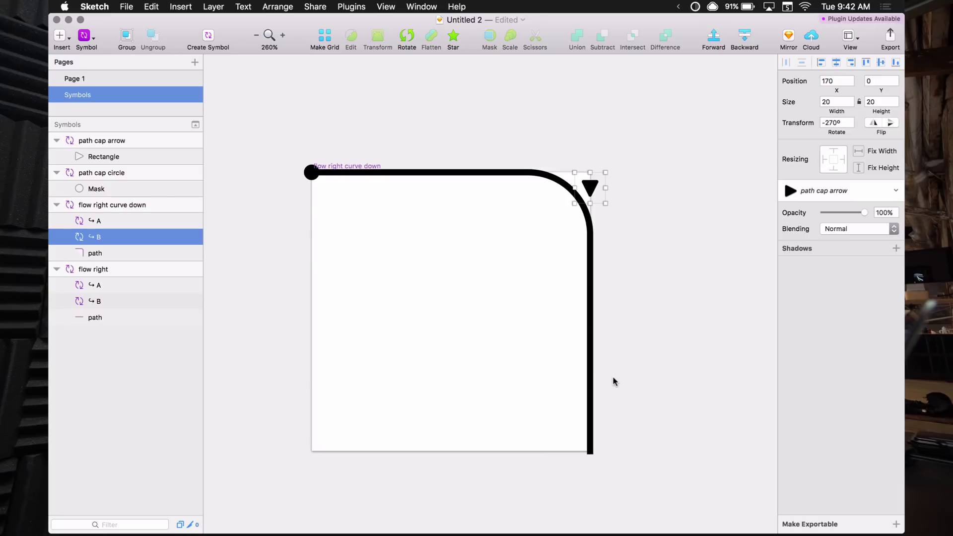
key(ctrl+super+Down)
key(shift+Down)
click(598, 432)
- Try resizing the "flow right" artboard from its bottom-right corner, and undo the resize
scroll(631, 404, down, 3)
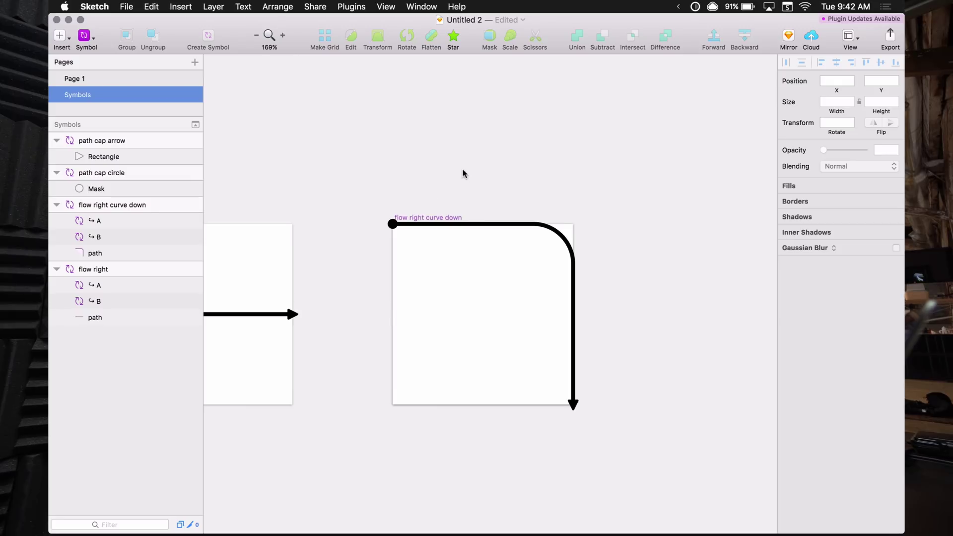
scroll(455, 203, down, 3)
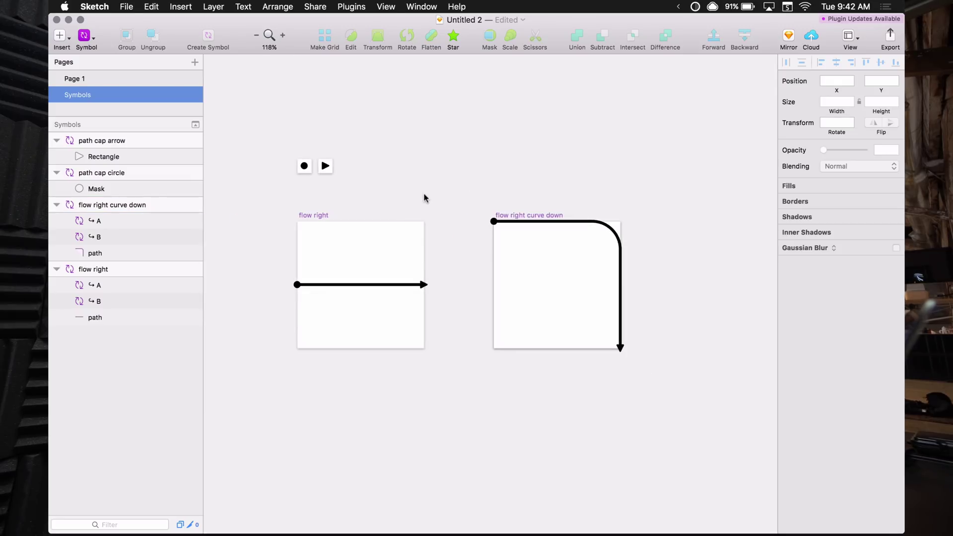
click(322, 216)
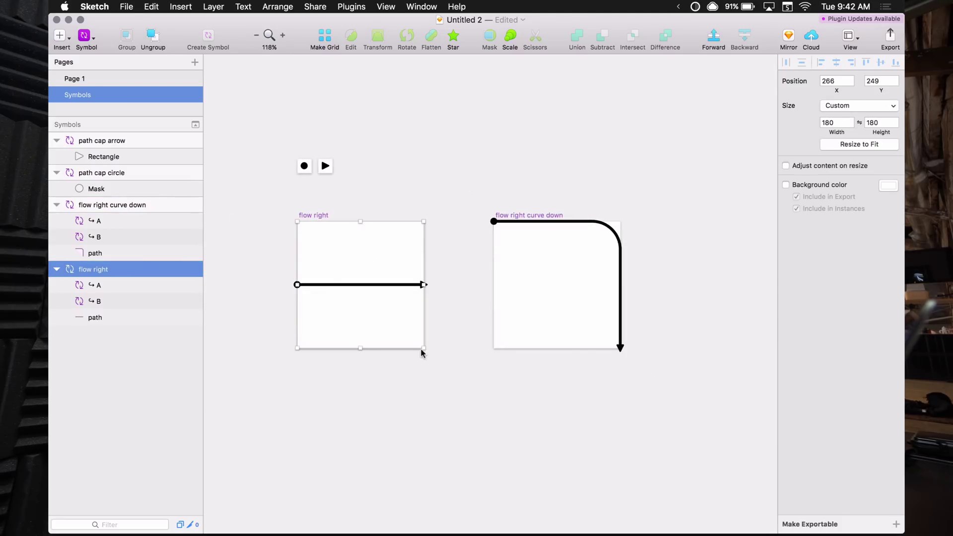
mouse_move(428, 348)
mouse_down()
mouse_move(470, 352)
mouse_move(428, 351)
mouse_move(450, 348)
mouse_move(447, 336)
mouse_move(419, 336)
mouse_move(442, 347)
mouse_up()
key(super+z)
click(389, 411)
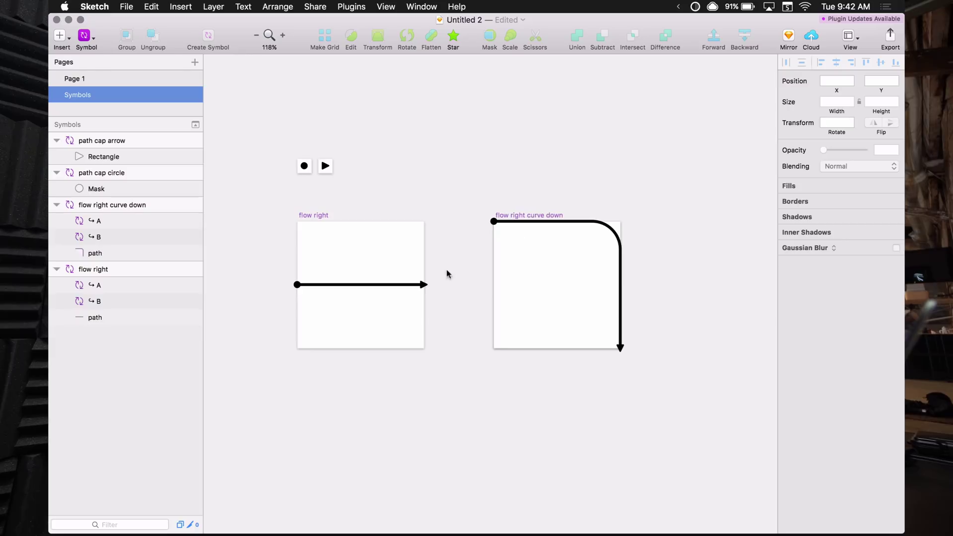
- Pin "flow right" cap A to the left edge and cap B to the right, and fix width and height on both symbols' caps
click(296, 284)
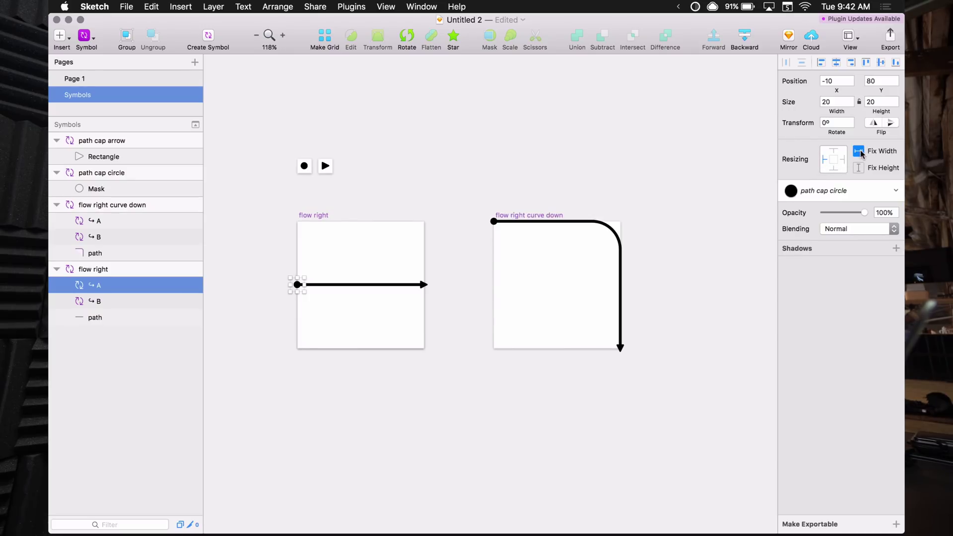
click(424, 284)
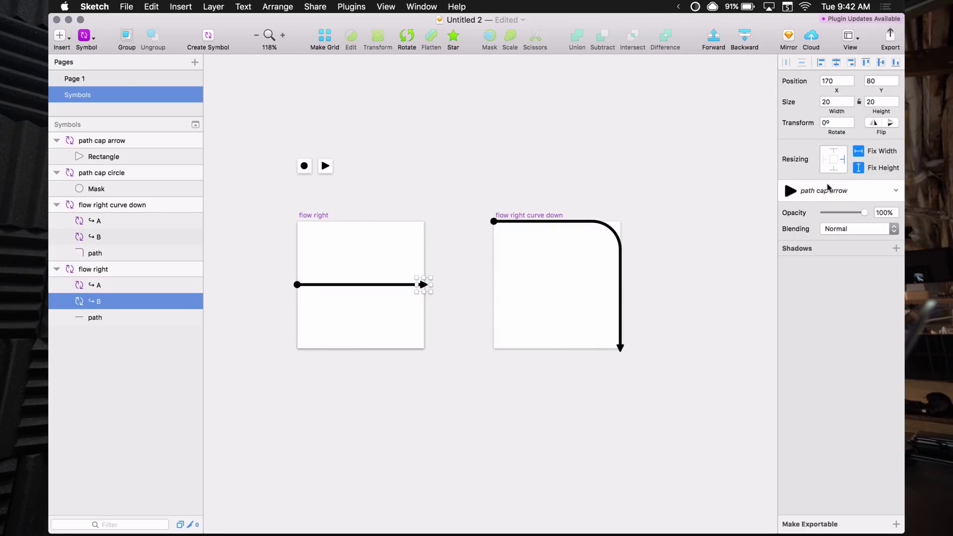
click(495, 221)
shift+click(621, 347)
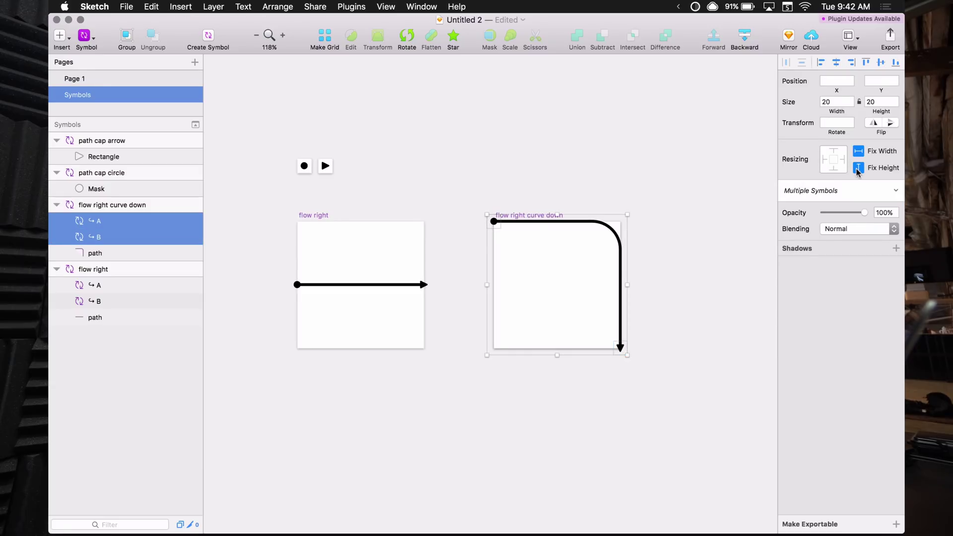
- Try pinning the "flow right" path to all four edges and resizing the artboard from its bottom-left corner, and undo the resize
click(657, 196)
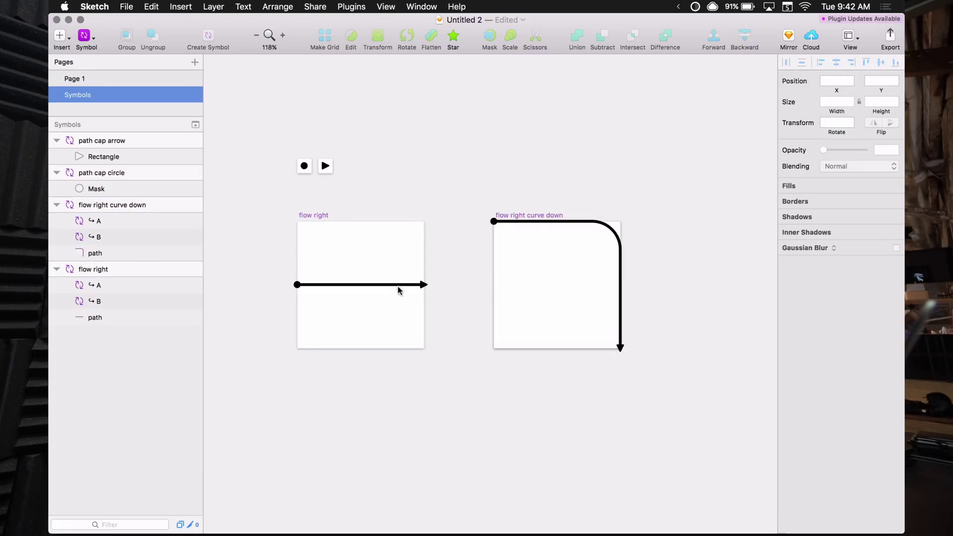
click(360, 286)
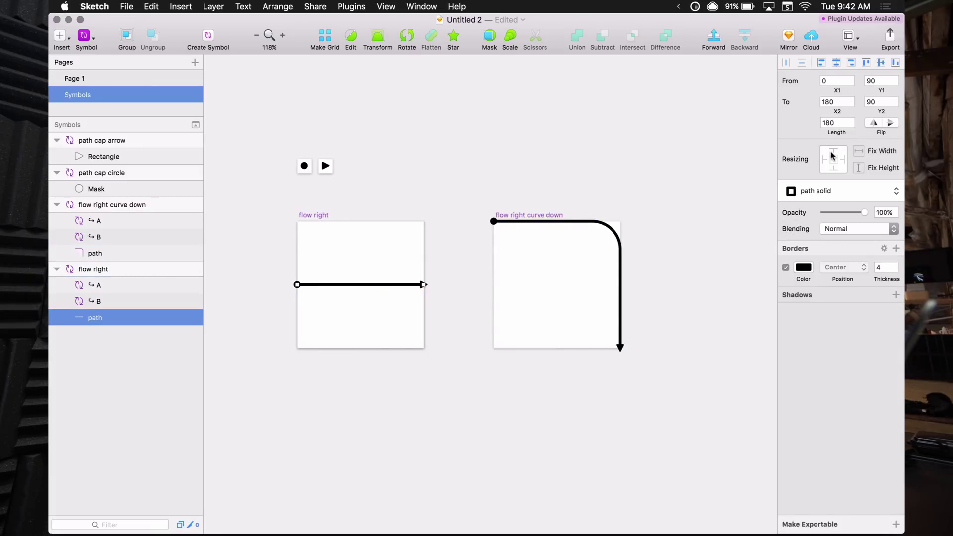
click(401, 193)
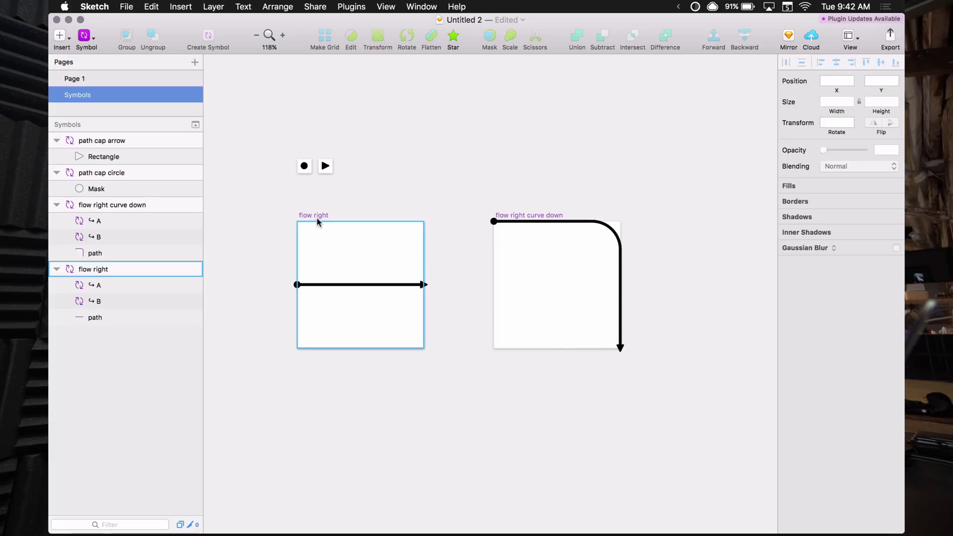
click(316, 217)
drag(297, 346, 255, 348)
key(super+z)
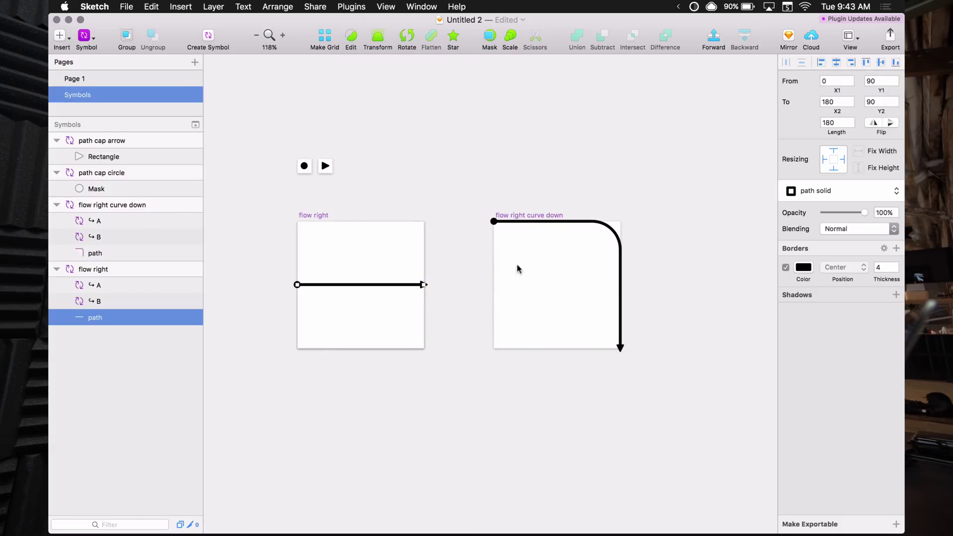
- Pin the "flow right" path to only the left and right edges of its artboard
click(321, 215)
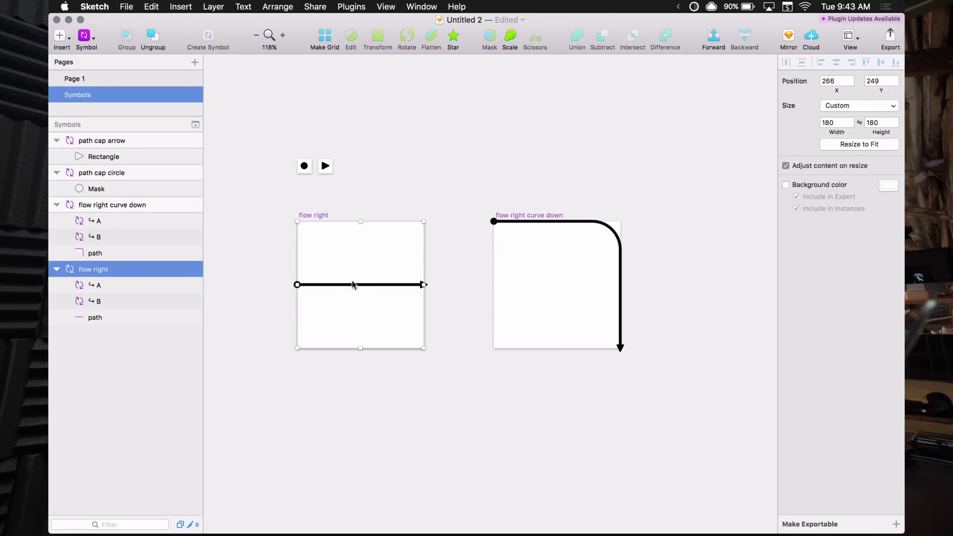
click(391, 296)
click(392, 285)
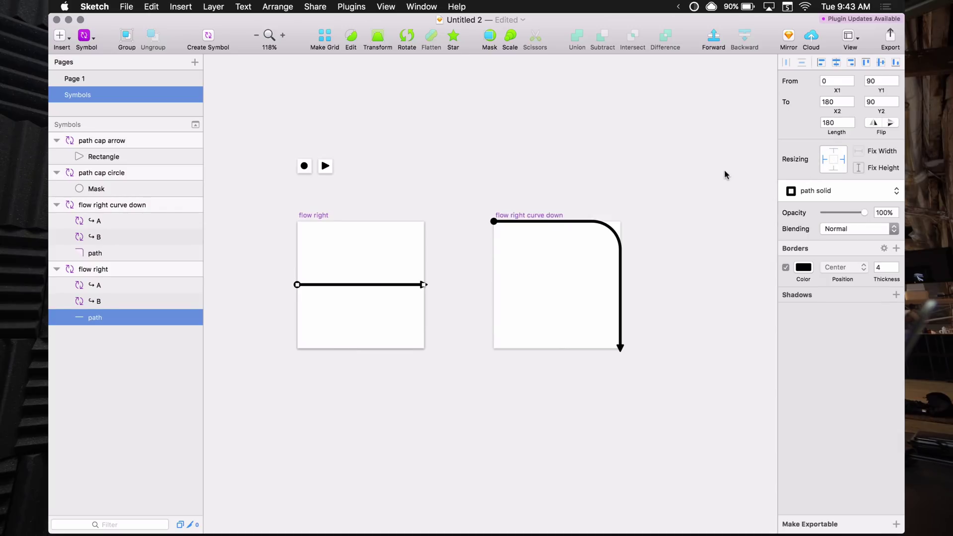
click(682, 173)
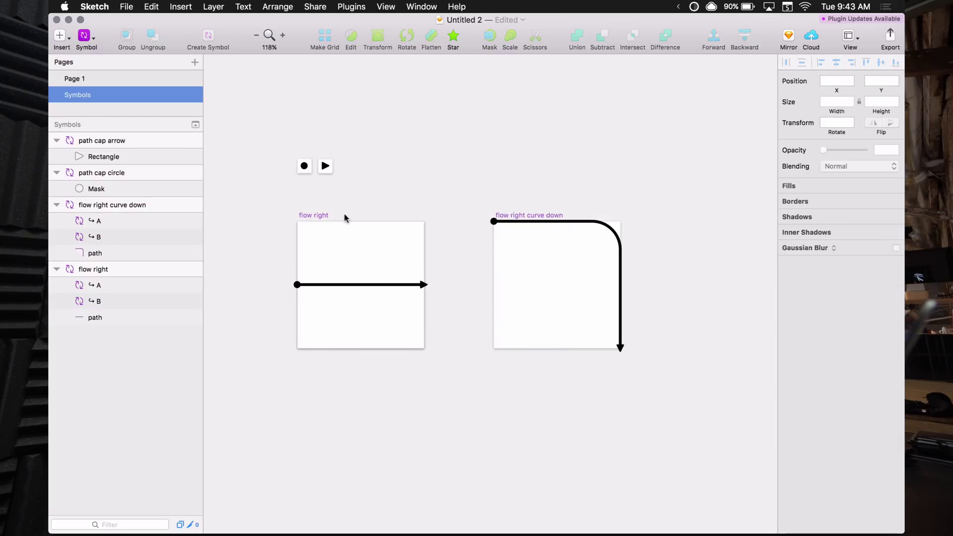
- Test the "flow right" symbol by resizing its artboard from the bottom-right corner and restoring its size
click(317, 216)
mouse_move(423, 350)
mouse_down()
mouse_move(416, 247)
mouse_move(452, 394)
mouse_move(388, 246)
mouse_move(482, 410)
mouse_move(456, 368)
mouse_move(425, 349)
mouse_up()
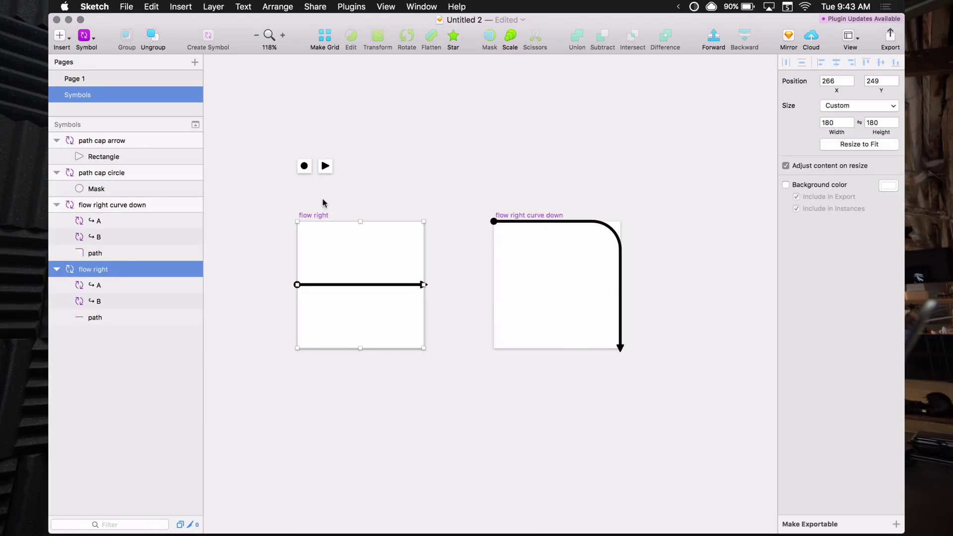
click(467, 386)
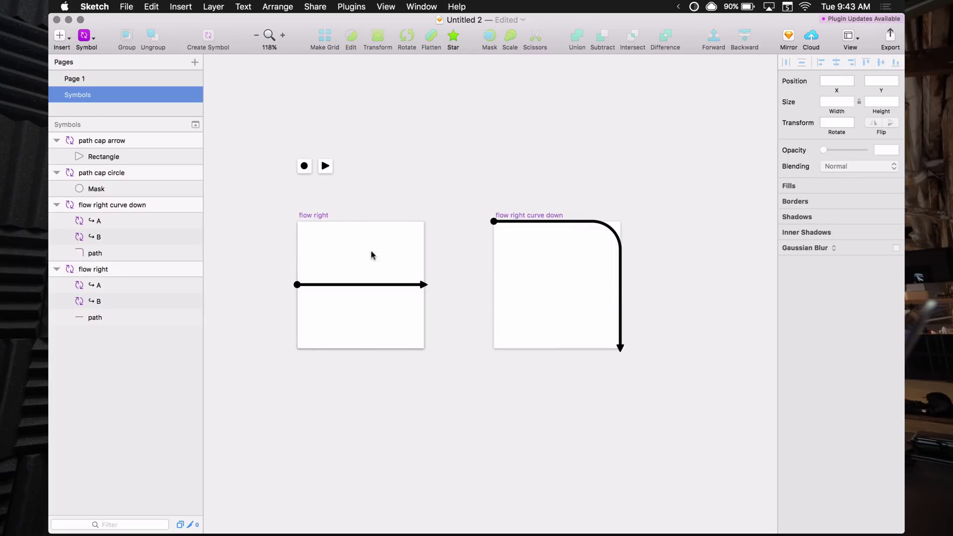
click(313, 216)
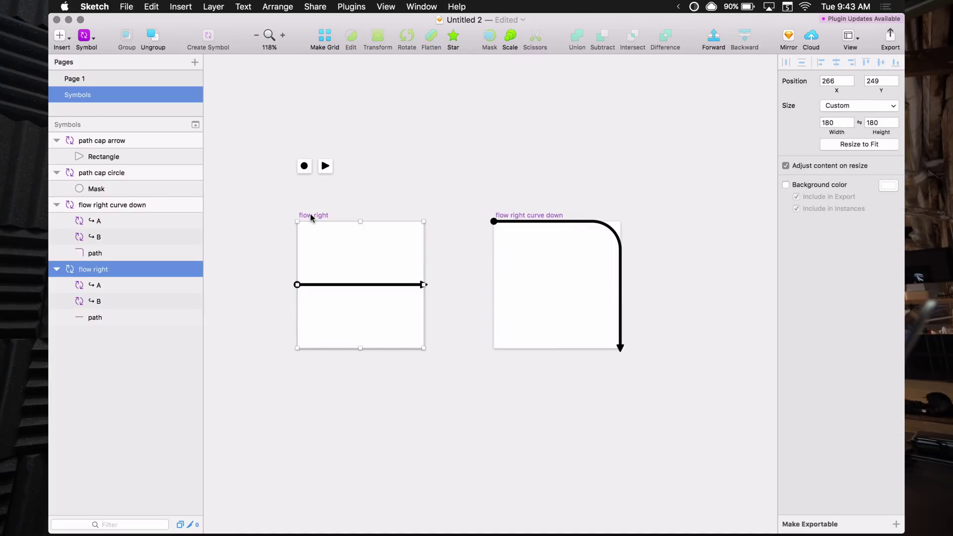
- In "flow right curve down", pin cap B to the right and bottom edges and cap A to the top and left edges
click(472, 237)
click(543, 215)
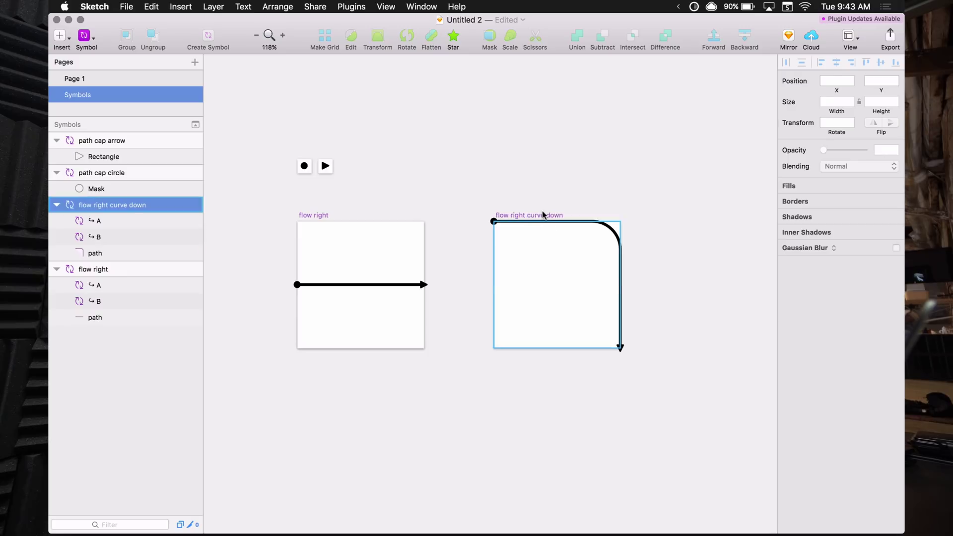
click(643, 350)
click(619, 349)
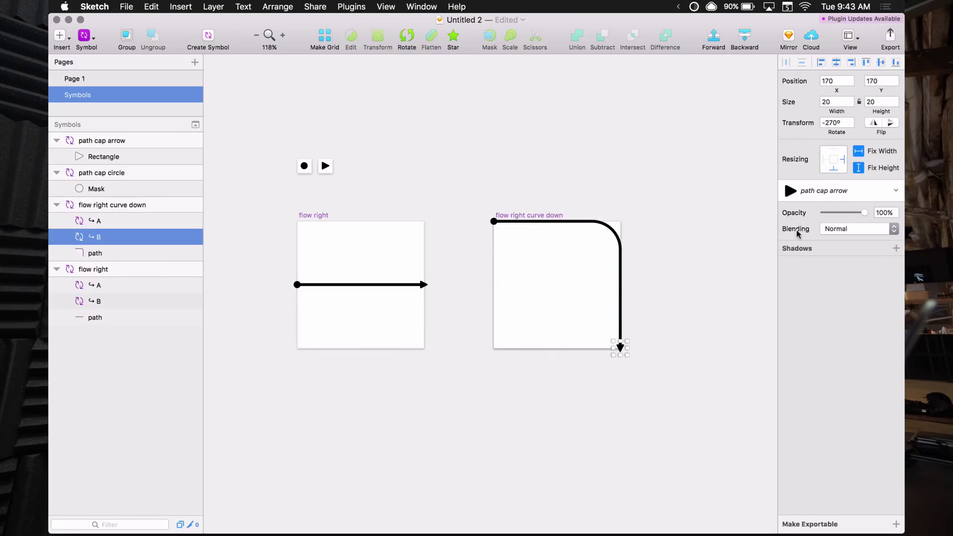
click(494, 221)
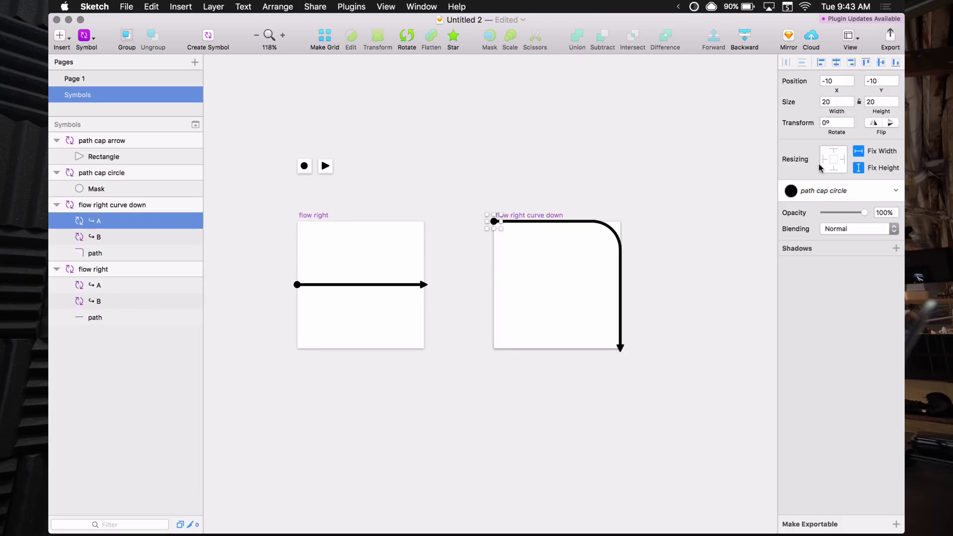
- Pin the curved path in "flow right curve down" to its artboard's edges
click(615, 231)
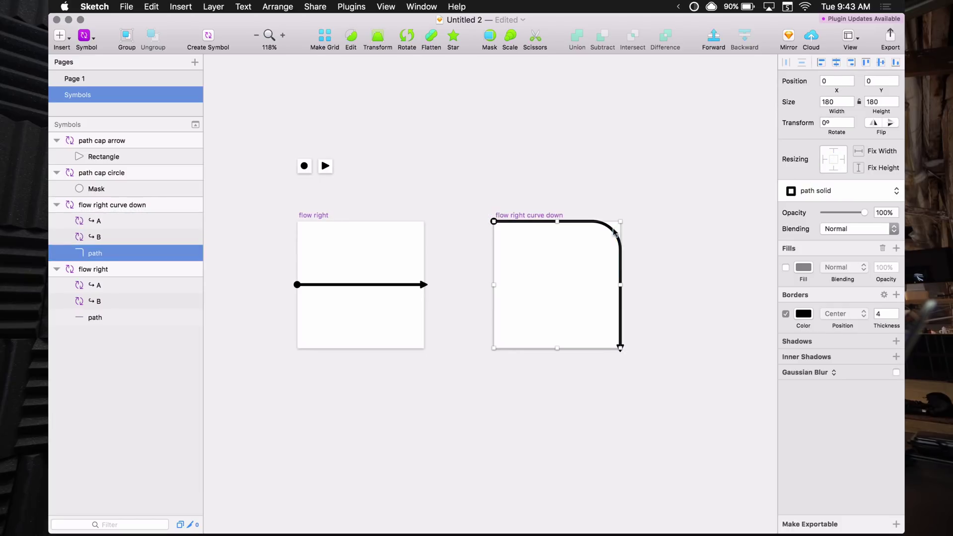
click(835, 162)
click(765, 179)
- Try resizing the "flow right curve down" artboard from its bottom-right corner, and undo the resize
click(520, 215)
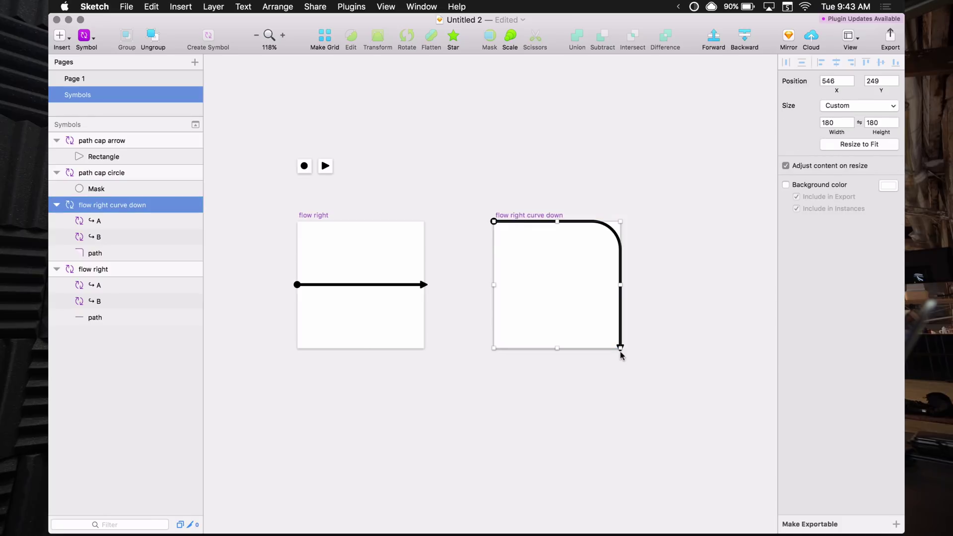
drag(620, 349, 659, 337)
key(super+z)
key(super+z)
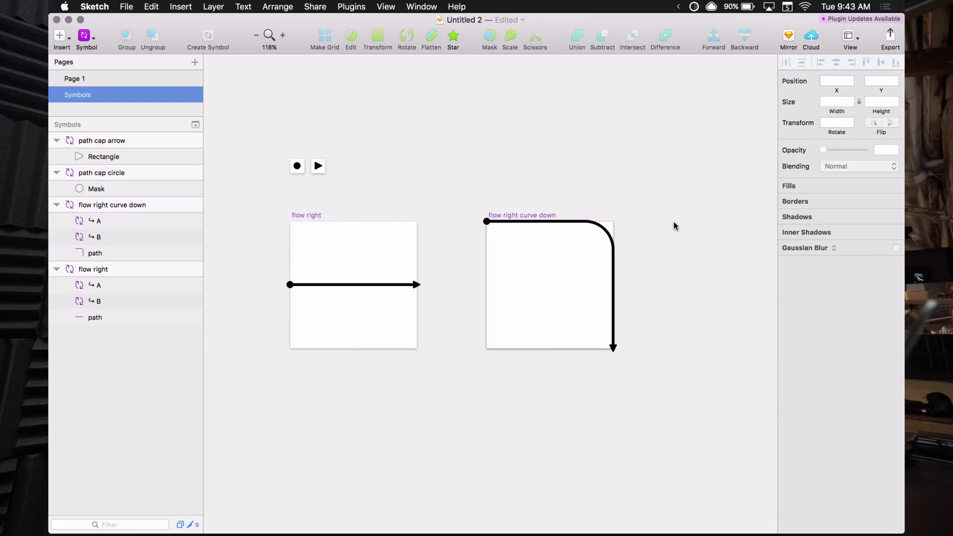
click(534, 217)
click(568, 197)
drag(538, 188, 436, 182)
click(414, 210)
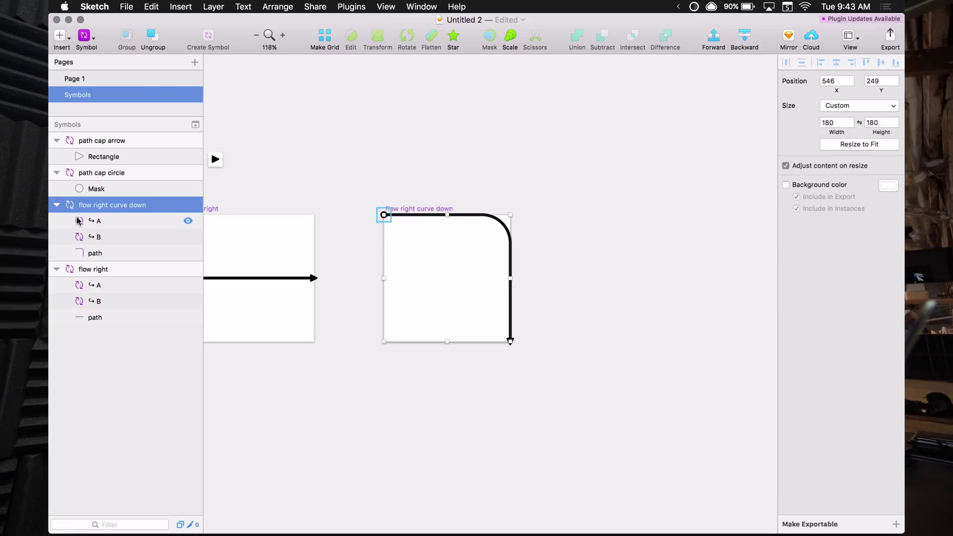
click(100, 222)
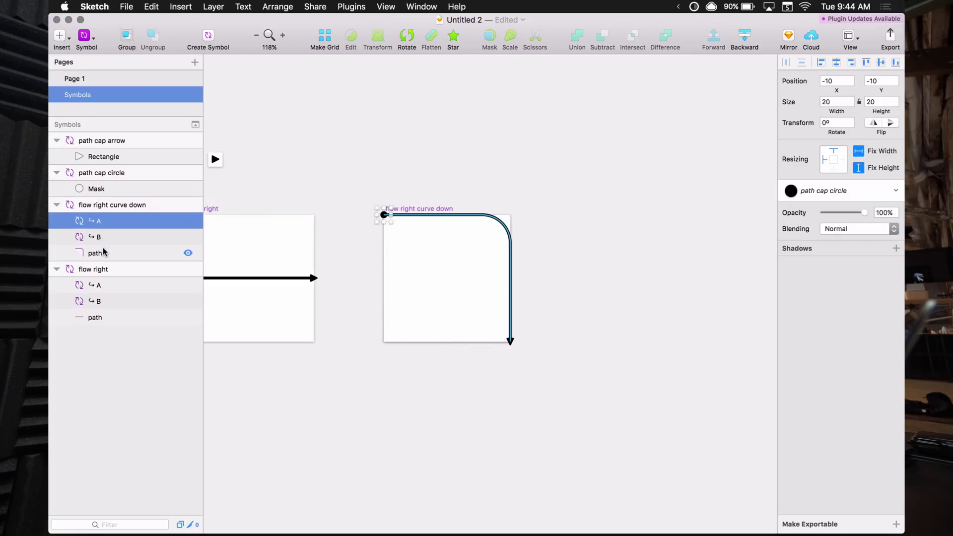
click(423, 189)
- Duplicate the "flow right curve down" symbol artboard
click(415, 208)
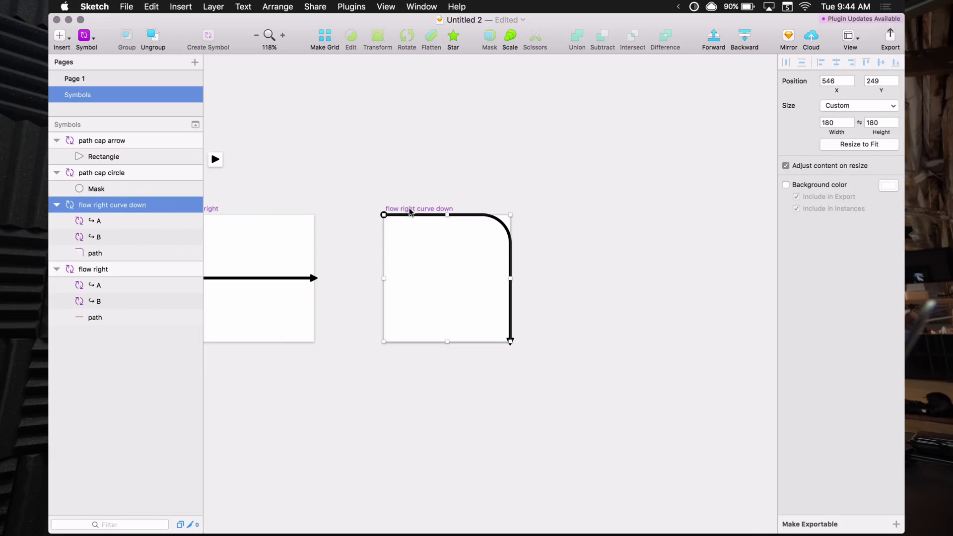
click(436, 193)
click(412, 210)
key(cmd+d)
scroll(445, 192, right, 5)
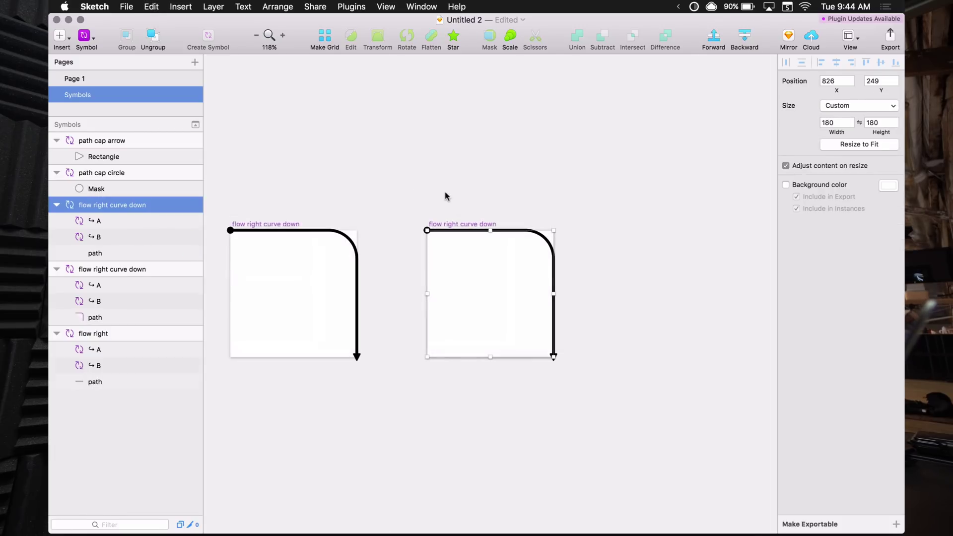
drag(432, 195, 482, 199)
- Rename the duplicated symbol "flow right curve up"
click(486, 224)
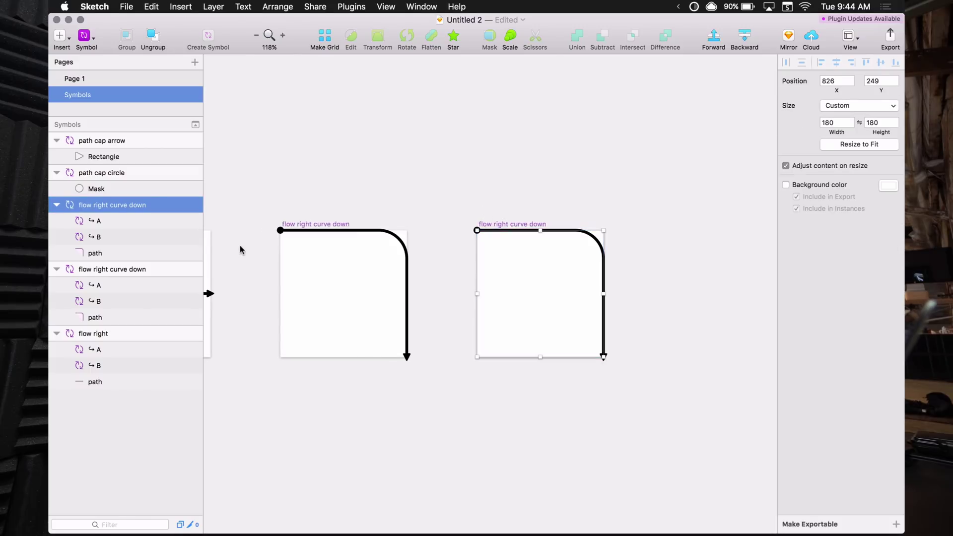
key(cmd+r)
double_click(143, 205)
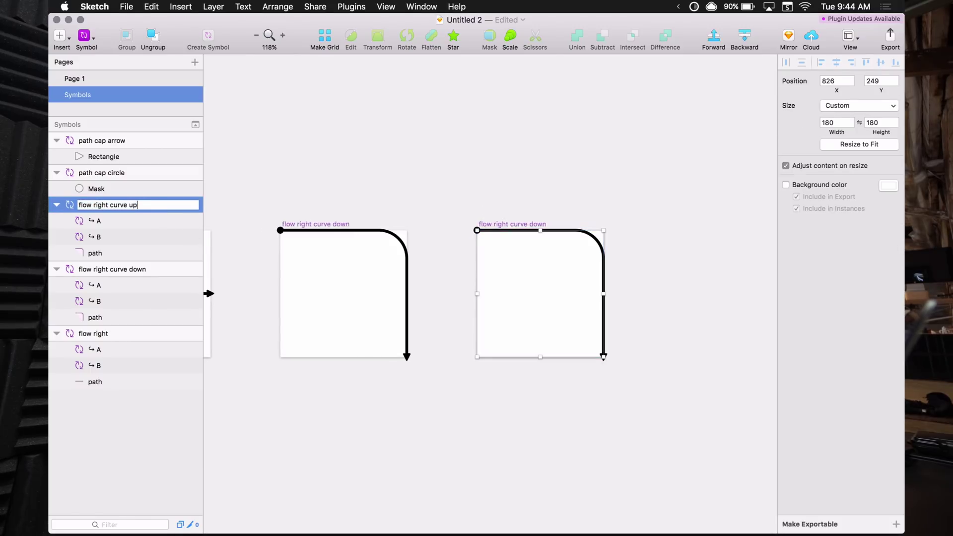
text(up)
key(Return)
click(300, 188)
- Group both caps and the path of "flow right curve up", flip the group vertically, and ungroup it
drag(300, 187, 447, 203)
drag(573, 200, 401, 200)
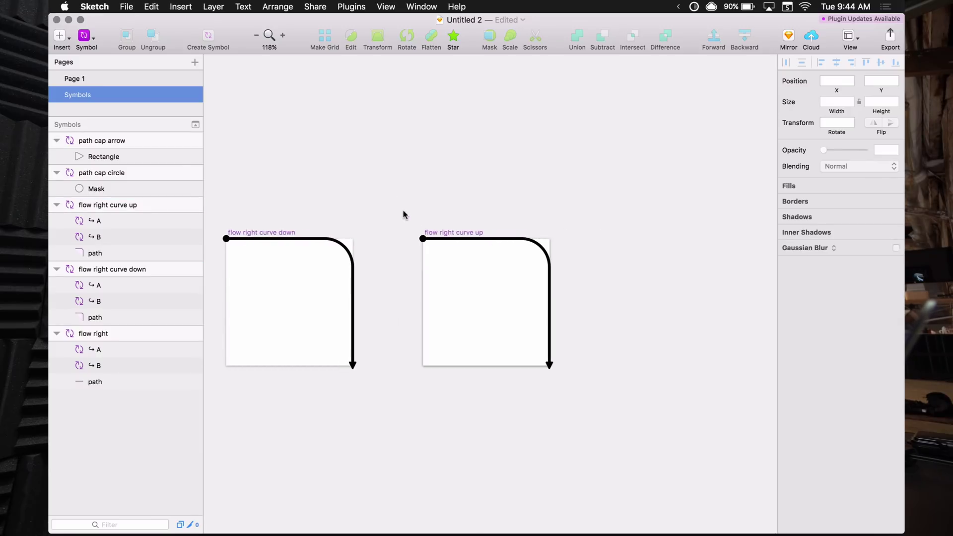
drag(396, 214, 585, 412)
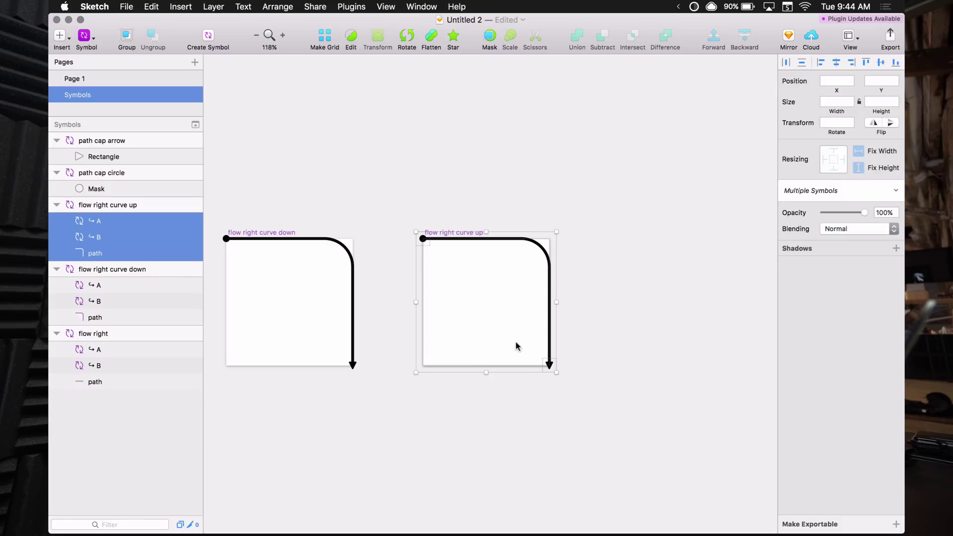
key(super+g)
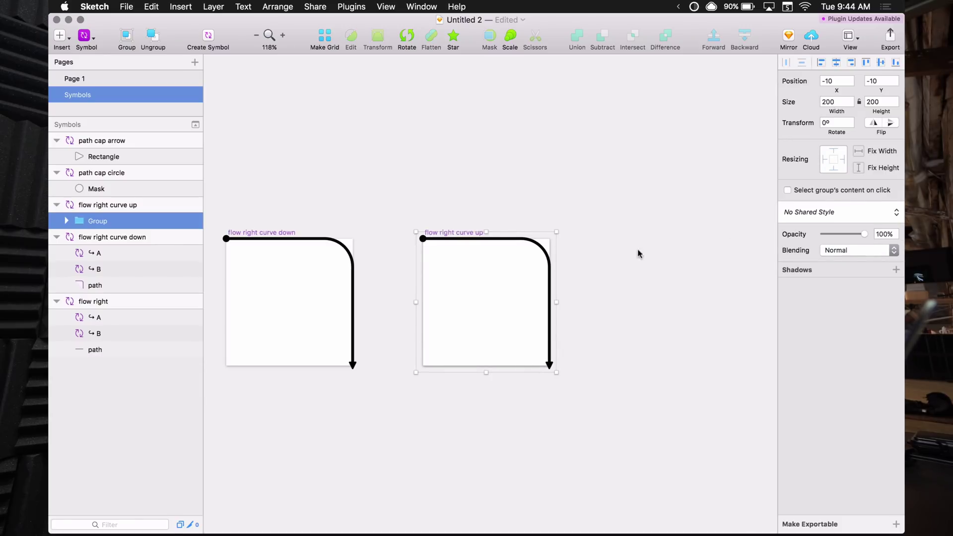
click(891, 123)
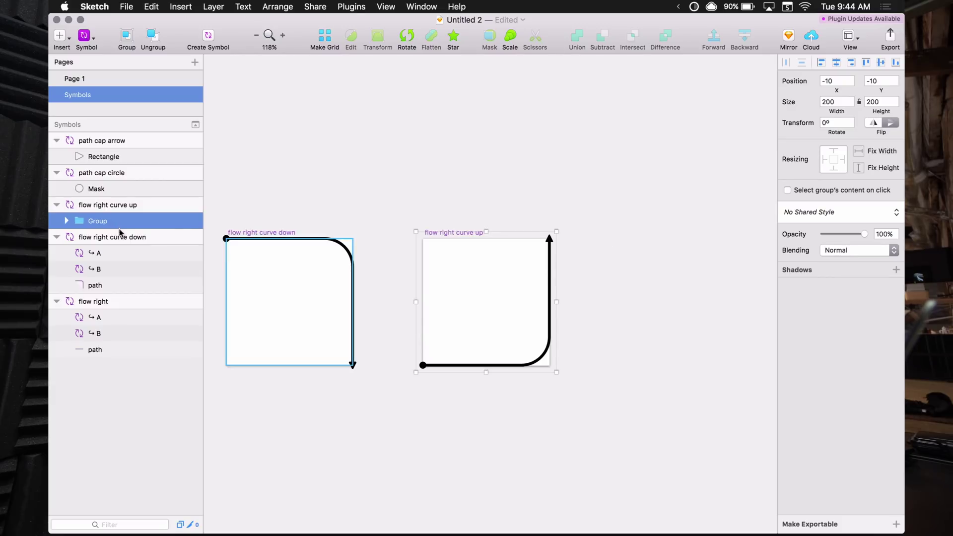
key(super+shift+g)
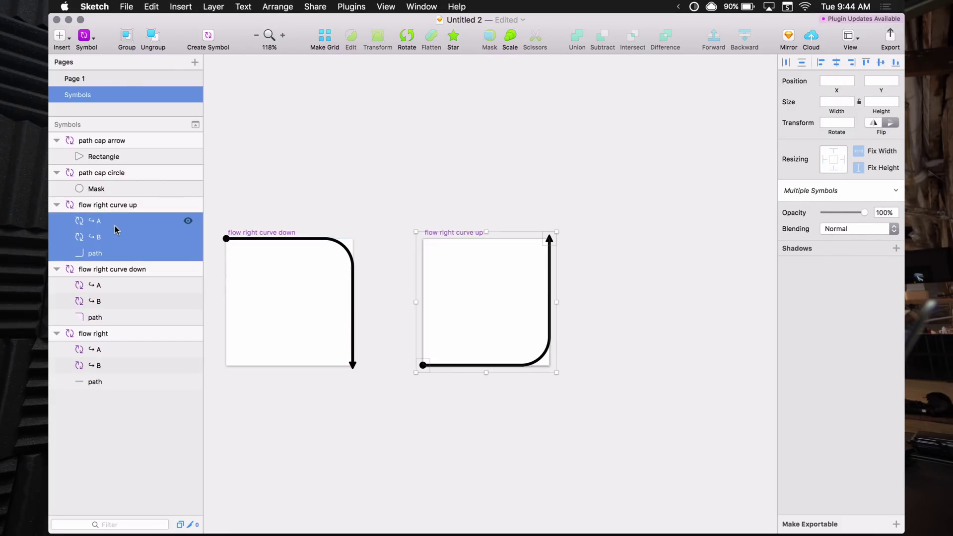
- In "flow right curve up", pin cap B to the top and right edges and cap A to the edges of its own corner
click(474, 223)
click(549, 239)
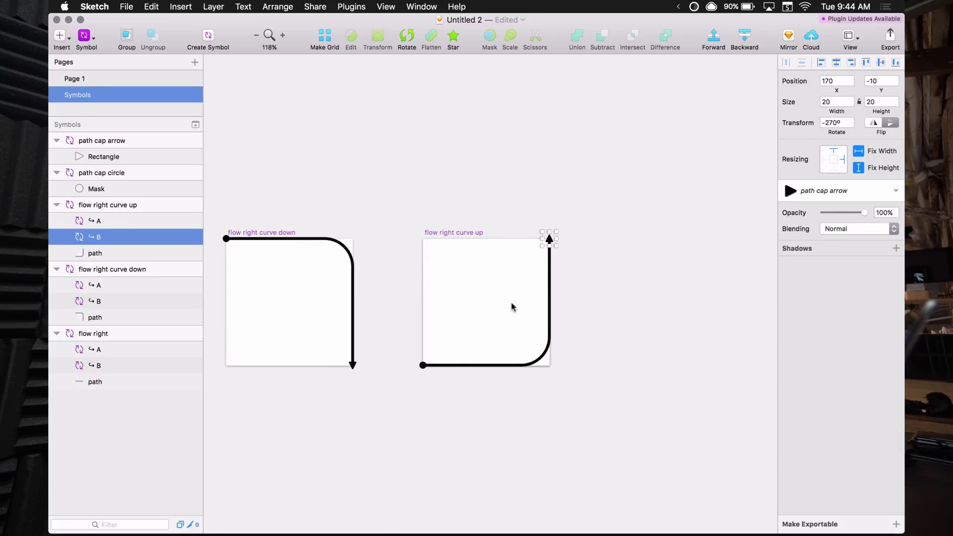
click(423, 366)
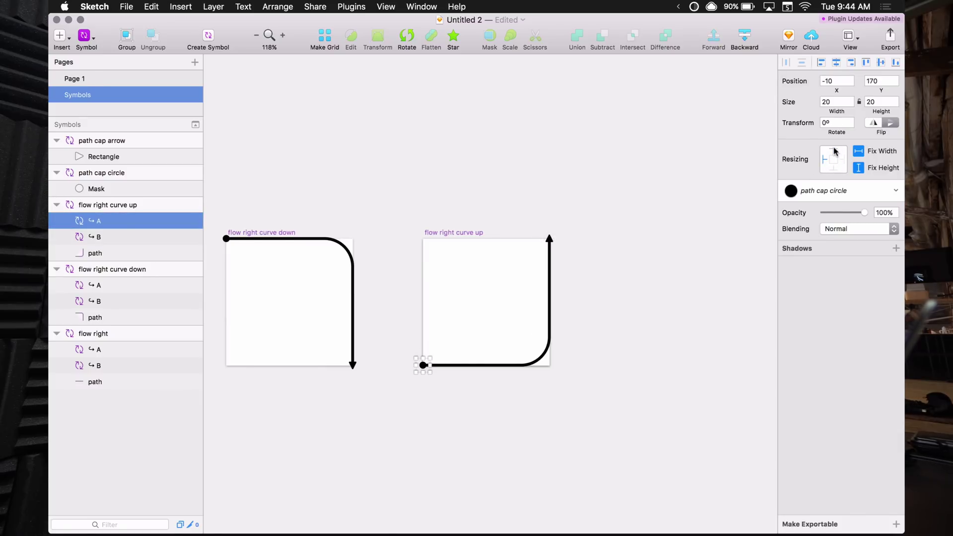
click(504, 290)
- Try resizing the "flow right curve up" artboard from its top-right corner
click(452, 232)
drag(549, 238, 635, 191)
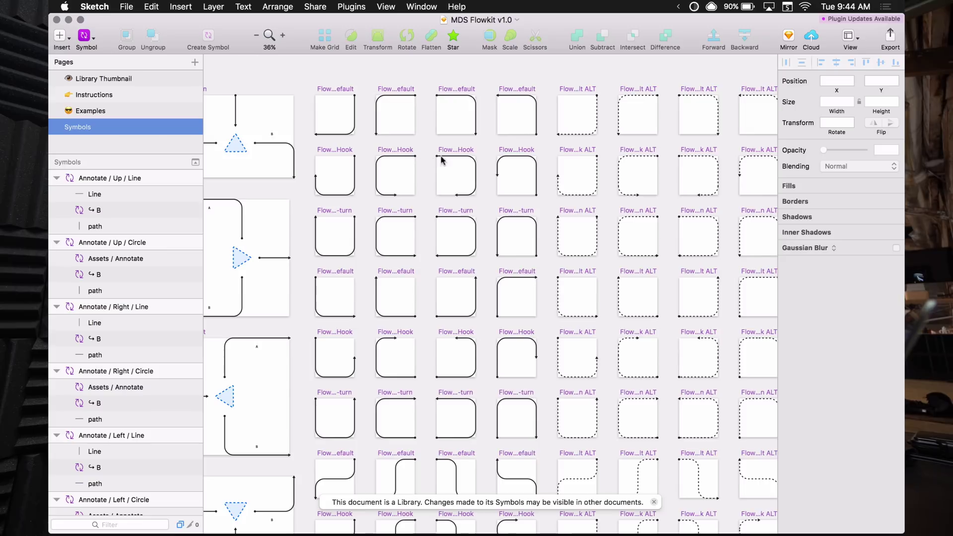
- Examine the default, hook and U-turn flow symbols in the MDS Flowkit v1.0 library document
scroll(470, 173, up, 5)
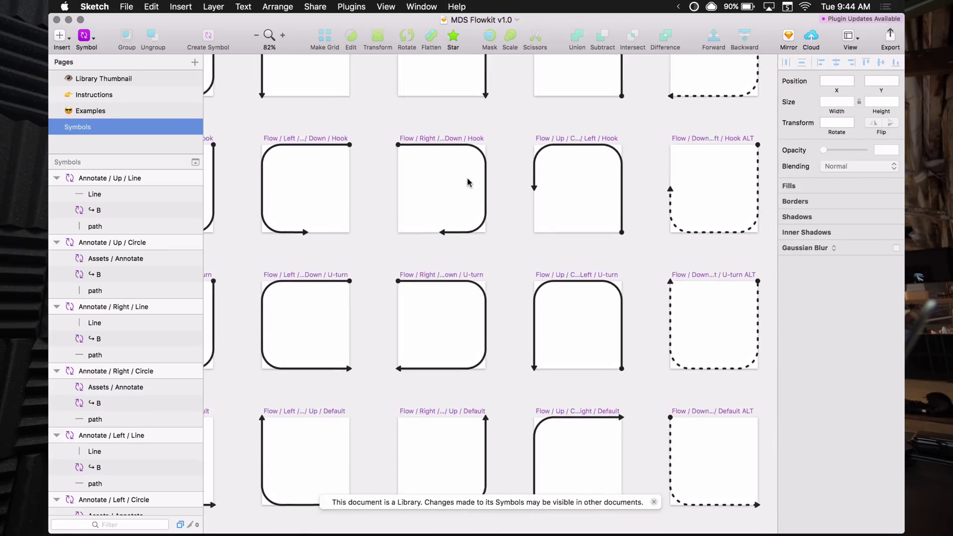
scroll(468, 181, up, 3)
scroll(424, 65, up, 2)
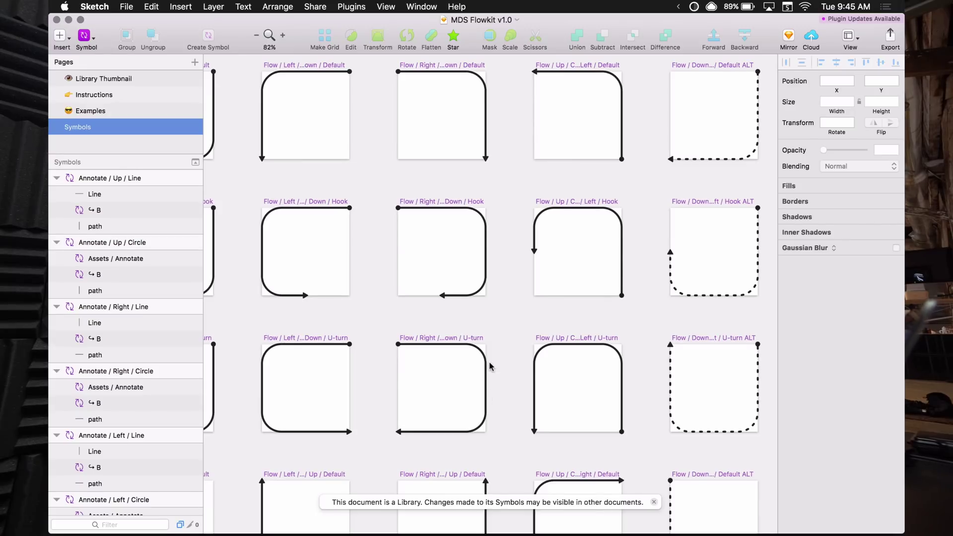
- Switch back to the Untitled 2 document and duplicate the "flow right curve down" symbol, leaving the copy beside "flow right curve up"
key(super+grave)
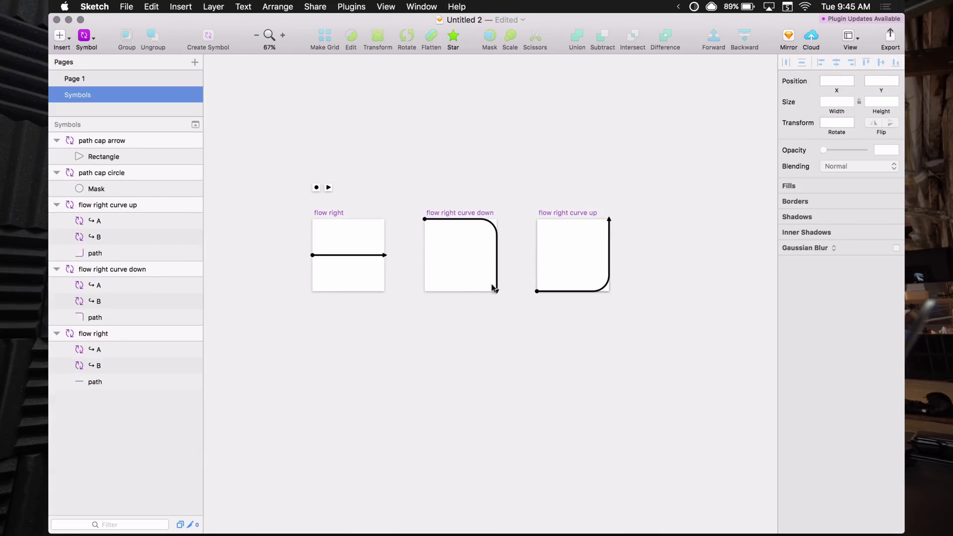
scroll(546, 193, right, 4)
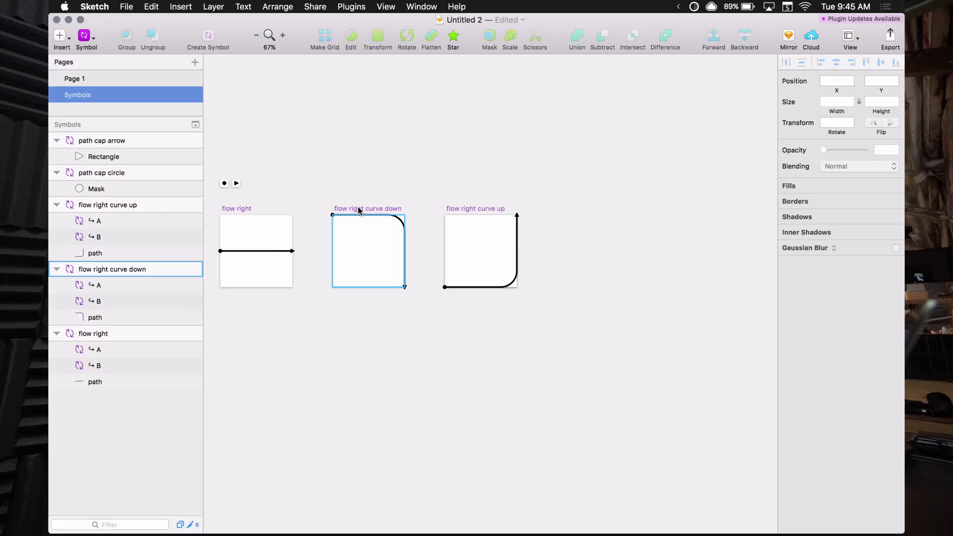
drag(358, 208, 564, 217)
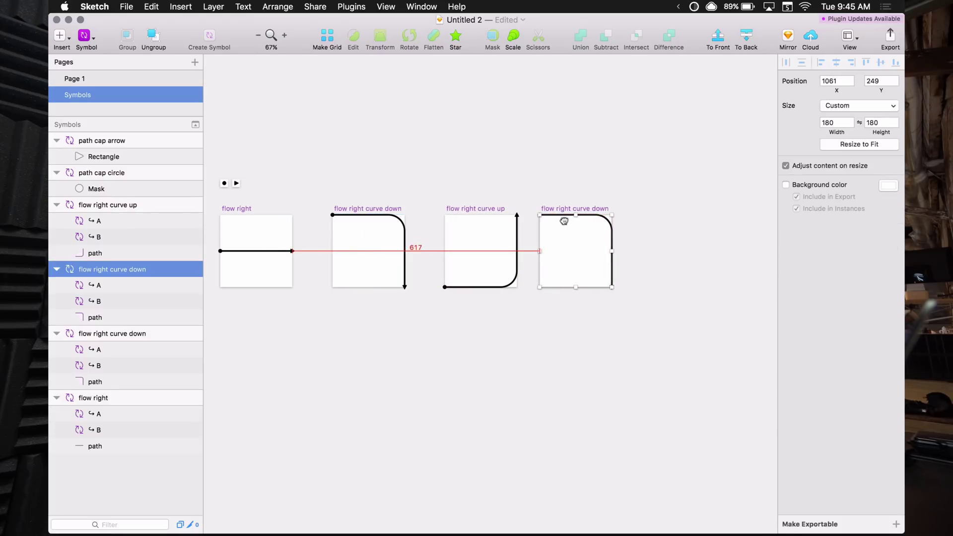
key(super+z)
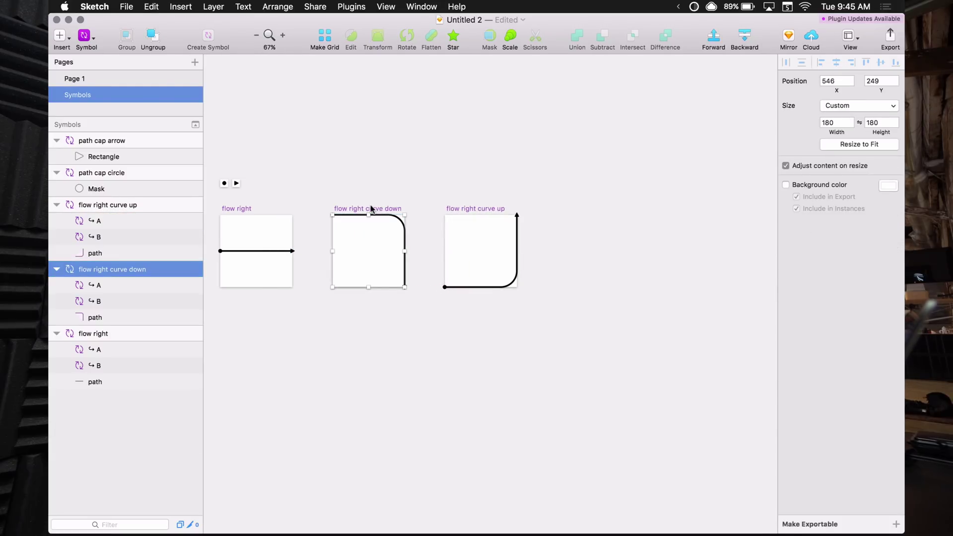
key(super+d)
scroll(402, 232, up, 5)
scroll(432, 246, down, 3)
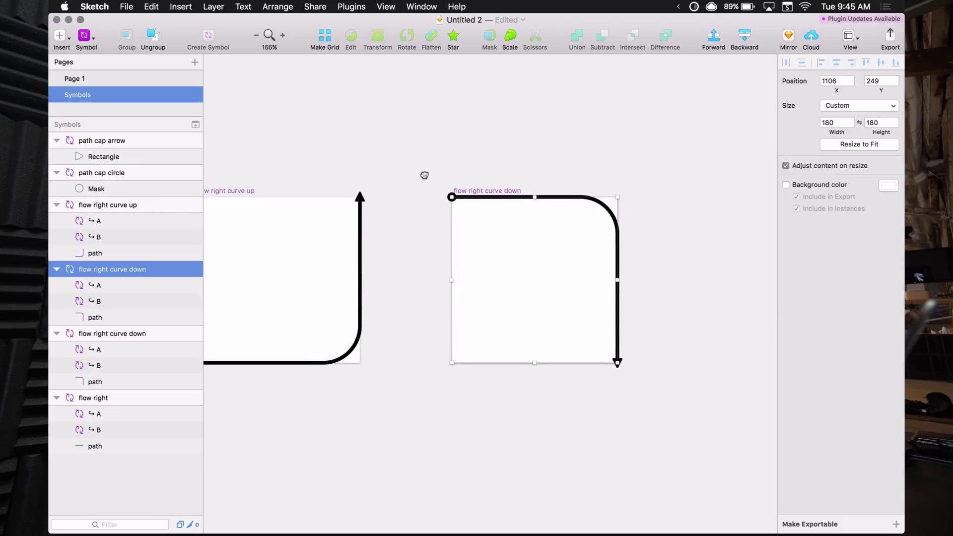
- Extend the copy's path from its lower-right end with a point midway along the artboard's bottom edge, at X 90, Y 180
click(617, 308)
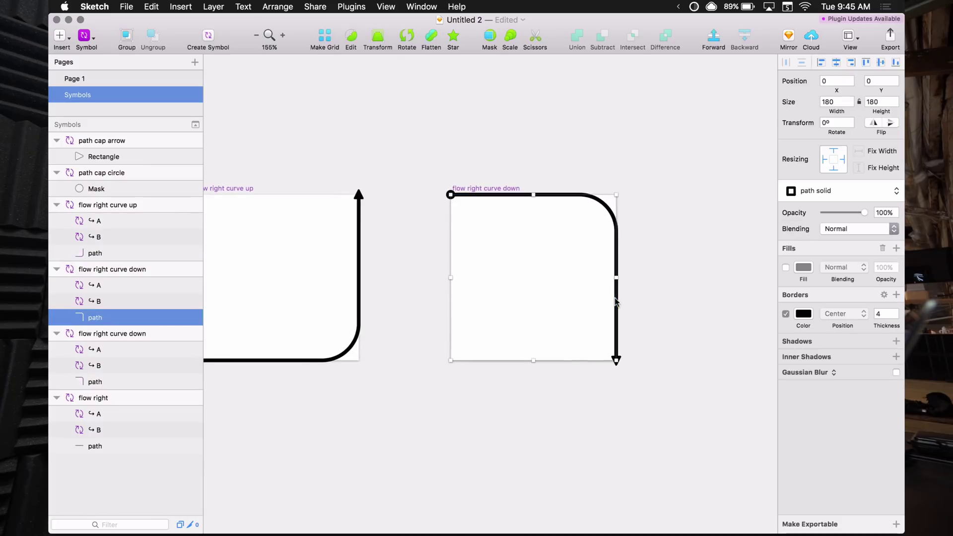
double_click(617, 307)
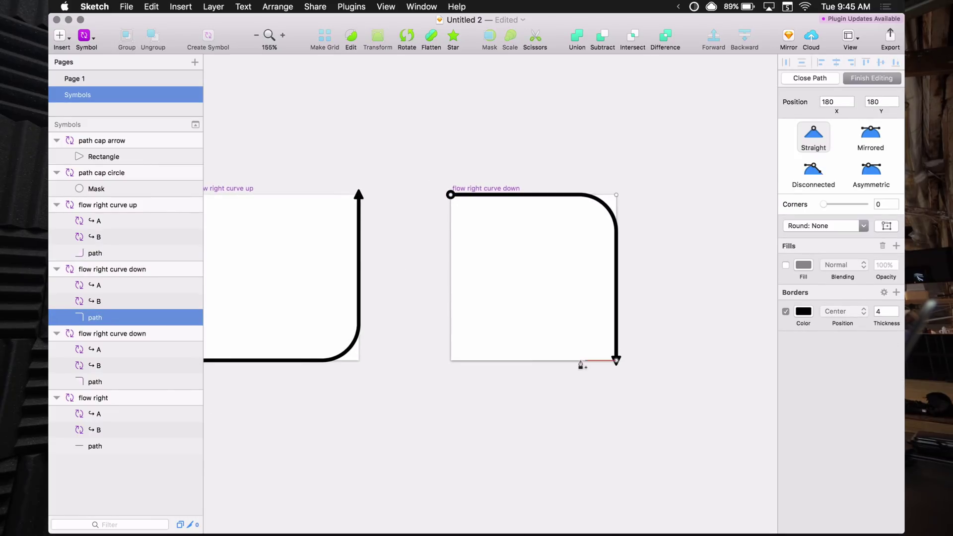
click(535, 361)
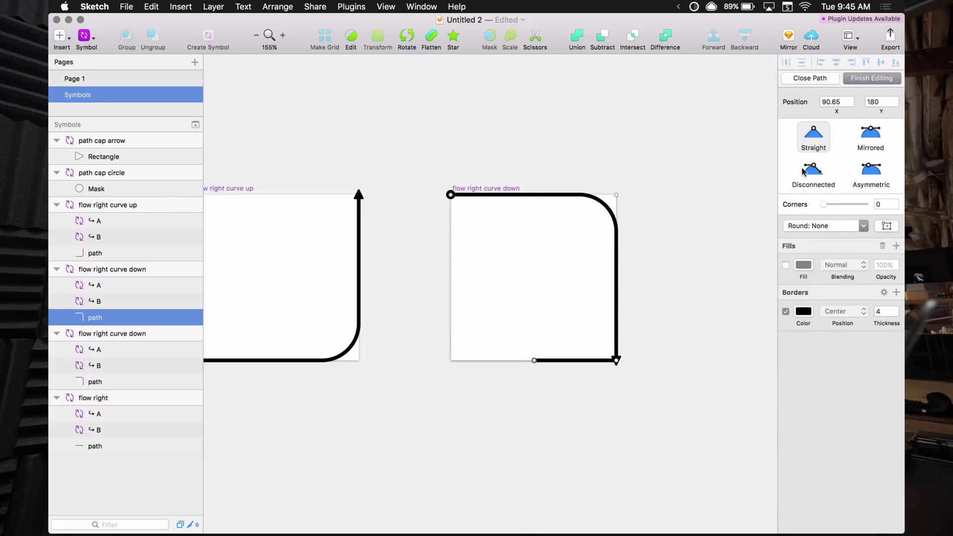
click(830, 101)
key(Delete)
key(Delete)
key(Delete)
key(Return)
- Round the lower-right corner point of the copy's path with a radius of 40 and finish editing
click(615, 361)
click(879, 204)
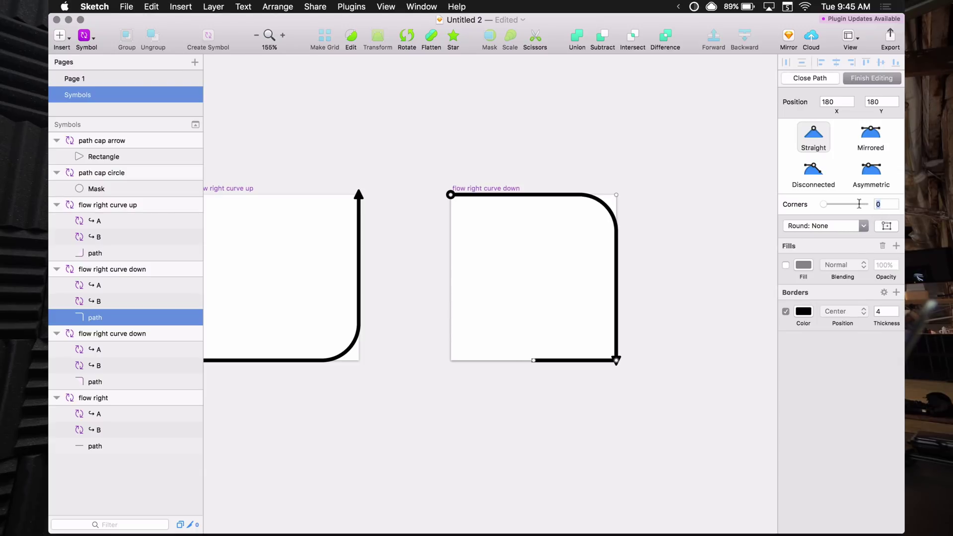
text(50)
key(Return)
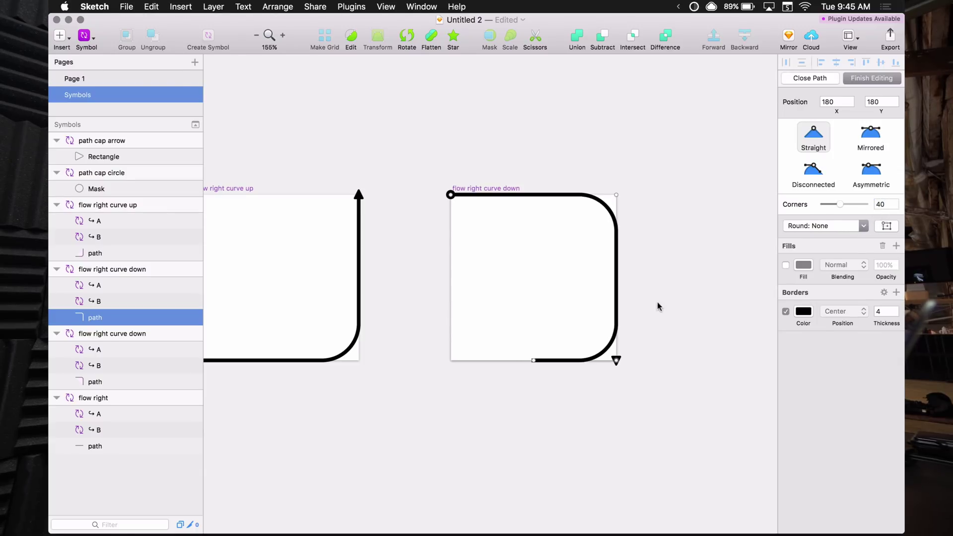
key(Escape)
- Place arrow cap B at the path's new bottom end, X 80, Y 170, and rotate it to -180° so it points left
click(616, 361)
drag(627, 351, 634, 383)
key(ctrl+shift+m)
click(668, 326)
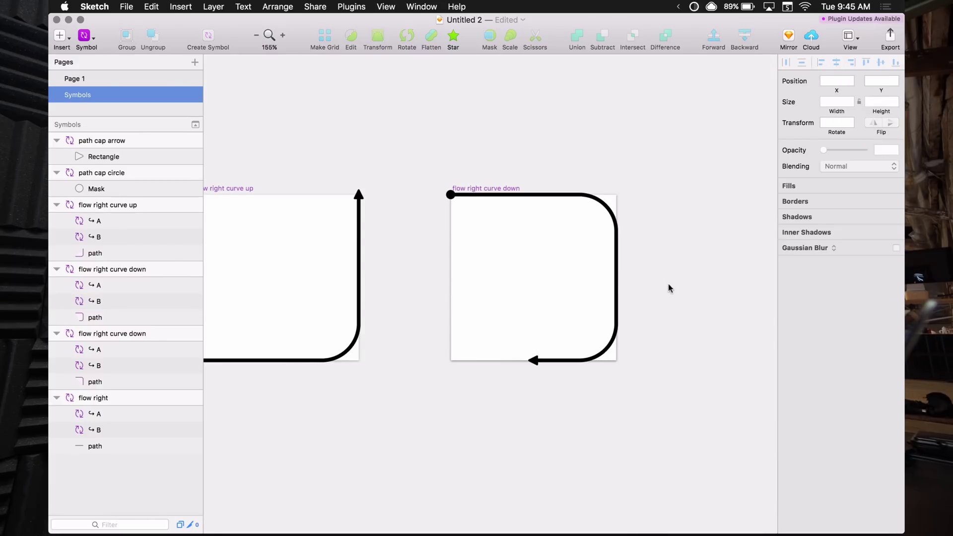
click(534, 361)
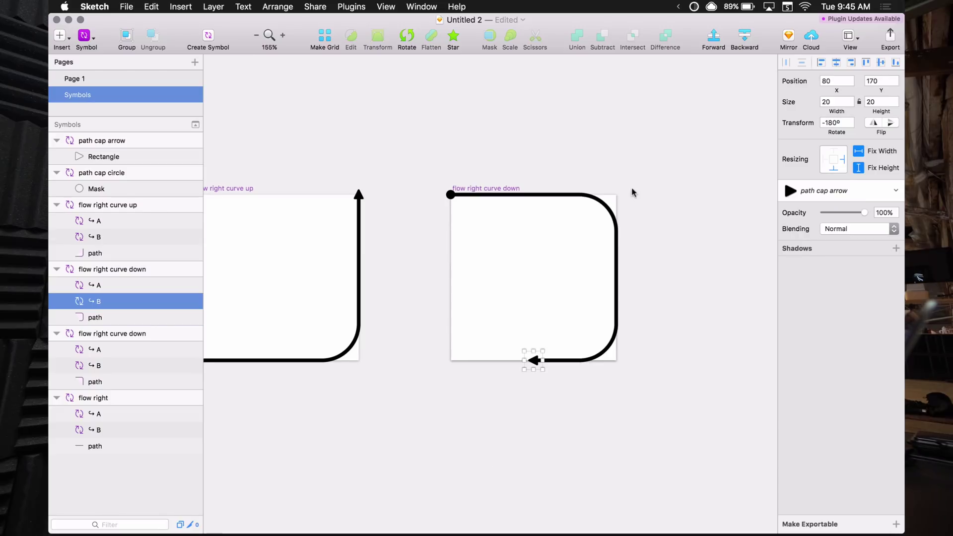
- Rename the duplicated symbol "flow right curve down hook"
click(509, 189)
double_click(111, 273)
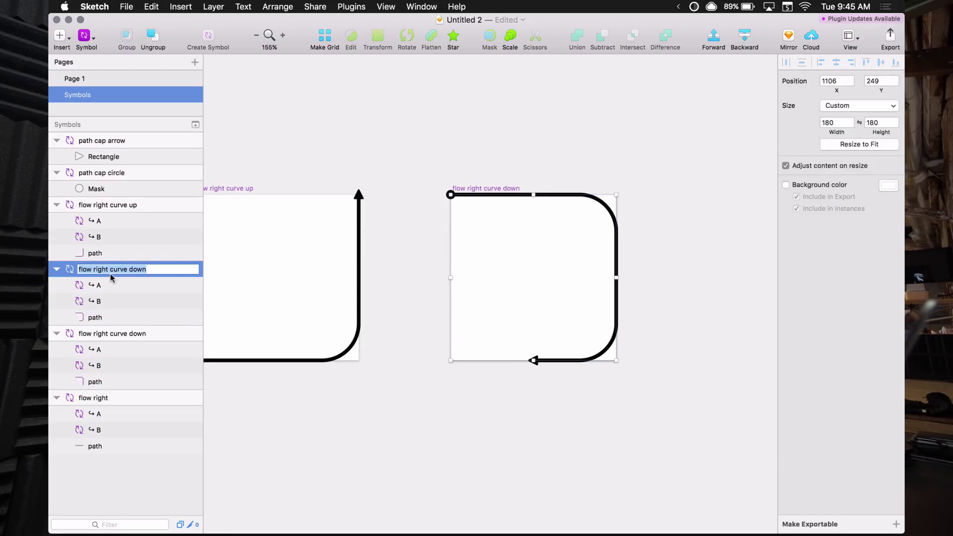
click(147, 270)
key(Return)
- Try enlarging the "flow right curve down hook" artboard from its bottom-right corner to about 267 × 239
click(360, 158)
click(502, 188)
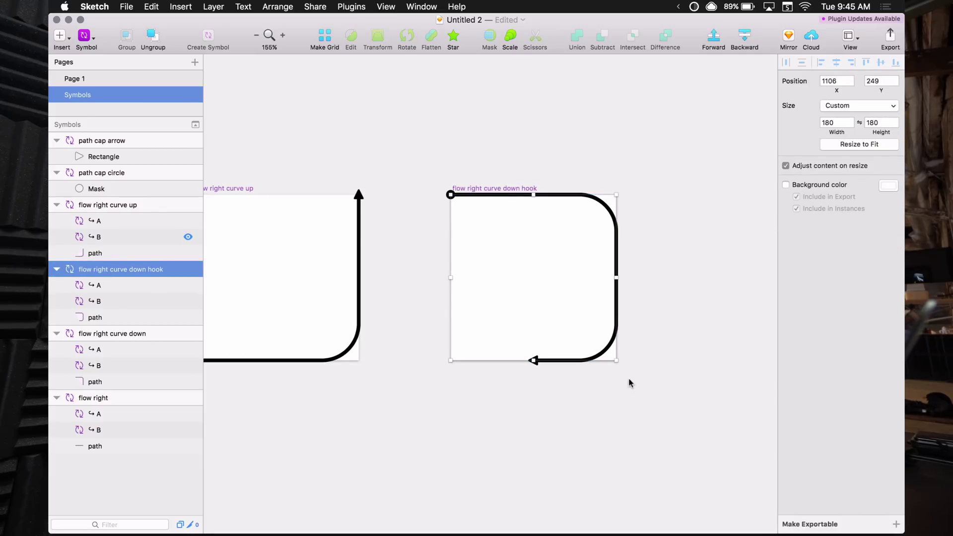
drag(615, 361, 671, 417)
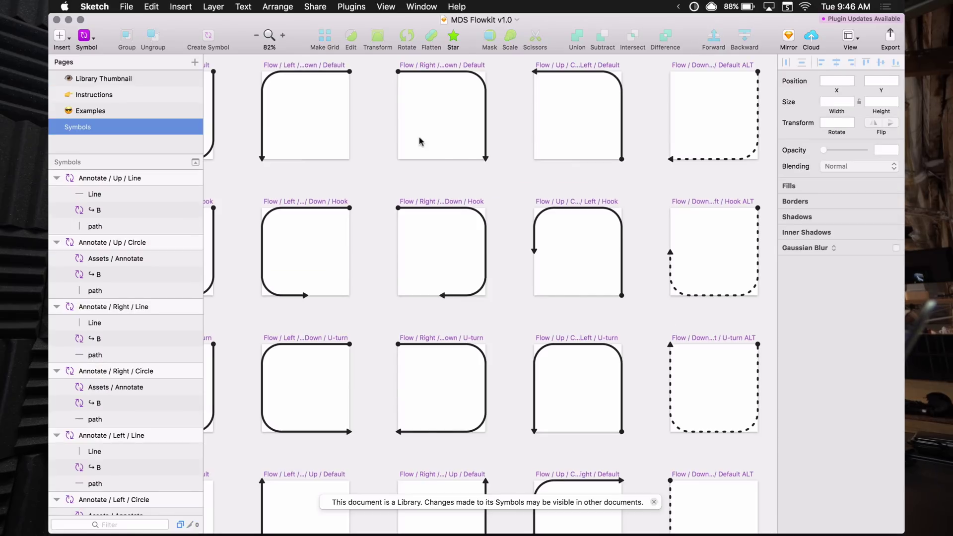
- Examine how the lower-right curve is built in the library's Flow / Right / Down / Hook symbol in MDS Flowkit v1.0
click(443, 202)
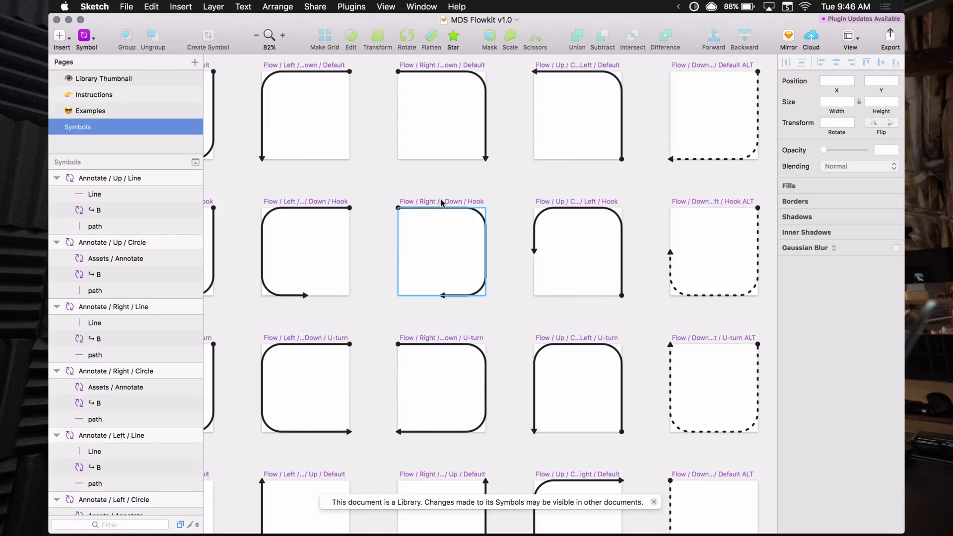
mouse_move(486, 296)
mouse_down()
mouse_move(501, 308)
mouse_move(467, 276)
mouse_move(515, 326)
mouse_move(490, 304)
mouse_up()
click(478, 292)
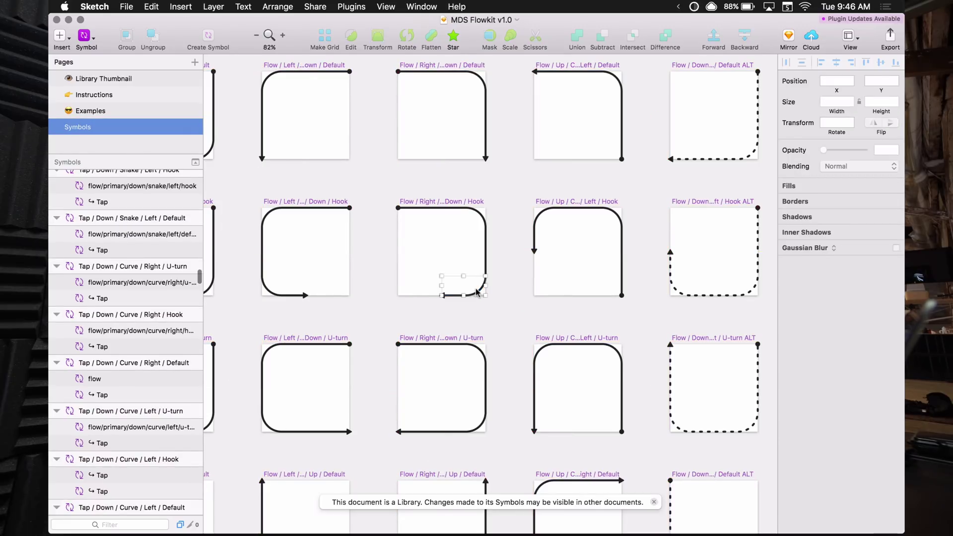
click(478, 292)
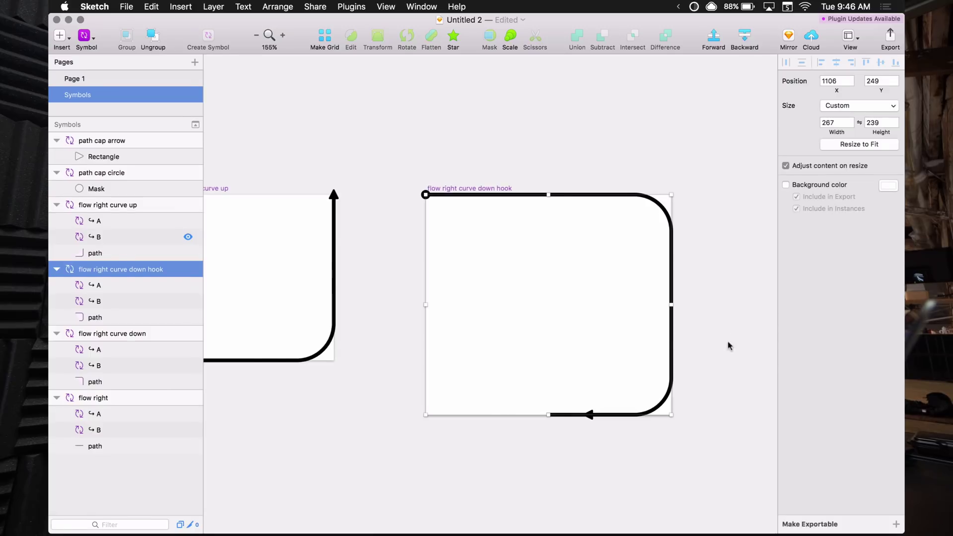
- Return to the Untitled 2 document and undo the resize of the "flow right curve down hook" artboard
scroll(728, 342, right, 3)
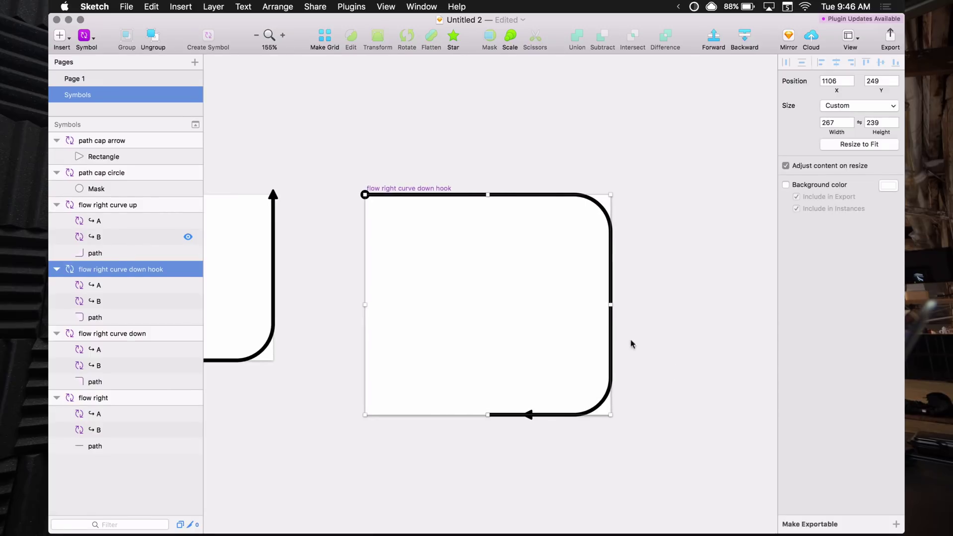
key(Tab)
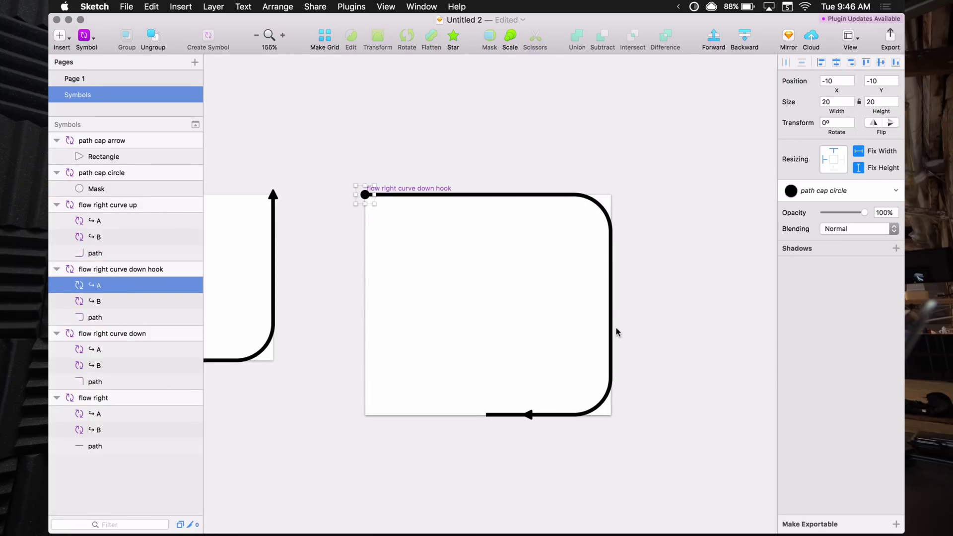
key(super+z)
- Try setting the radius of both right-hand corner points of the hook path to 0, and undo it
click(551, 279)
click(531, 280)
double_click(531, 283)
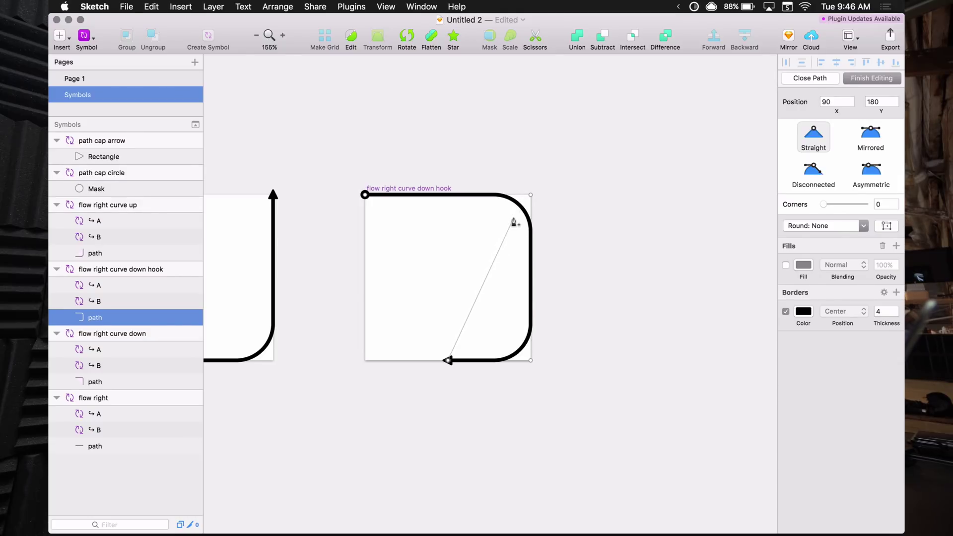
click(515, 210)
drag(507, 173, 551, 379)
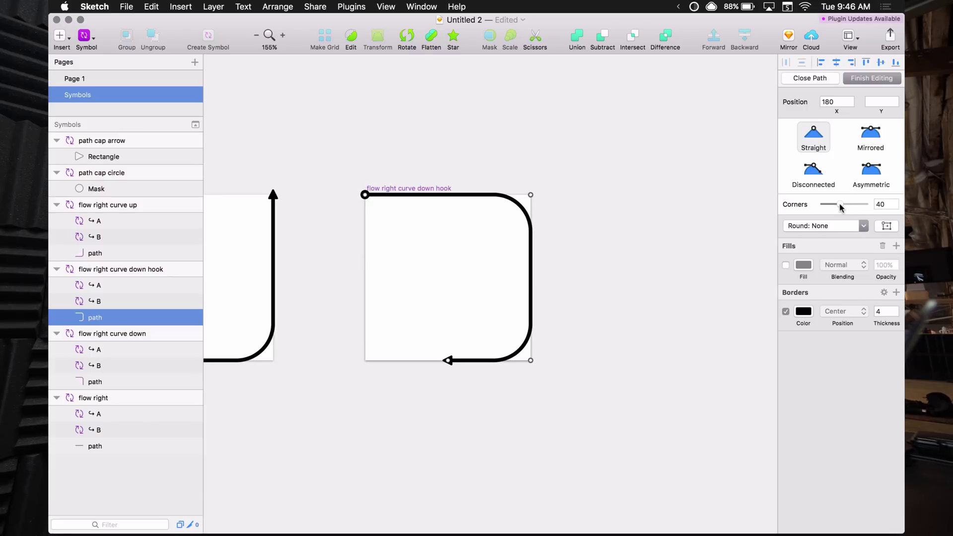
drag(841, 206, 790, 205)
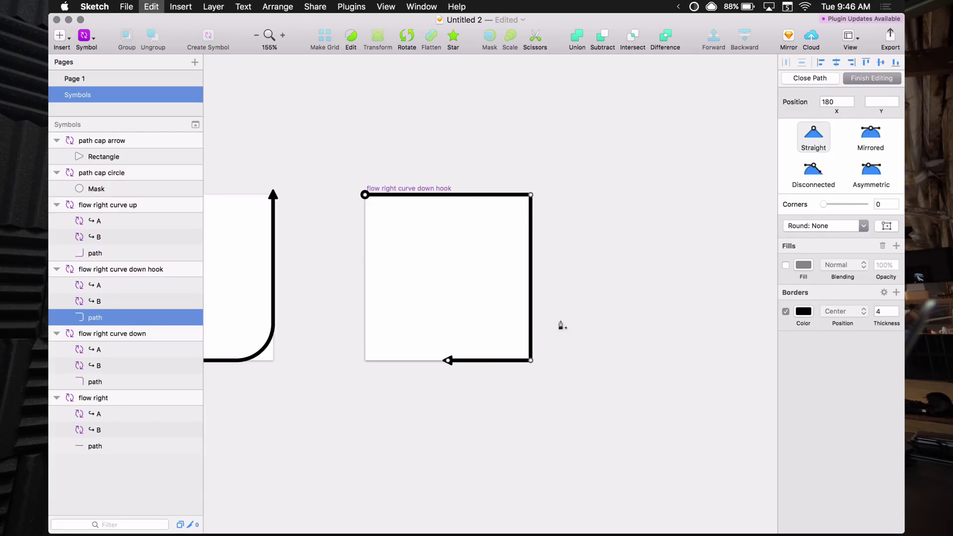
key(super+z)
- Try cutting the vertical segment out of the rounded hook path with the Scissors, and undo the cut
click(530, 274)
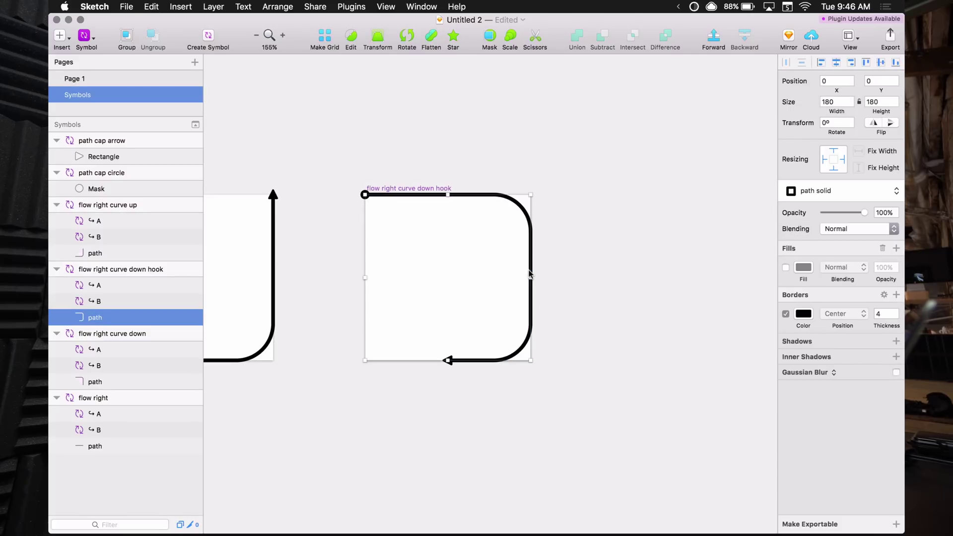
key(c)
click(530, 274)
key(Escape)
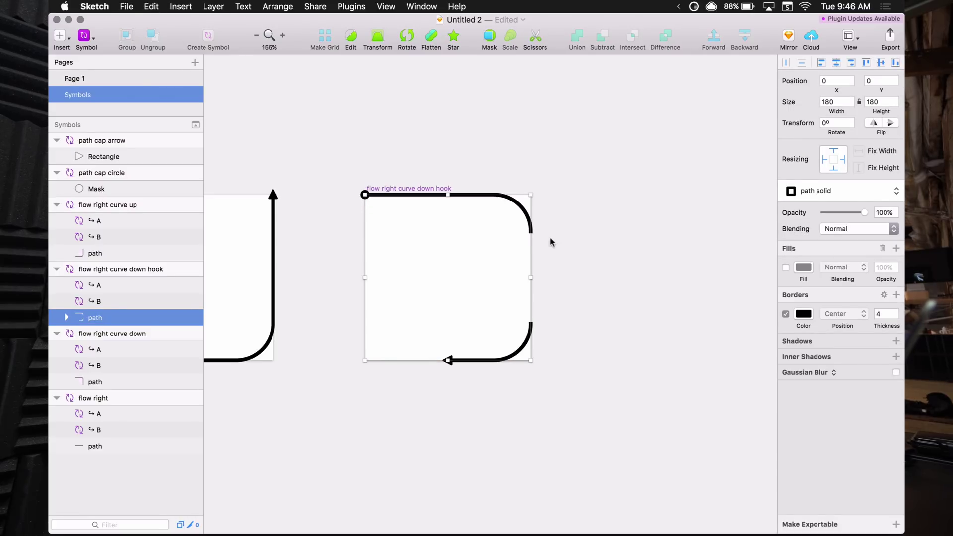
double_click(521, 213)
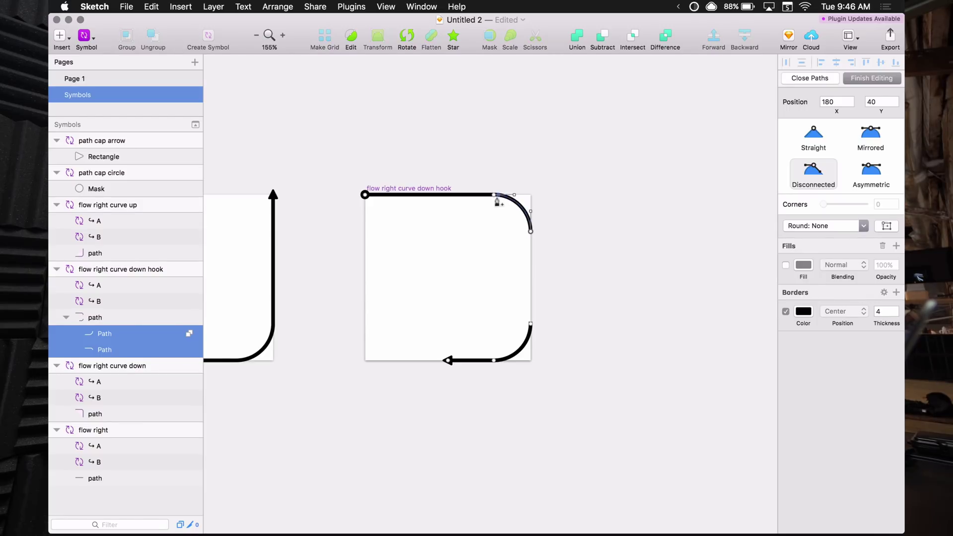
key(super+z)
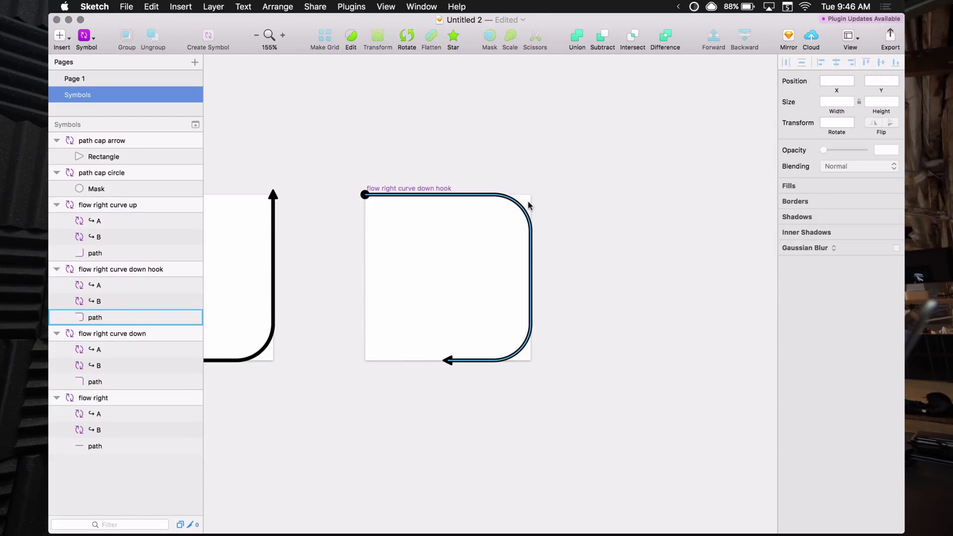
- Square off both right-hand corners of the hook path by setting their radius to 0, and finish editing
click(529, 248)
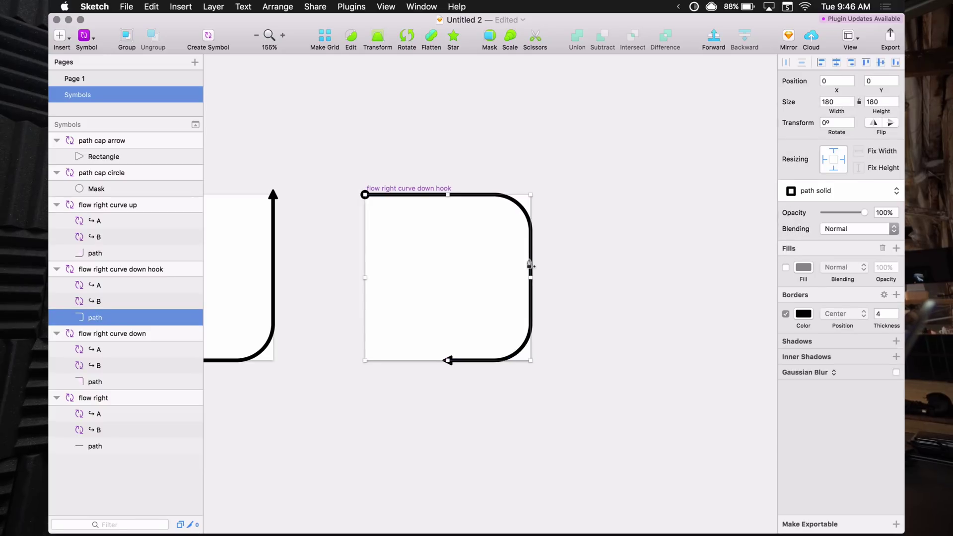
double_click(530, 264)
drag(504, 164, 592, 506)
drag(842, 211, 824, 204)
click(628, 277)
key(Return)
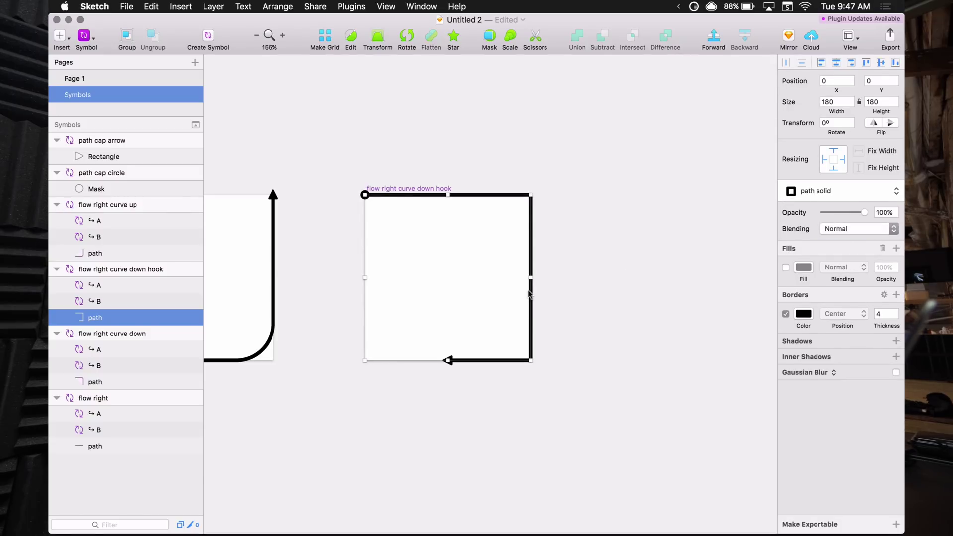
- Add two points on the hook path's vertical side and cut out the segment between them with the Scissors
double_click(530, 294)
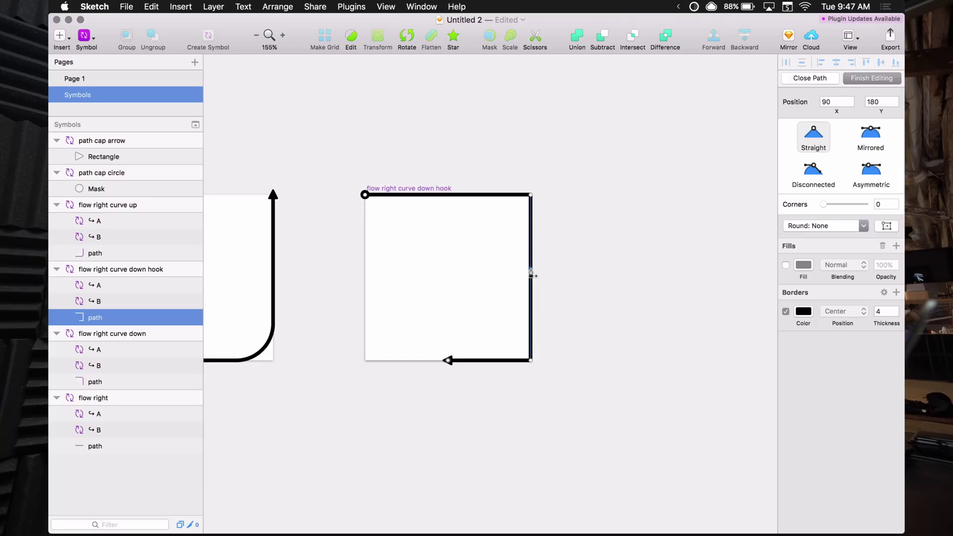
click(531, 263)
click(531, 311)
key(c)
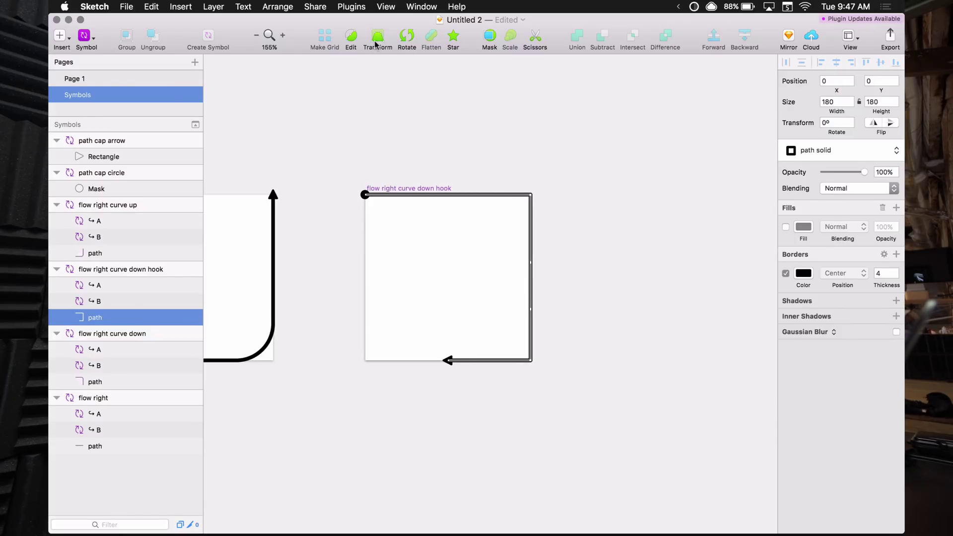
click(529, 289)
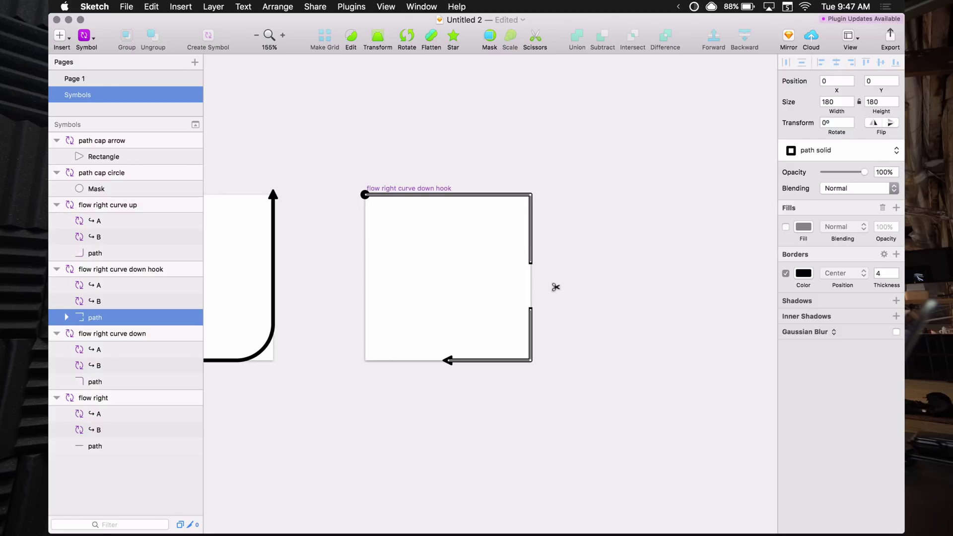
key(Escape)
- Move the lower "Path" piece out of the combined path so it becomes a separate layer in "flow right curve down hook"
click(67, 317)
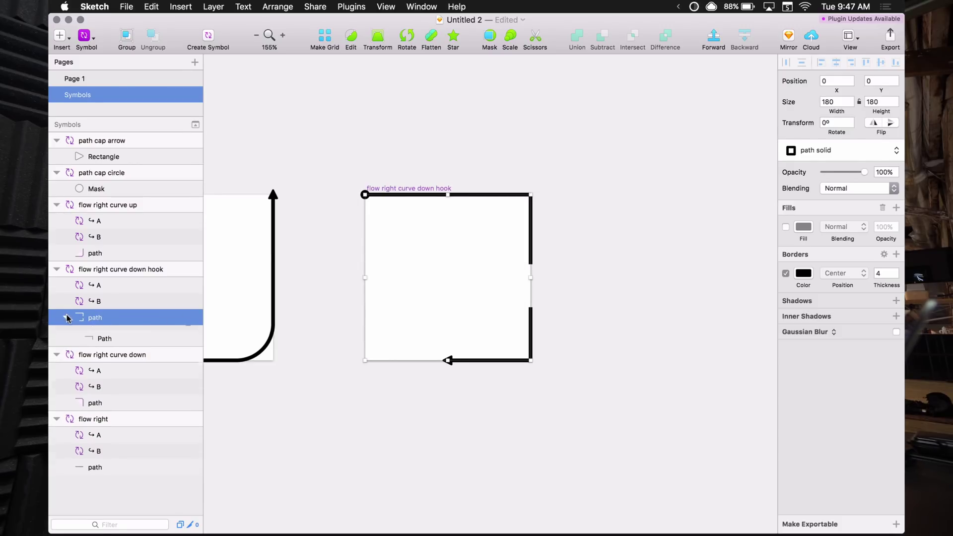
click(99, 334)
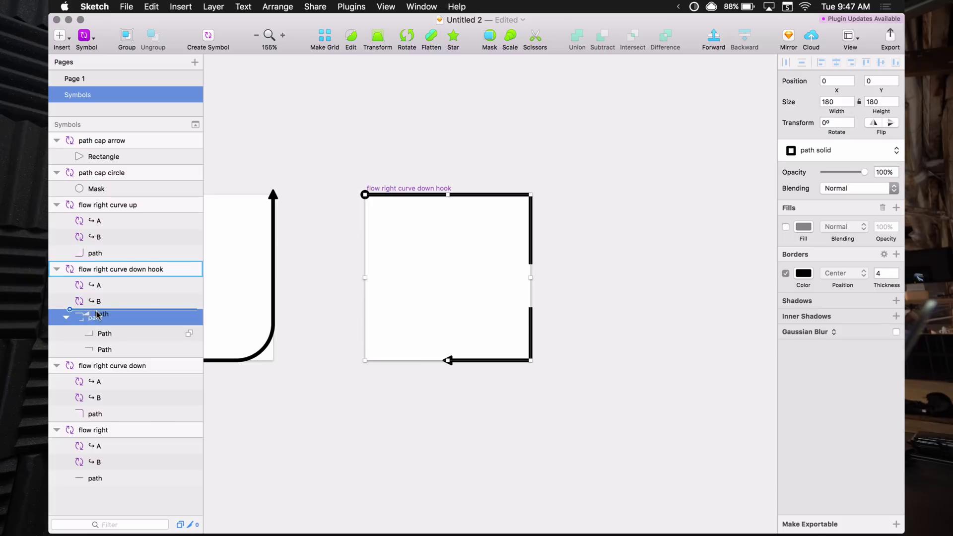
key(super+shift+g)
click(548, 410)
- Extend the upper end of the lower hook path to the midpoint of the artboard's right edge
click(530, 347)
double_click(530, 343)
drag(530, 312, 532, 283)
click(530, 261)
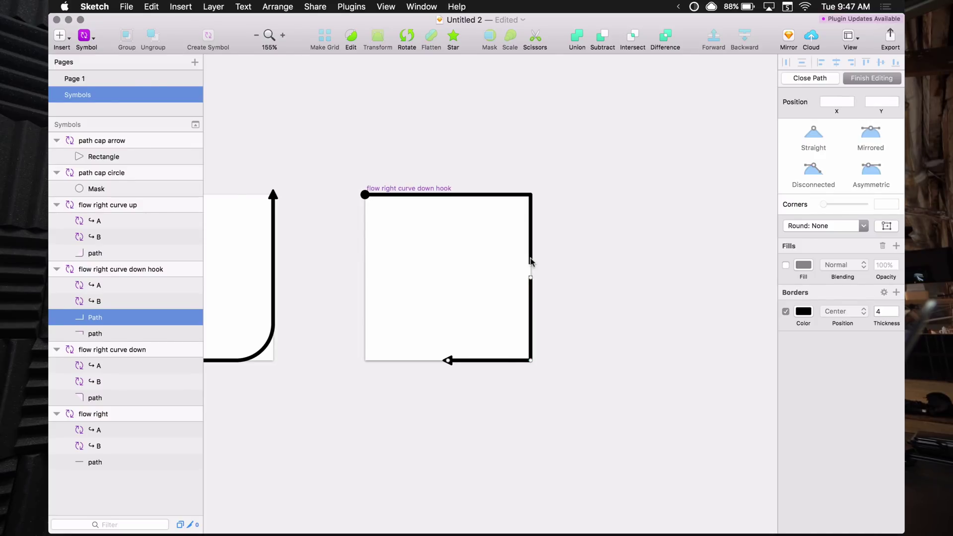
- Extend the lower end of the upper hook path to meet the lower path at the midpoint of the artboard's right edge
click(530, 259)
double_click(530, 260)
click(530, 263)
drag(531, 262, 530, 195)
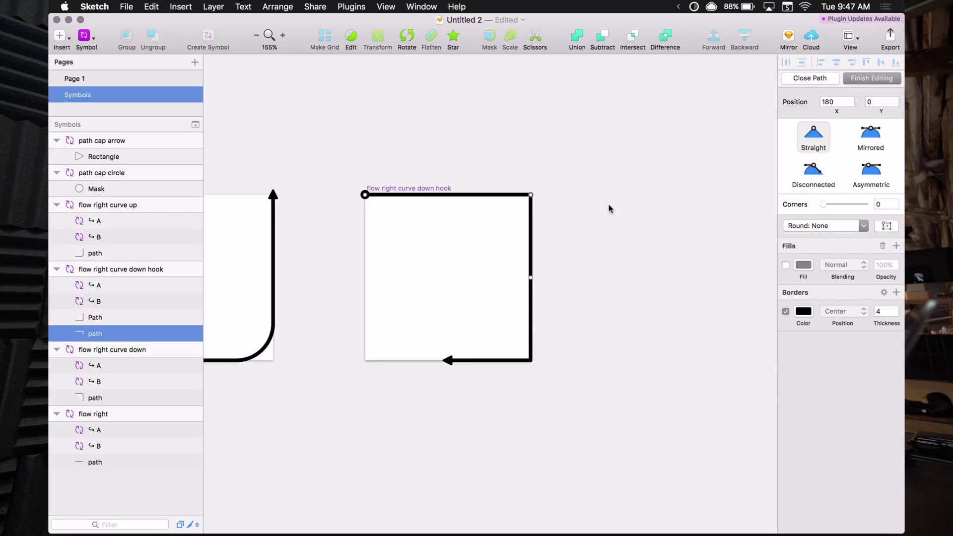
- Round the upper hook path's right-hand corner with a radius of 40, and finish editing the path
click(885, 204)
text(40)
key(Return)
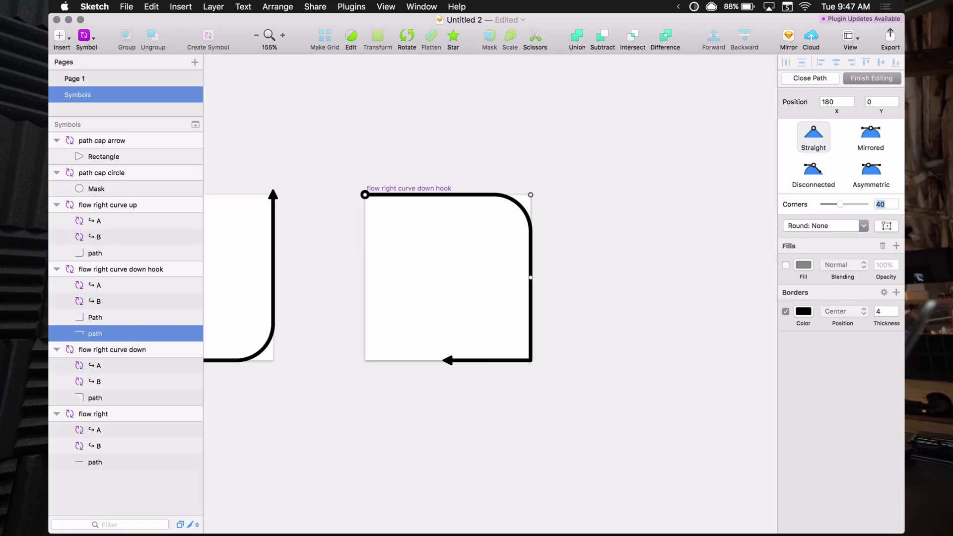
click(522, 391)
- Round the lower hook path's right-hand corner with a radius of 40
click(529, 363)
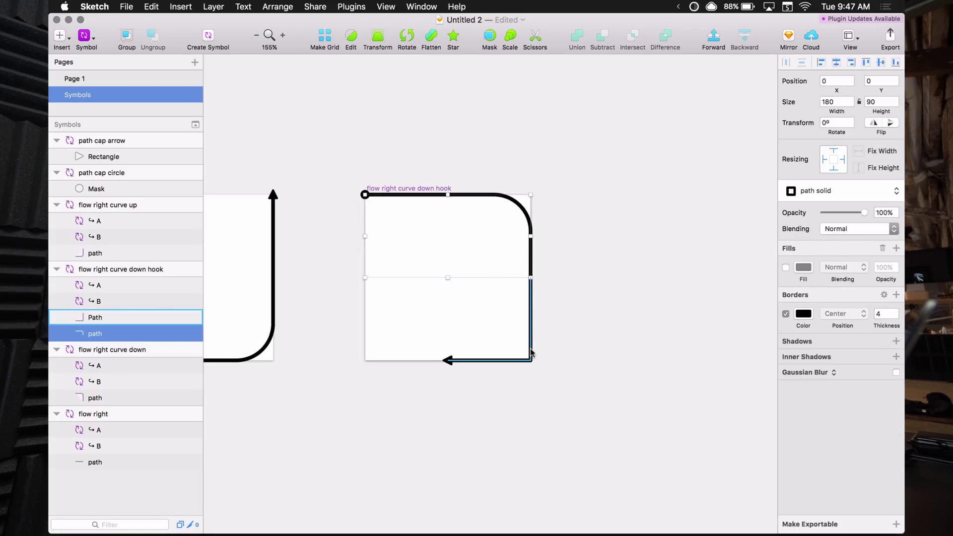
click(530, 362)
double_click(532, 362)
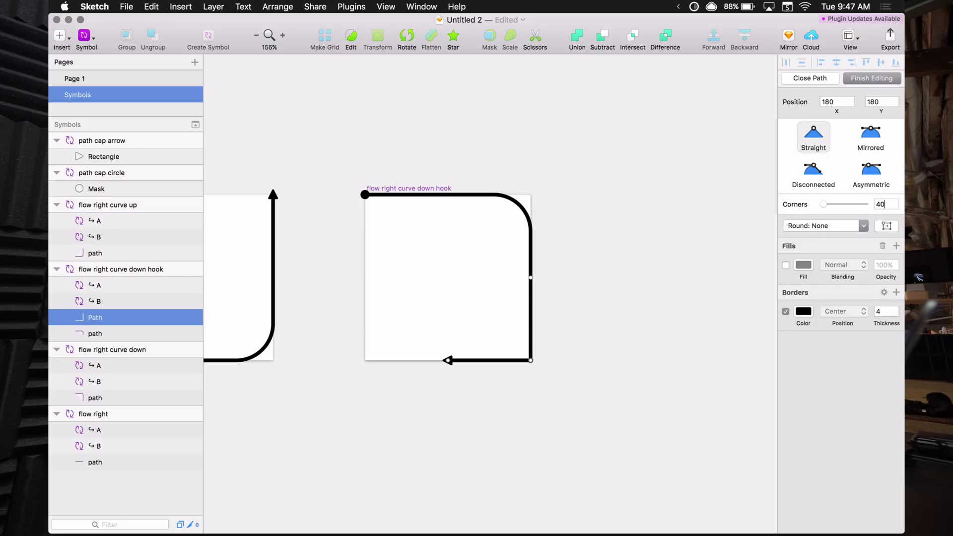
key(Return)
click(651, 308)
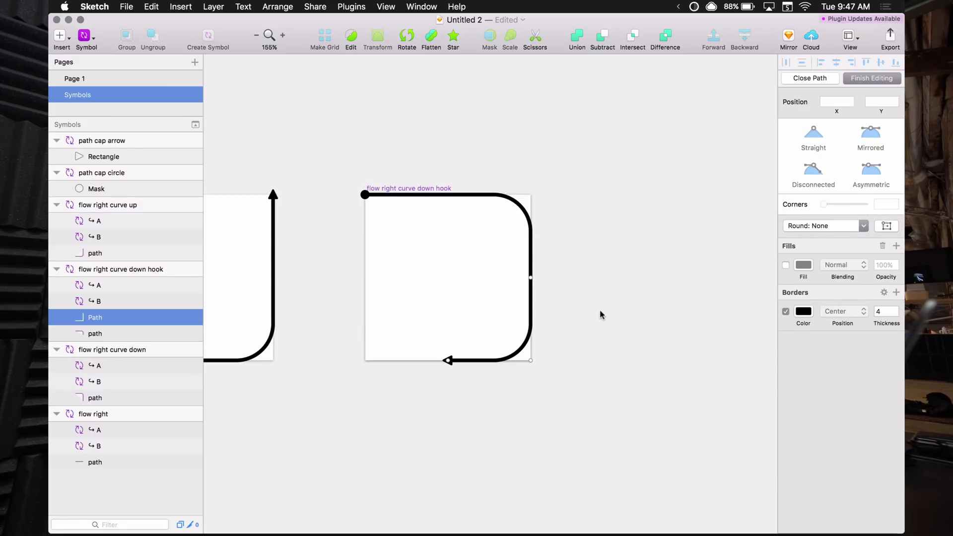
- Finish editing the lower hook path and pin it to the artboard's right and bottom edges with a fixed width
click(600, 315)
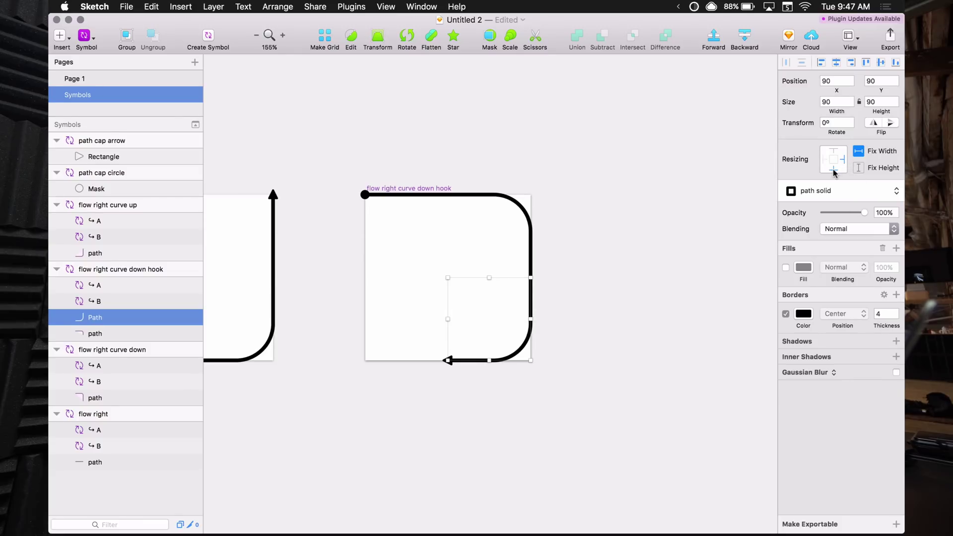
click(531, 252)
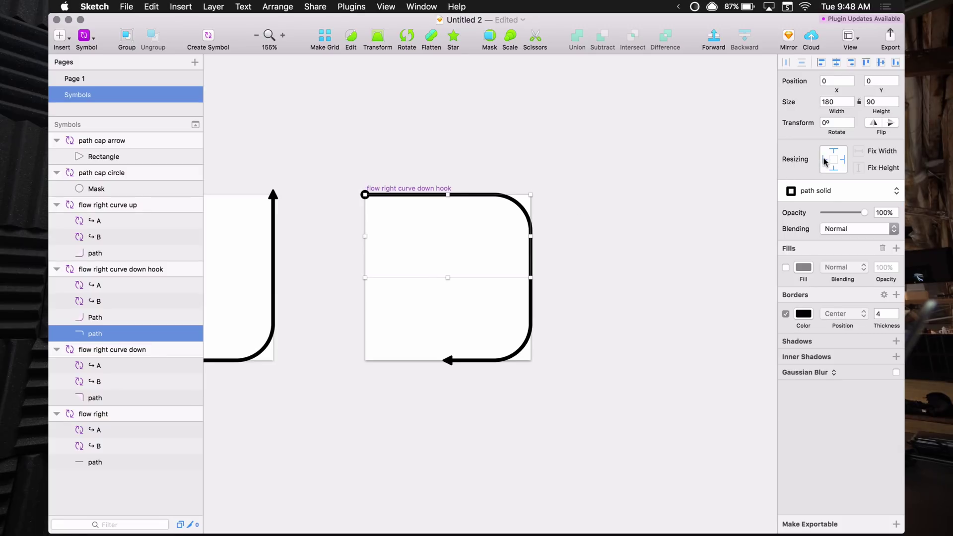
click(606, 240)
- Test the resizing of the "flow right curve down hook" symbol at 313 × 113, and undo the resize
click(441, 189)
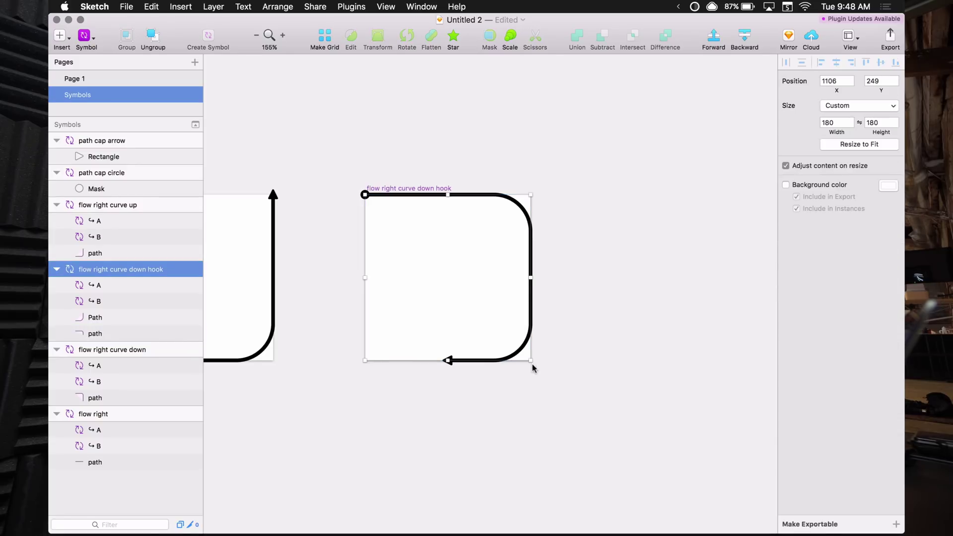
drag(530, 361, 654, 299)
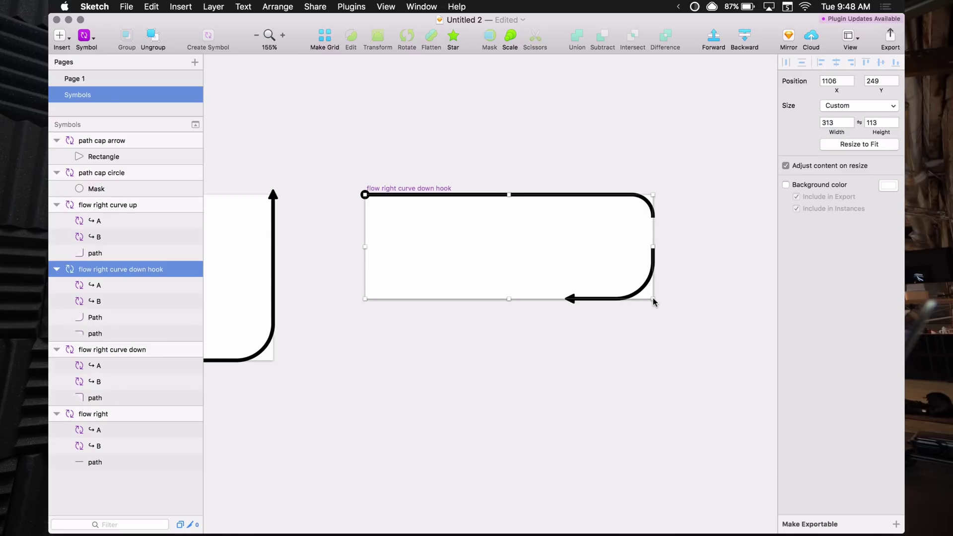
key(super+z)
- Unpin the upper hook path from the artboard's bottom edge in its resizing constraints
click(596, 258)
click(531, 239)
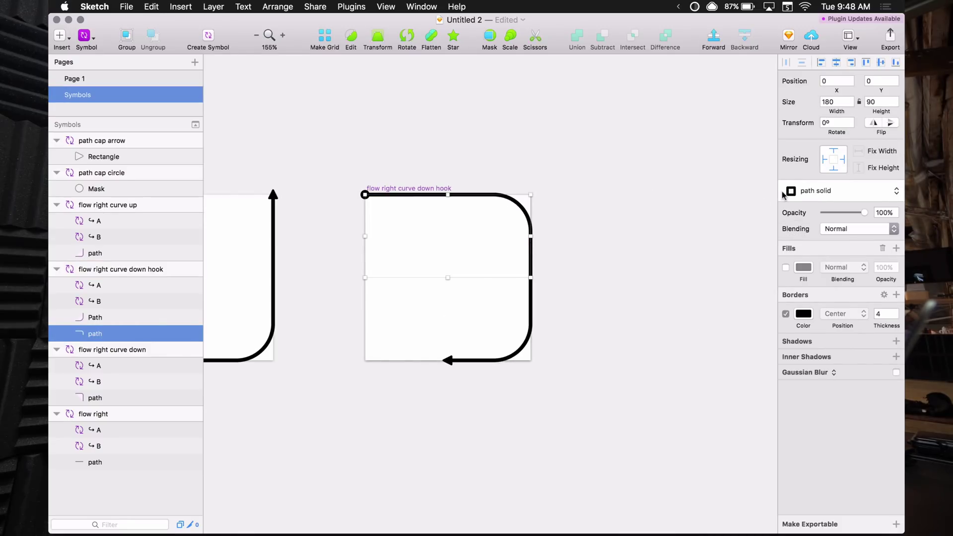
click(833, 169)
click(528, 159)
- Test how the "flow right curve down hook" symbol resizes with the changed constraint, restore it to 180 × 180, and deselect it
click(430, 188)
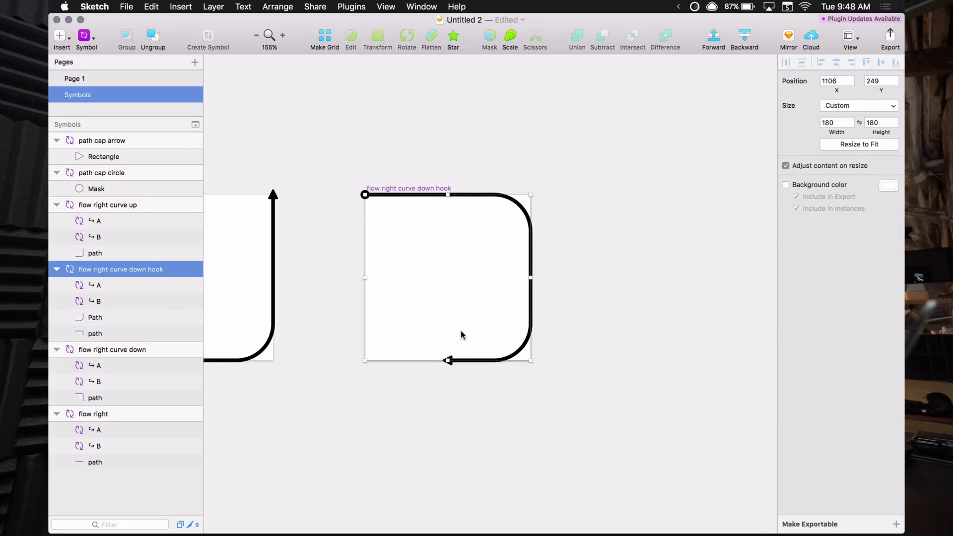
drag(448, 361, 614, 413)
drag(693, 522, 528, 360)
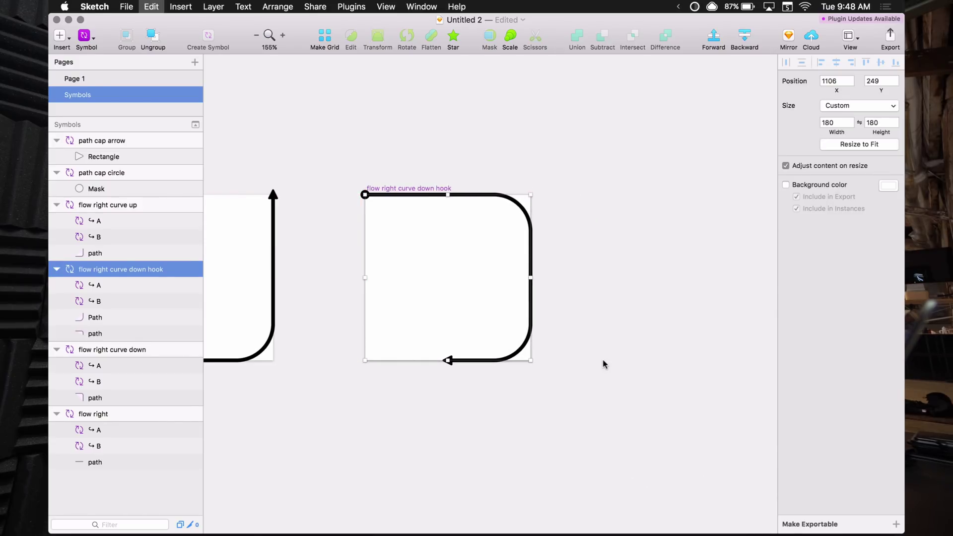
click(590, 328)
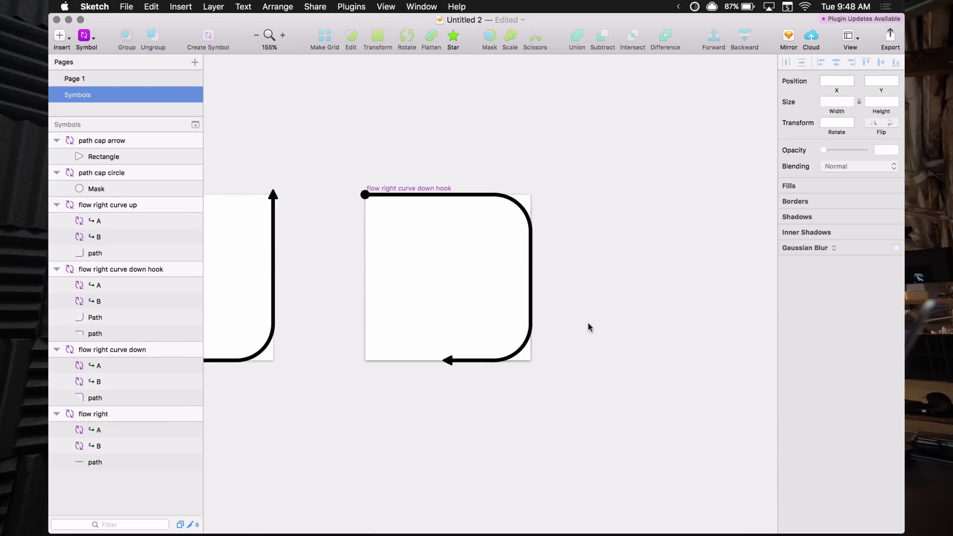
click(397, 189)
click(374, 153)
scroll(347, 261, down, 5)
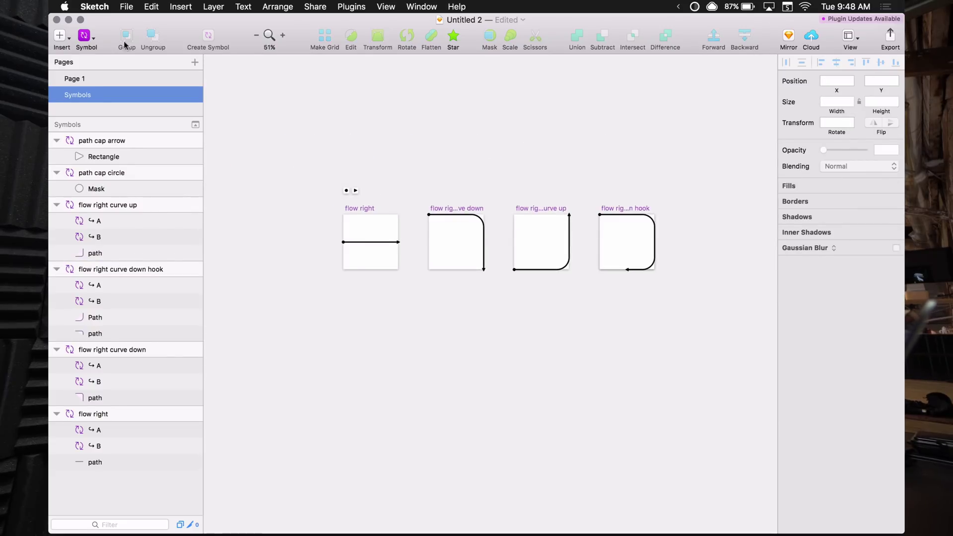
click(85, 36)
mouse_move(102, 60)
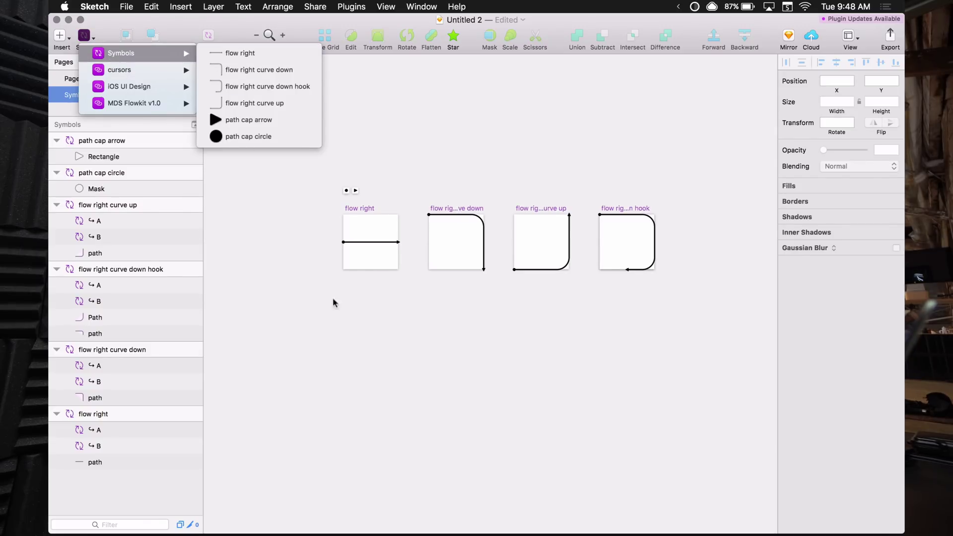
click(355, 351)
- Insert an instance of the Flow Right Curve Down Hook symbol in the empty area below the symbol artboards
key(super+apostrophe)
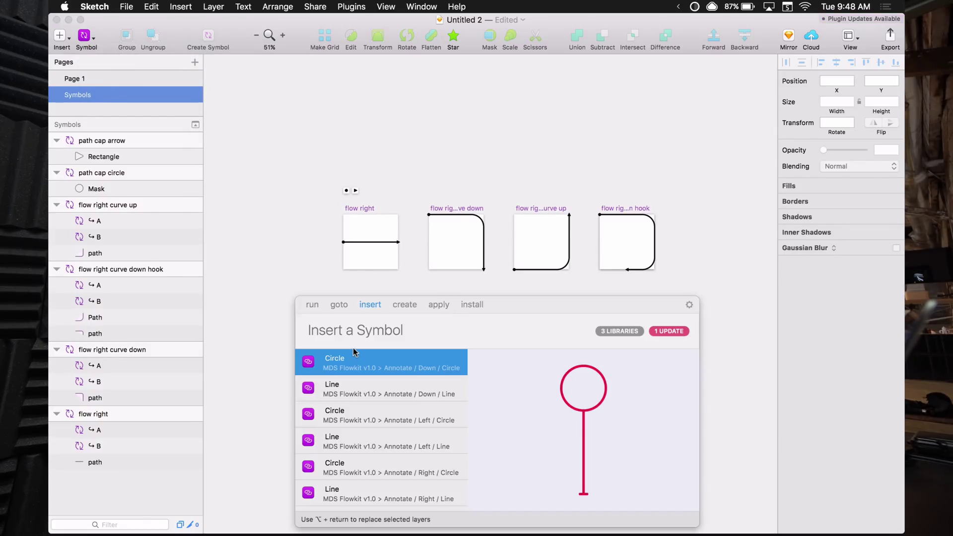
text(flow right)
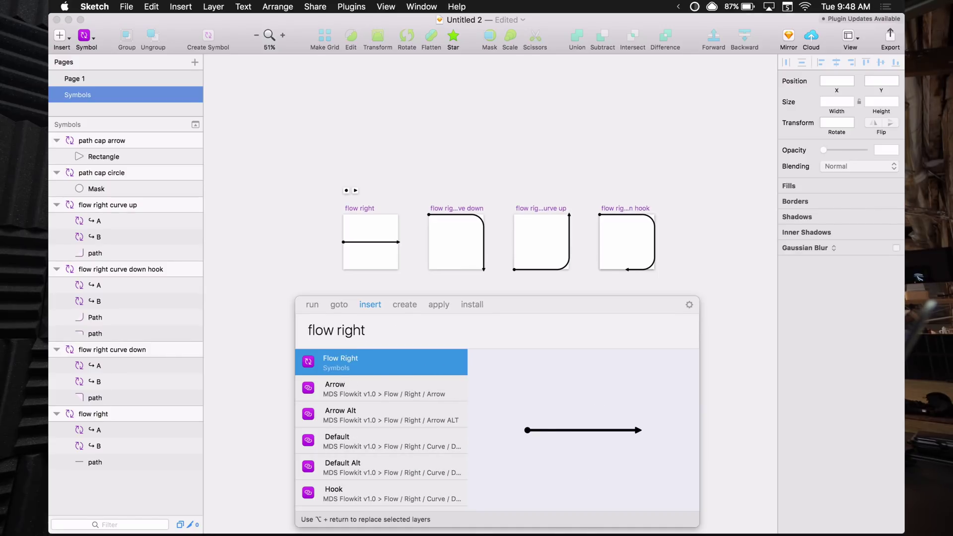
text( curve down hook)
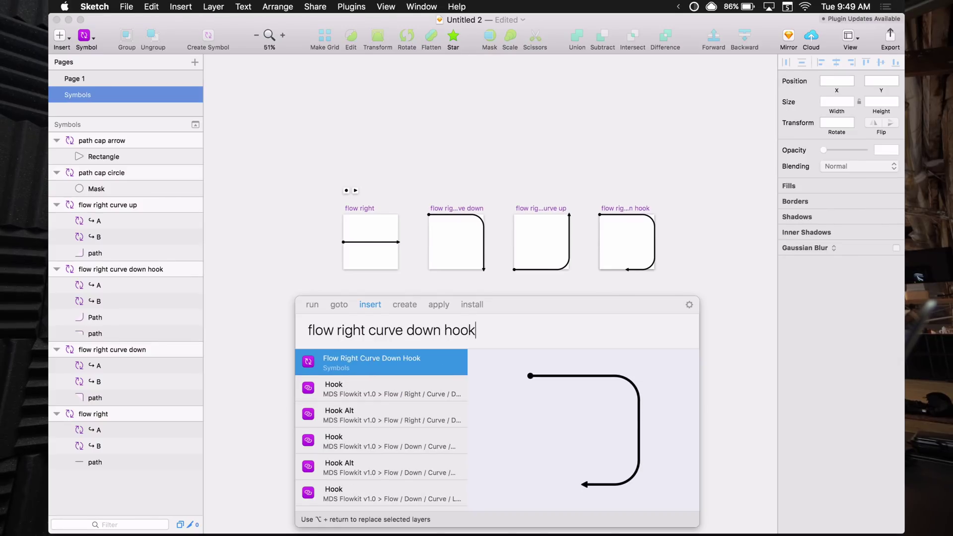
key(Return)
click(457, 379)
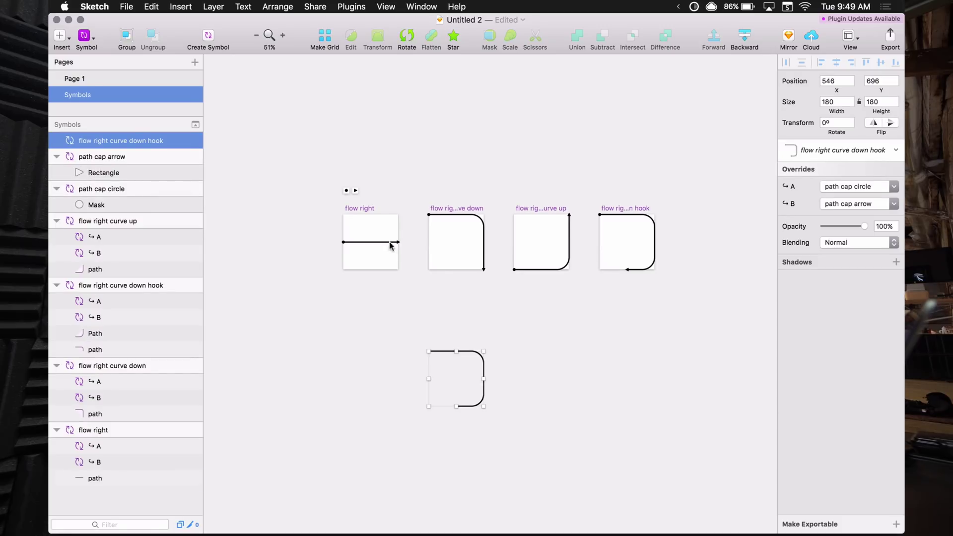
- Insert an instance of the Flow Right symbol and place it so its line joins the start of the hook instance
click(348, 303)
key(super+apostrophe)
text(flow irght)
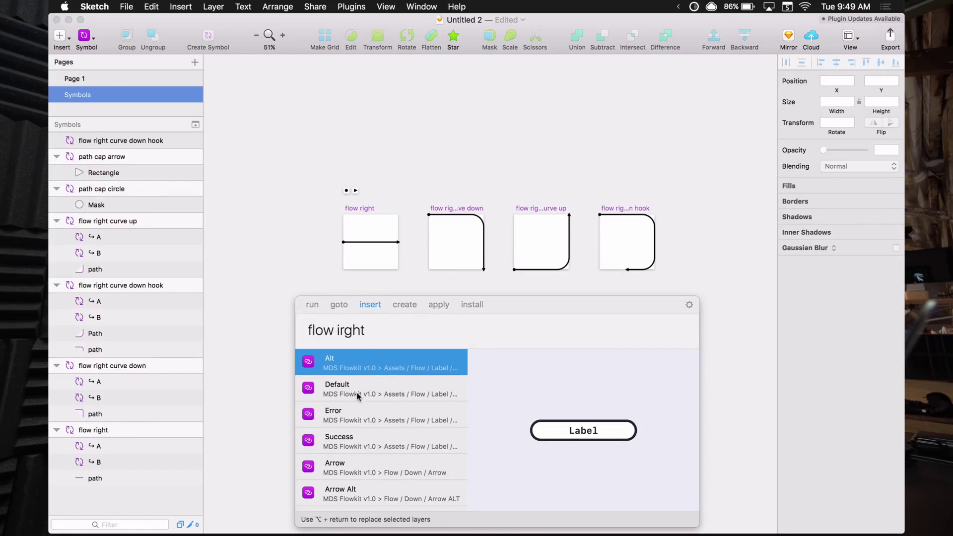
scroll(357, 396, down, 10)
scroll(355, 406, down, 5)
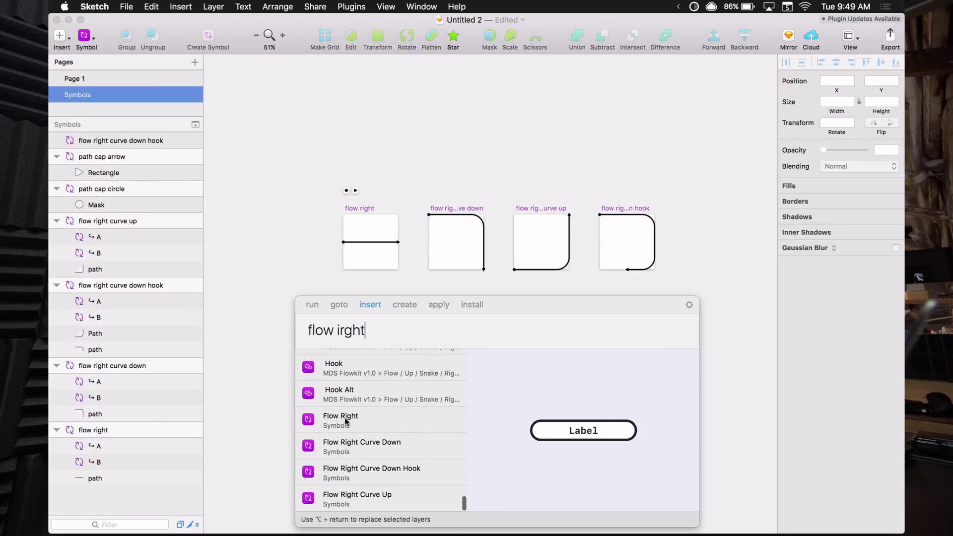
click(346, 422)
drag(431, 427, 418, 358)
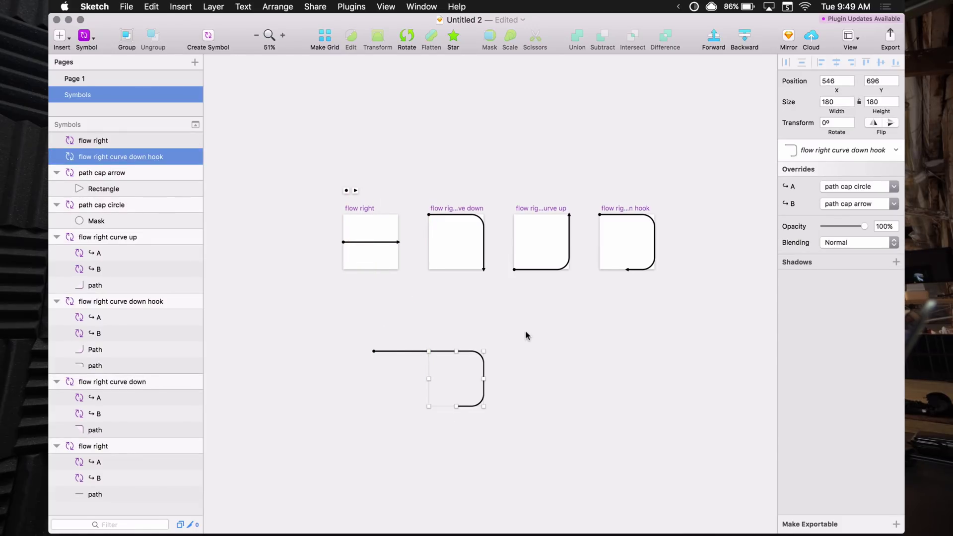
- Remove the caps where the two instances meet by setting the flow right's B override and the hook's A override to None
scroll(525, 330, up, 5)
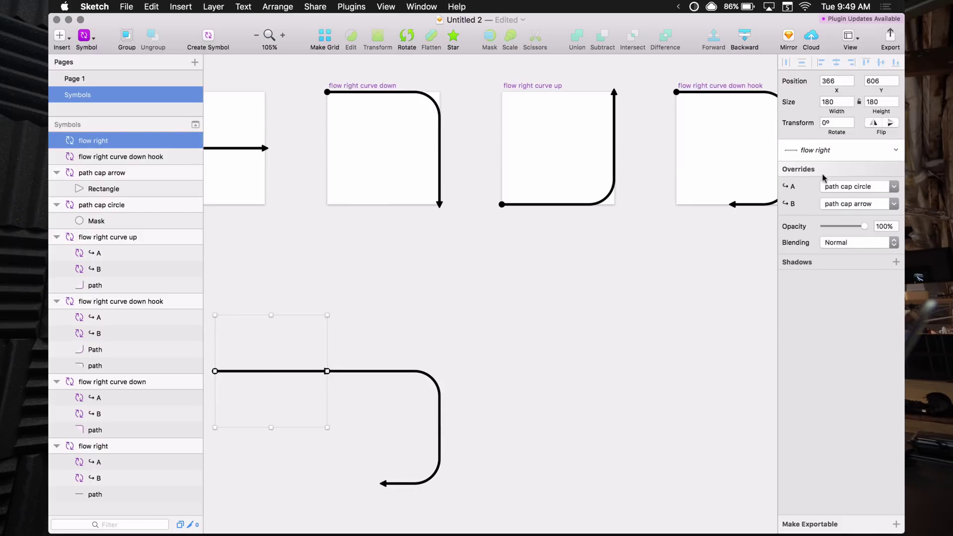
click(834, 207)
click(485, 366)
key(Tab)
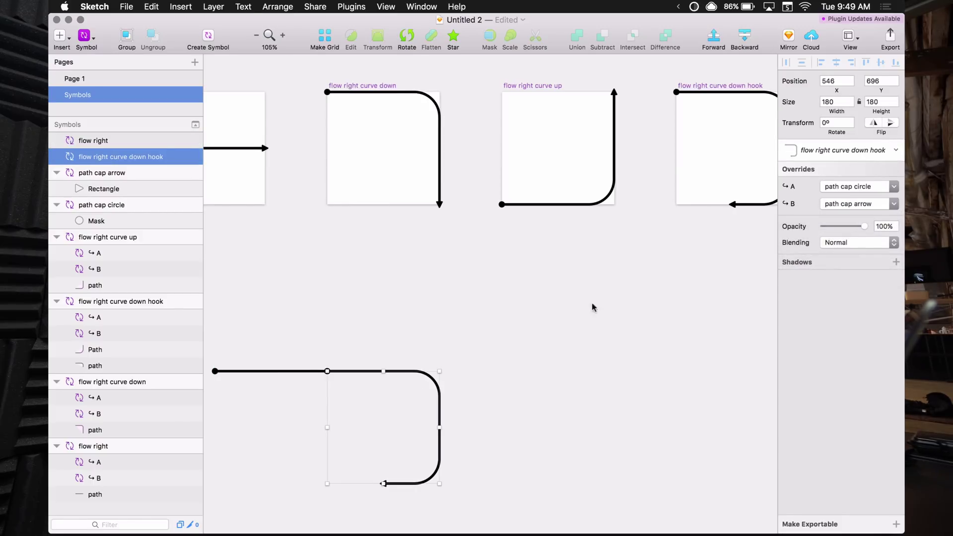
click(838, 189)
click(599, 300)
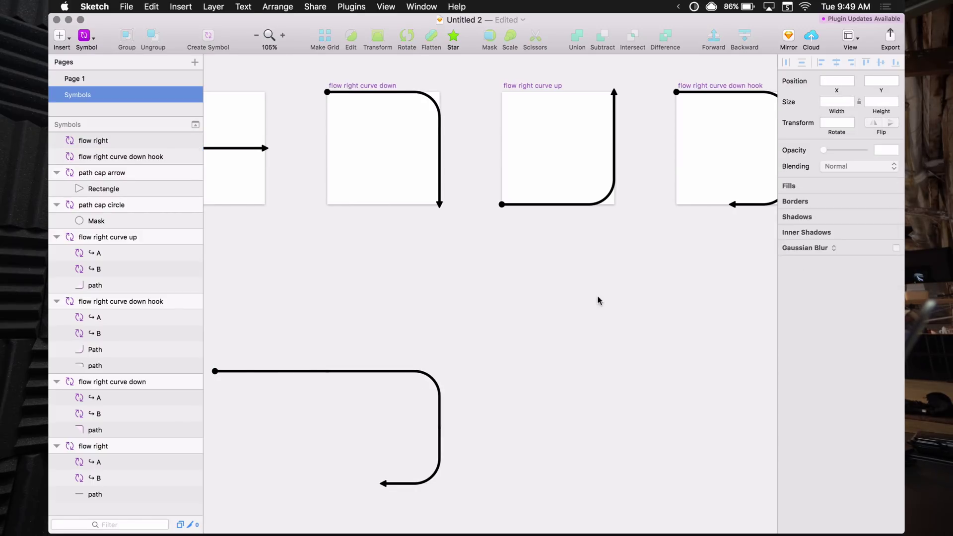
- Stretch the joined instances to test resizing, widening the flow right line to about 809 and enlarging the hook
scroll(492, 336, down, 5)
scroll(481, 334, left, 3)
click(436, 366)
drag(432, 356, 206, 354)
click(563, 392)
mouse_move(565, 389)
mouse_down()
mouse_move(743, 393)
mouse_move(566, 392)
mouse_up()
scroll(552, 393, down, 3)
drag(531, 347, 533, 430)
drag(566, 354, 688, 356)
click(725, 344)
scroll(489, 255, down, 2)
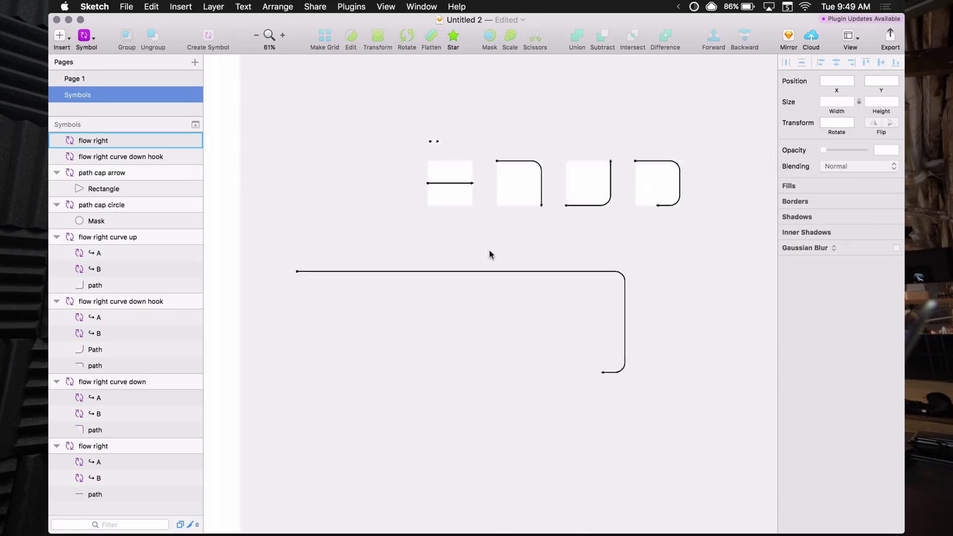
- Delete the flow right and flow right curve down hook test instances below the symbol artboards
scroll(489, 255, down, 2)
drag(424, 253, 559, 299)
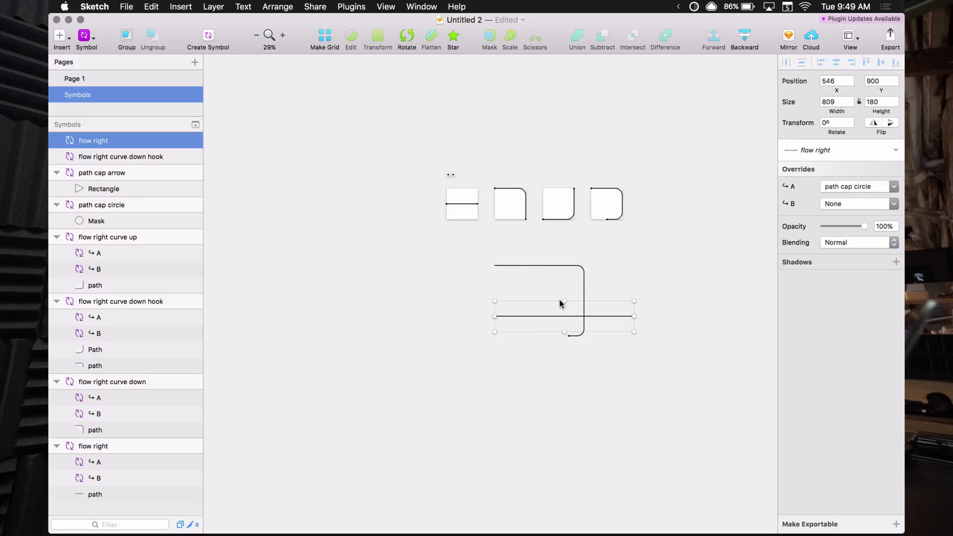
drag(526, 248, 624, 381)
key(BackSpace)
scroll(609, 314, up, 2)
drag(609, 315, 473, 391)
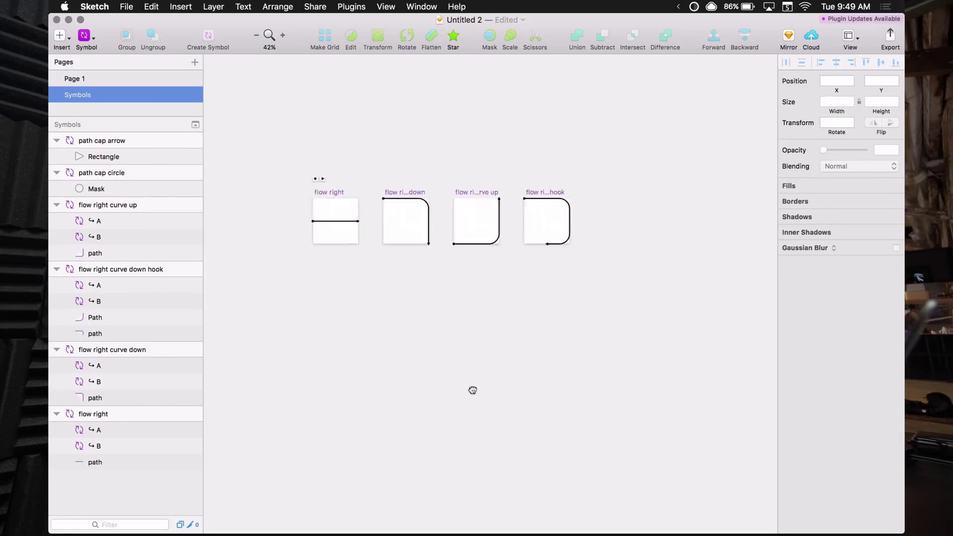
- Duplicate the flow right curve down hook symbol and rename the copy "flow right curve up hook"
scroll(473, 390, up, 5)
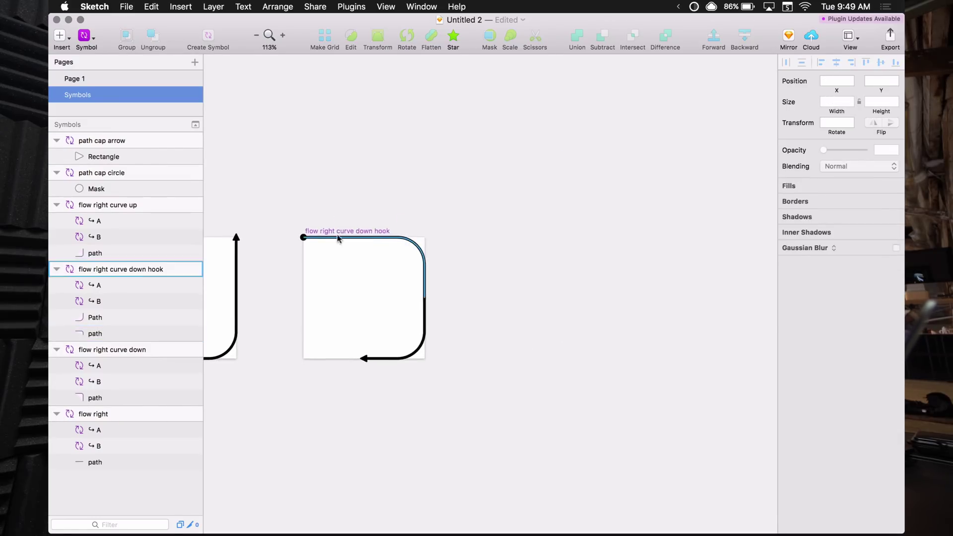
click(388, 229)
key(super+d)
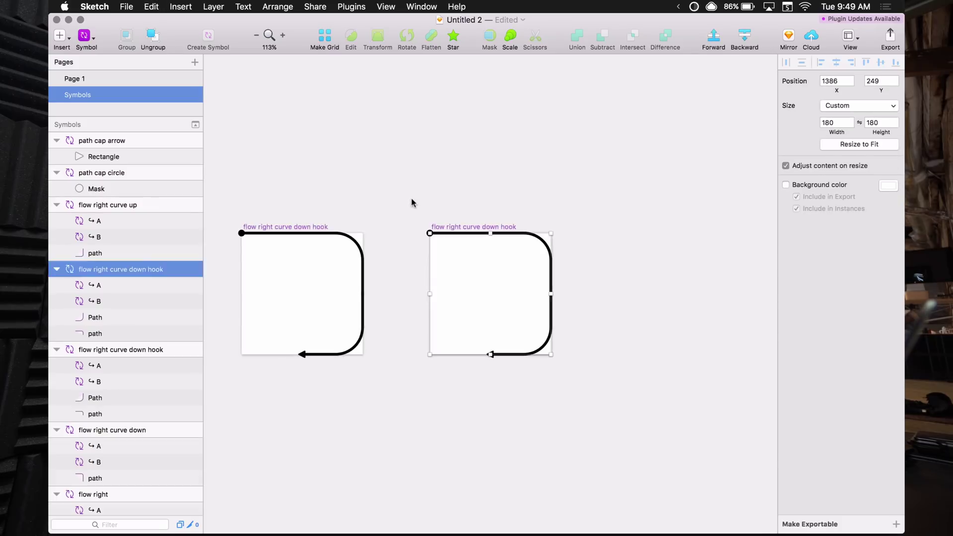
click(412, 203)
click(458, 229)
double_click(109, 276)
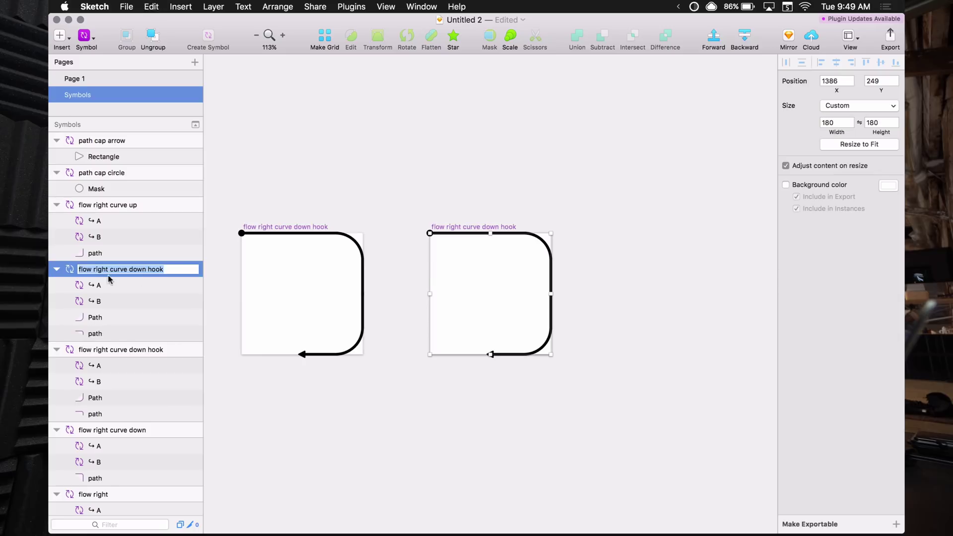
double_click(140, 269)
text(up)
key(Return)
click(412, 215)
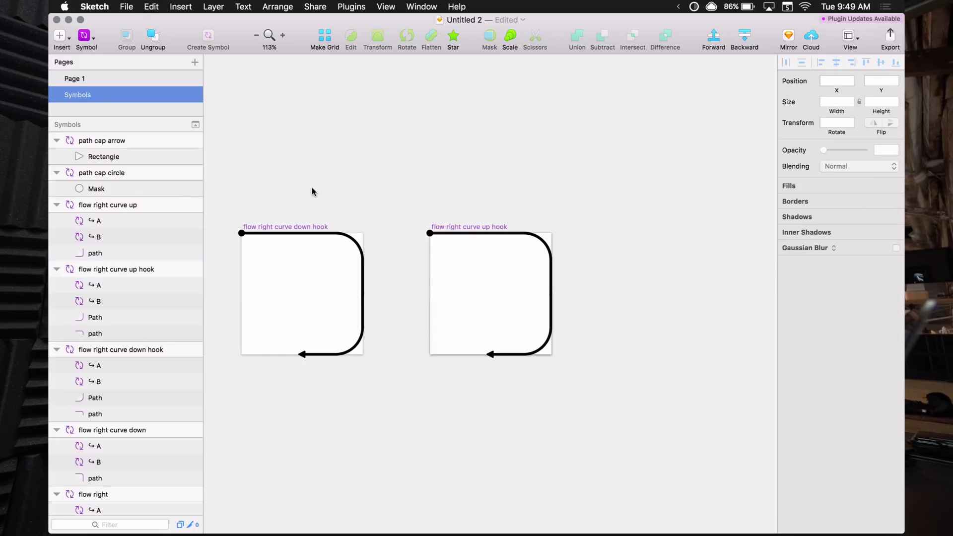
- Flip all contents of the flow right curve up hook symbol vertically as a temporary group, and ungroup them again
drag(412, 215, 573, 371)
key(super+g)
click(892, 124)
key(shift+super+g)
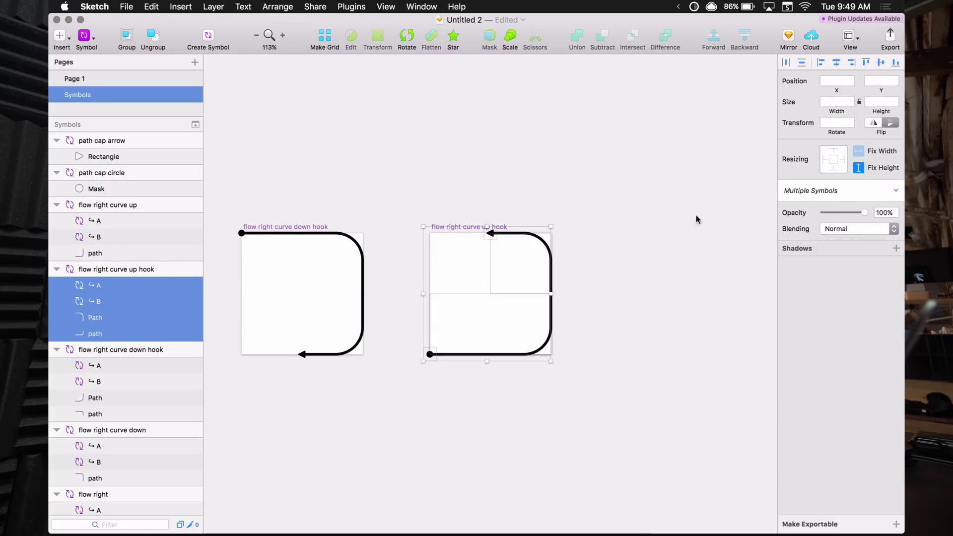
key(Escape)
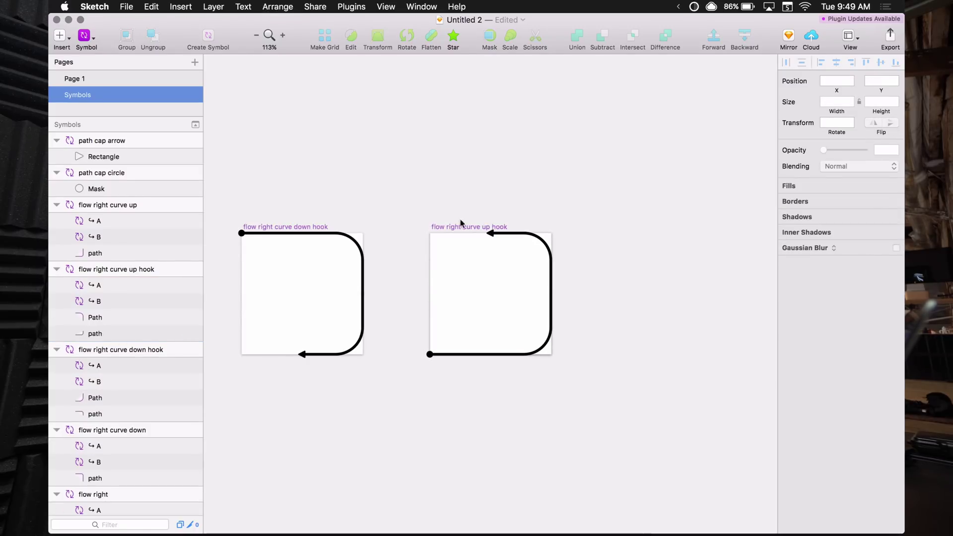
- Review and update the resizing pins of the path segments and end caps in flow right curve up hook to suit the flipped shape
click(526, 233)
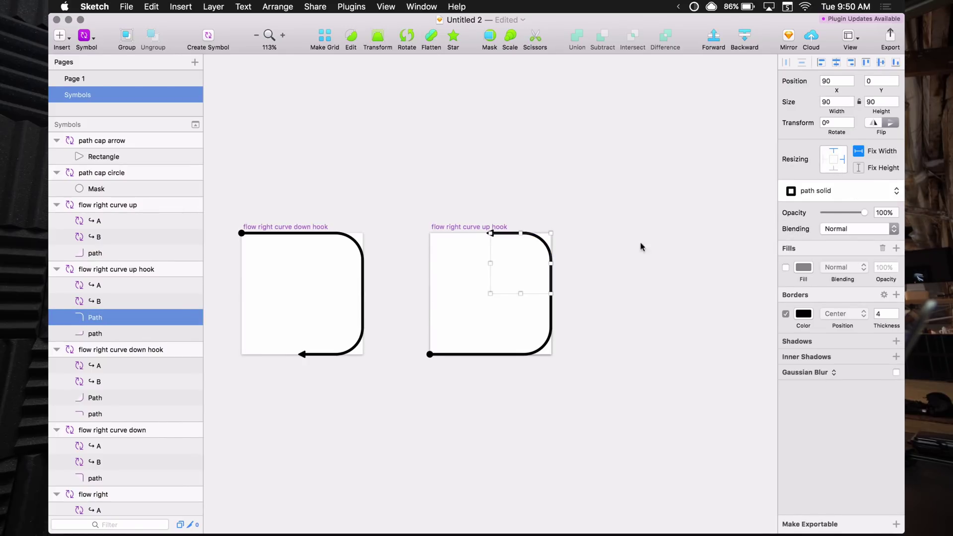
click(551, 328)
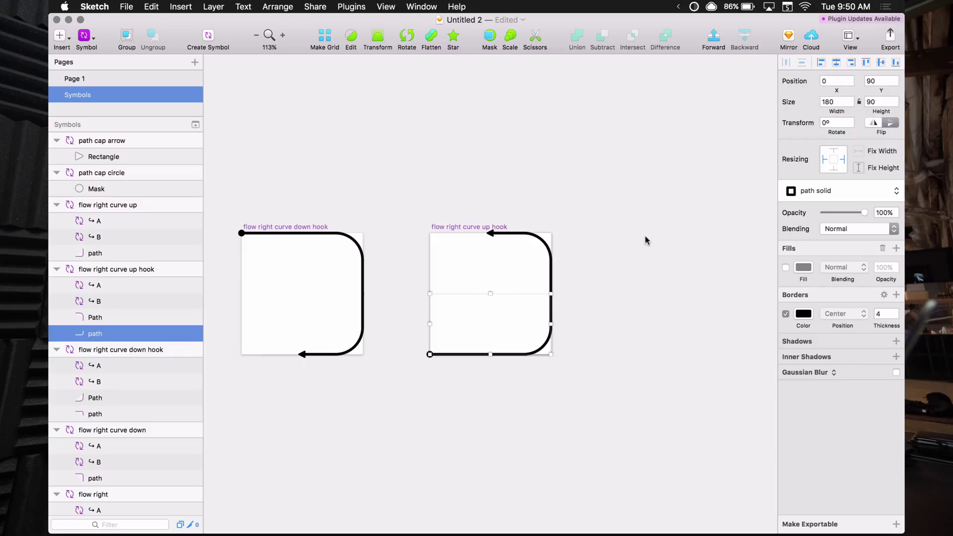
click(652, 240)
click(489, 253)
mouse_move(552, 234)
mouse_down()
mouse_move(745, 135)
mouse_move(576, 261)
mouse_move(686, 135)
mouse_move(740, 129)
mouse_move(529, 258)
mouse_move(679, 154)
mouse_move(616, 195)
mouse_move(558, 213)
mouse_move(551, 233)
mouse_up()
click(430, 354)
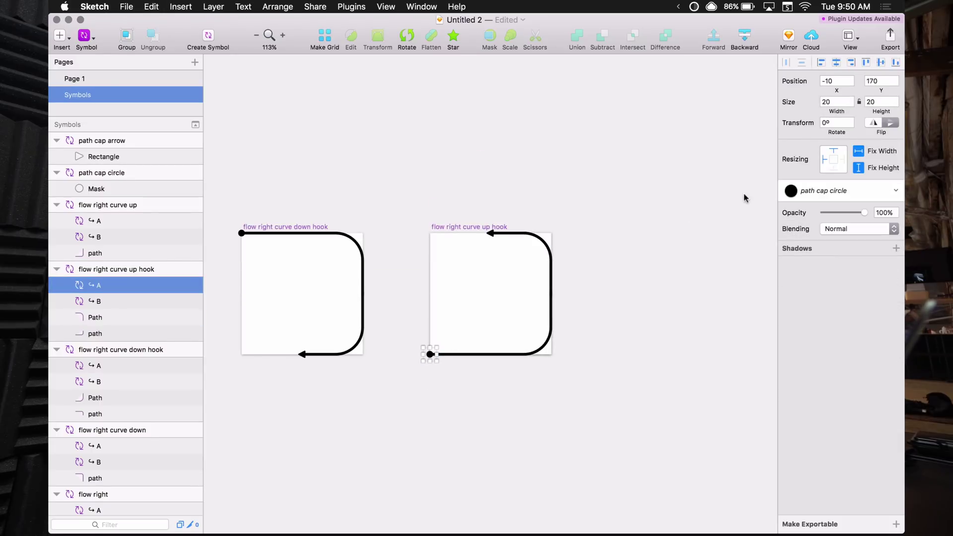
click(491, 235)
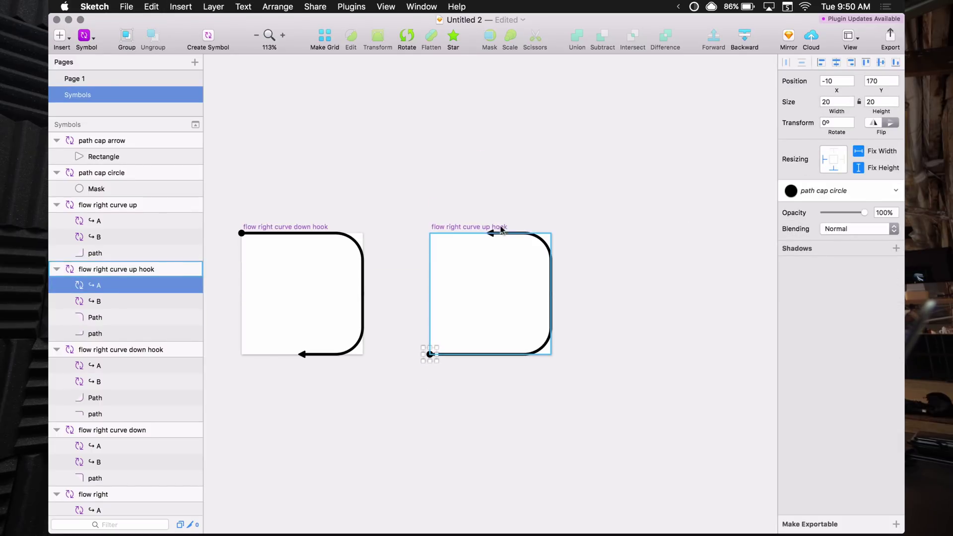
click(488, 236)
click(488, 232)
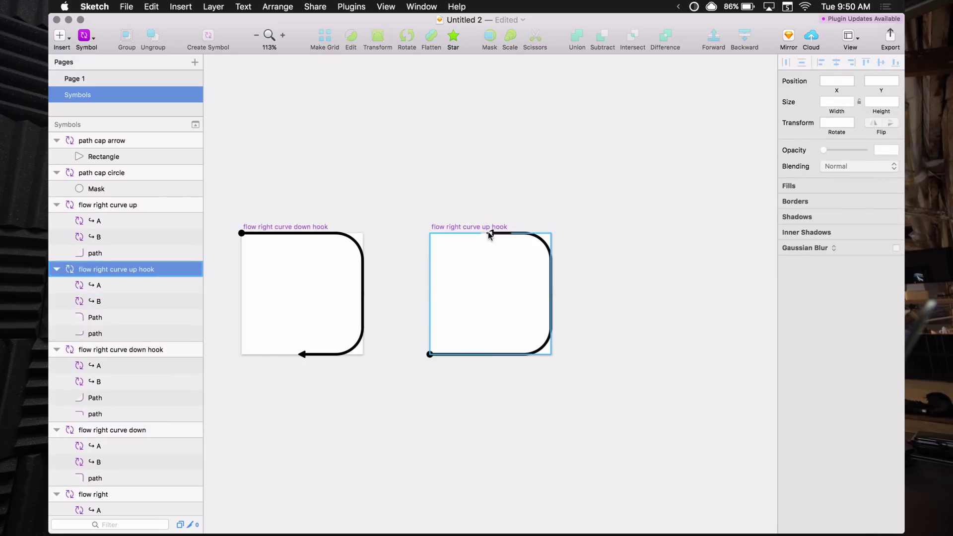
click(490, 202)
click(489, 232)
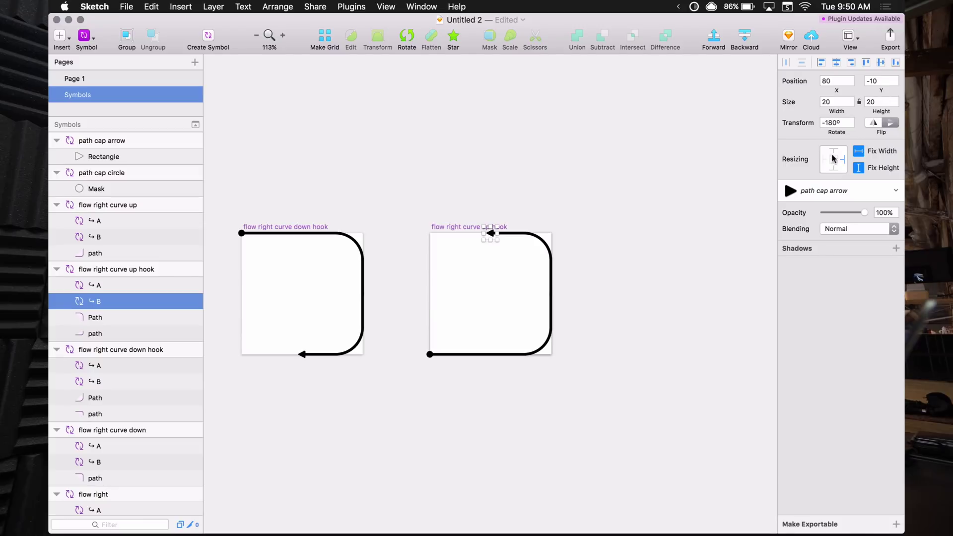
click(604, 170)
- Resize the flow right curve up hook symbol to test how its contents stretch, and undo the resizing
click(451, 226)
drag(552, 233, 659, 180)
drag(553, 271, 611, 201)
key(super+z)
- Duplicate the flow right curve down symbol to start another flow variant
scroll(520, 198, down, 5)
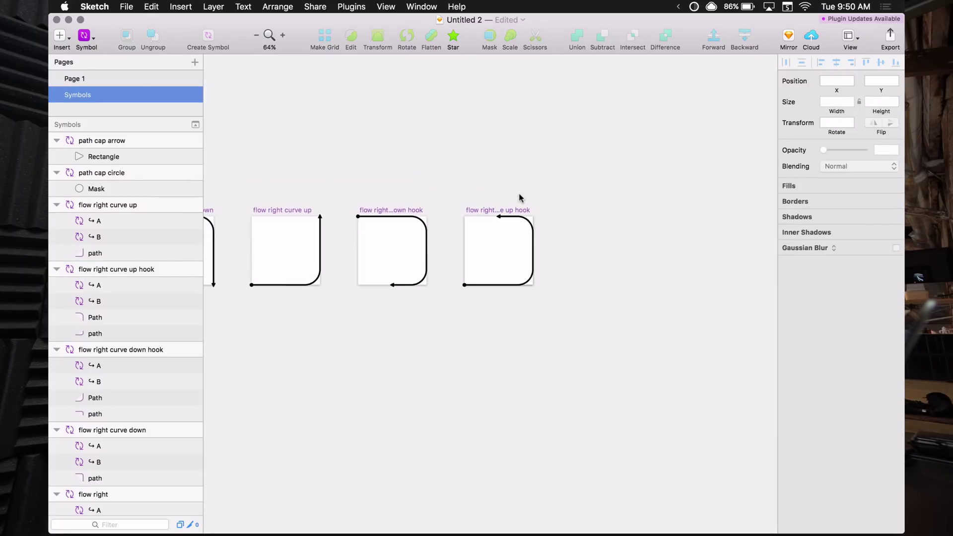
scroll(434, 200, left, 3)
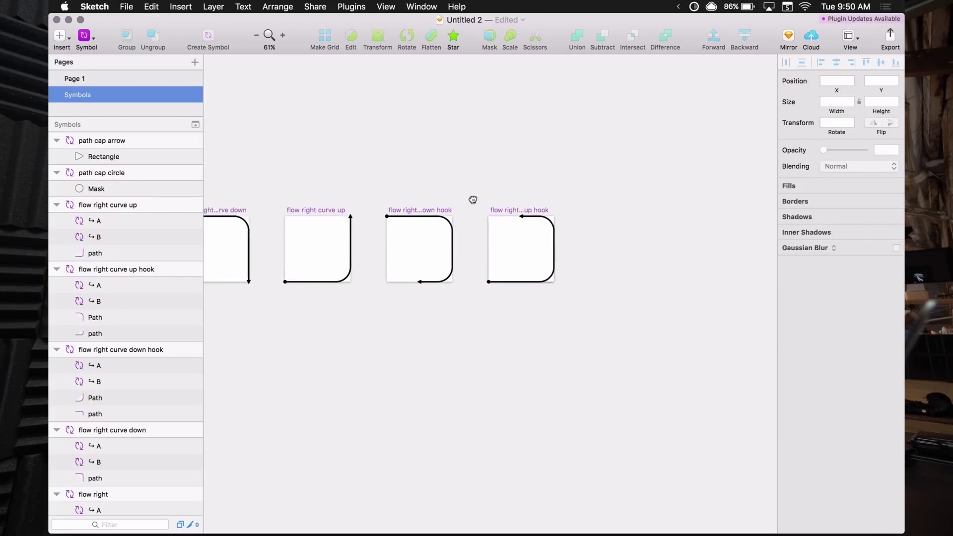
scroll(509, 202, down, 1)
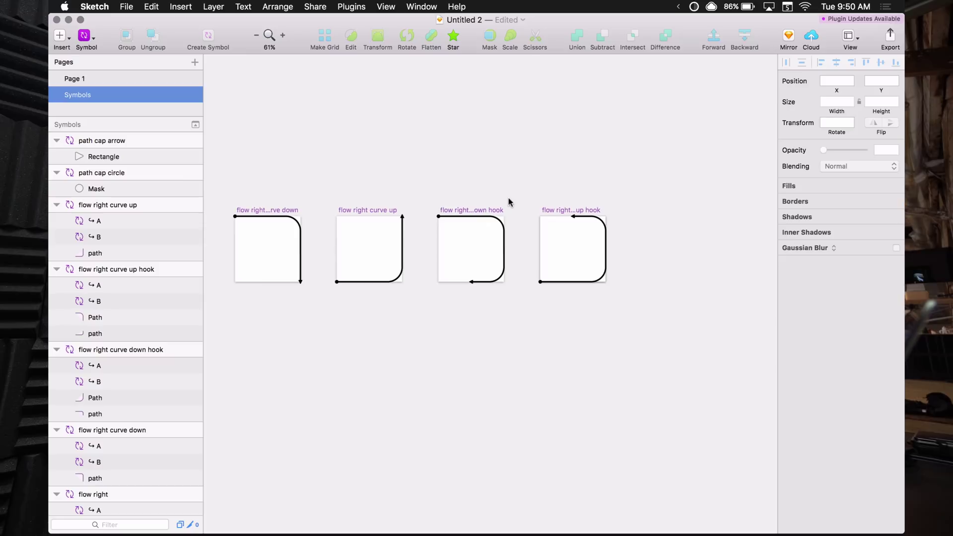
click(278, 213)
scroll(315, 179, left, 5)
scroll(532, 177, right, 3)
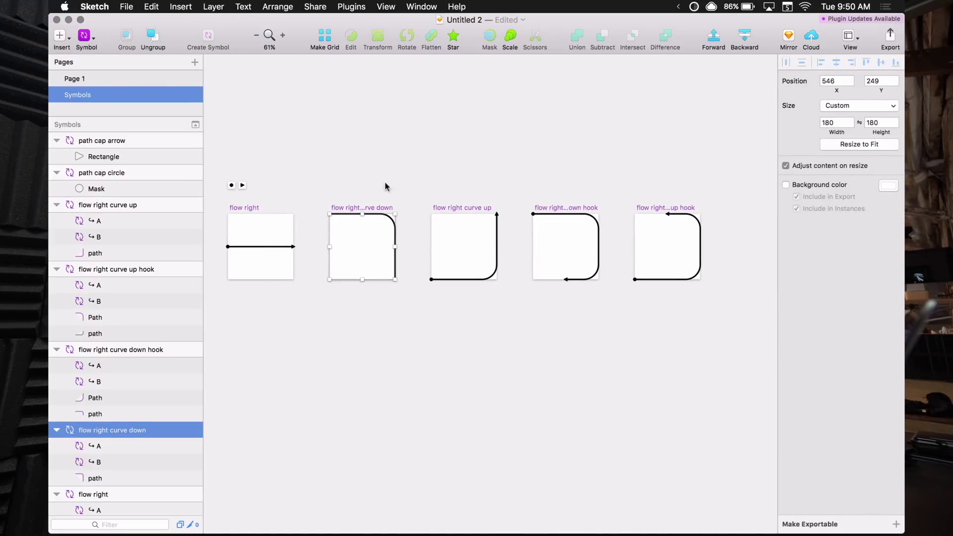
key(super+d)
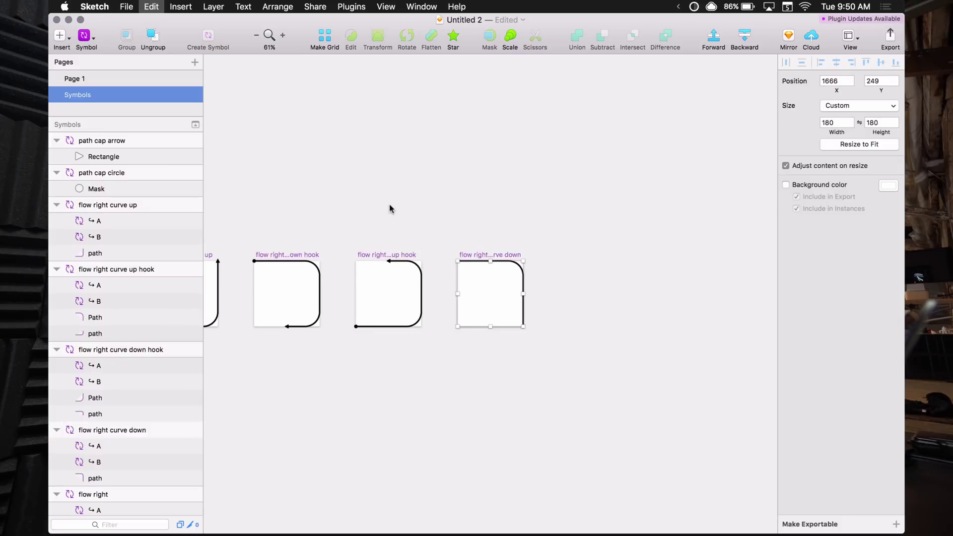
- Extend the path in the duplicated flow right curve down symbol with a straight segment to a bottom-left point at X 0, Y 180
scroll(453, 228, up, 5)
click(575, 264)
double_click(575, 263)
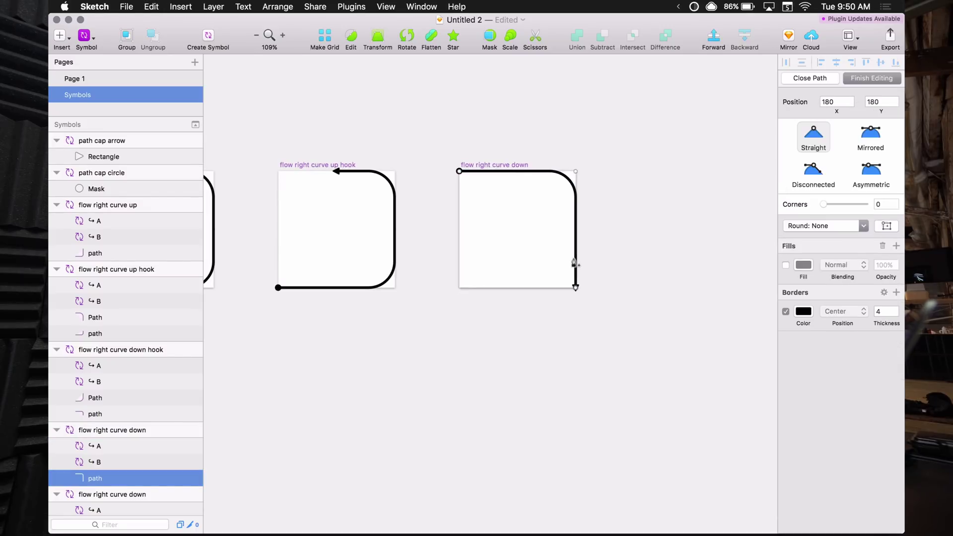
click(576, 287)
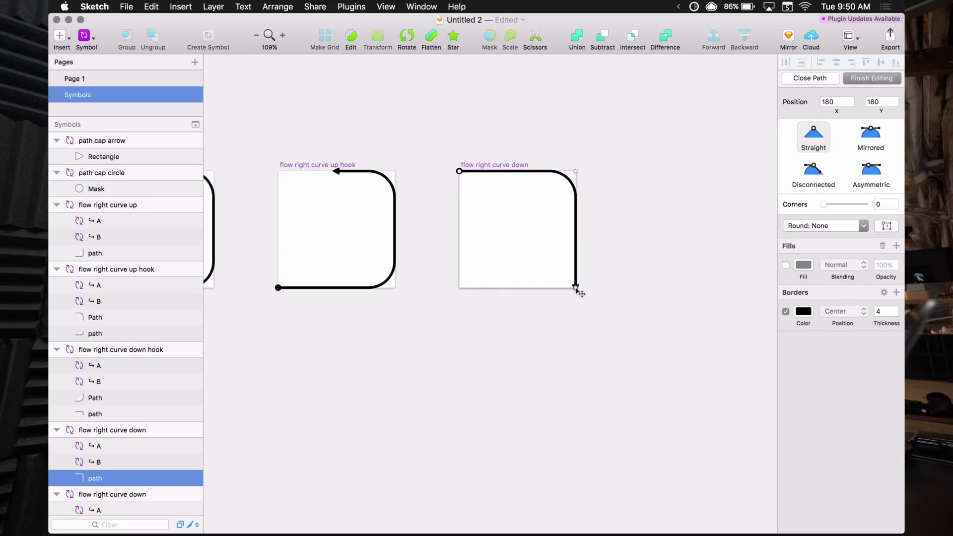
click(460, 288)
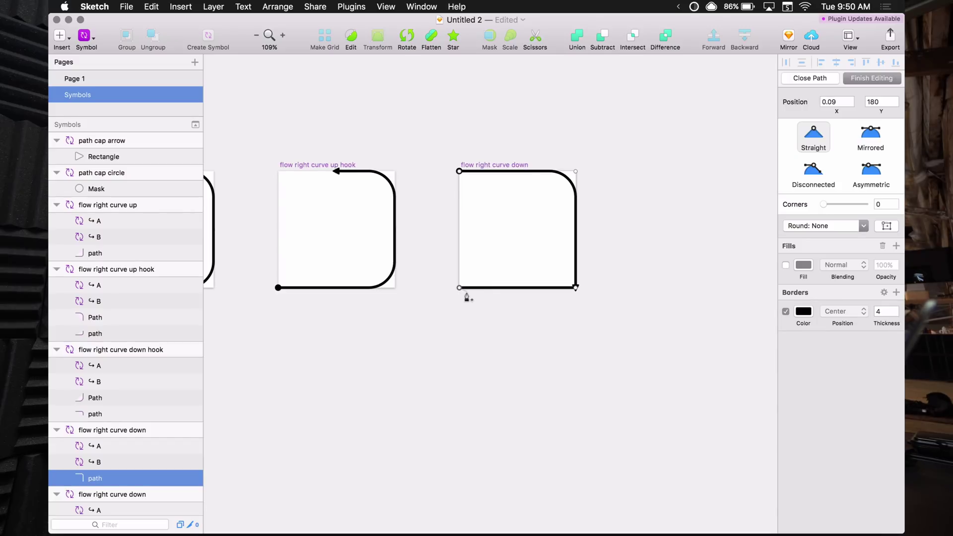
click(846, 104)
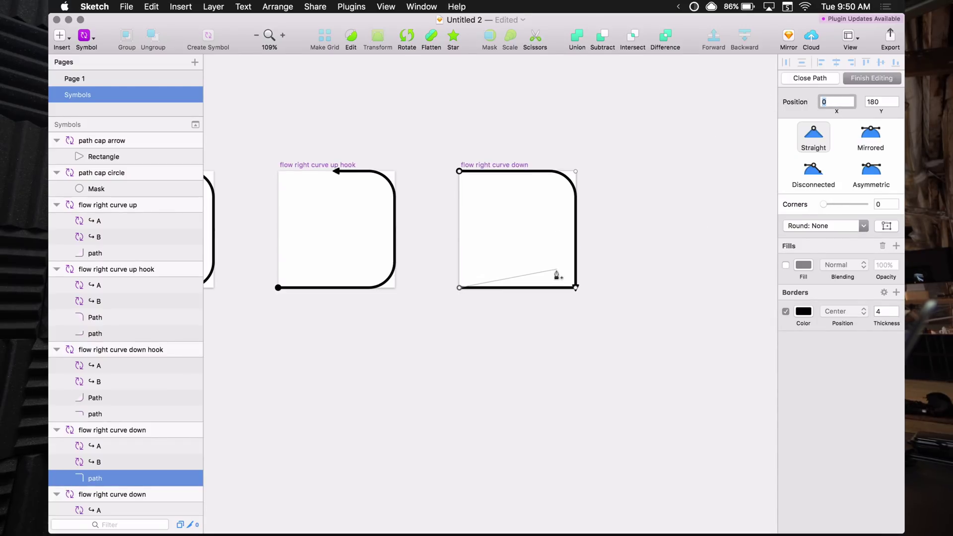
- Round the path's bottom-right corner point with a radius of 40
click(576, 287)
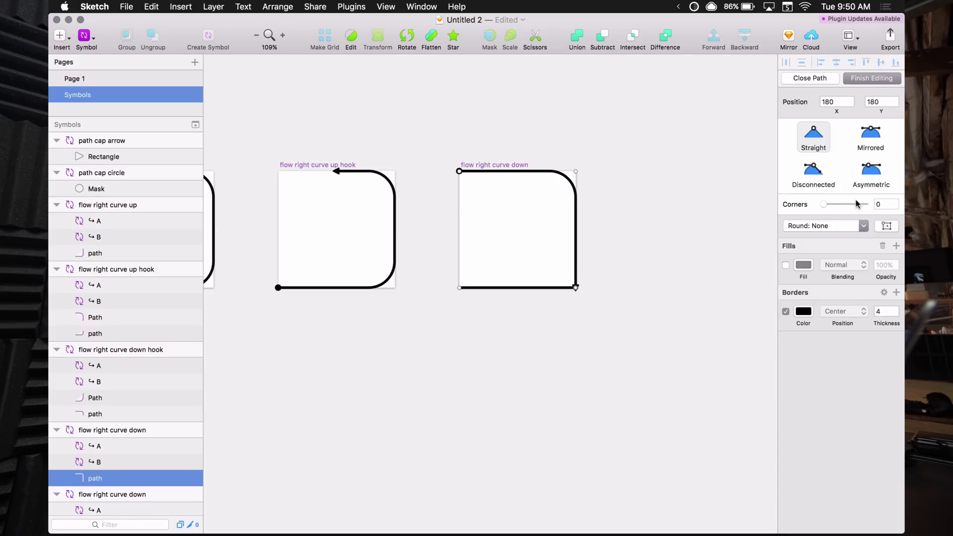
click(884, 204)
key(Return)
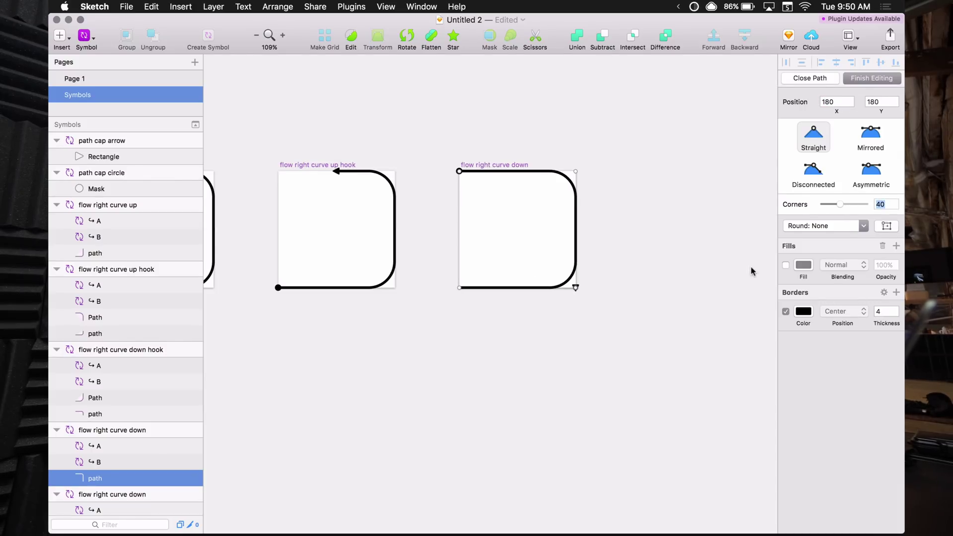
click(493, 342)
- Copy the arrow end cap from flow right curve down hook into the duplicate and place it on the new path end at X -10, Y 170
scroll(502, 342, left, 5)
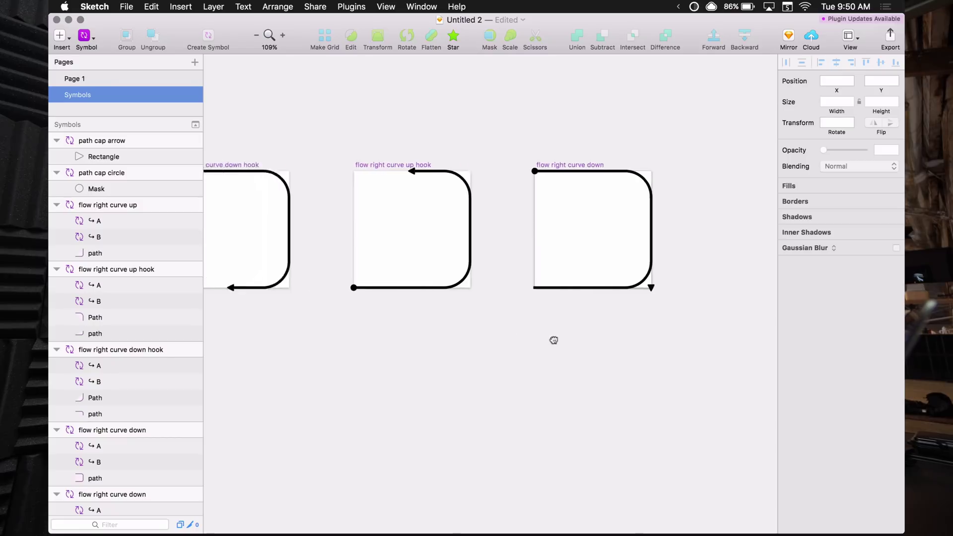
click(309, 290)
key(super+c)
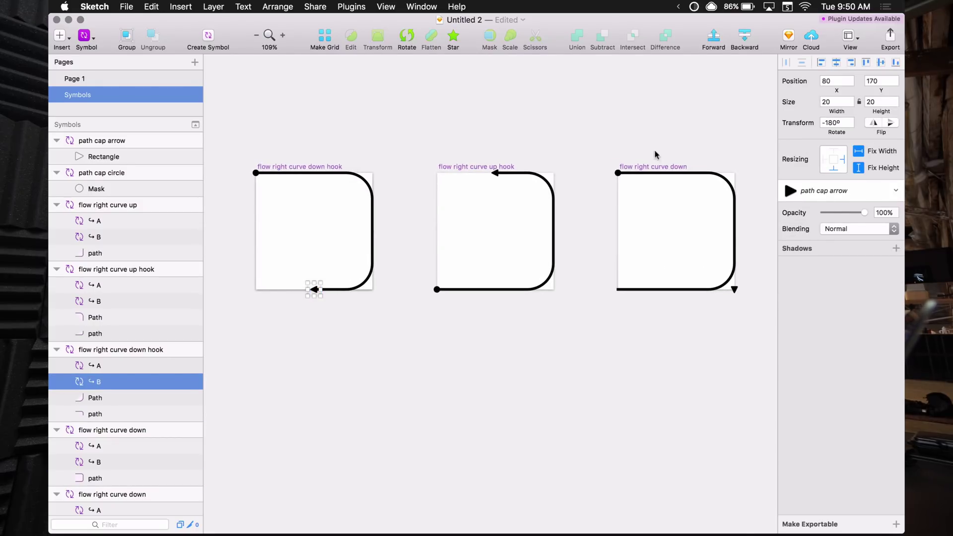
click(631, 168)
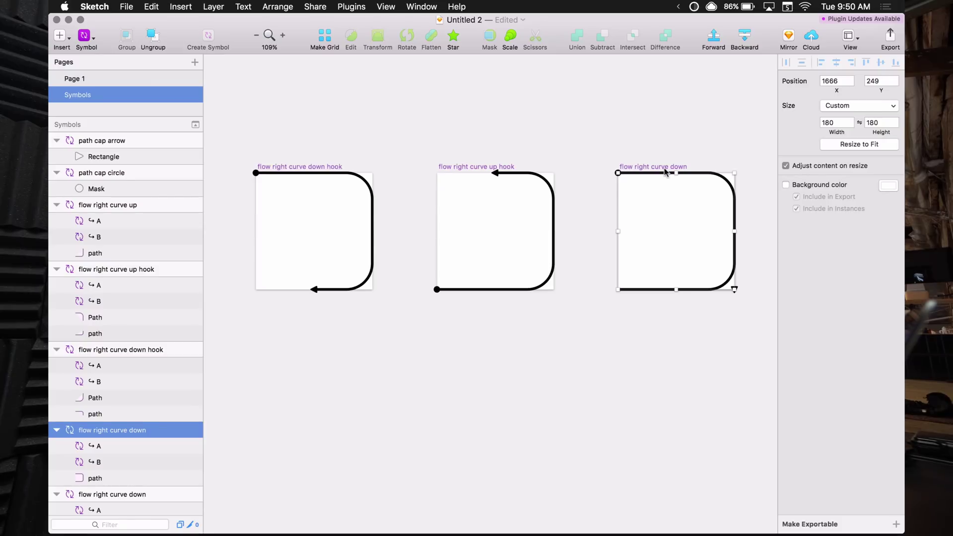
key(super+v)
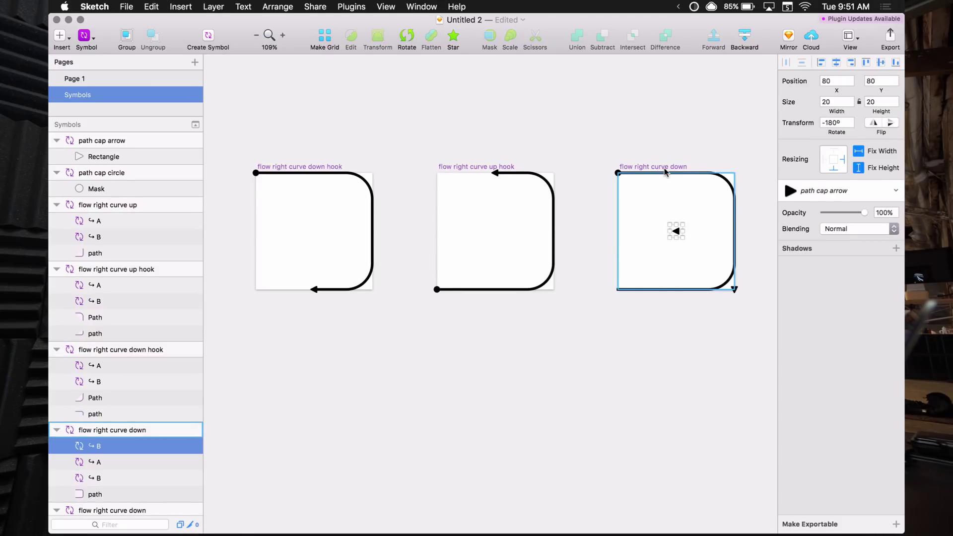
key(super+alt+Left)
key(super+alt+Down)
key(shift+Left)
key(shift+Down)
- Delete the downward arrow cap at the duplicate's bottom-right corner and move the left-pointing cap B below A in the layer order
click(735, 290)
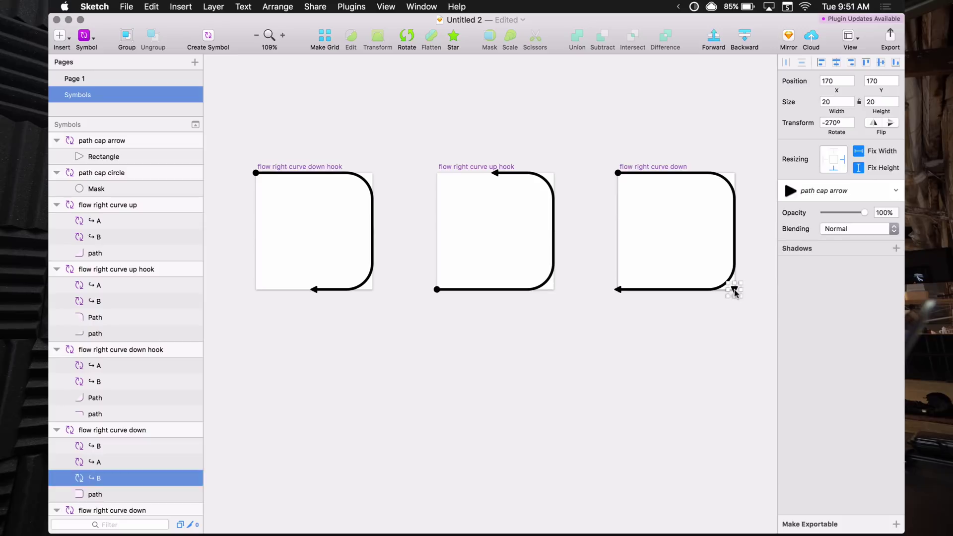
key(Delete)
click(618, 290)
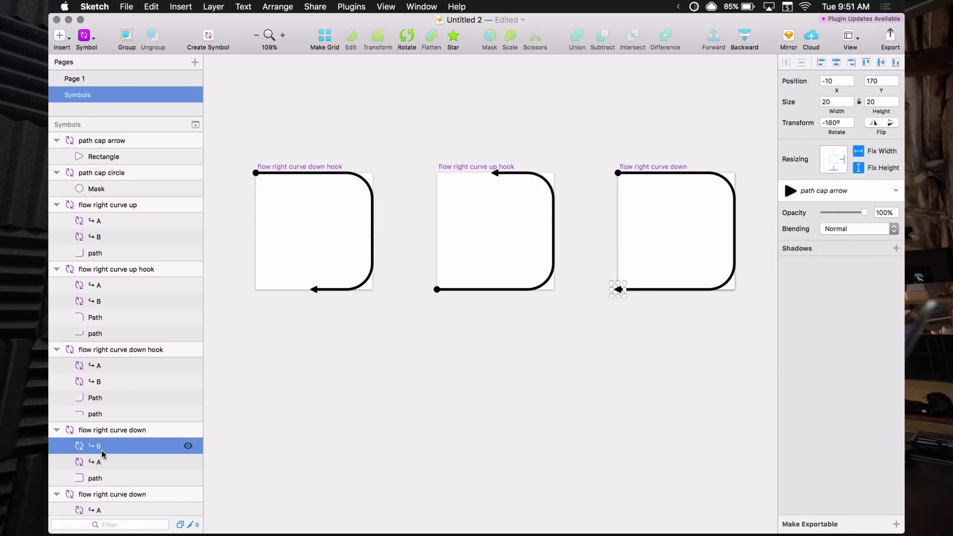
scroll(103, 451, down, 5)
scroll(103, 451, up, 3)
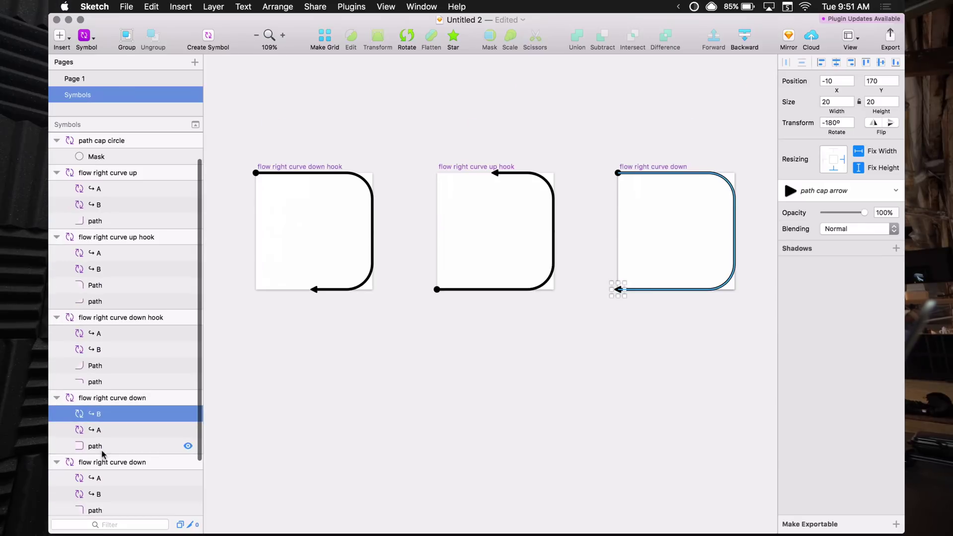
key(super+alt+Down)
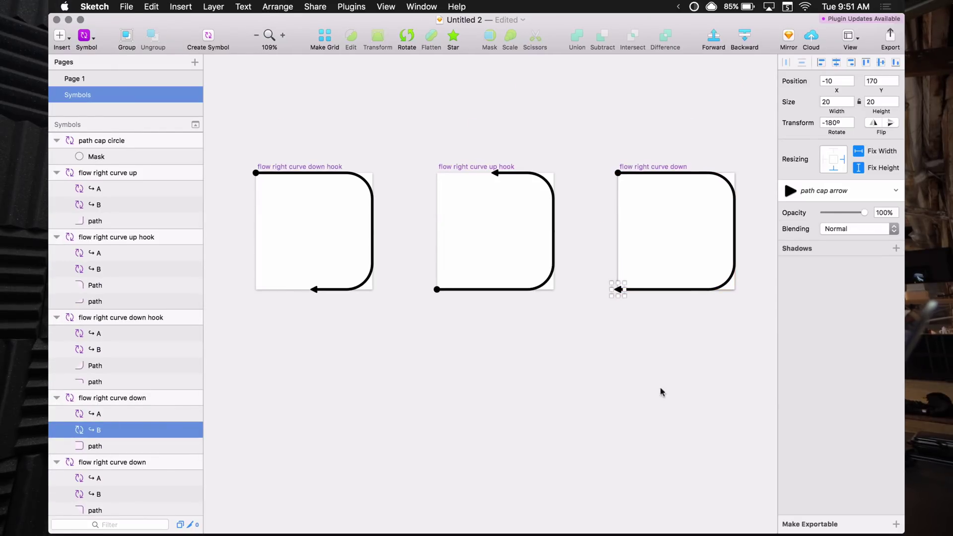
click(641, 368)
click(619, 290)
click(655, 370)
- Rename the duplicated symbol as flow right curve down u-turn
scroll(653, 364, right, 5)
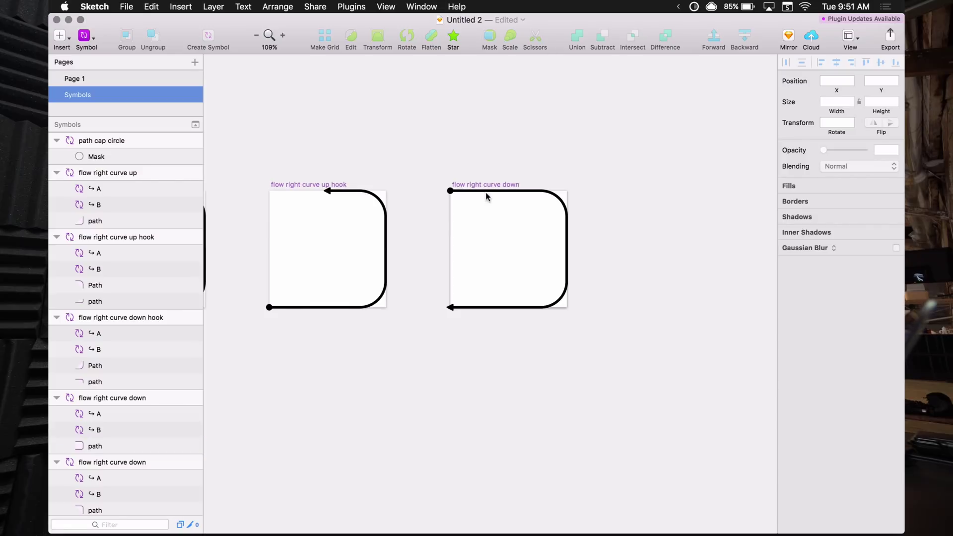
click(483, 186)
key(super+r)
key(Right)
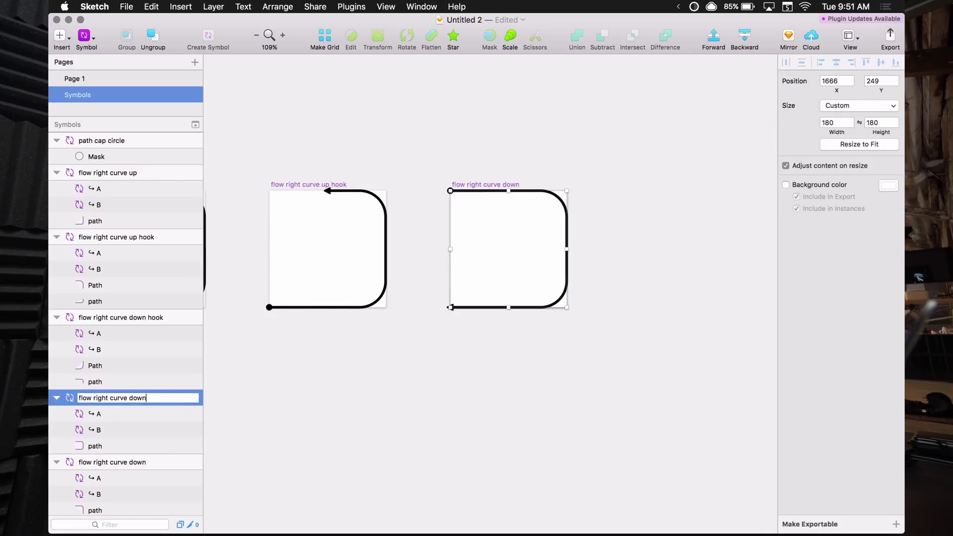
text(u-turn)
key(Return)
click(620, 305)
click(520, 189)
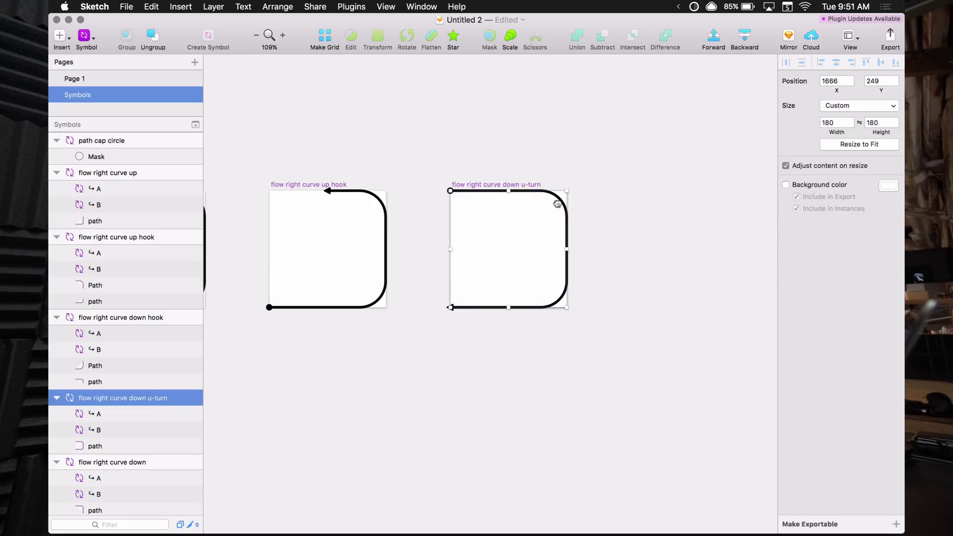
- Look over the flow symbols and compare them with the curve, hook, U-turn and tap variants in the MDS Flowkit v1.0 document
scroll(558, 206, right, 3)
mouse_move(460, 311)
mouse_down()
mouse_move(541, 332)
mouse_move(608, 372)
mouse_move(713, 475)
mouse_move(487, 312)
mouse_move(428, 286)
mouse_move(473, 318)
mouse_move(460, 315)
mouse_up()
scroll(432, 337, left, 3)
scroll(432, 338, up, 2)
click(422, 132)
scroll(547, 149, left, 5)
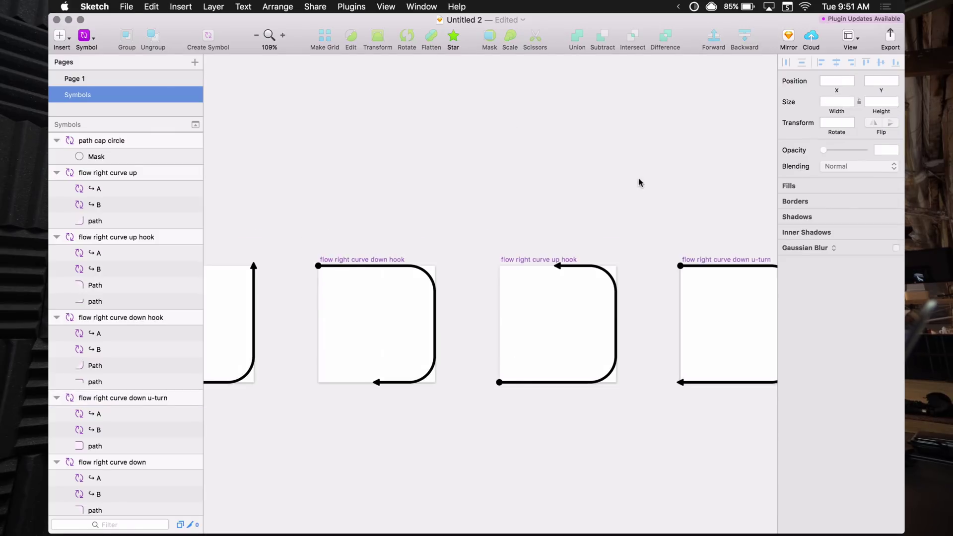
scroll(639, 181, down, 3)
scroll(499, 191, up, 5)
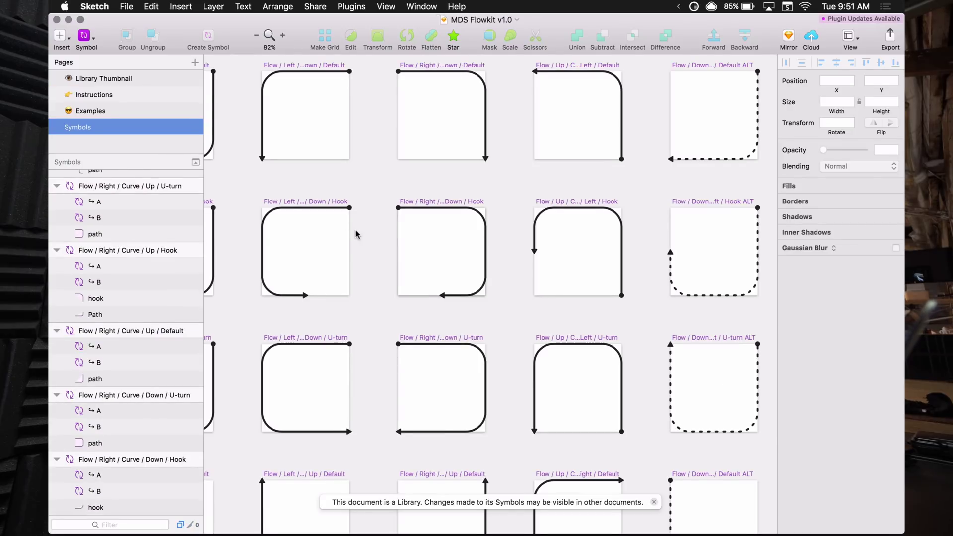
scroll(356, 234, right, 10)
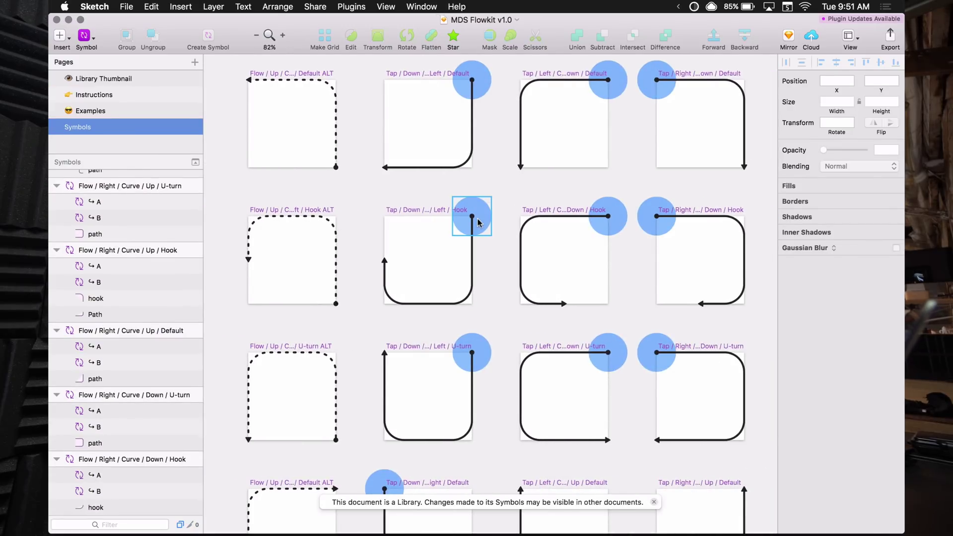
scroll(478, 222, left, 10)
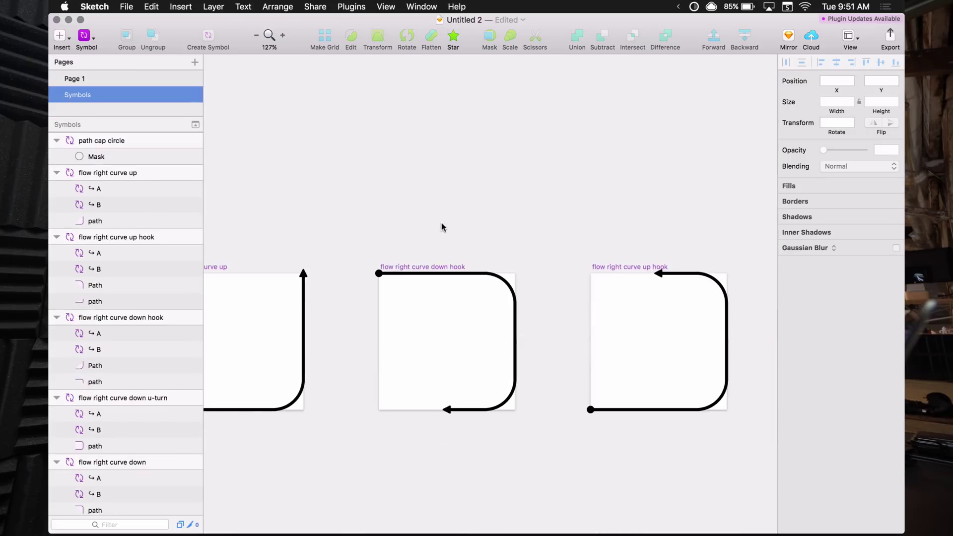
- Add a text note above the symbols reading "type / direction 1 / modifier / direction 2 / modifier / style"
key(t)
click(360, 162)
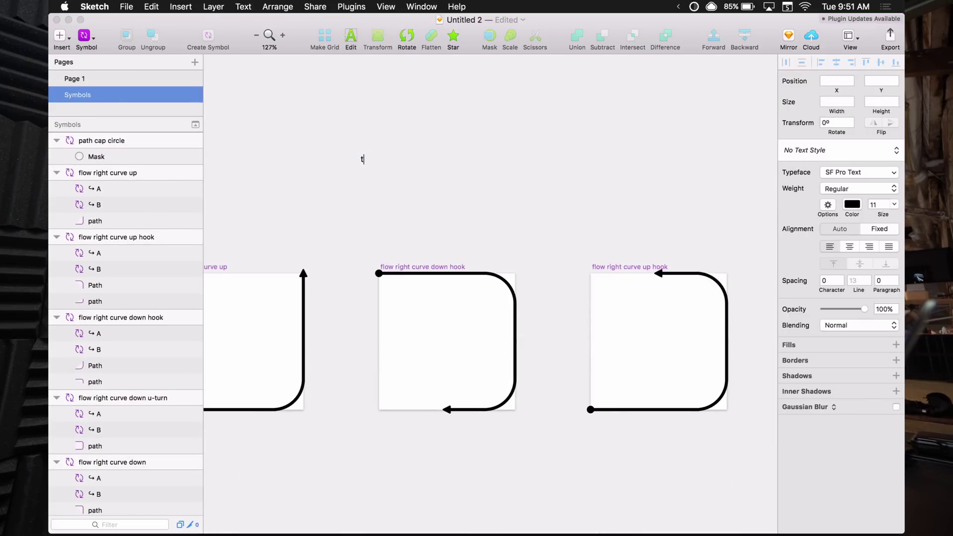
text(type / direction 1 / modifier / direction 2 / modifier / style)
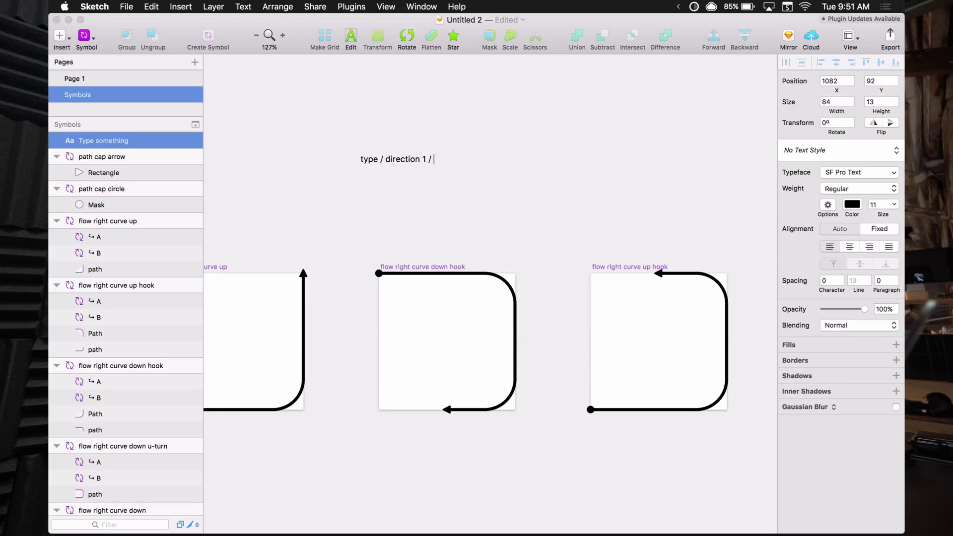
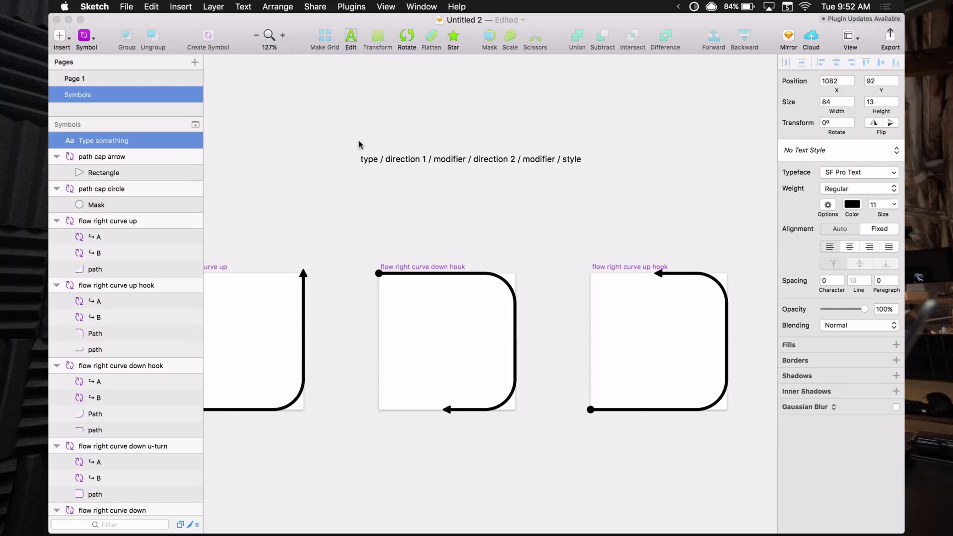
key(Escape)
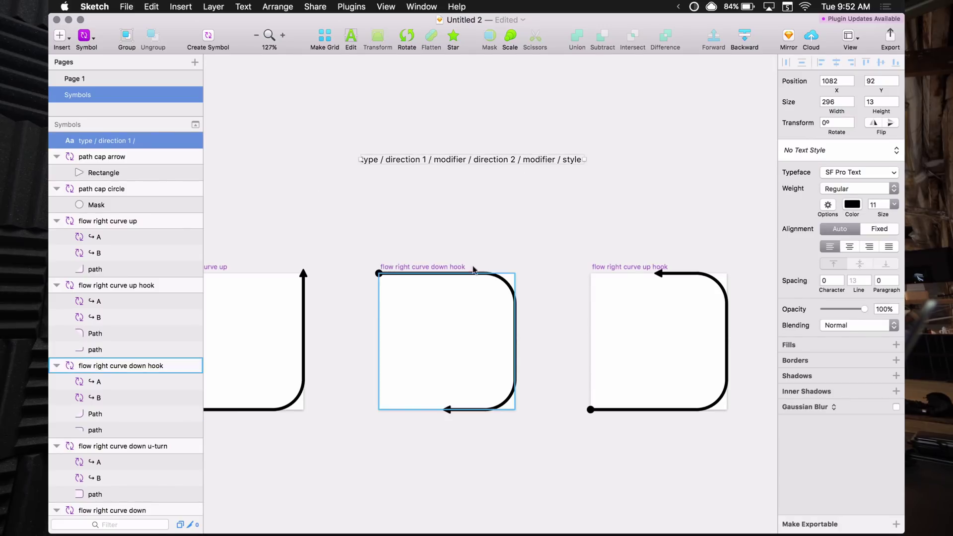
click(549, 240)
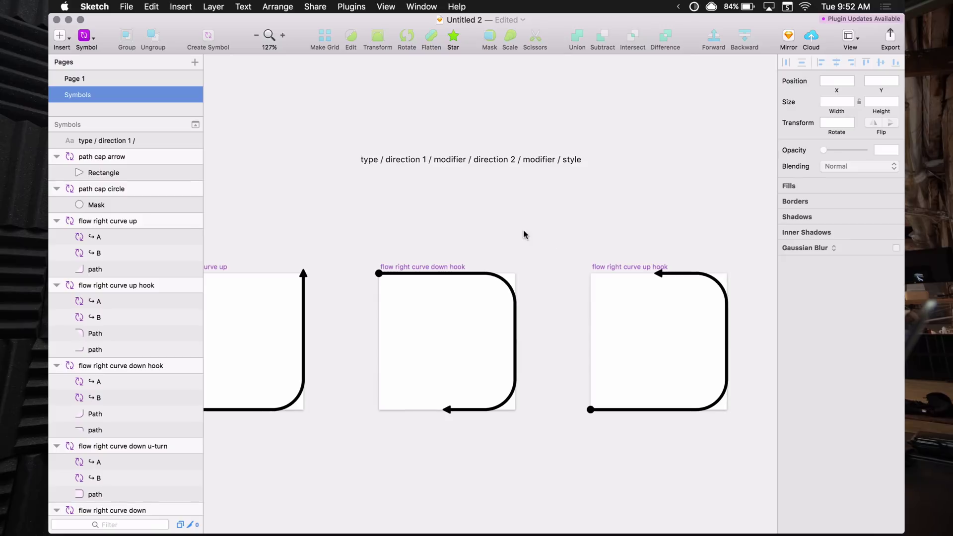
- Review how the current document's own symbols are listed for insertion
click(93, 36)
mouse_move(131, 62)
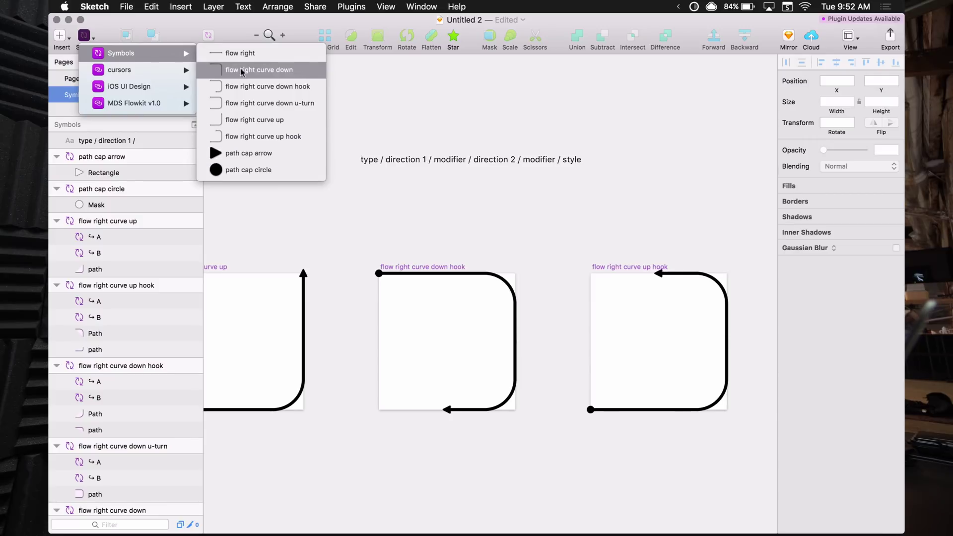
click(402, 194)
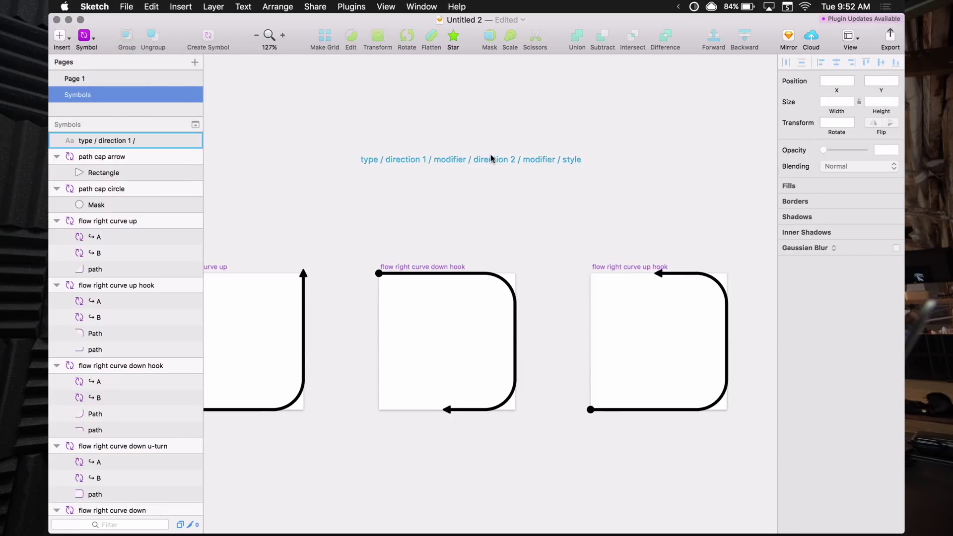
click(474, 159)
click(402, 268)
key(super+r)
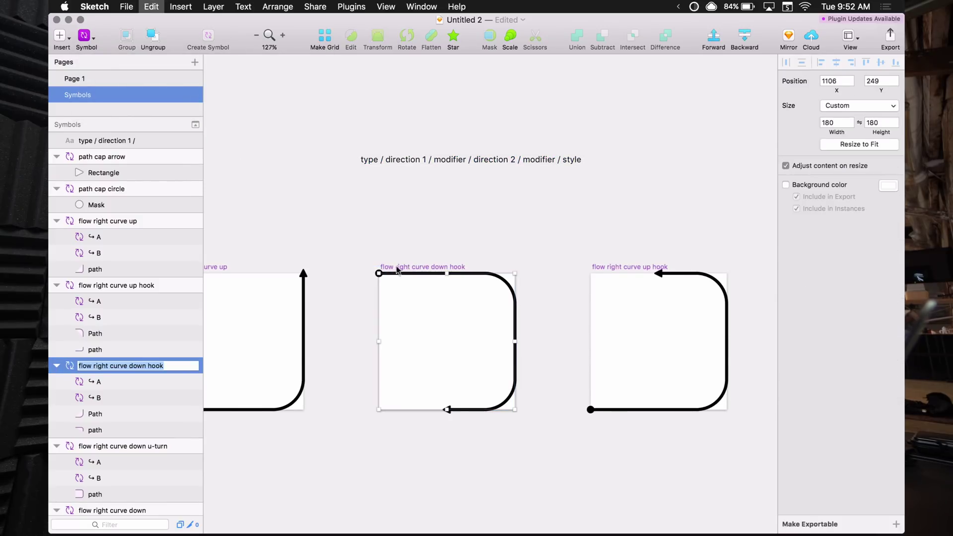
click(308, 213)
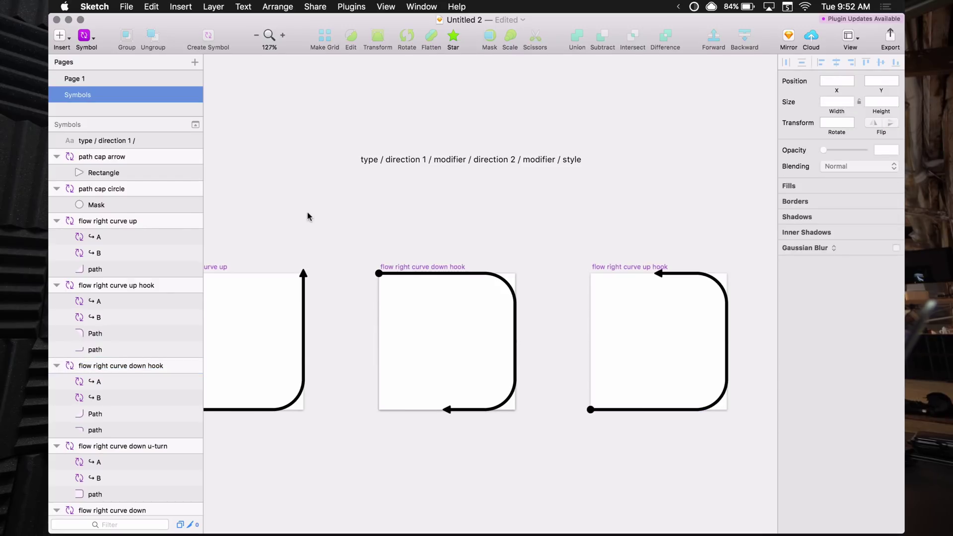
- Switch to the MDS Flowkit v1.0 document and examine how its symbols nest for insertion under Flow, Down, Curve and Left
key(super+grave)
click(383, 209)
key(super+2)
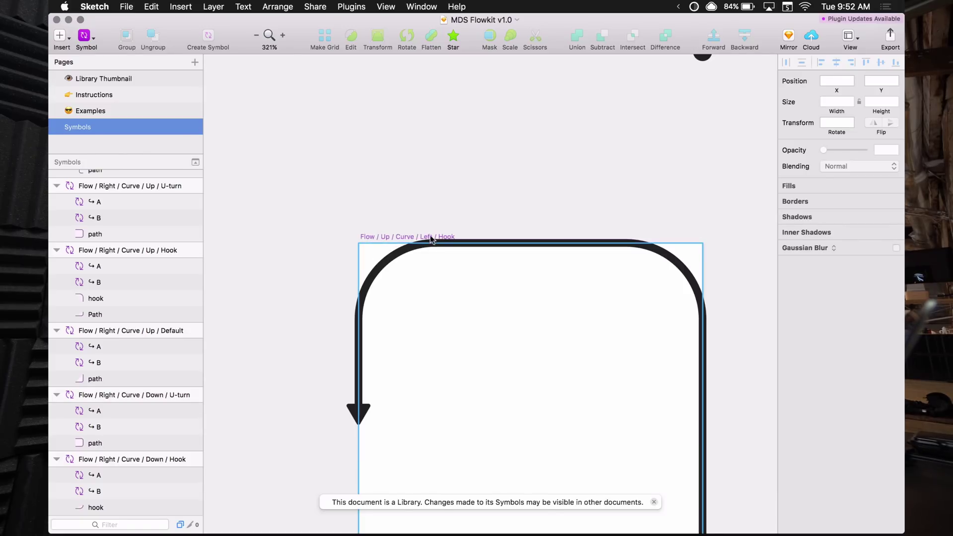
click(80, 36)
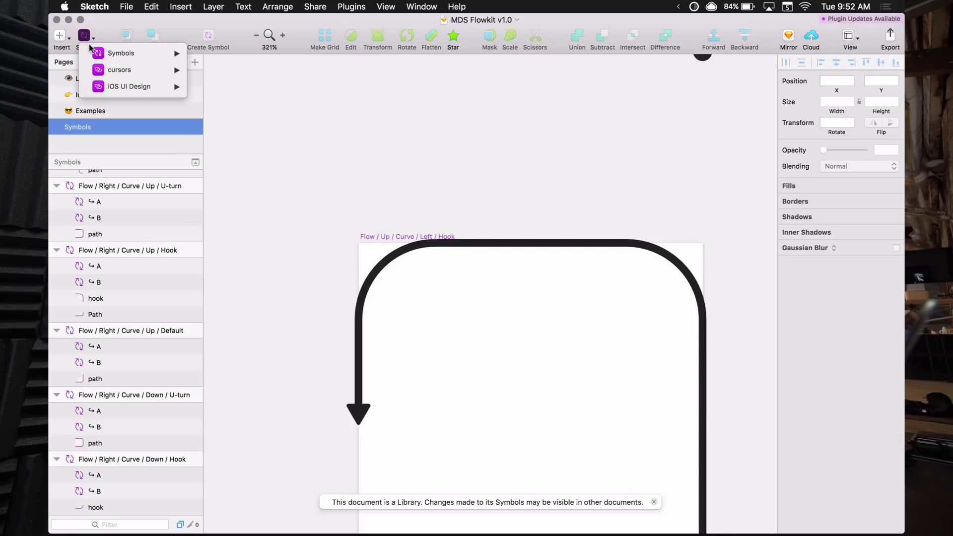
mouse_move(117, 56)
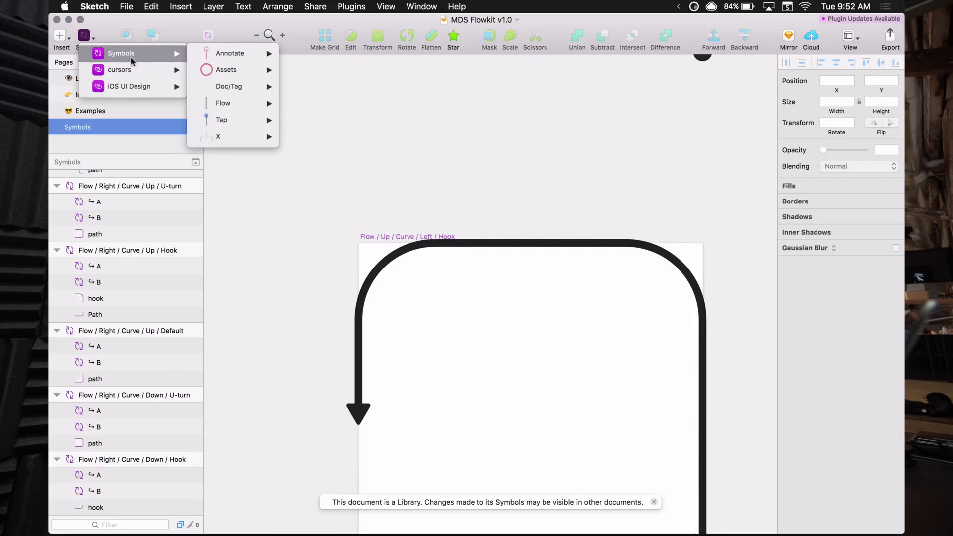
mouse_move(235, 105)
mouse_move(307, 105)
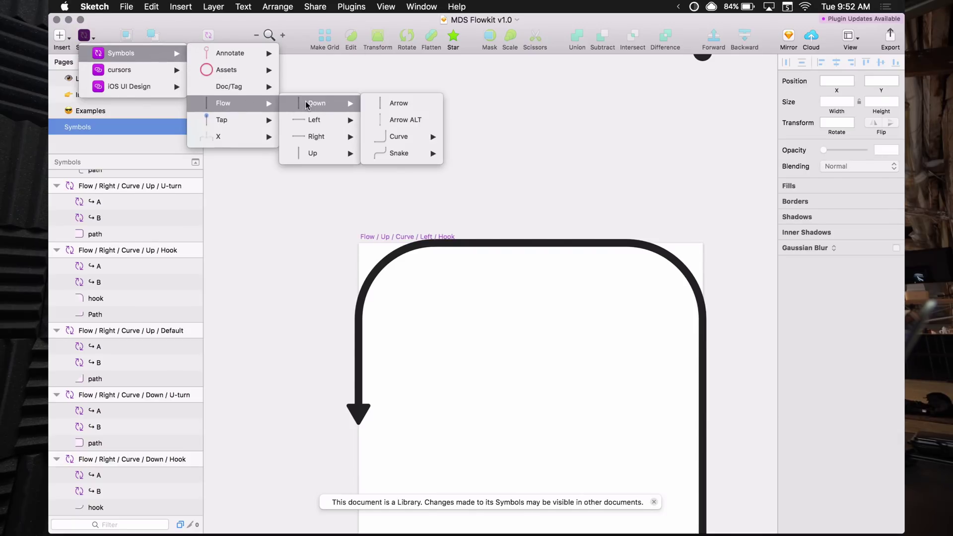
mouse_move(397, 138)
mouse_move(479, 137)
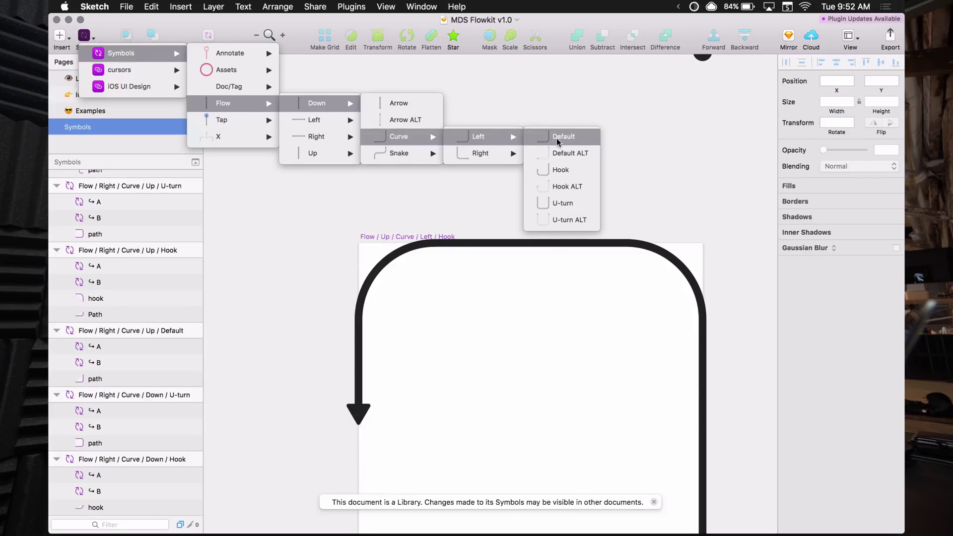
click(545, 81)
- Return to the Untitled 2 document and delete the naming-pattern text note above the symbols
key(super+grave)
drag(577, 238, 499, 245)
drag(437, 168, 695, 168)
click(425, 192)
scroll(423, 198, right, 10)
click(425, 181)
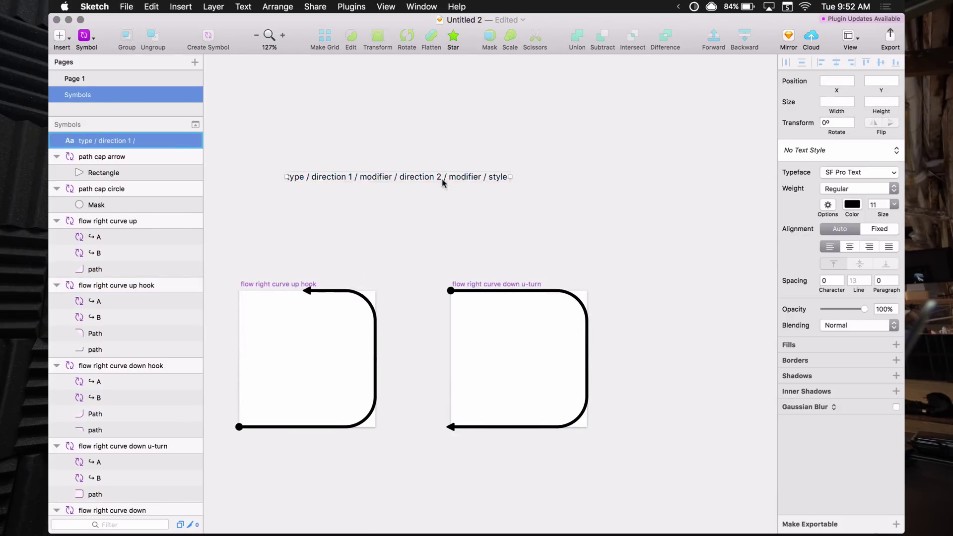
drag(426, 181, 534, 181)
click(489, 242)
scroll(497, 204, down, 3)
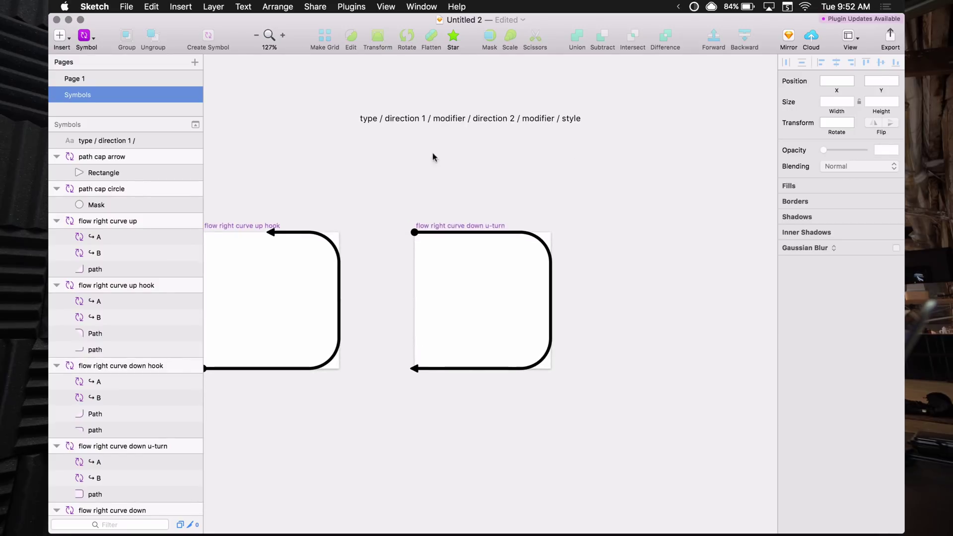
key(BackSpace)
- Duplicate the flow right curve down u-turn symbol and rename the copy as flow right curve up u-turn
scroll(516, 159, left, 4)
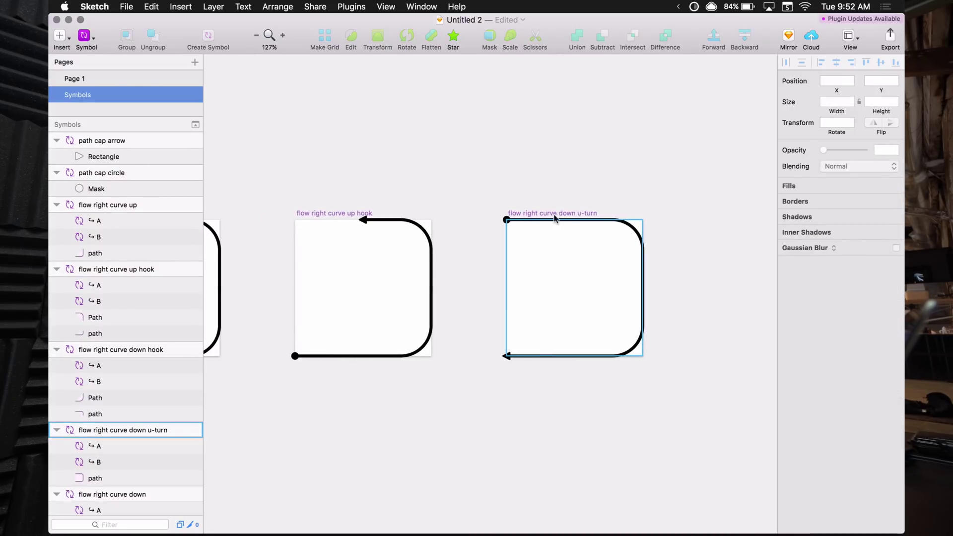
drag(654, 358, 628, 414)
click(472, 210)
key(super+z)
click(480, 216)
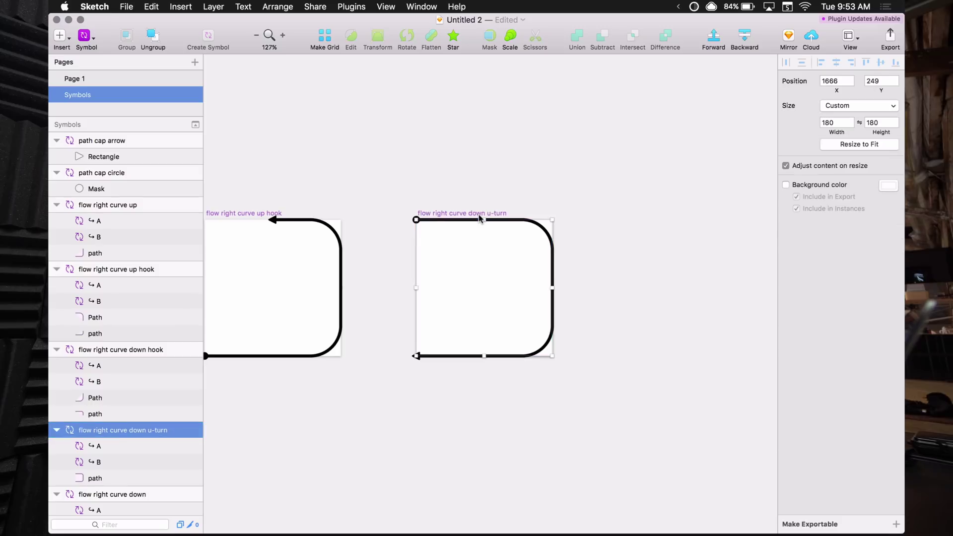
key(super+d)
scroll(269, 304, left, 3)
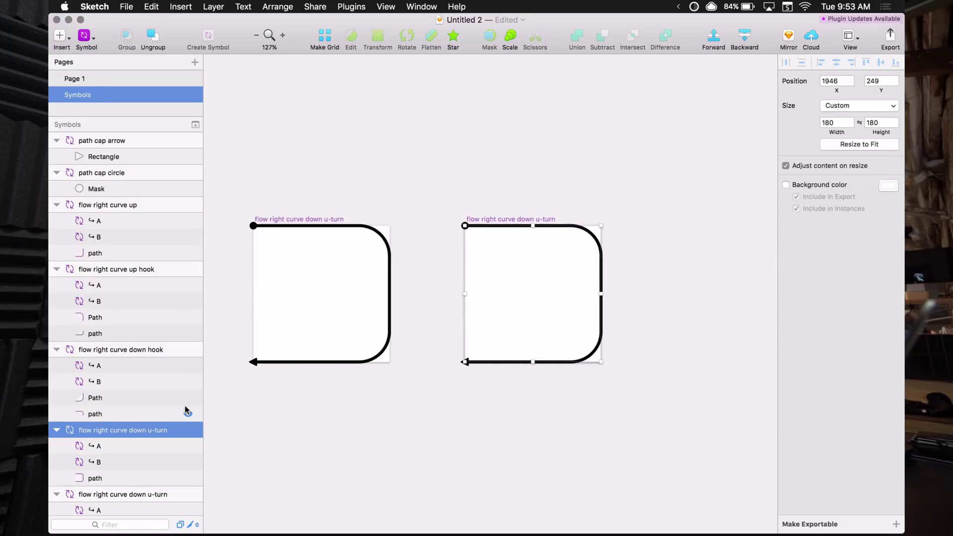
double_click(128, 430)
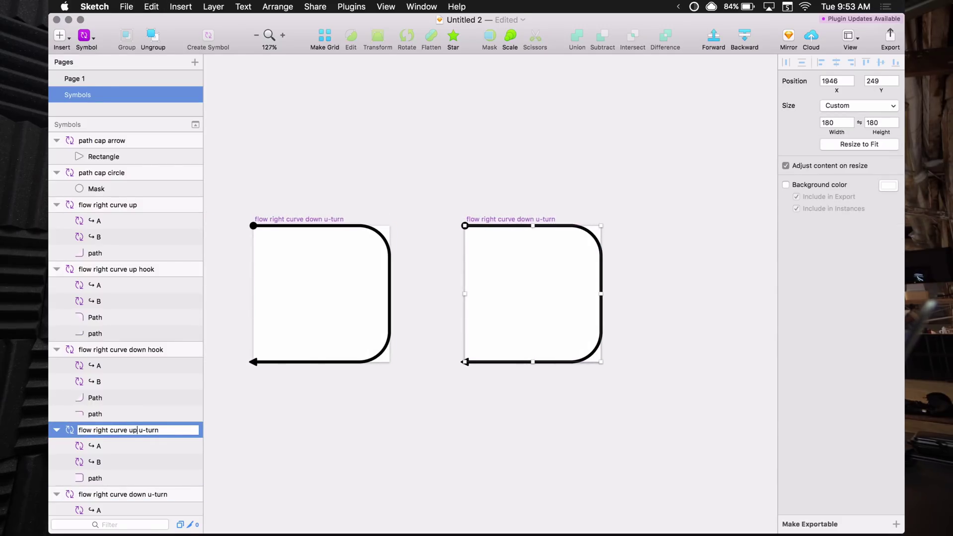
click(543, 471)
- Try to swap the up u-turn's end caps by moving the arrow to the path's upper end and the circle to its lower end
drag(462, 226, 465, 302)
click(466, 227)
drag(465, 364, 469, 232)
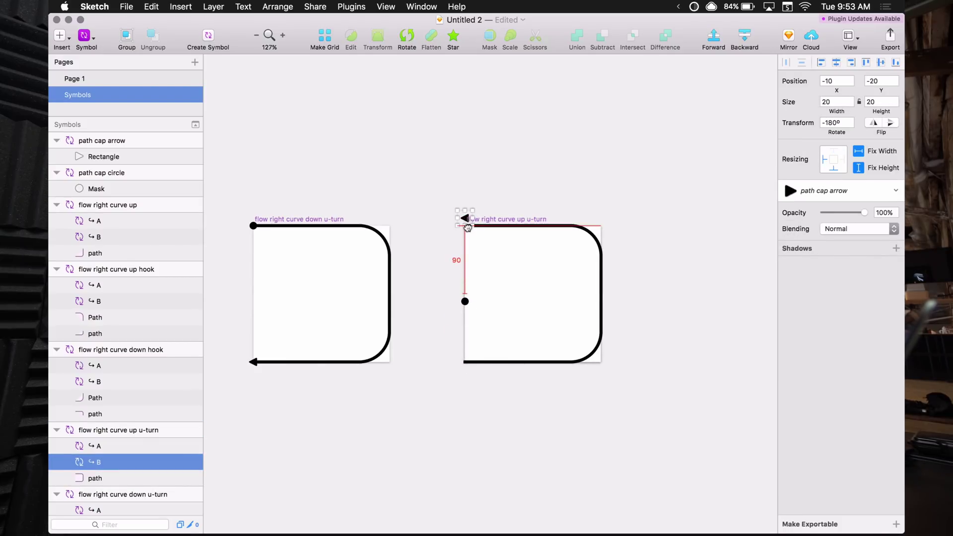
drag(466, 302, 466, 363)
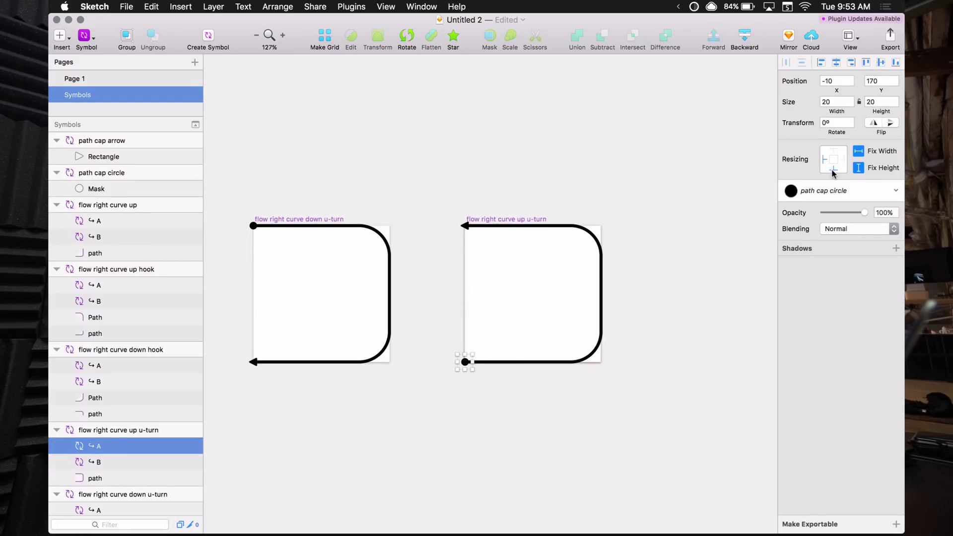
click(461, 227)
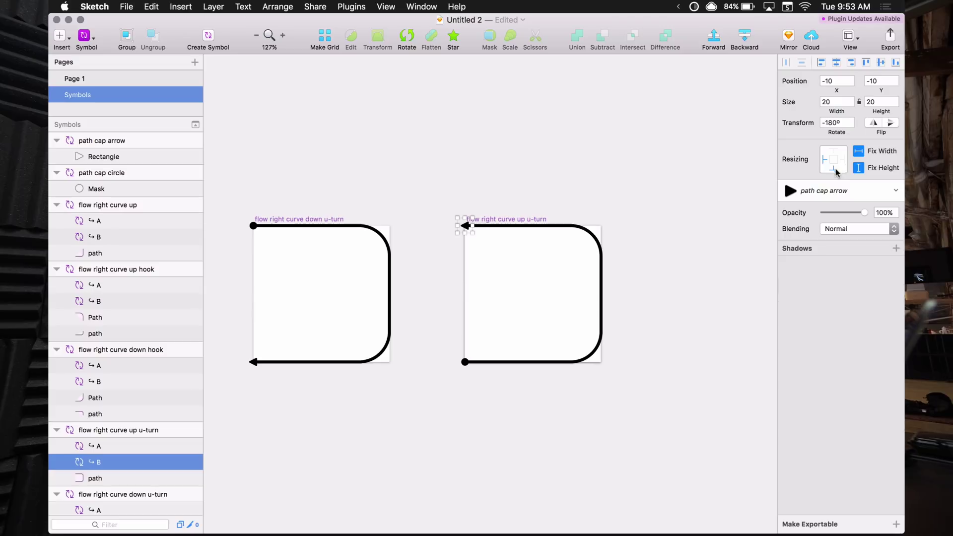
click(651, 156)
- Undo the end-cap moves in the flow right curve up u-turn symbol
key(super+z)
key(super+z)
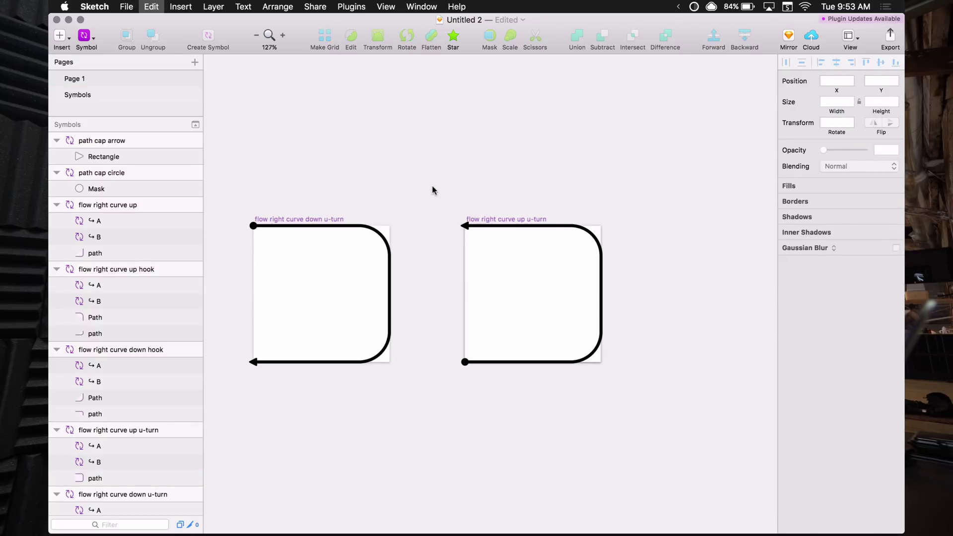
key(super+z)
key(super+z)
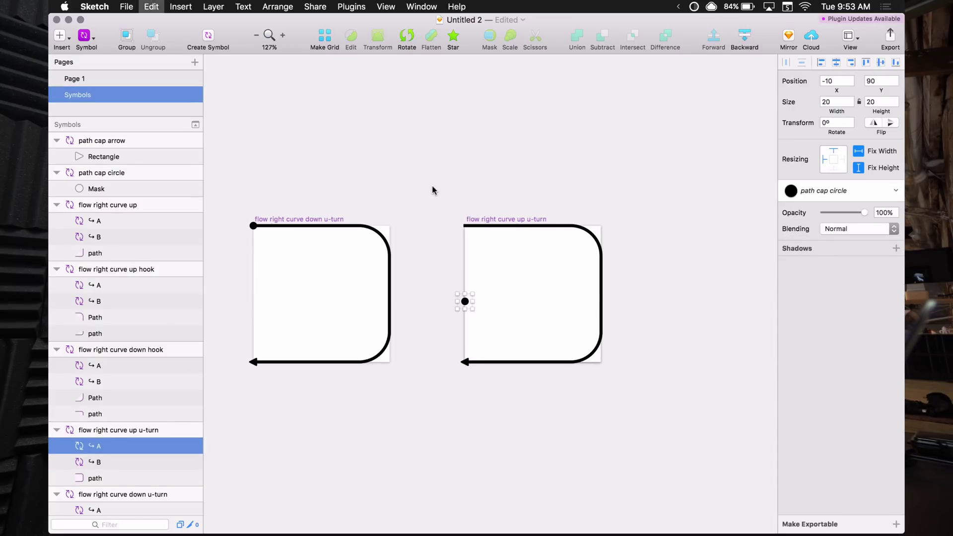
key(super+z)
key(super+z)
key(super+z)
- Replace the up u-turn's upper cap with a horizontally flipped path cap arrow and its lower cap with path cap circle
click(466, 228)
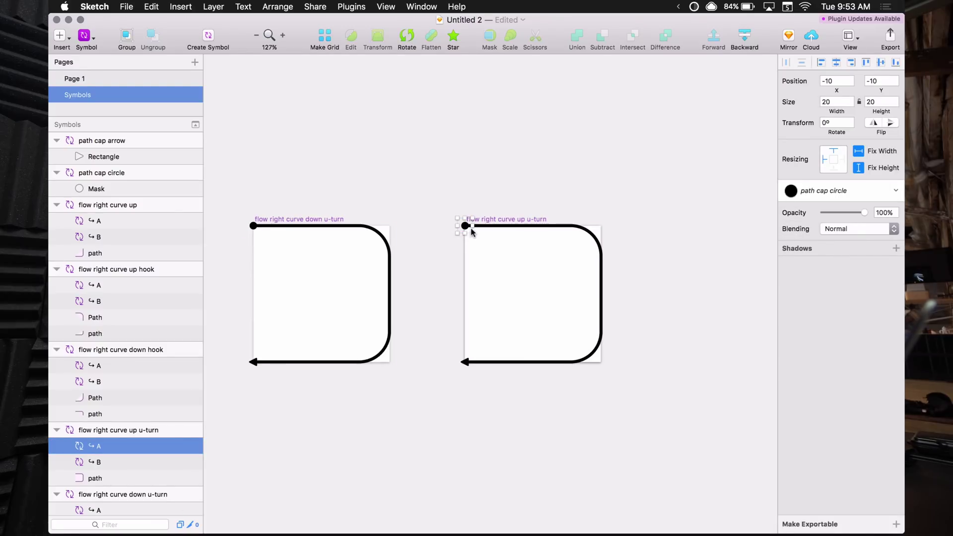
click(826, 189)
click(788, 339)
click(465, 362)
click(839, 190)
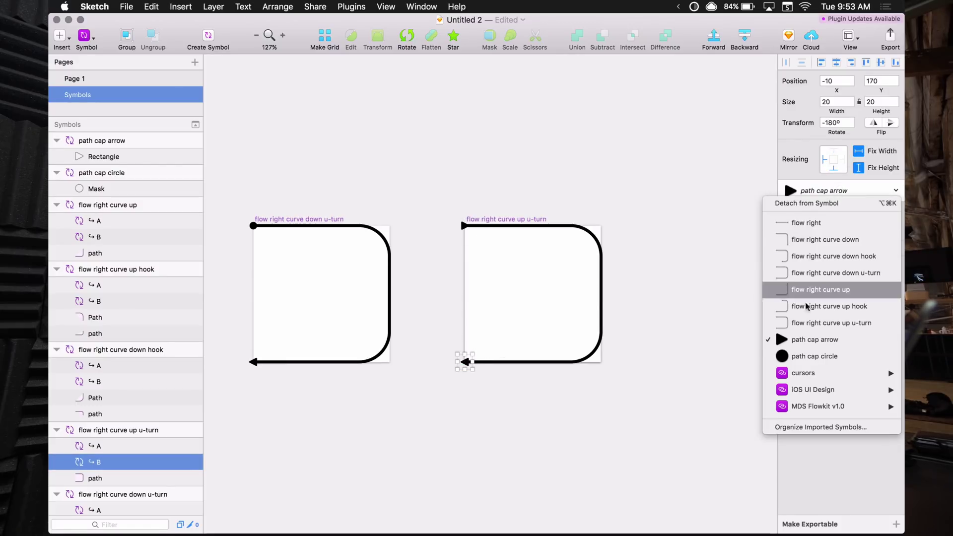
click(789, 356)
click(462, 226)
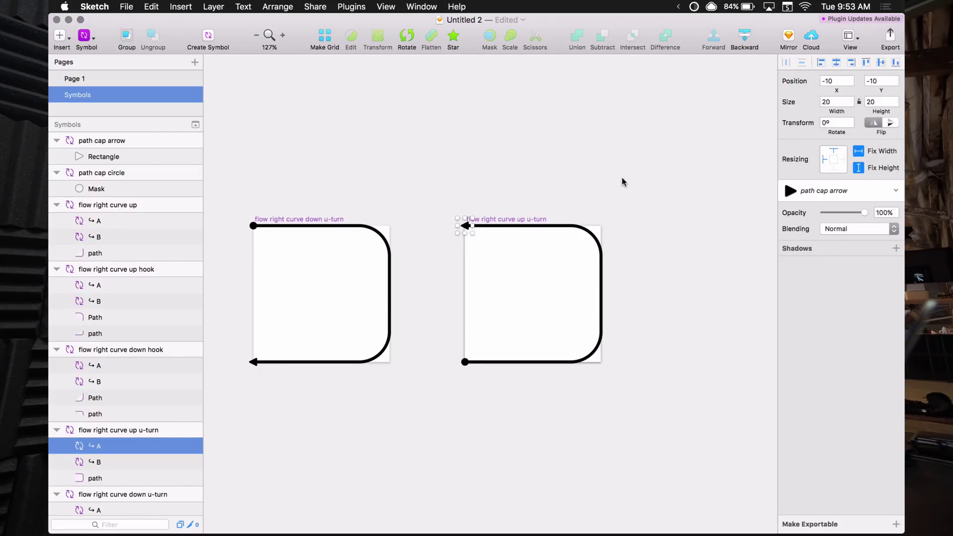
click(623, 182)
- Rename the up u-turn's arrow cap as B and its circle cap as A, and place A above B in the layer order
click(464, 226)
key(super+r)
key(Tab)
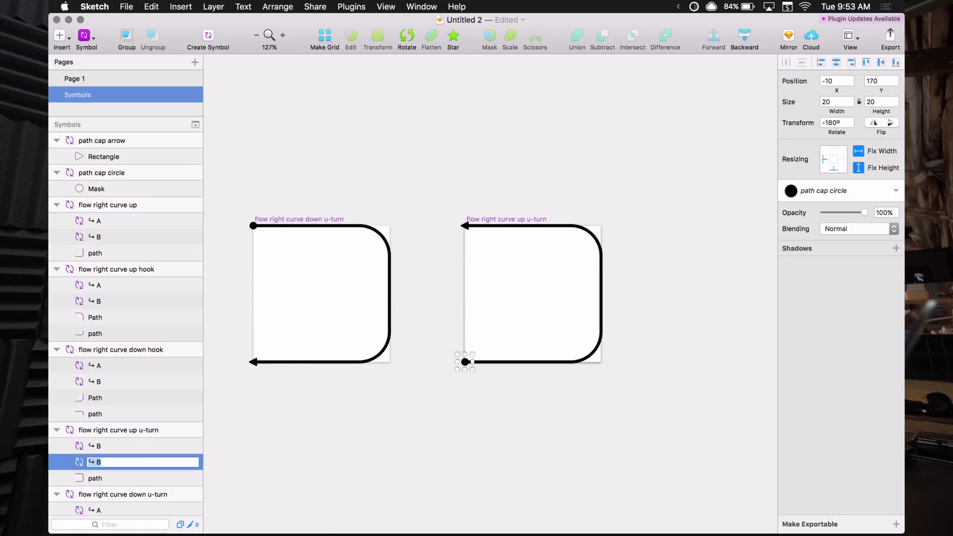
key(Return)
click(138, 468)
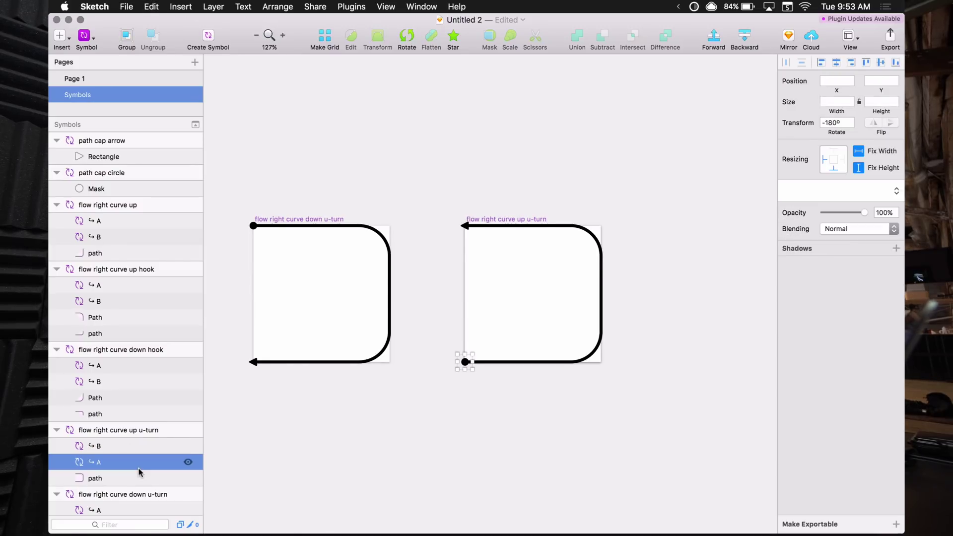
key(super+alt+Up)
click(485, 343)
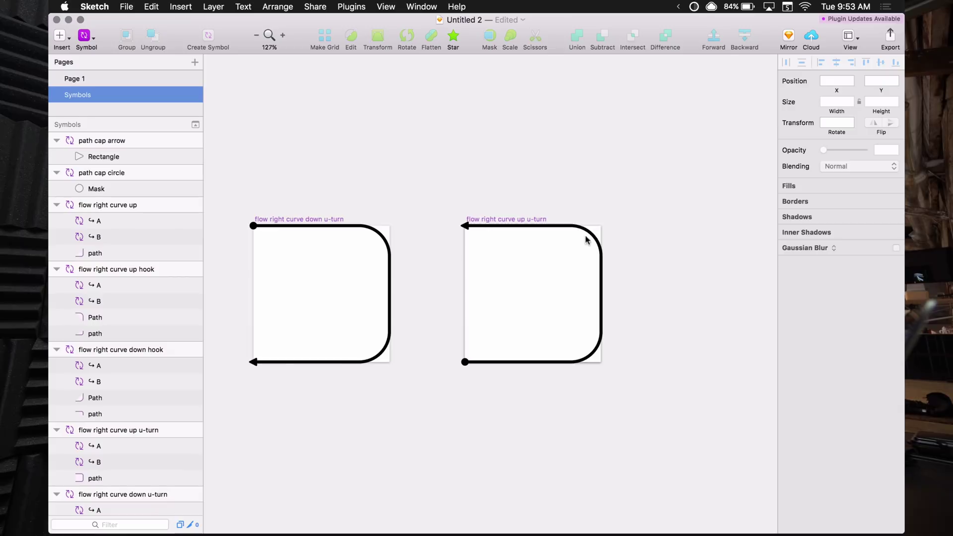
- Duplicate the flow right curve down symbol to the end of the row and rename the copy as flow right snake down
scroll(464, 197, down, 6)
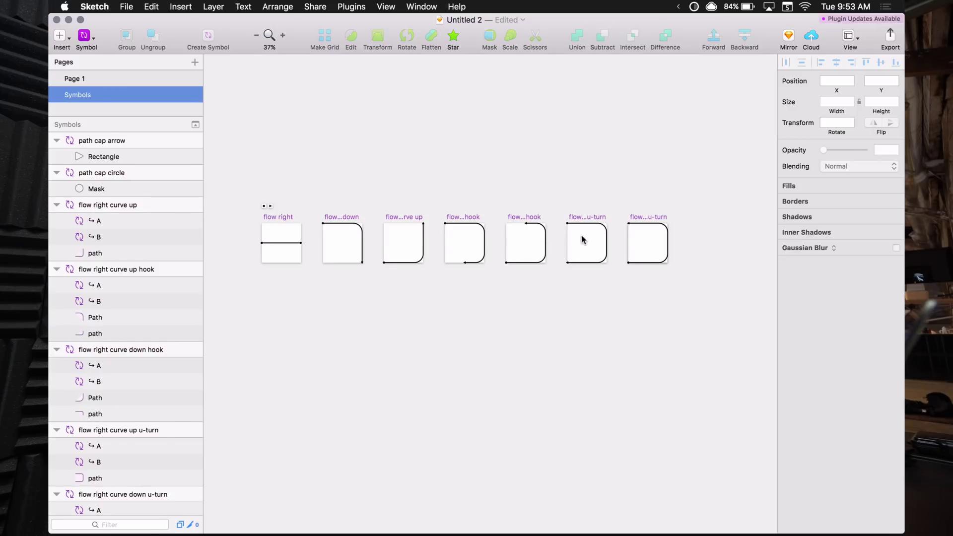
drag(614, 195, 527, 195)
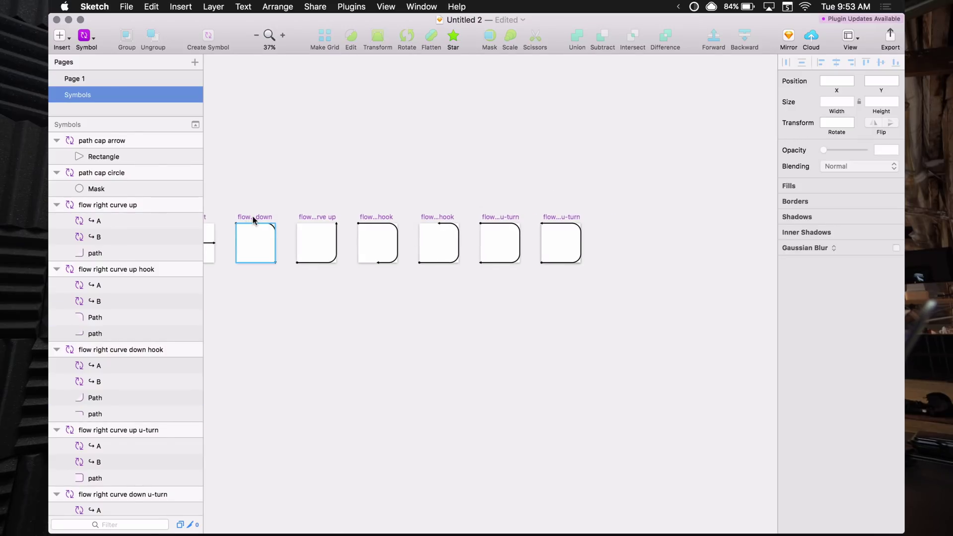
click(253, 219)
key(super+d)
click(468, 250)
scroll(469, 250, up, 5)
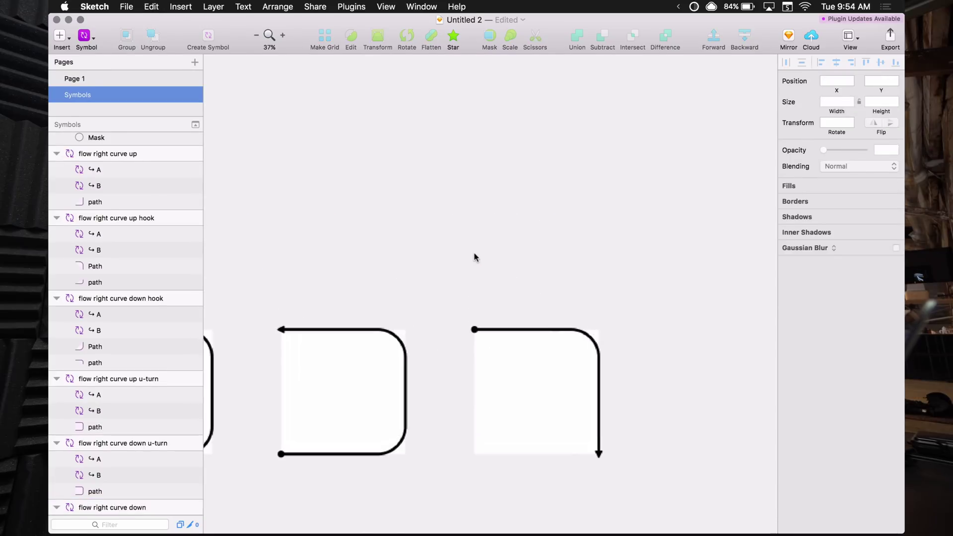
click(511, 324)
double_click(109, 507)
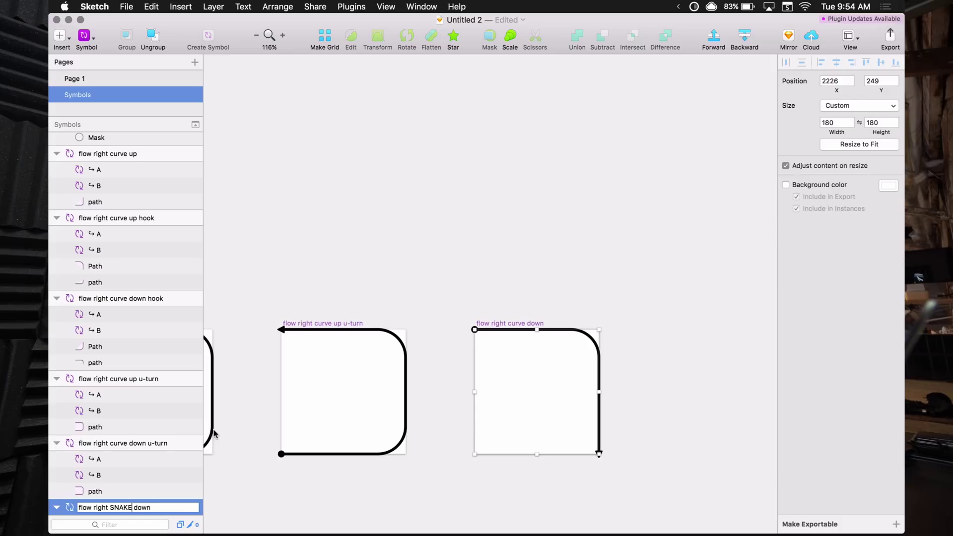
key(Return)
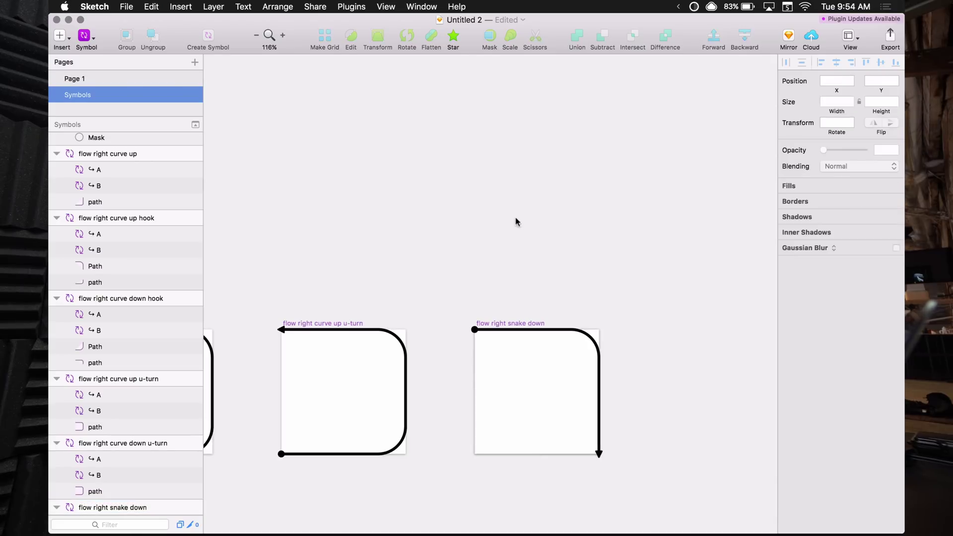
- Narrow the path in the flow right snake down symbol to a width of 90, keeping its left end in place
scroll(515, 222, down, 5)
scroll(514, 222, right, 3)
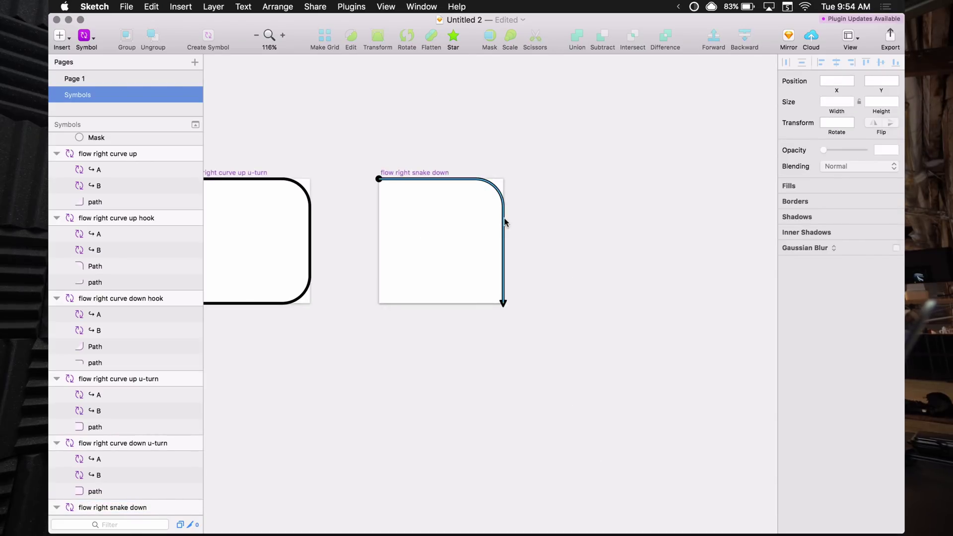
click(504, 251)
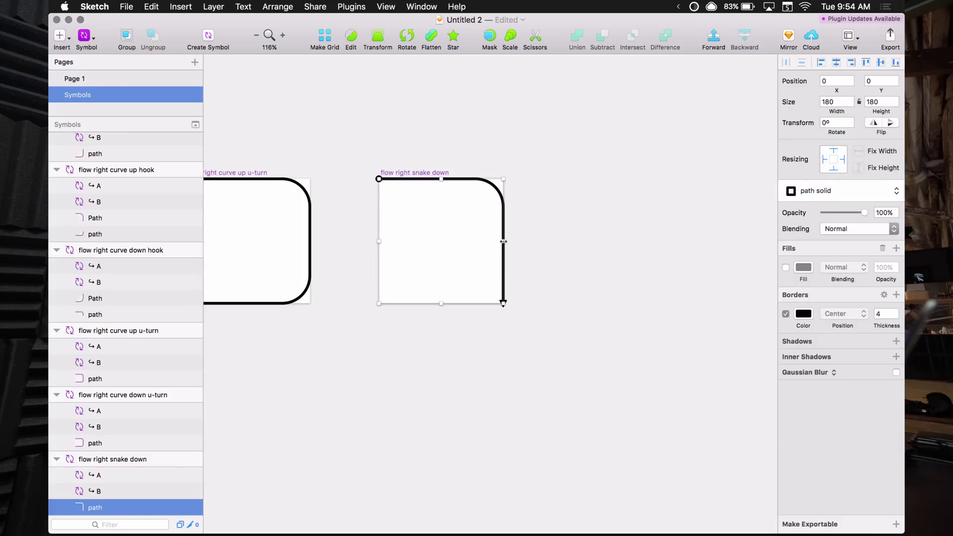
drag(503, 242, 446, 242)
scroll(433, 210, up, 5)
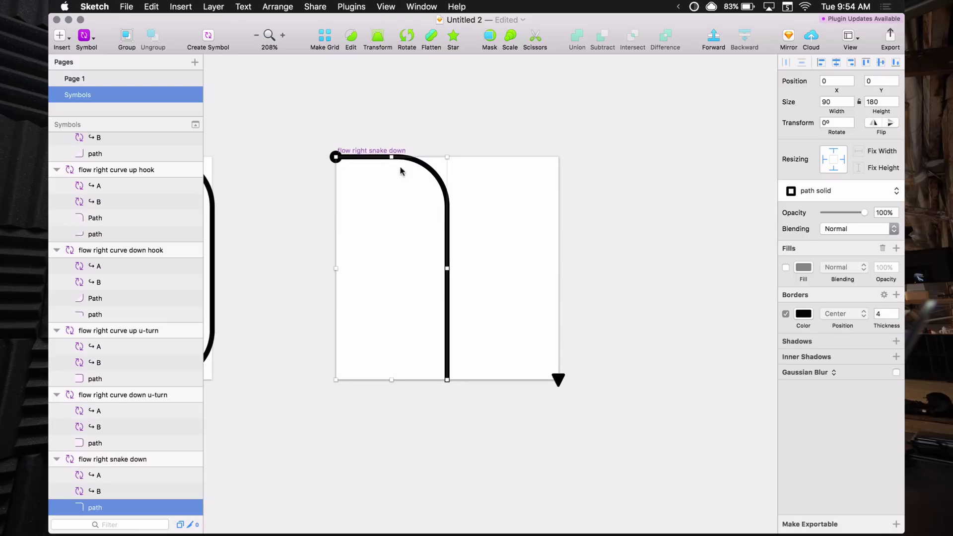
- Extend the snake path from its lower endpoint at 90, 180 with a straight segment to the arrow cap at 180, 180
double_click(433, 184)
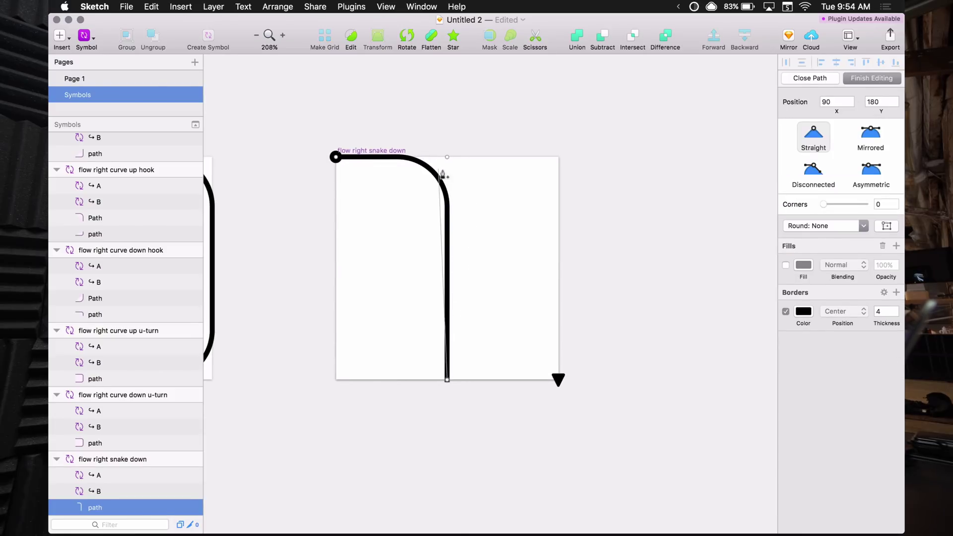
click(495, 157)
click(484, 139)
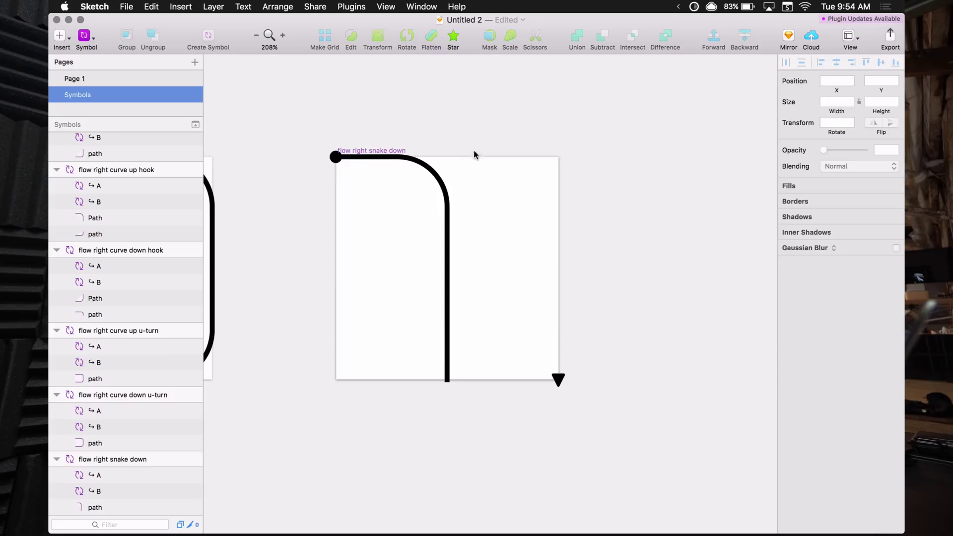
click(448, 236)
double_click(447, 238)
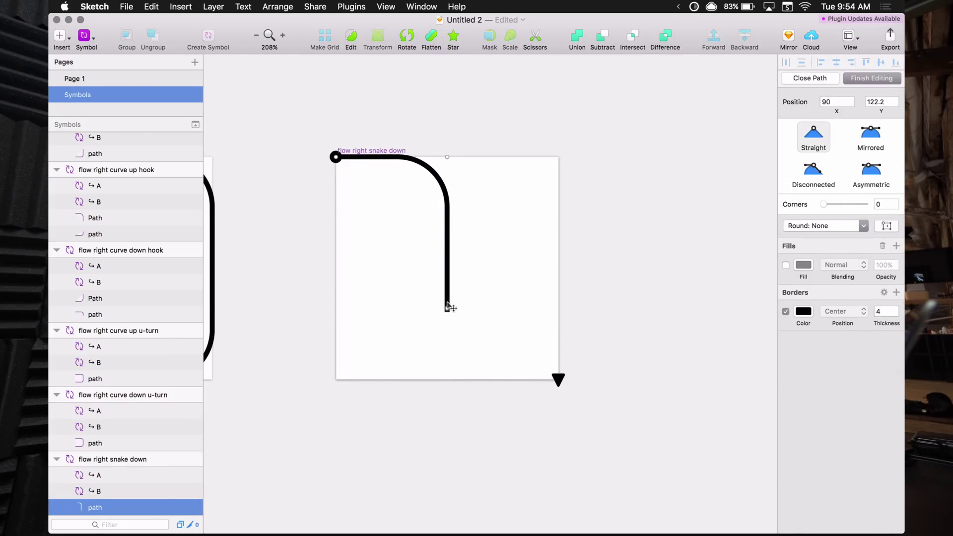
drag(447, 276, 447, 380)
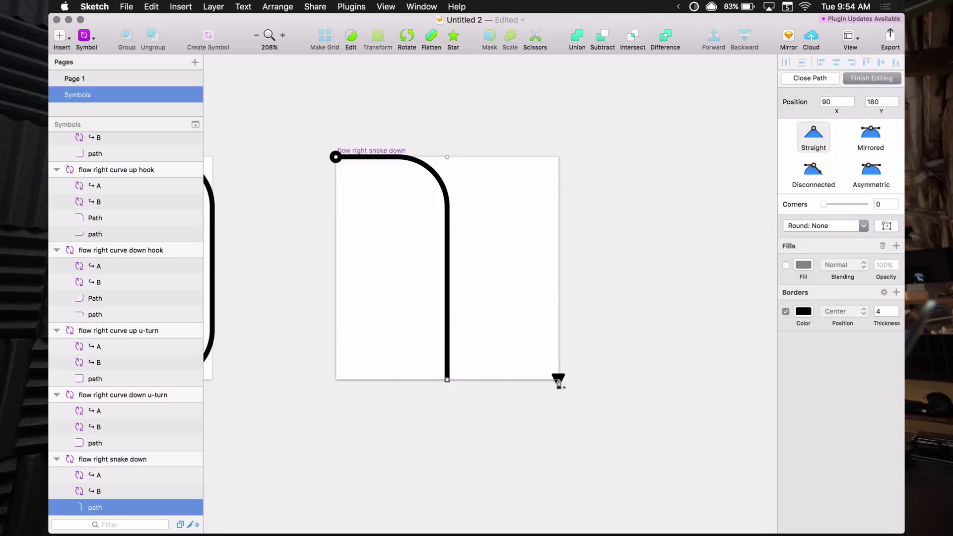
click(558, 381)
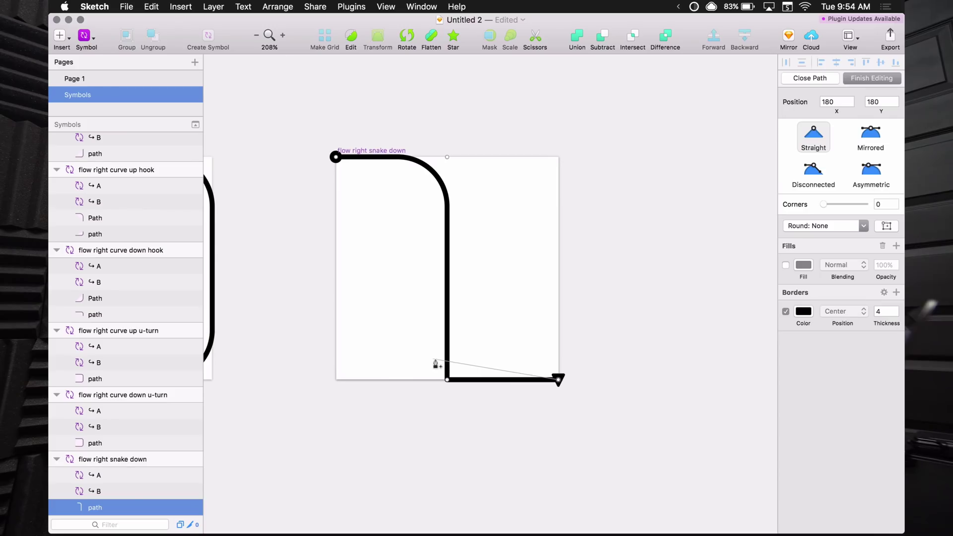
- Round the snake path's lower corner at 90, 180 with a corner radius of 40
click(447, 380)
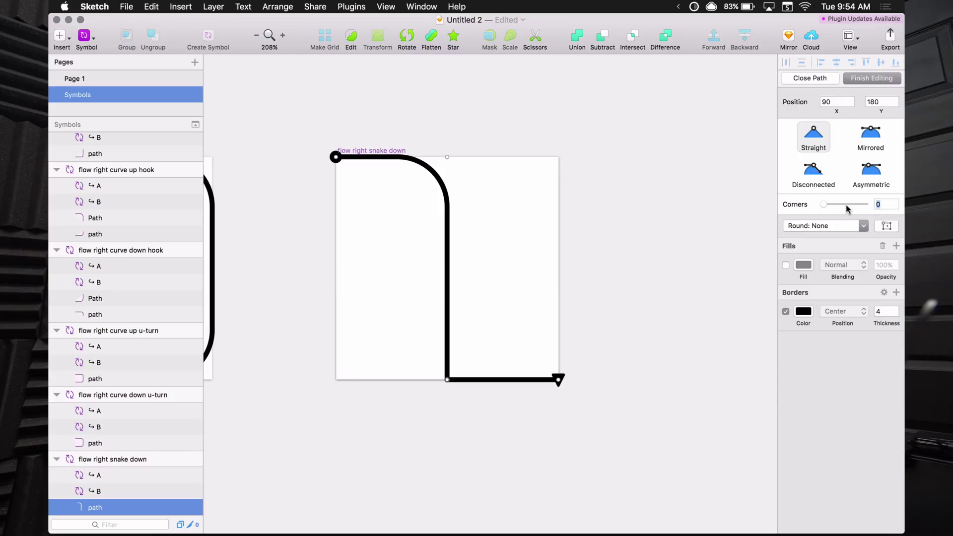
text(40)
key(Return)
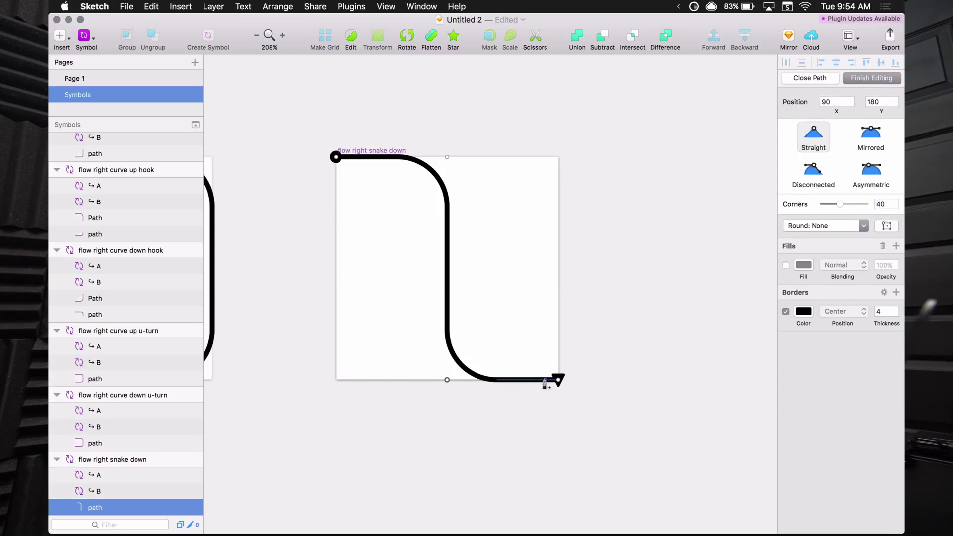
- Rotate the arrow cap of the flow right snake down symbol to 0° so it points right
click(546, 385)
click(559, 380)
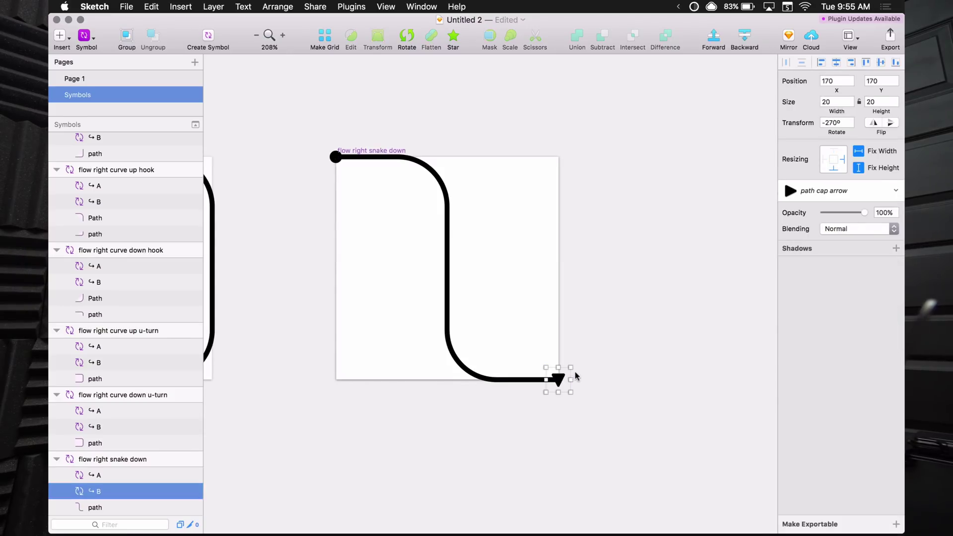
drag(572, 367, 542, 366)
click(602, 338)
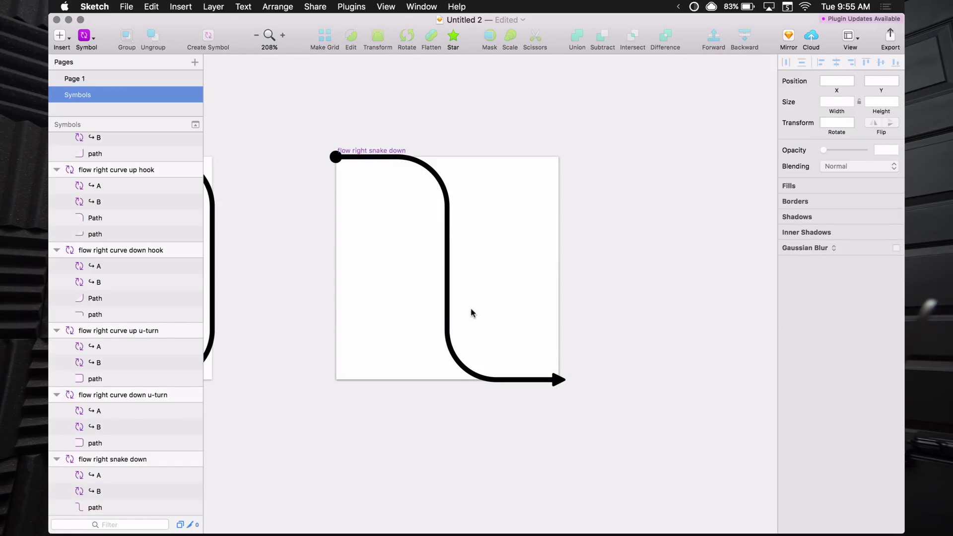
- Try enlarging the flow right snake down symbol from its lower-right corner to test how its path and caps resize
click(446, 312)
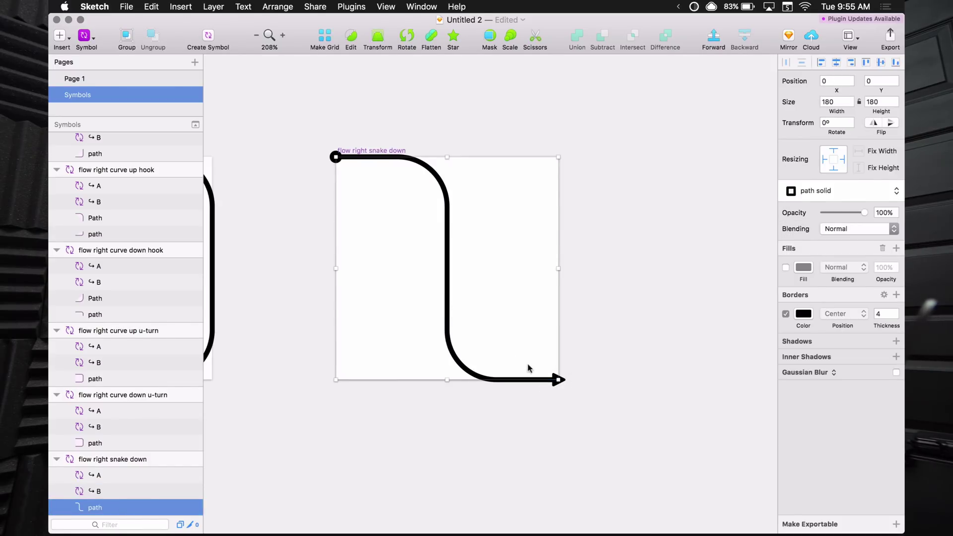
click(559, 380)
click(619, 281)
scroll(619, 281, down, 3)
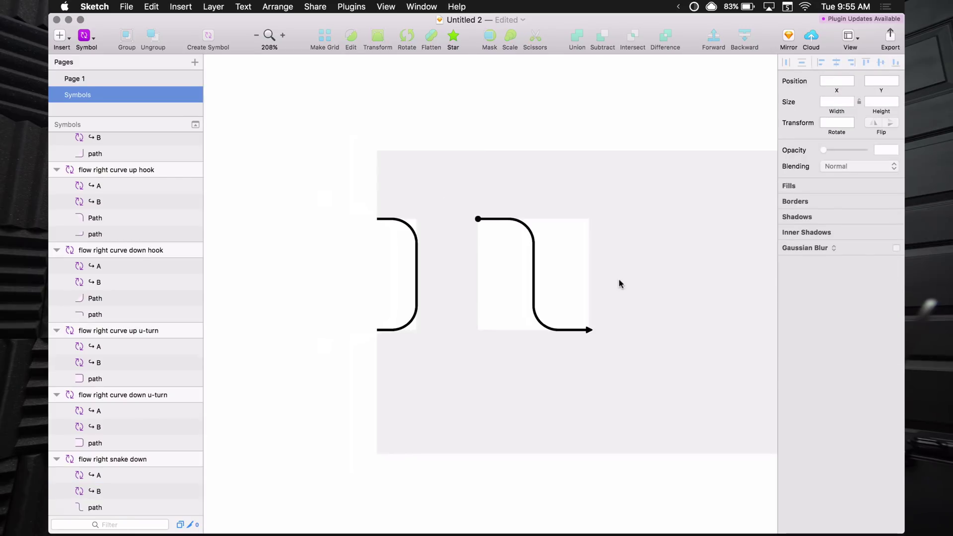
click(518, 210)
drag(592, 336, 691, 411)
key(super+z)
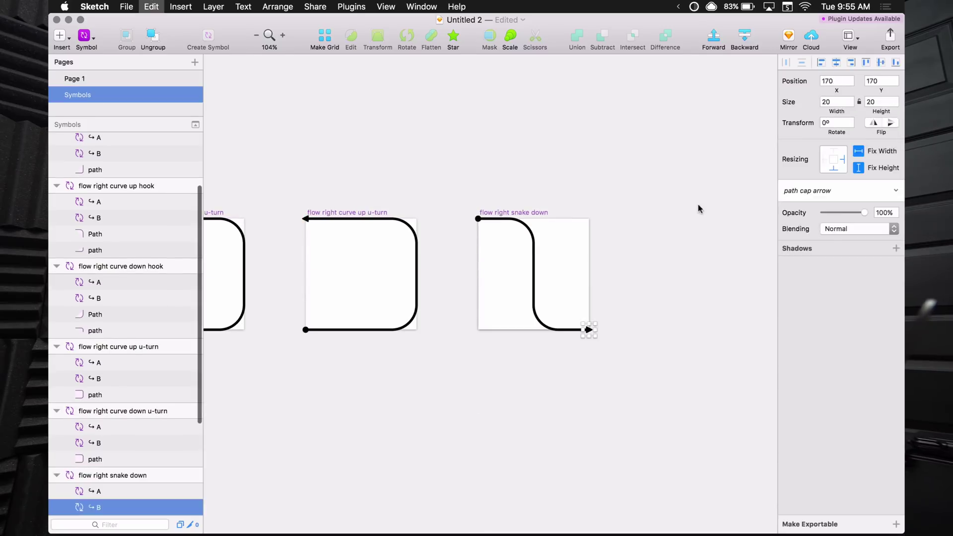
- Duplicate the flow right snake down symbol to the end of the row and rename the copy as flow right snake up
click(514, 212)
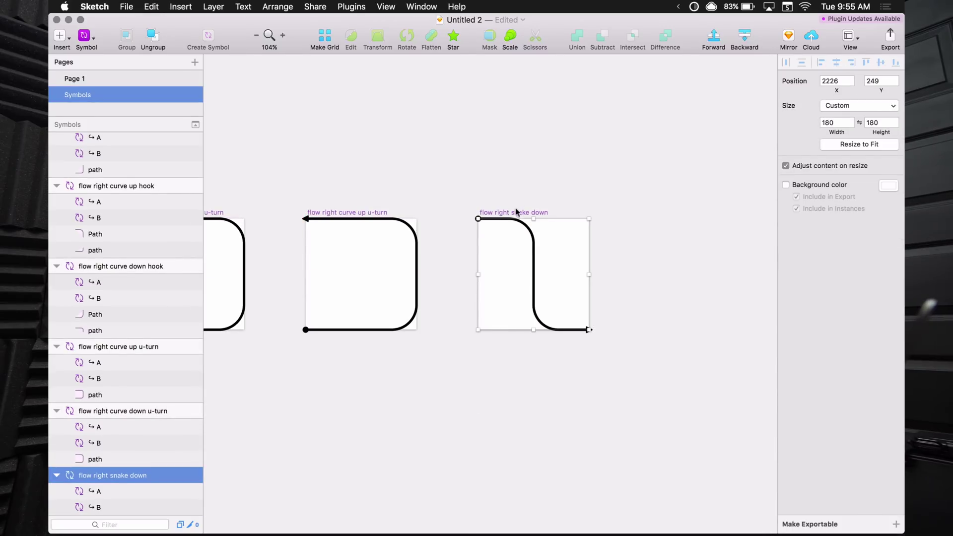
key(super+d)
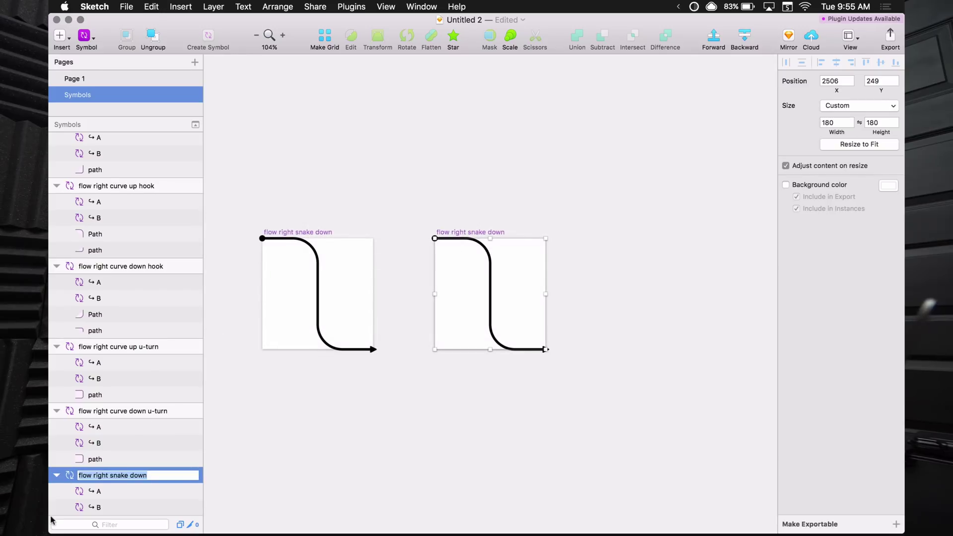
double_click(102, 475)
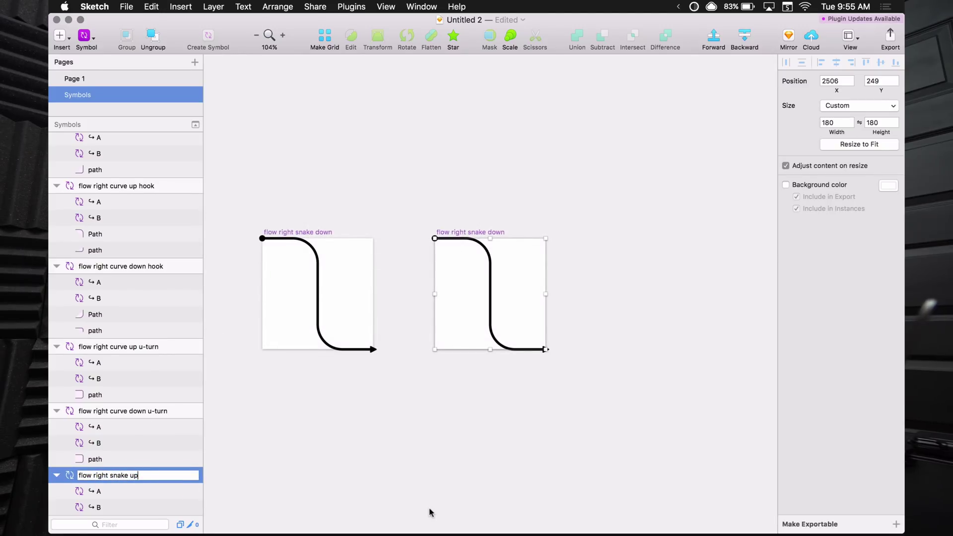
key(Return)
- Group the path and caps of the flow right snake up symbol, flip them vertically and ungroup them
drag(407, 189, 566, 382)
key(super+g)
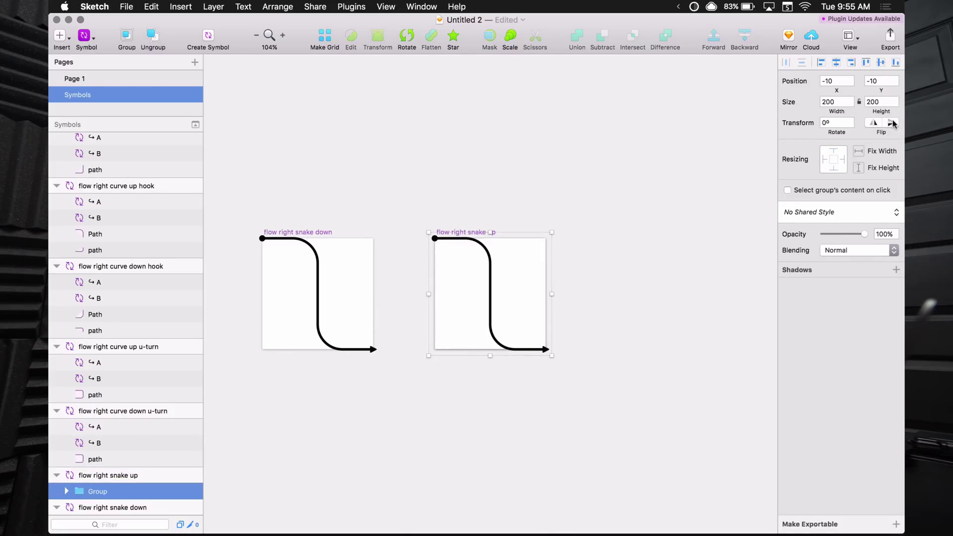
click(892, 123)
click(588, 261)
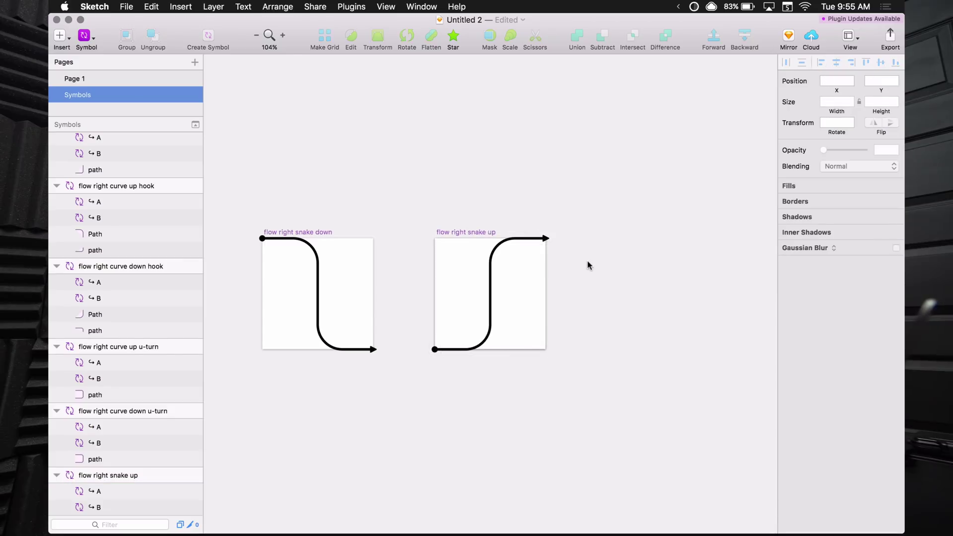
- Adjust the resizing constraints of the snake up symbol's two caps, pinning the circle cap to the left and bottom edges
scroll(588, 261, up, 3)
scroll(497, 332, down, 2)
click(550, 185)
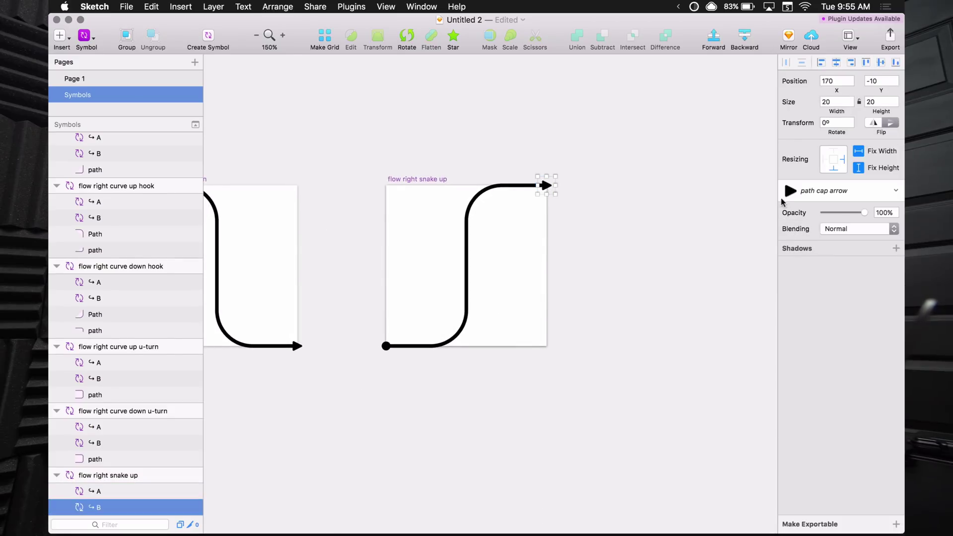
click(386, 346)
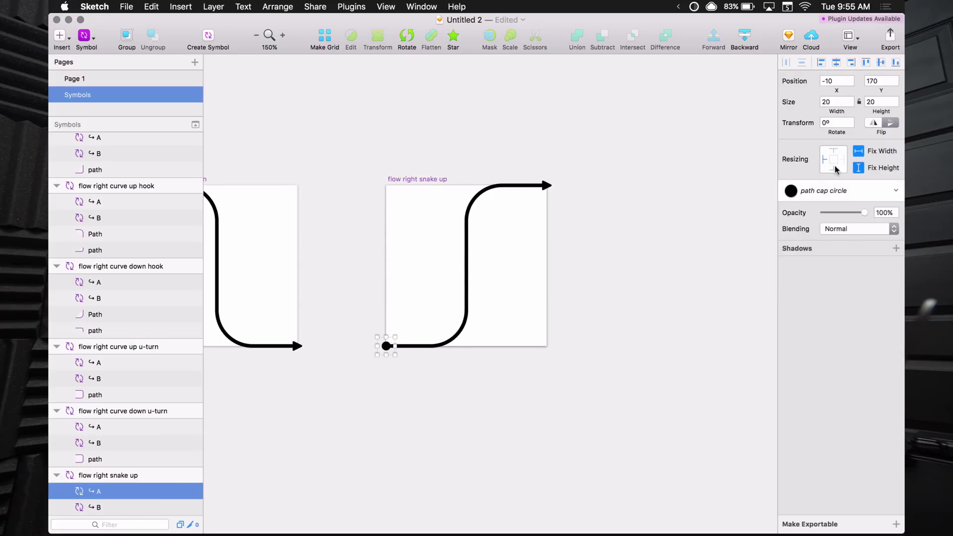
- Try enlarging the flow right snake up symbol from its lower-right corner to test its resizing constraints
click(430, 194)
drag(547, 346, 681, 437)
key(super+z)
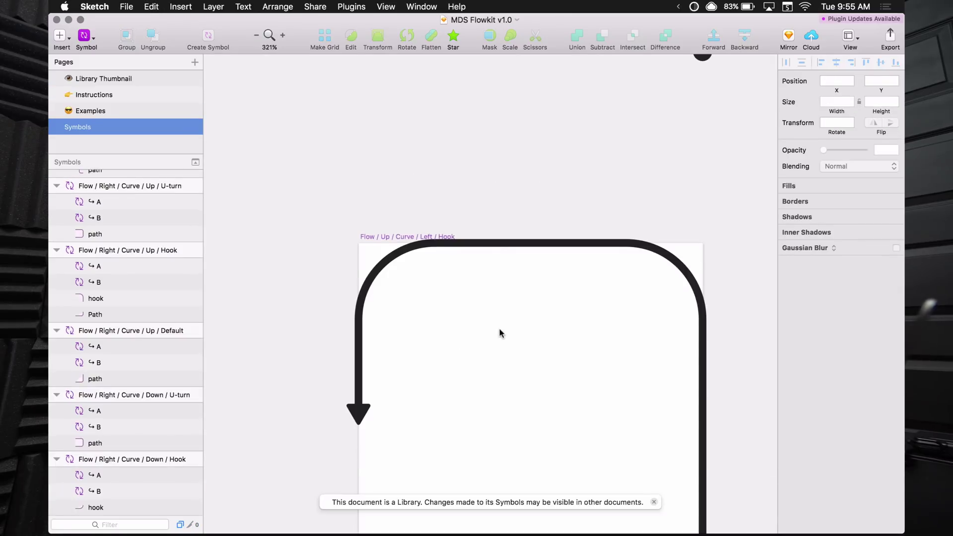
- Switch to the MDS Flowkit v1.0 document and examine how its Flow / Right / Snake / Down / Hook symbol is built
scroll(501, 333, down, 3)
scroll(501, 333, down, 10)
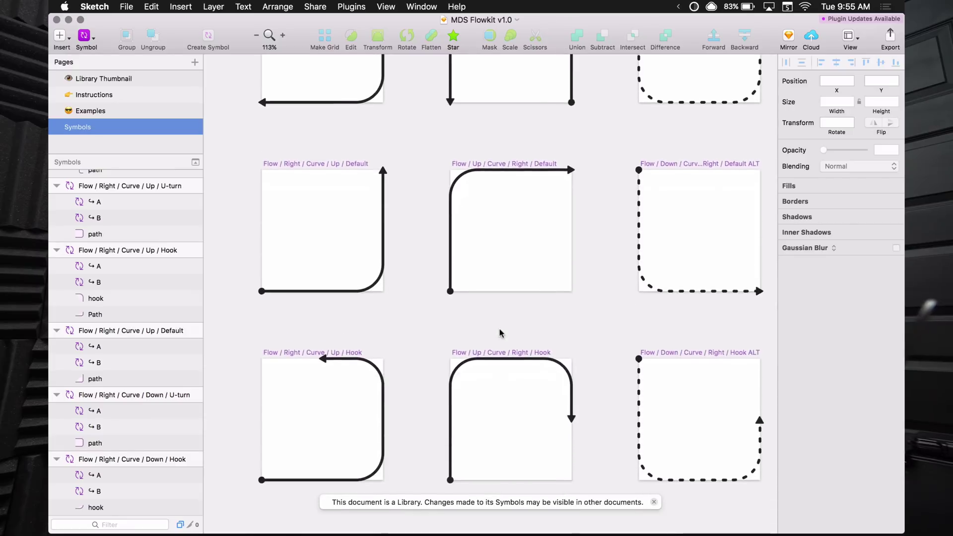
scroll(500, 333, down, 10)
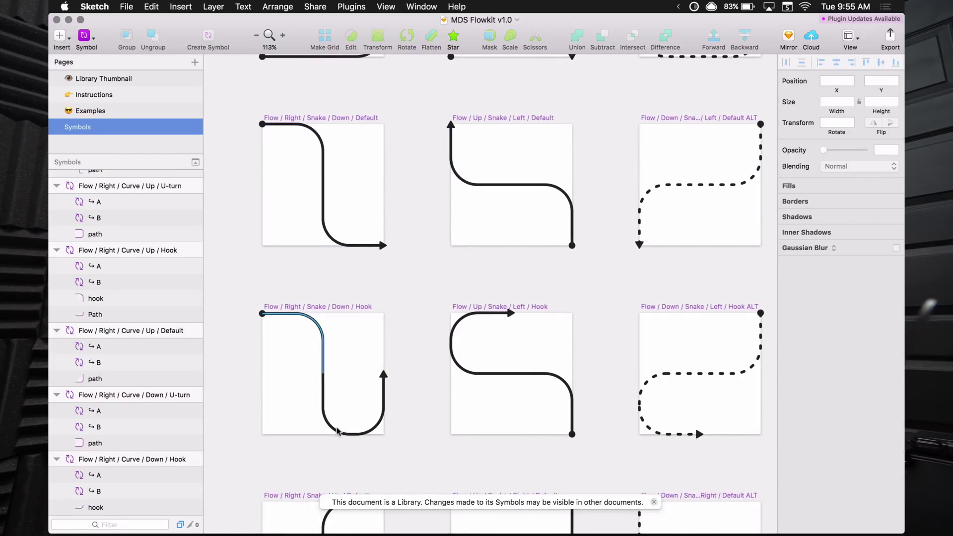
click(385, 402)
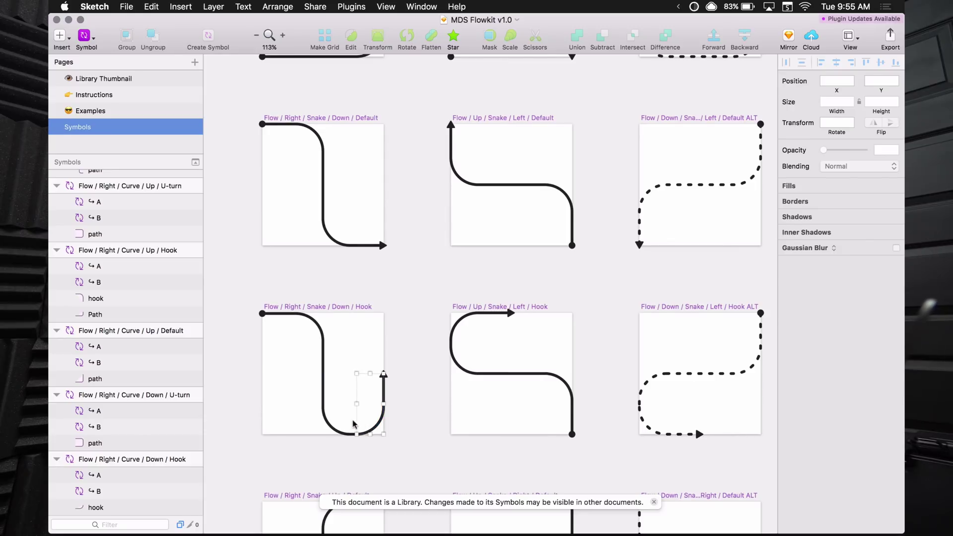
click(437, 395)
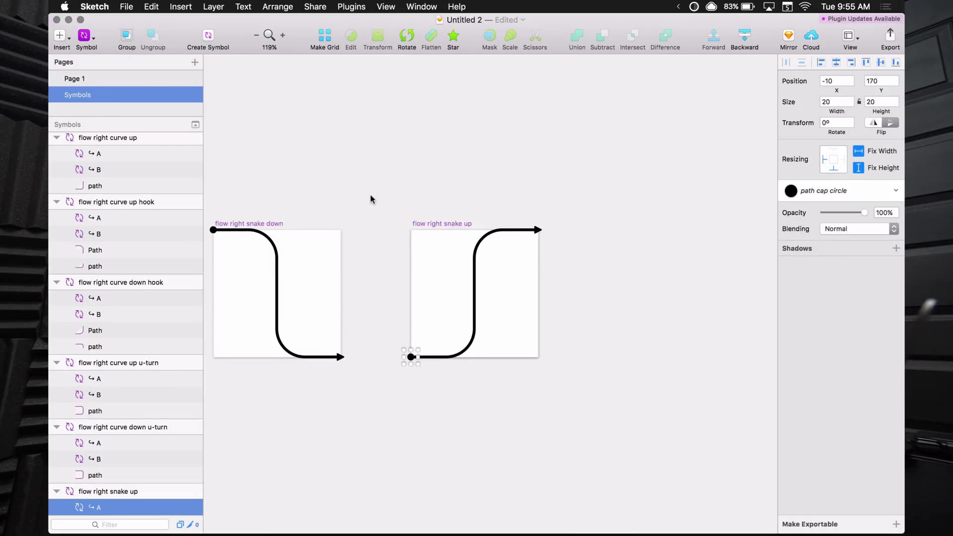
- Back in the Untitled 2 document, try stretching the flow right curve up hook symbol upward to a height of 463
scroll(372, 198, left, 2)
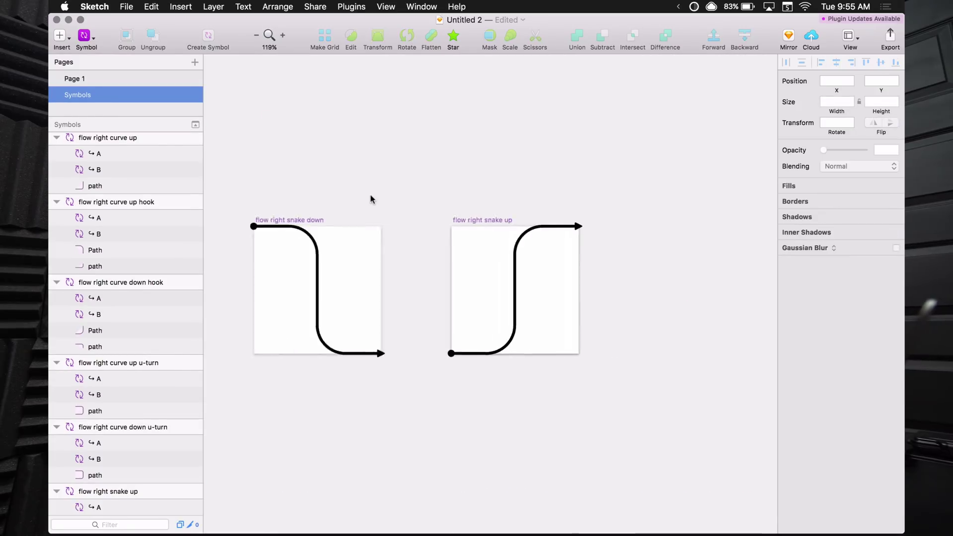
key(super+minus)
click(352, 201)
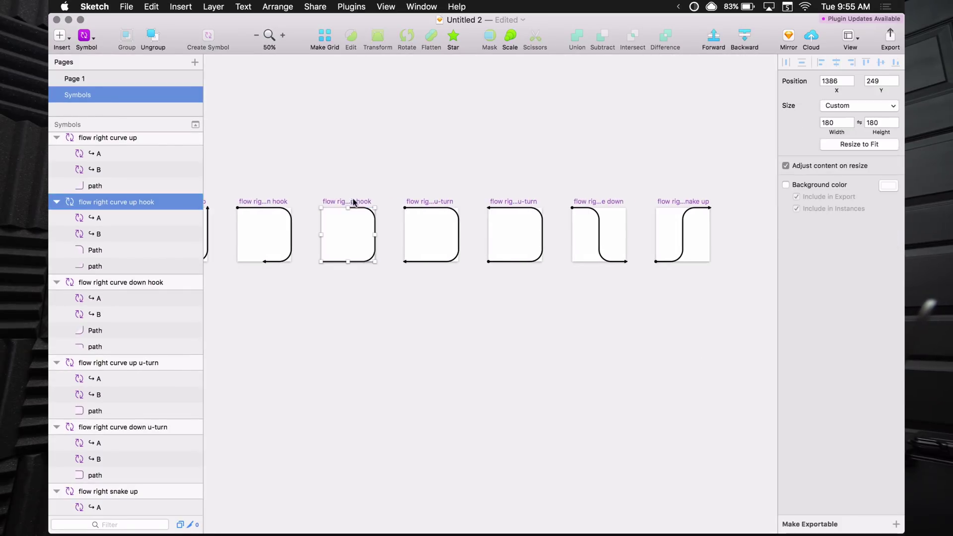
drag(374, 208, 376, 121)
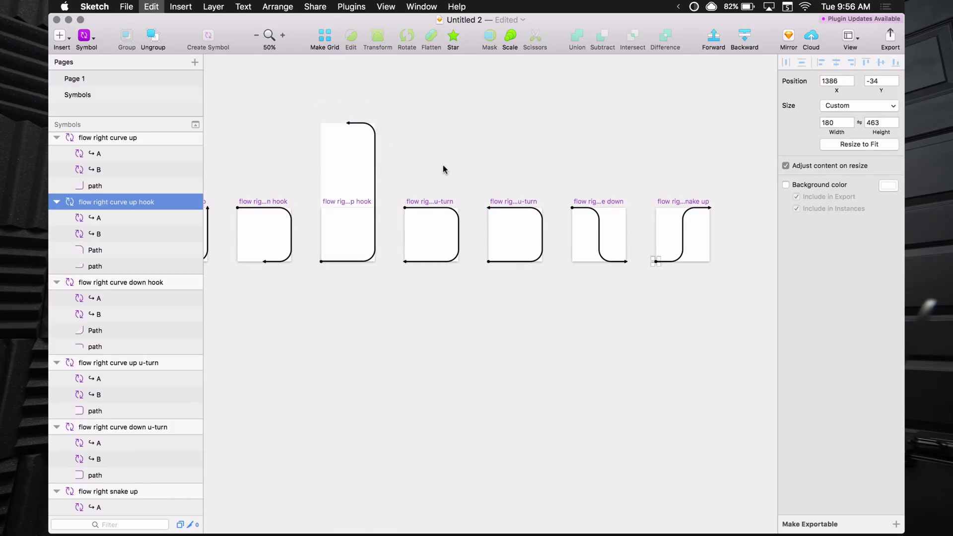
key(super+z)
scroll(509, 173, right, 2)
scroll(634, 224, up, 5)
scroll(575, 233, right, 5)
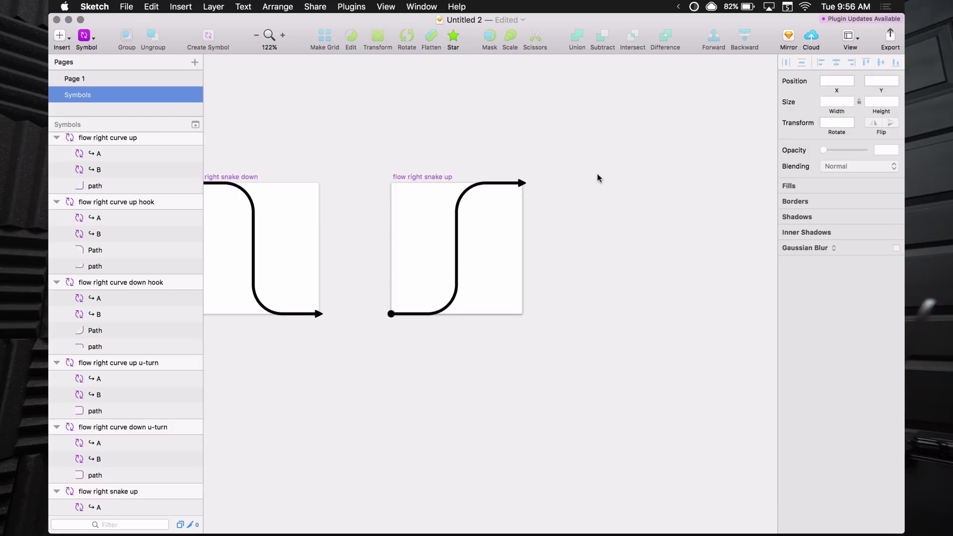
click(430, 174)
scroll(408, 150, down, 3)
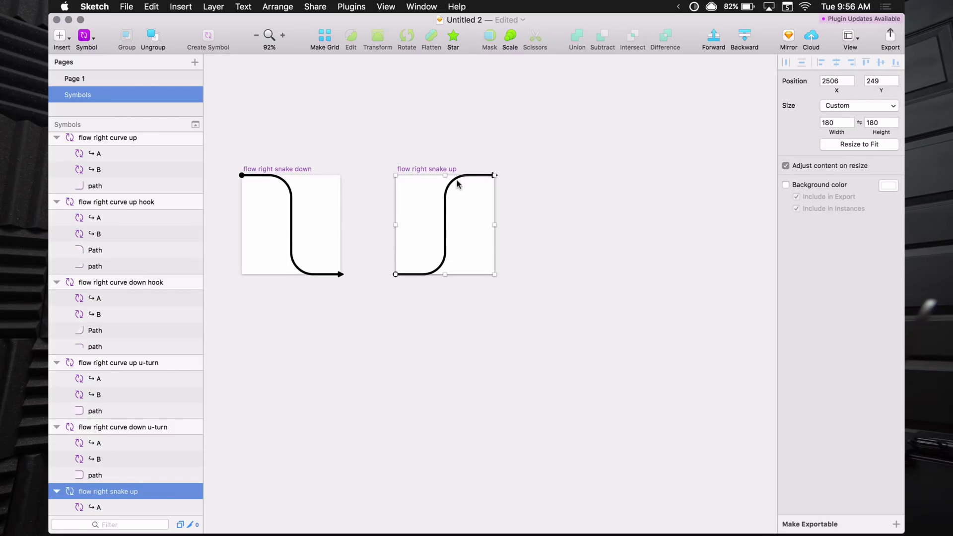
click(445, 229)
click(434, 168)
scroll(408, 356, left, 5)
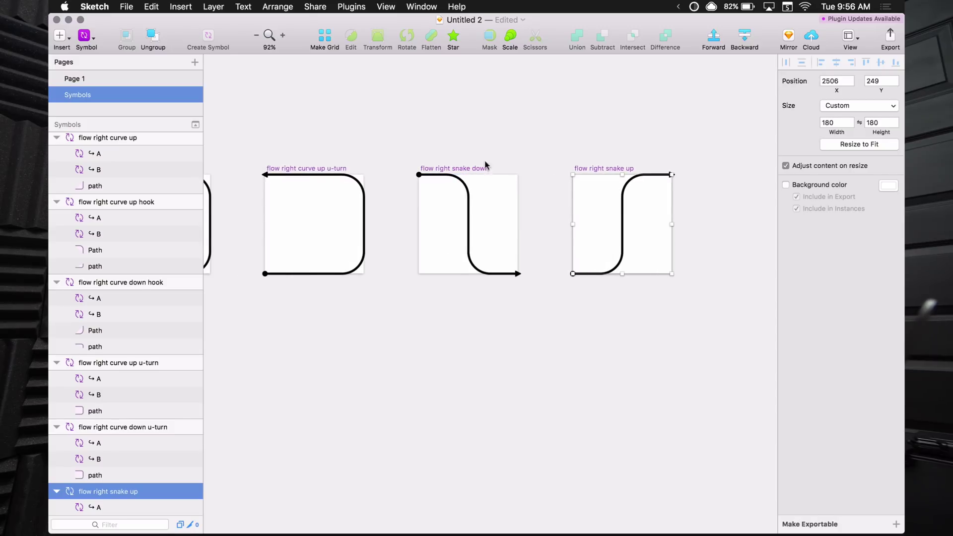
- Duplicate the flow right snake down symbol to the end of the row and rename the copy as flow right snake down hook
click(464, 167)
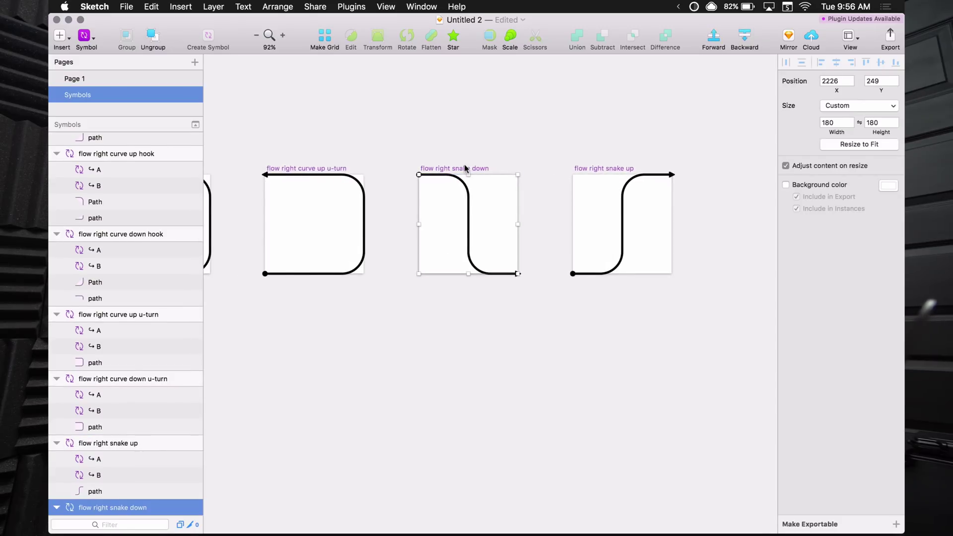
key(cmd+d)
key(cmd+r)
key(Right)
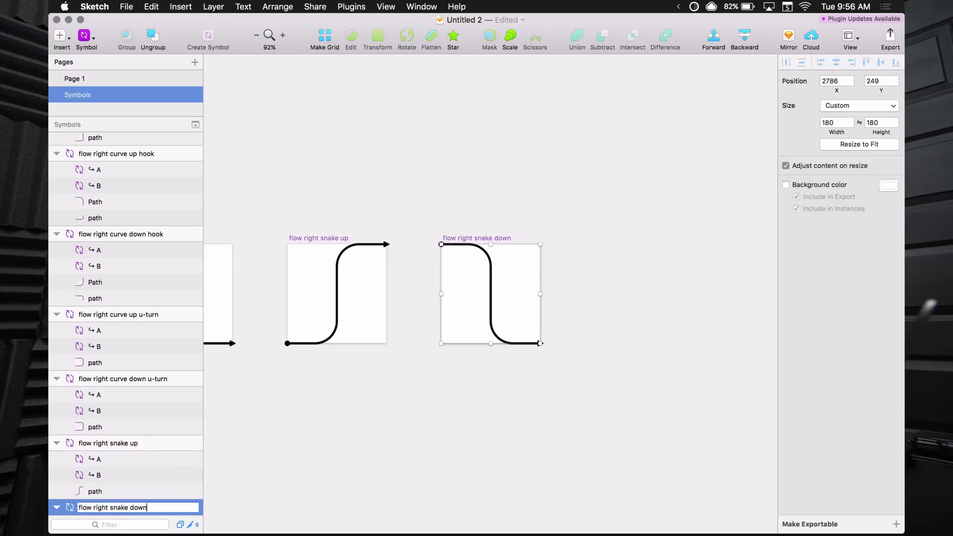
text(hook)
key(Return)
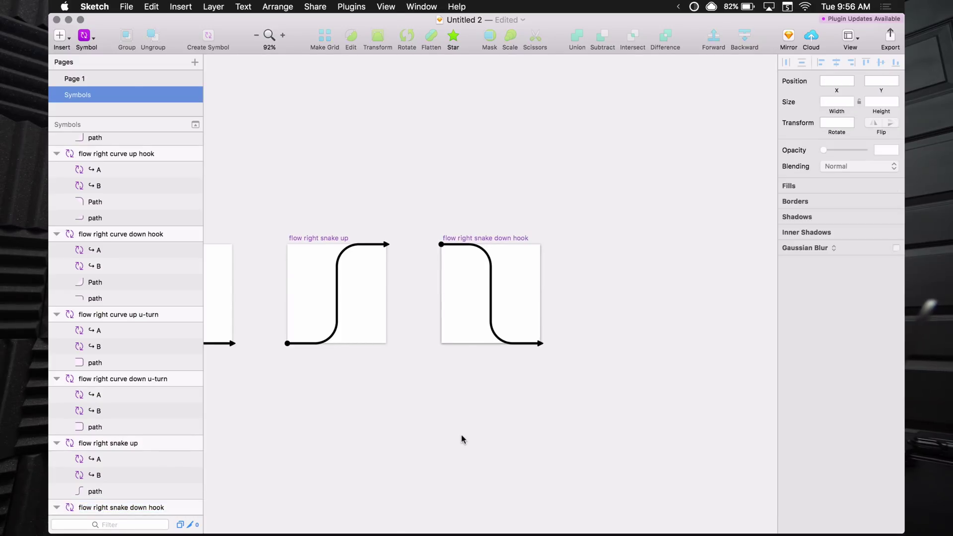
- Shorten the lower horizontal end of the flow right snake down hook symbol's path so the path is 135 wide
scroll(462, 439, left, 10)
scroll(462, 440, left, 5)
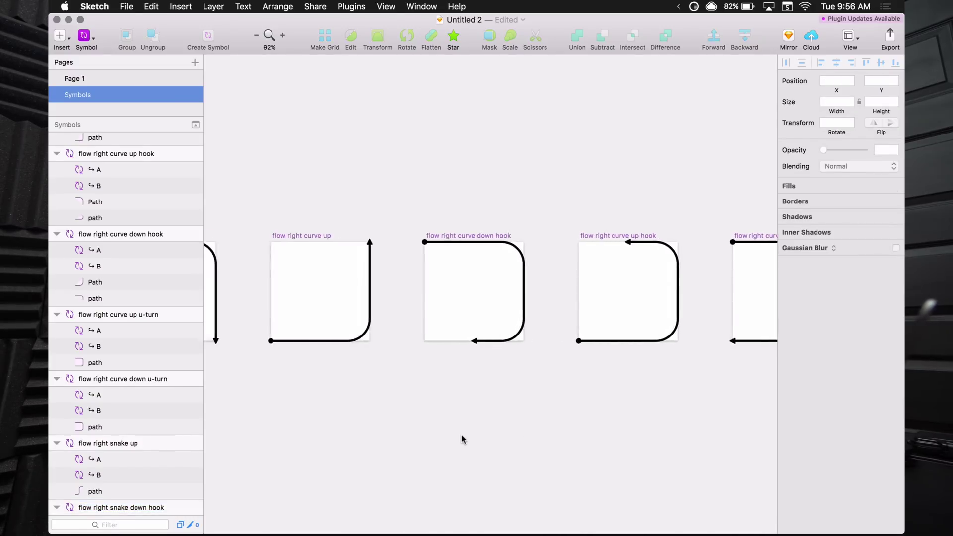
scroll(462, 439, right, 15)
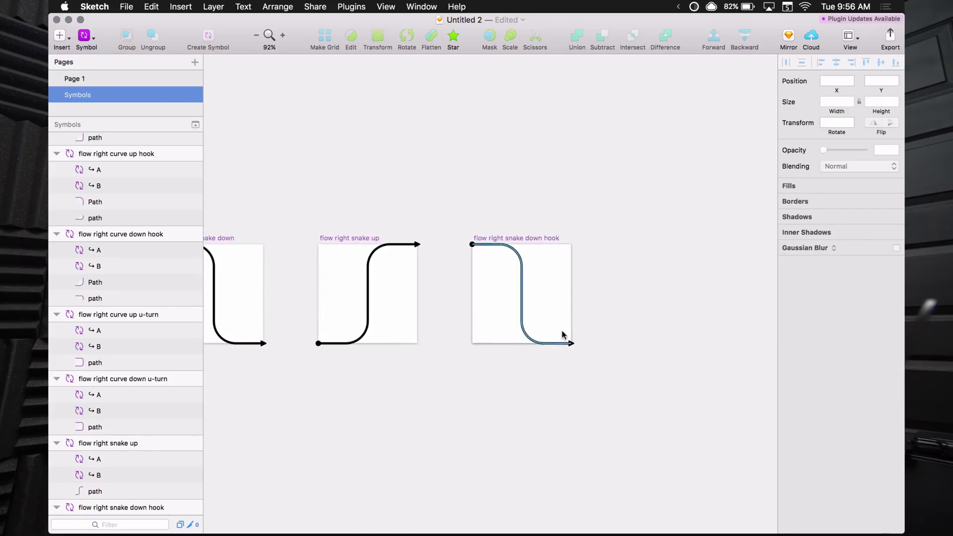
scroll(561, 329, up, 5)
click(539, 374)
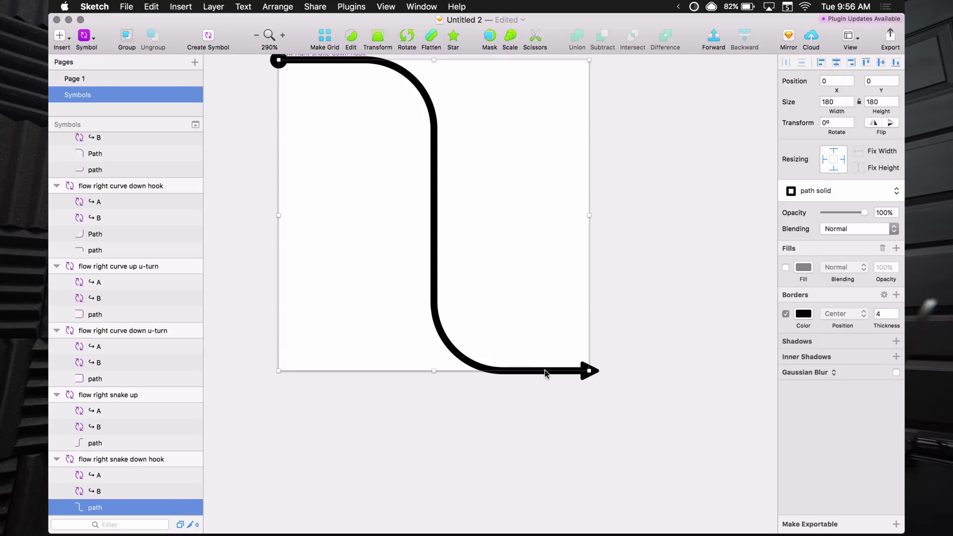
double_click(544, 370)
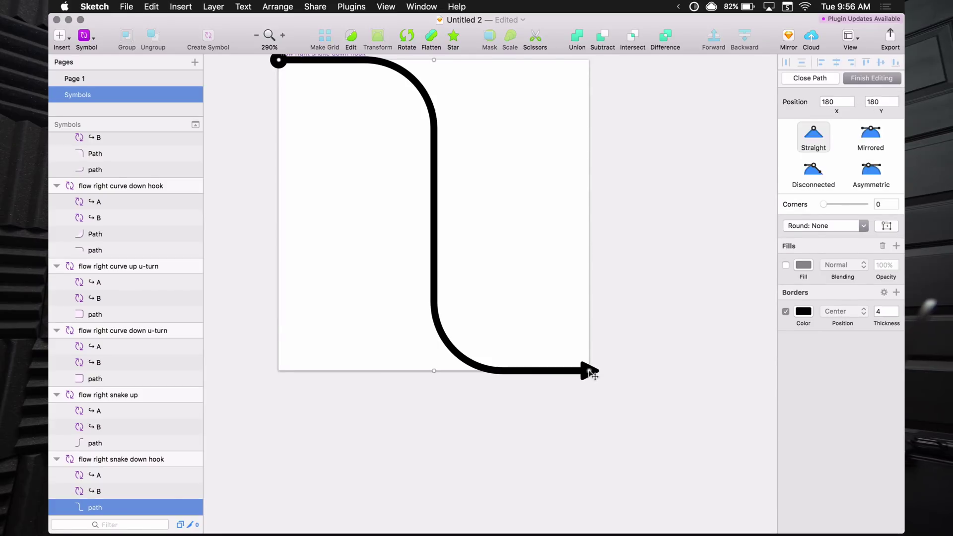
drag(590, 372, 512, 374)
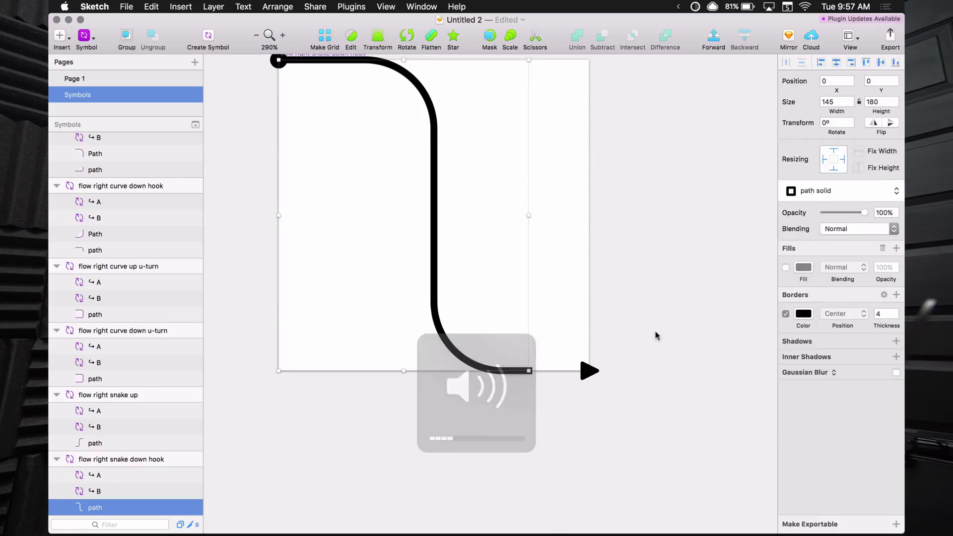
key(Escape)
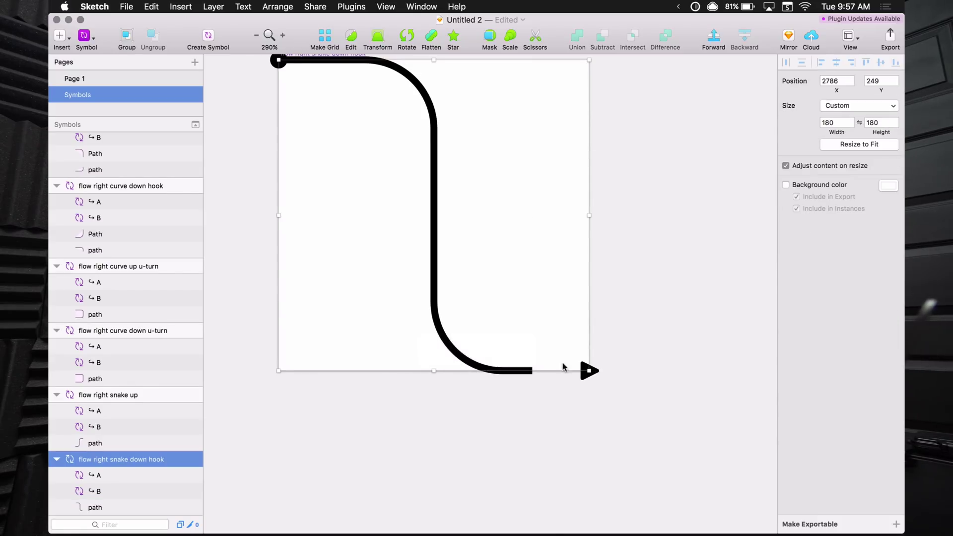
click(513, 372)
key(Return)
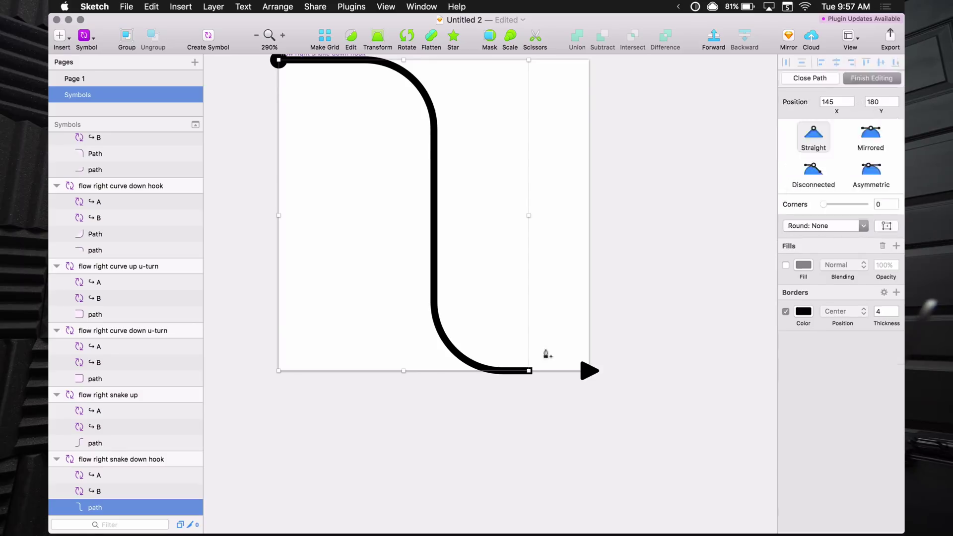
key(super+z)
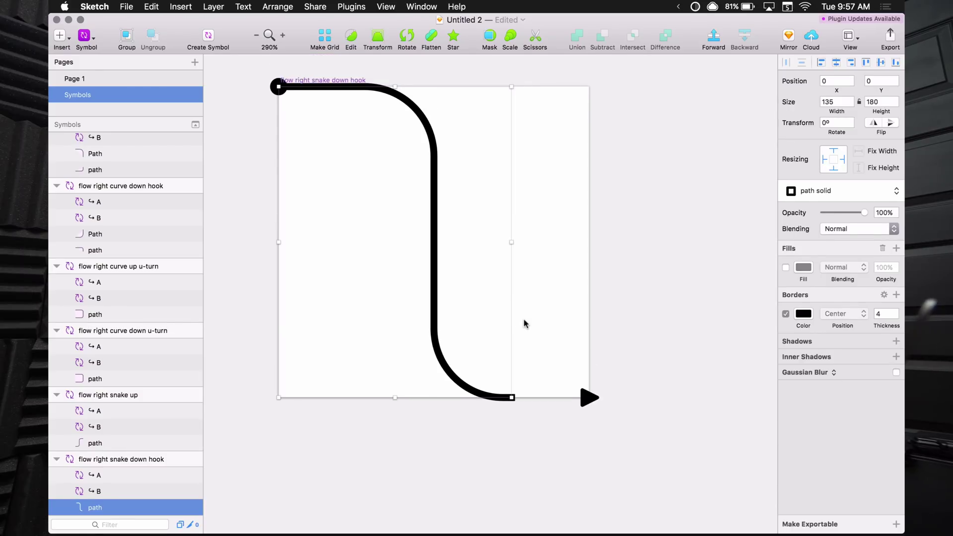
- Draw a 45 × 90 rectangle in the symbol's lower-right corner at X 135, Y 90, and apply the path solid style
key(v)
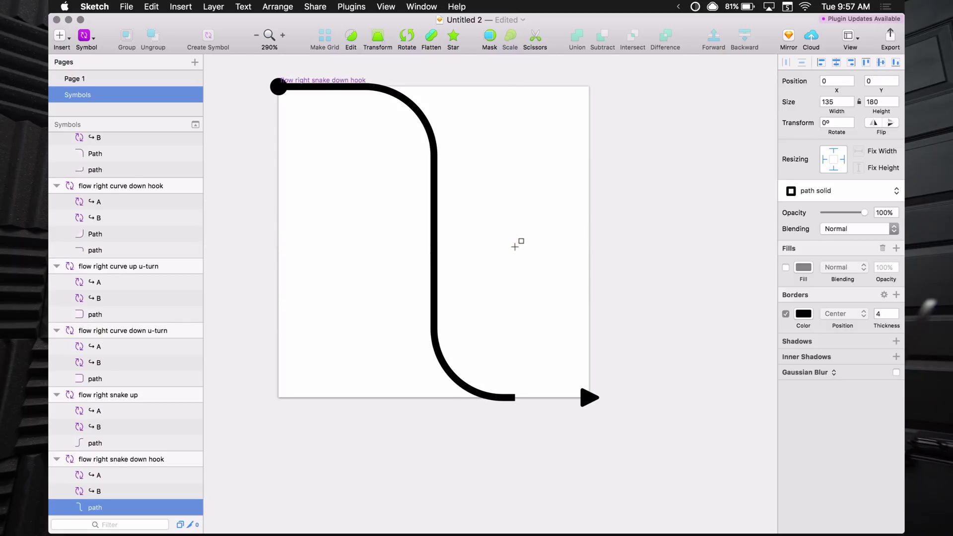
drag(515, 257, 589, 398)
mouse_move(551, 252)
mouse_down()
mouse_move(550, 229)
mouse_move(550, 242)
mouse_up()
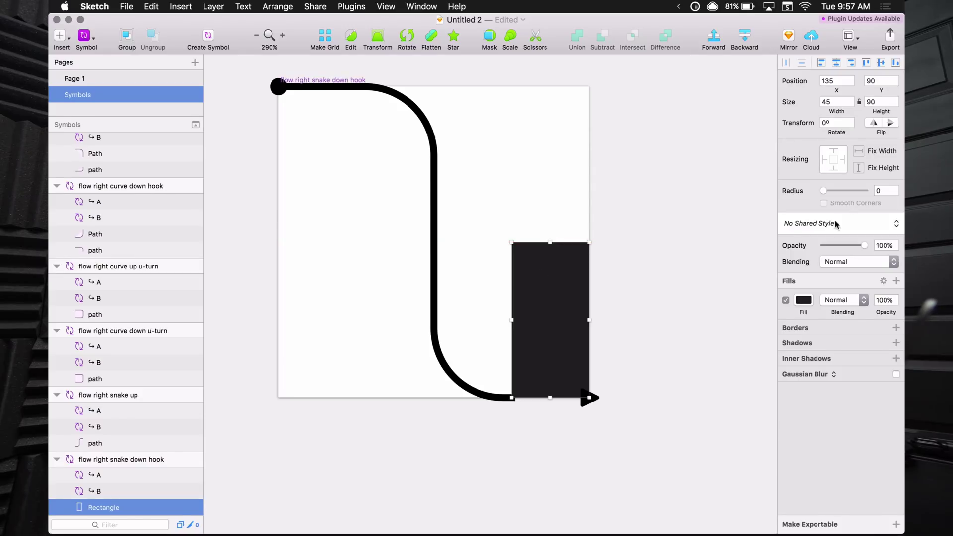
click(850, 223)
click(833, 244)
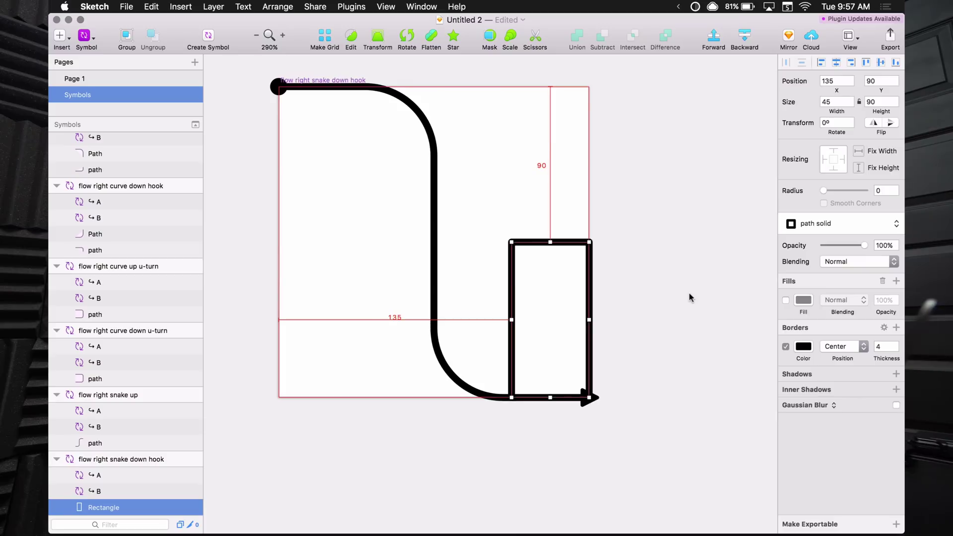
- Cut away the rectangle's left and top sides with Scissors and round its remaining lower-right corner to 40
key(alt+x)
click(512, 296)
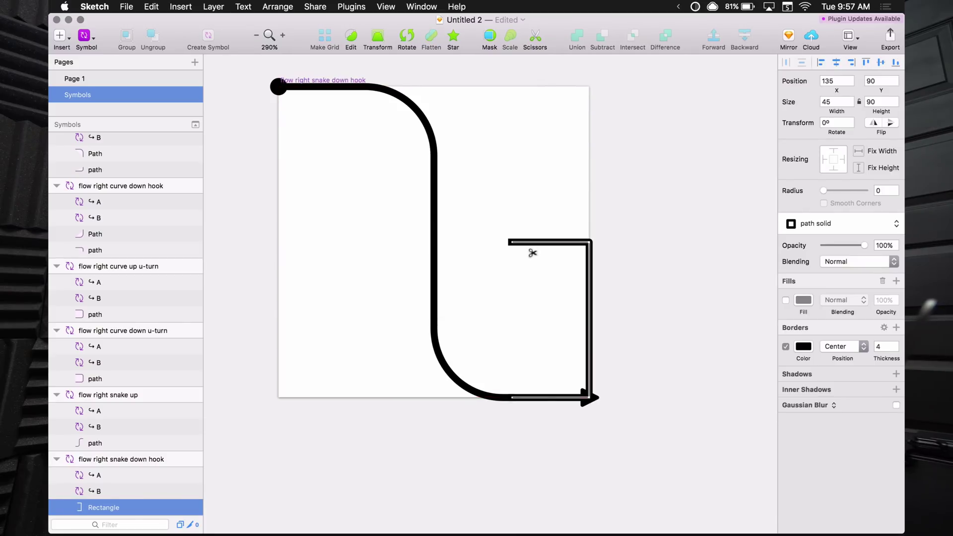
click(541, 242)
key(Escape)
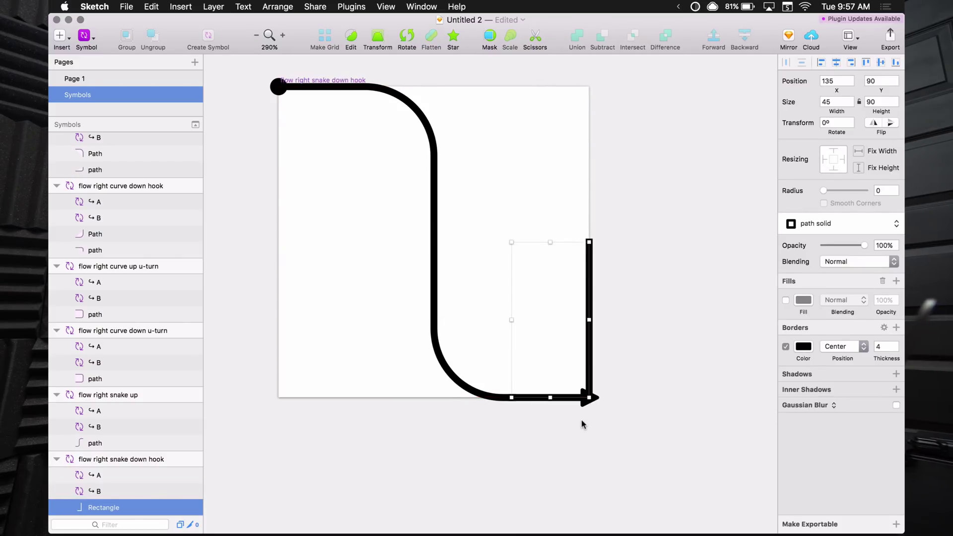
key(Return)
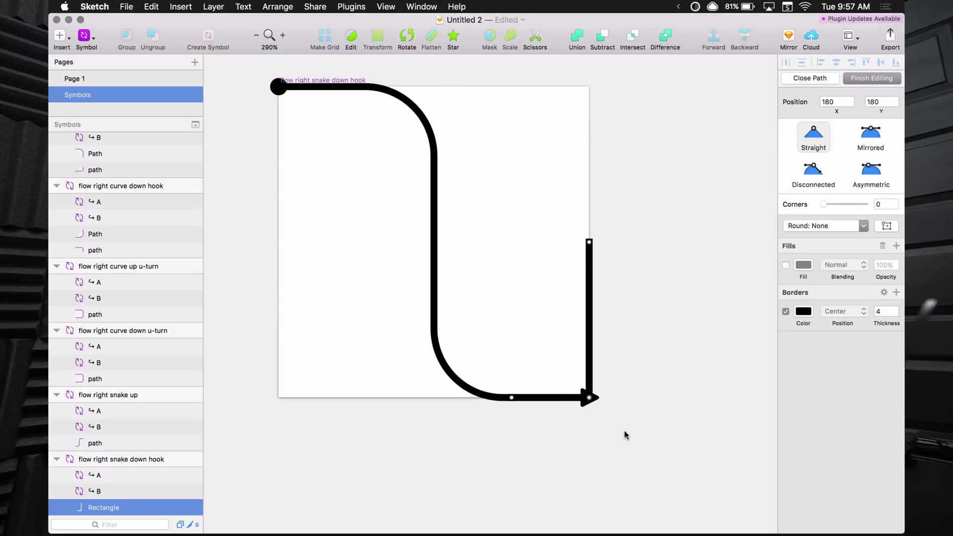
text(40)
key(Return)
- Rotate the arrow end cap to -90º and place it at the upper end of the new hook segment
click(589, 397)
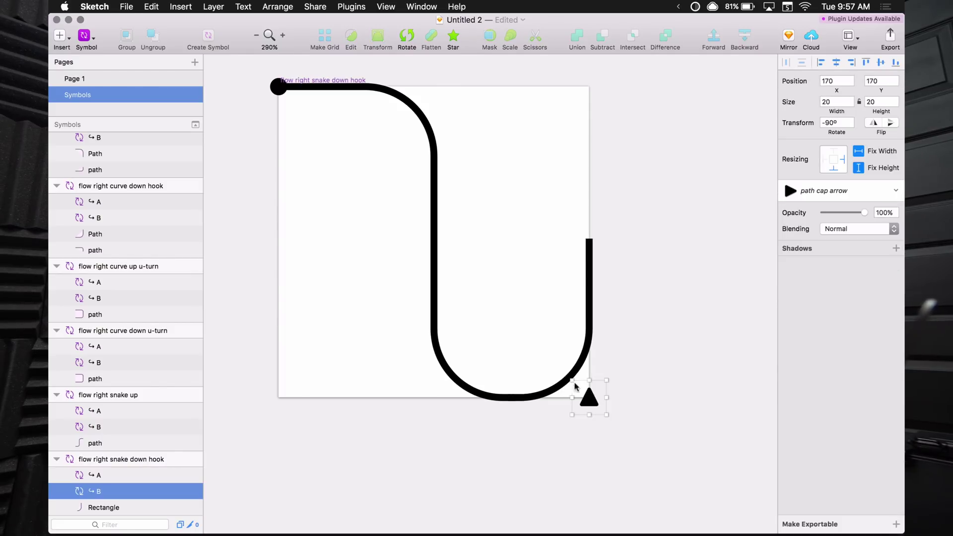
key(ctrl+shift+r)
click(651, 350)
scroll(651, 350, left, 3)
scroll(650, 351, up, 2)
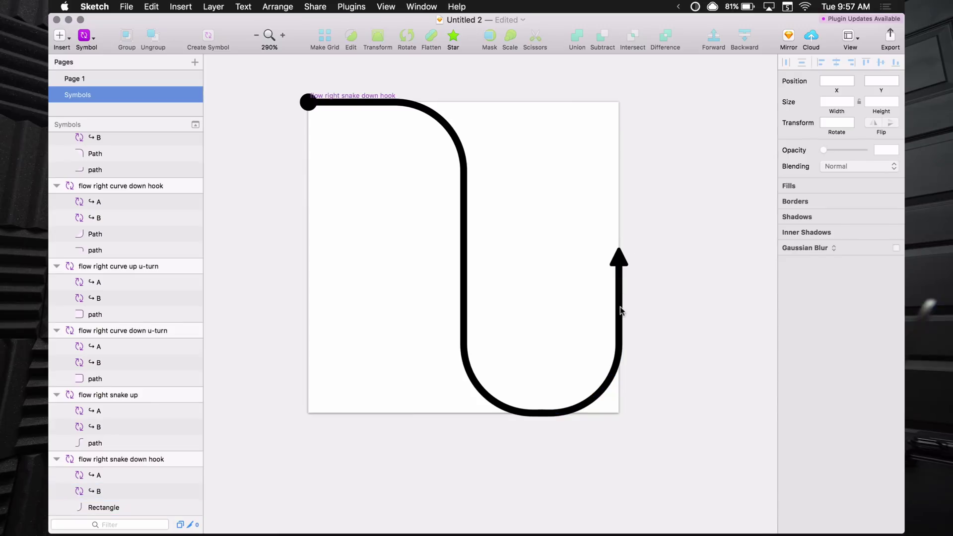
- Pin the hook segment to the symbol's right and bottom edges, and the arrow cap to the right edge only
click(620, 308)
scroll(616, 310, right, 2)
scroll(613, 312, right, 2)
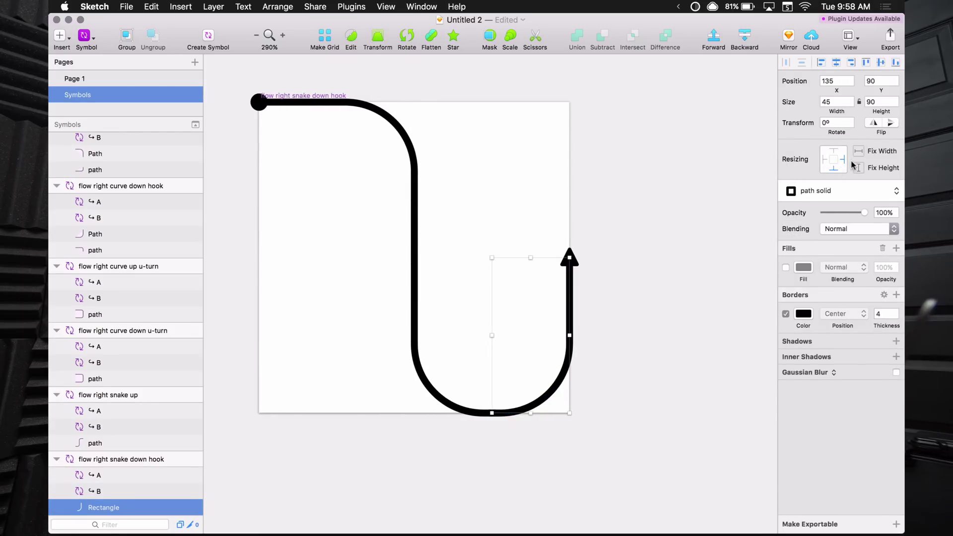
click(586, 256)
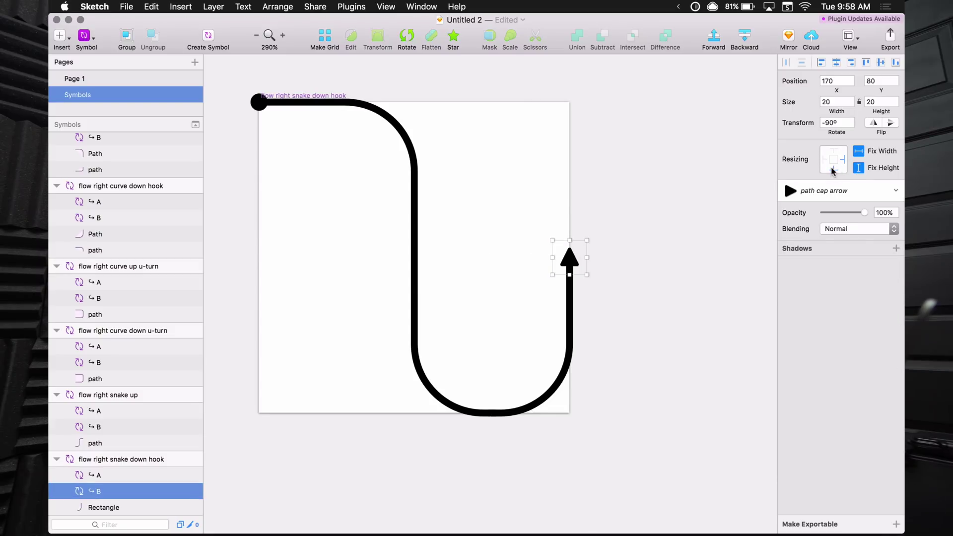
click(621, 248)
- Try enlarging the flow right snake down hook symbol from its lower-right corner to 252 × 209 to test its resizing
scroll(621, 249, down, 5)
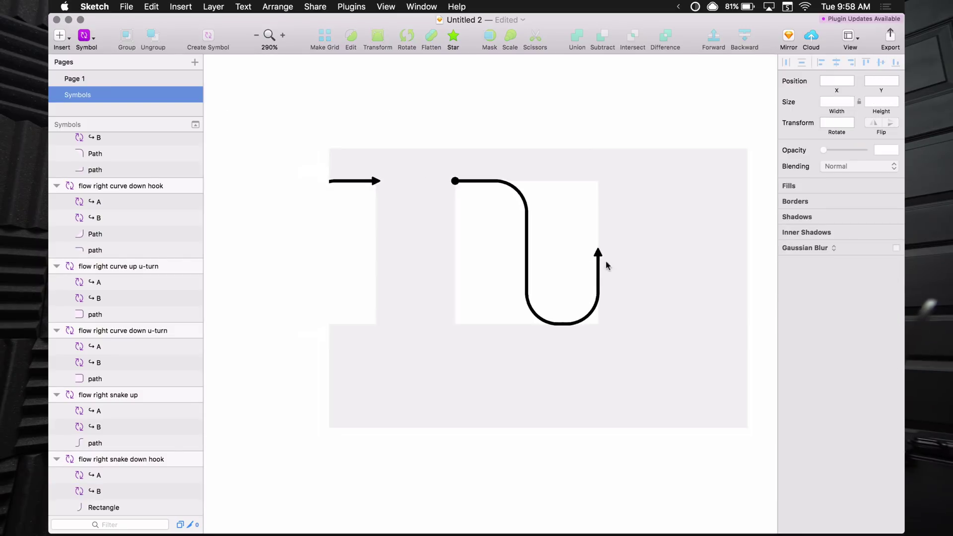
click(504, 174)
scroll(473, 334, right, 5)
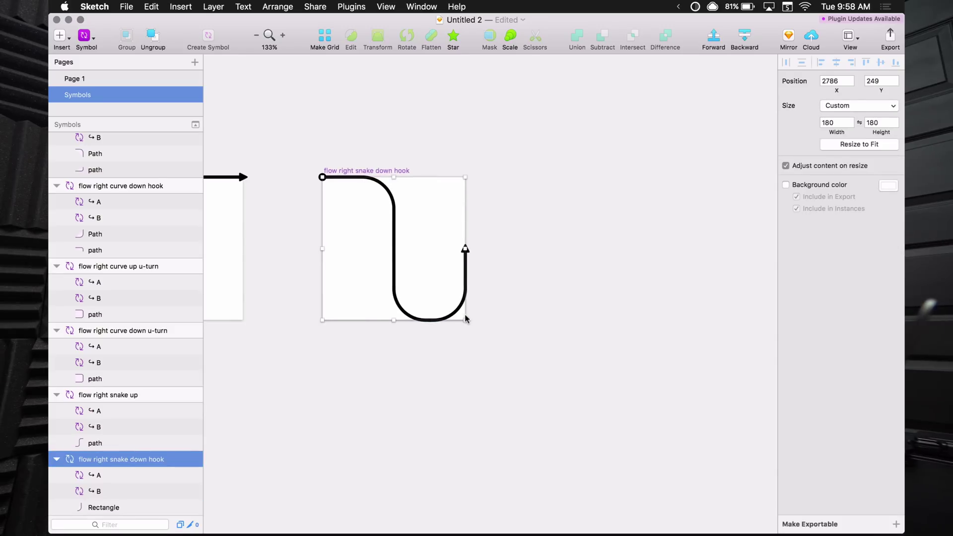
drag(465, 319, 536, 351)
scroll(529, 350, down, 5)
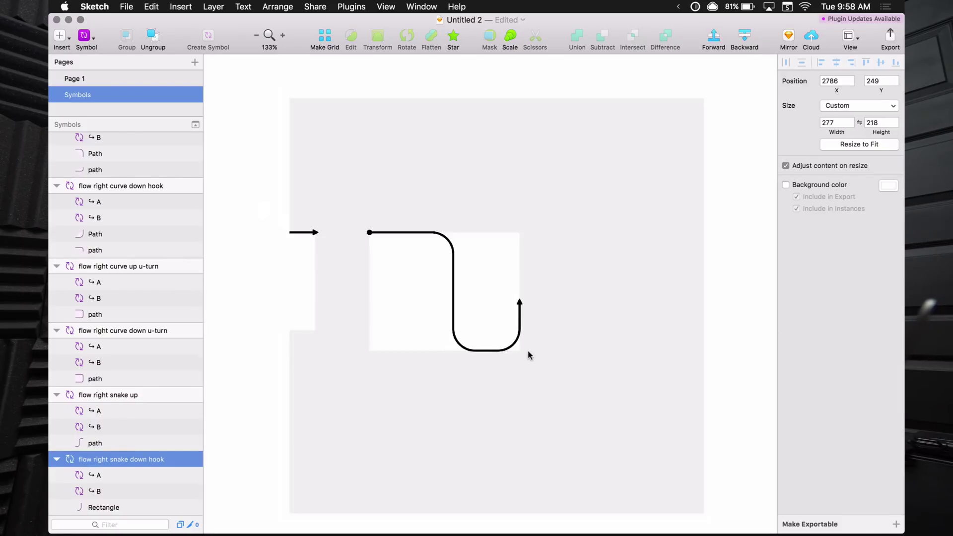
mouse_move(482, 345)
mouse_down()
mouse_move(693, 442)
mouse_move(729, 444)
mouse_move(467, 340)
mouse_up()
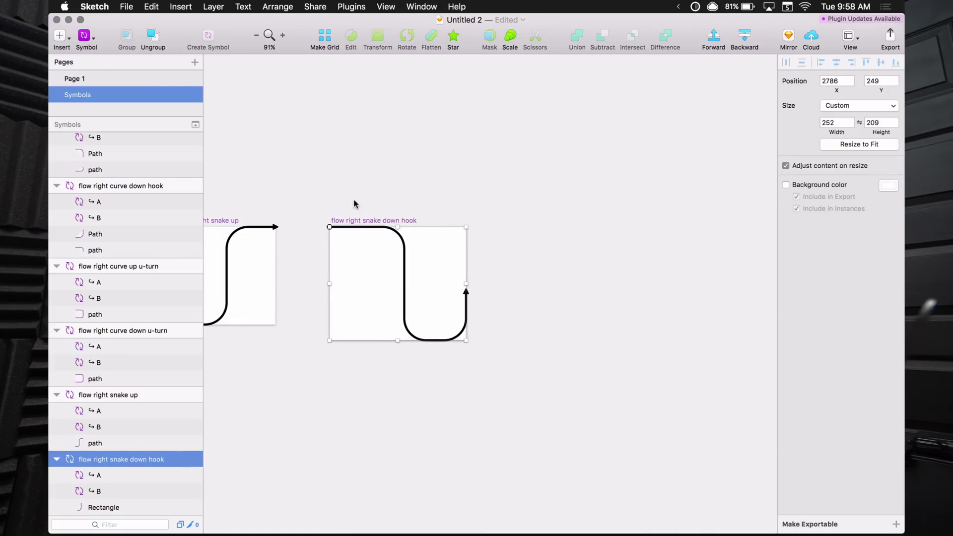
- Switch to the MDS Flowkit v1.0 document, try enlarging the Flow / Right / Snake / Down / Hook symbol, and undo the resize
click(124, 82)
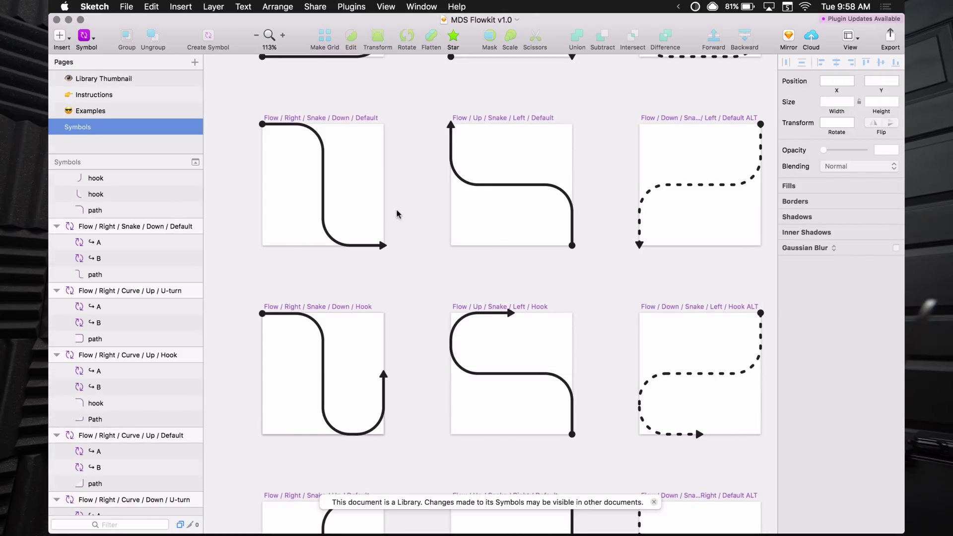
scroll(397, 214, left, 2)
click(357, 306)
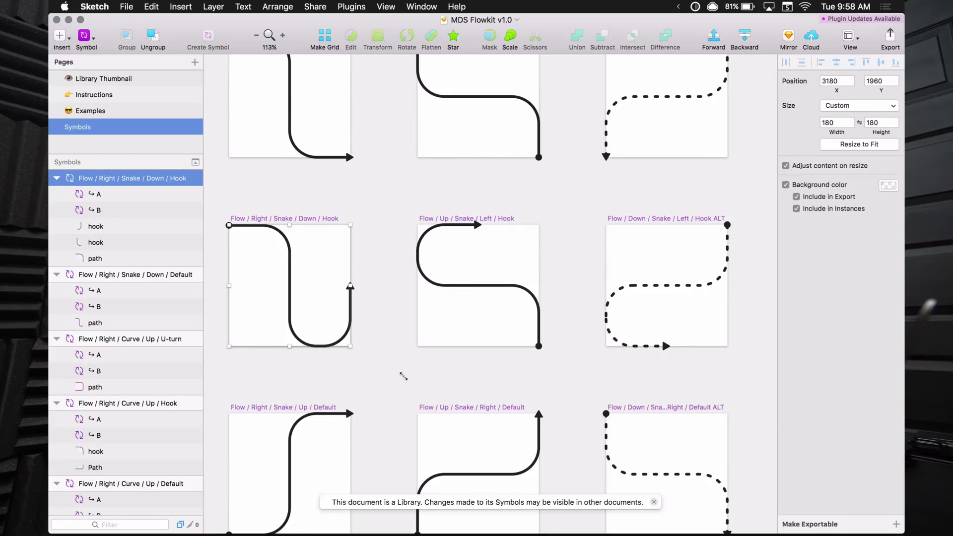
drag(371, 358, 408, 361)
key(super+z)
key(super+z)
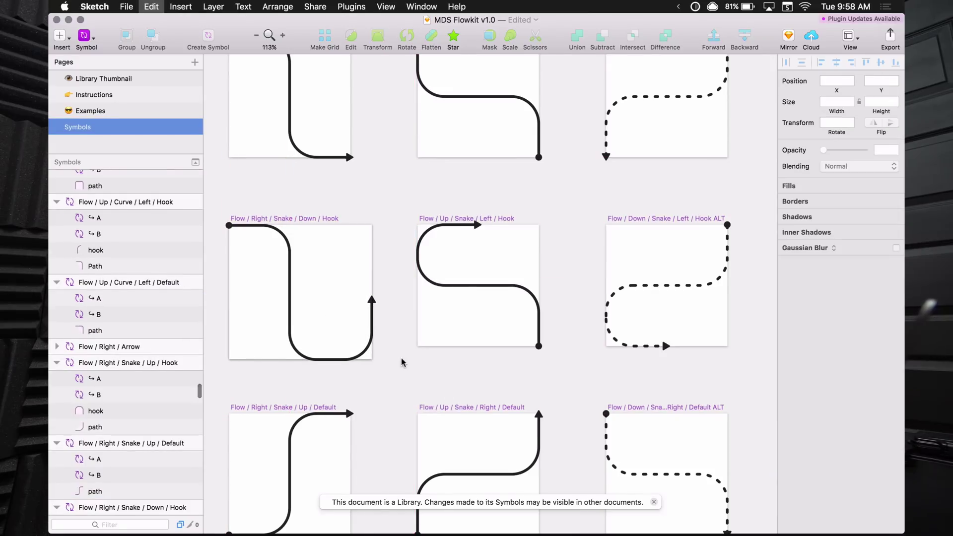
key(super+z)
- Return to the Symbols page of the Untitled 2 document and undo the test resizing of flow right snake down hook
key(super+n)
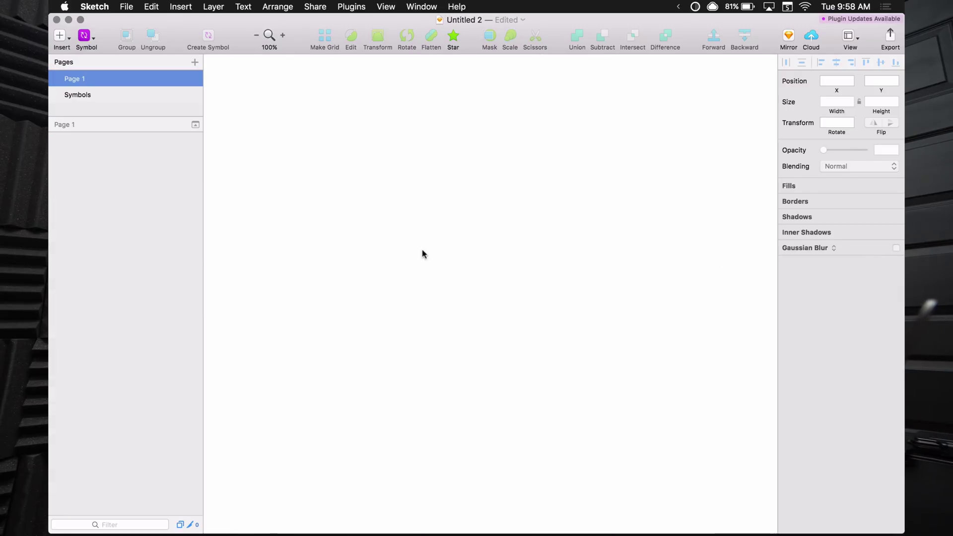
click(117, 99)
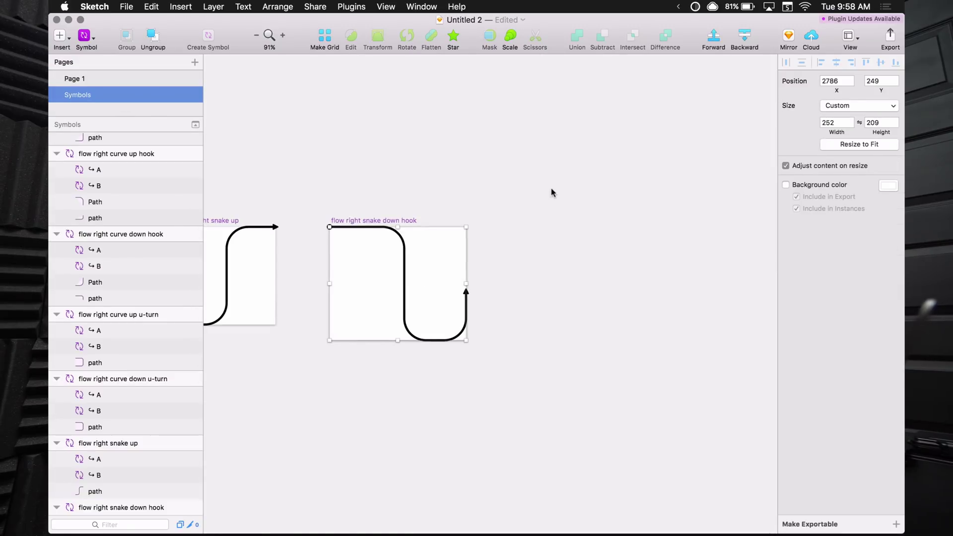
click(405, 276)
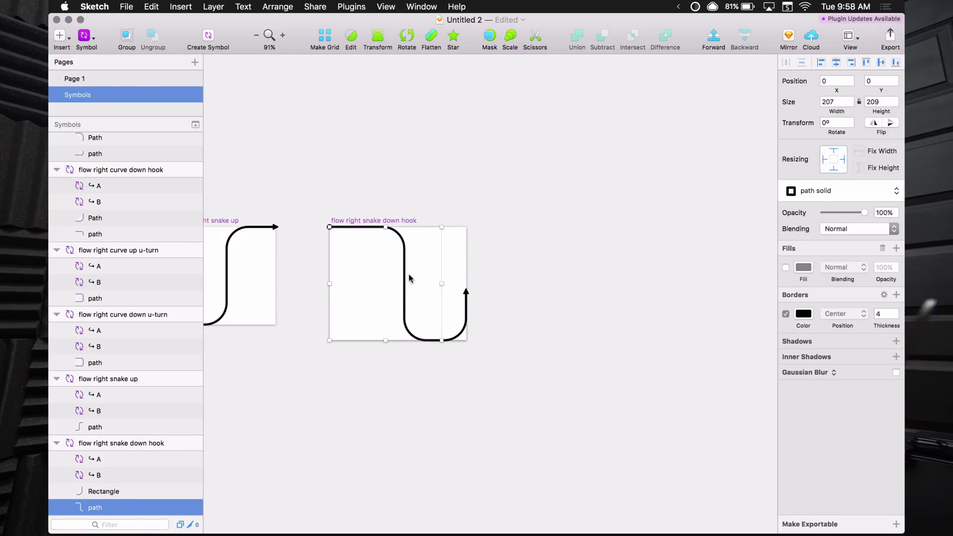
key(super+z)
key(super+z)
- Set the corner radius of the snake path's two bend points to 0
scroll(449, 284, up, 5)
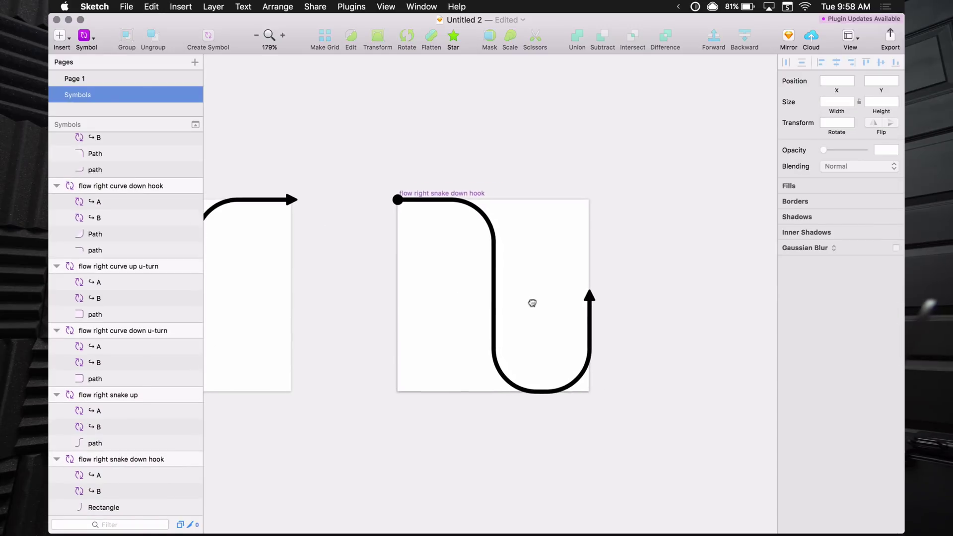
click(488, 292)
double_click(488, 295)
drag(465, 165, 518, 422)
click(883, 204)
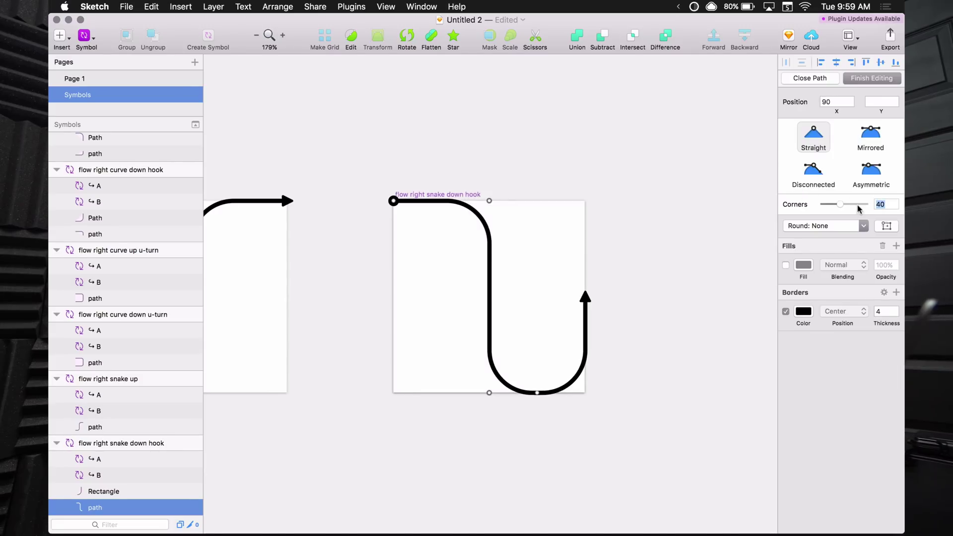
key(Return)
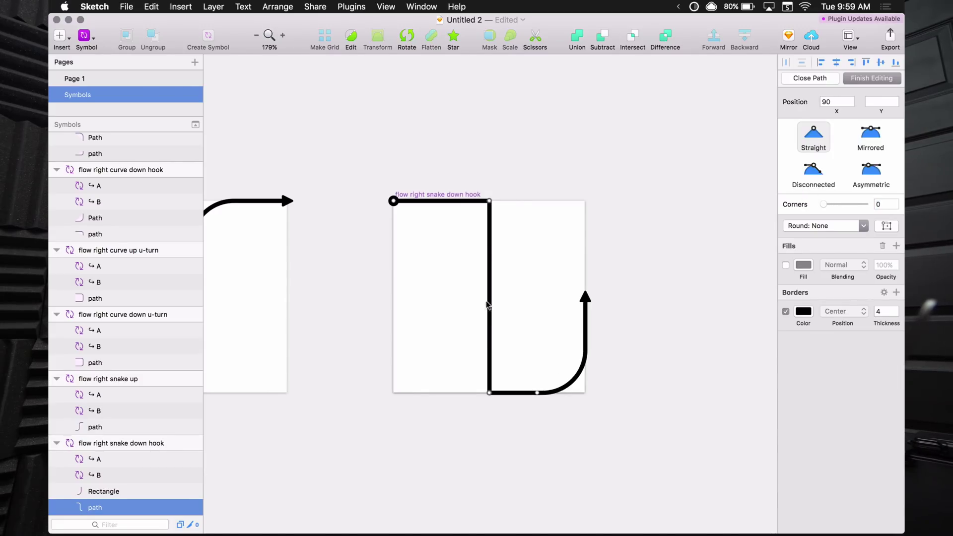
- Cut a gap in the snake path's vertical segment between two added points and separate the pieces into individual path layers
click(489, 276)
key(super+shift+x)
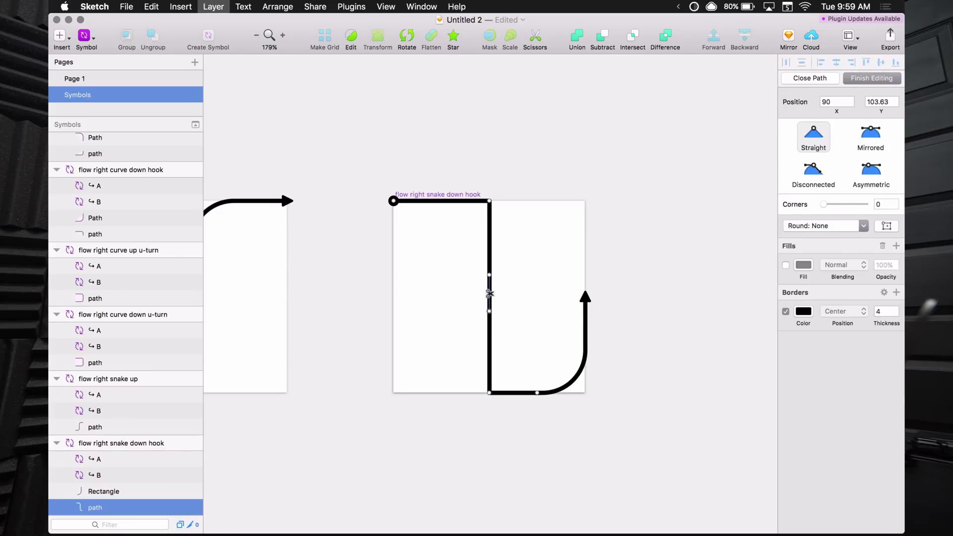
click(490, 294)
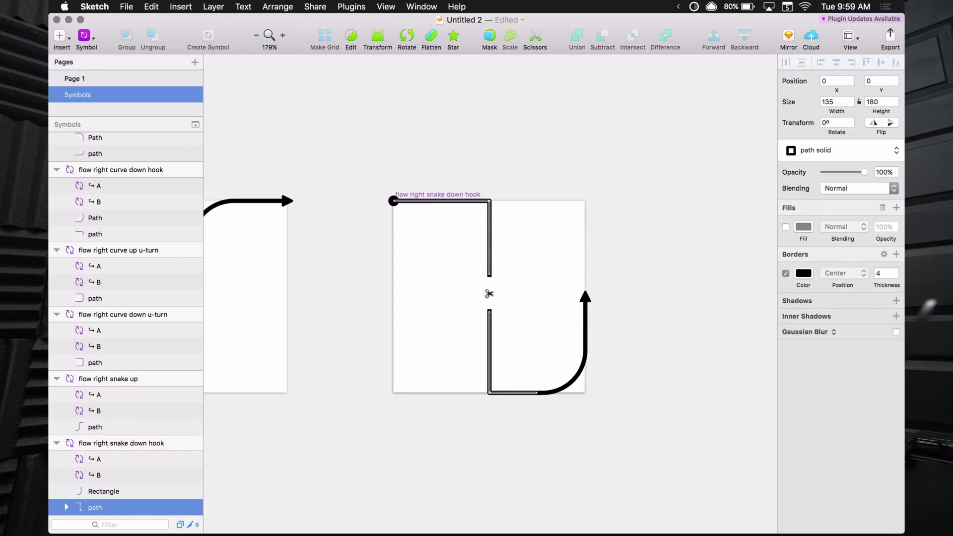
click(66, 508)
scroll(79, 493, down, 3)
drag(103, 443, 103, 420)
click(364, 453)
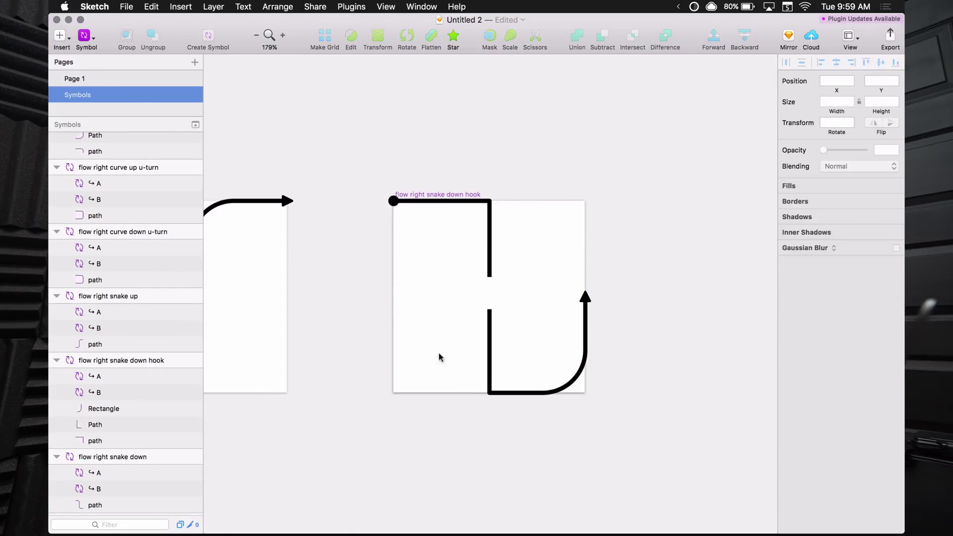
- Extend the upper snake piece's lower endpoint down to Y 90 and set the corner radius of its bend to 40
double_click(488, 262)
drag(492, 276, 489, 290)
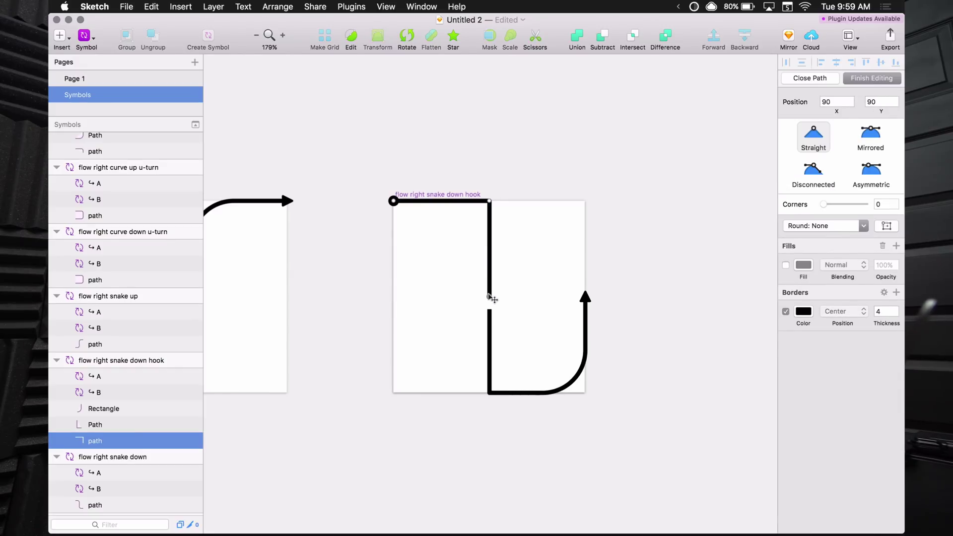
click(494, 202)
text(40)
key(Return)
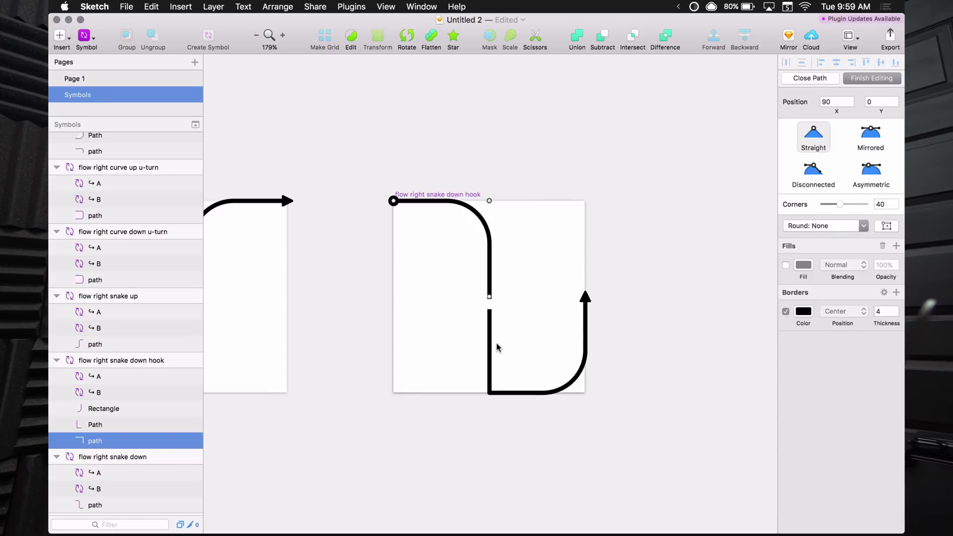
click(490, 350)
click(490, 349)
click(490, 349)
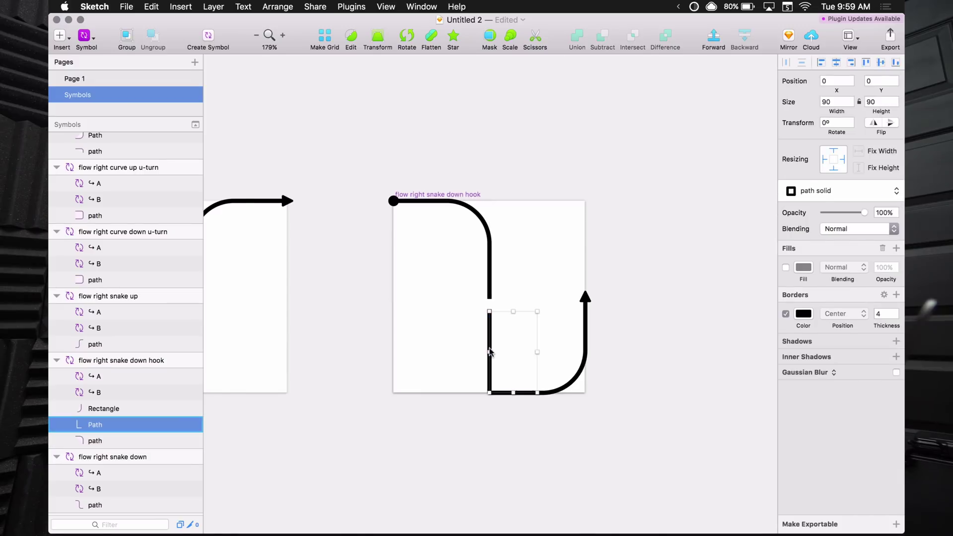
double_click(489, 349)
click(490, 313)
drag(490, 312, 489, 310)
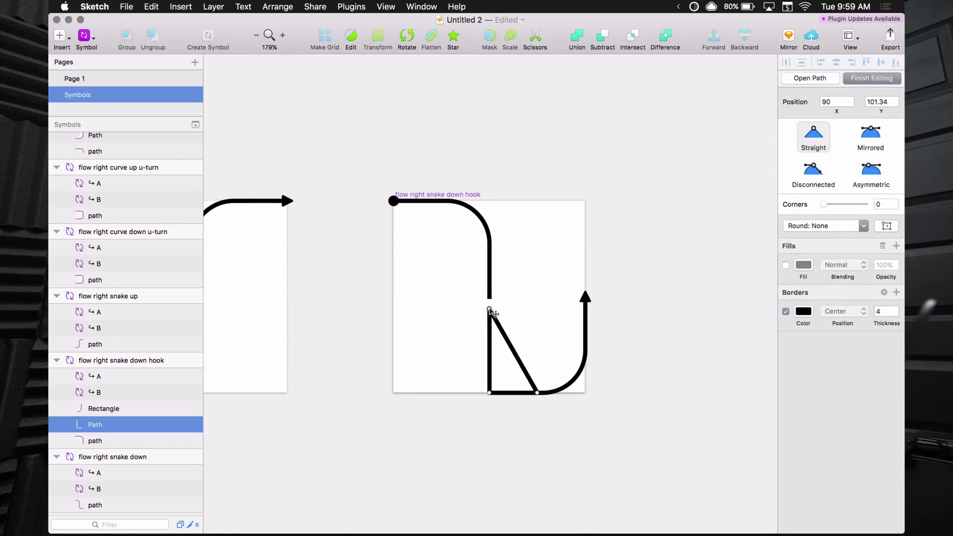
key(super+z)
key(super+z)
click(490, 320)
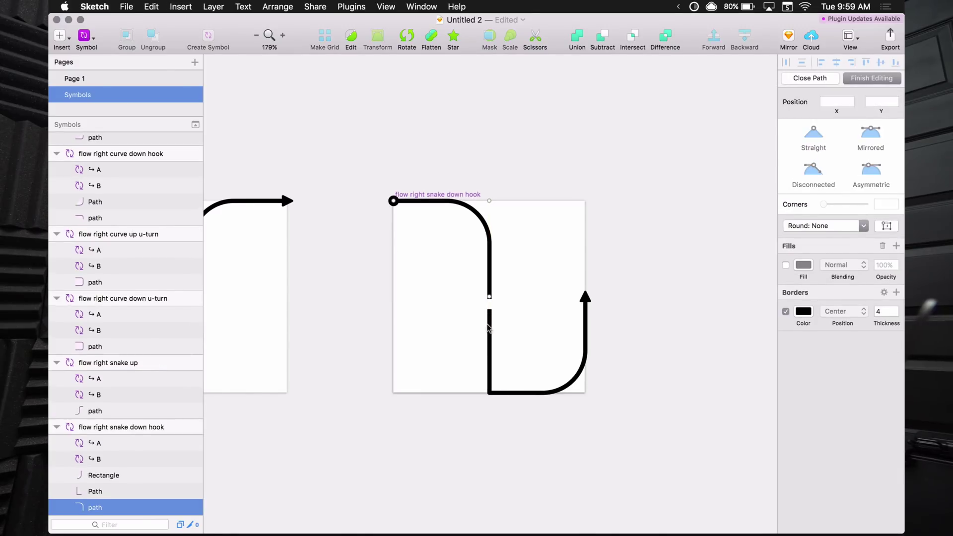
- Extend the lower snake piece's top endpoint up to Y 90 and set the corner radius of its bend to 40
click(490, 334)
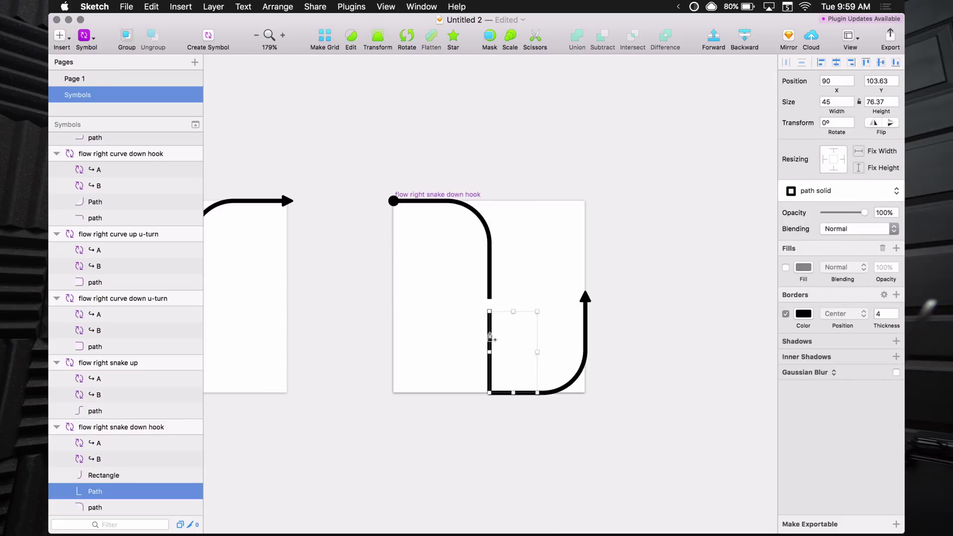
double_click(490, 335)
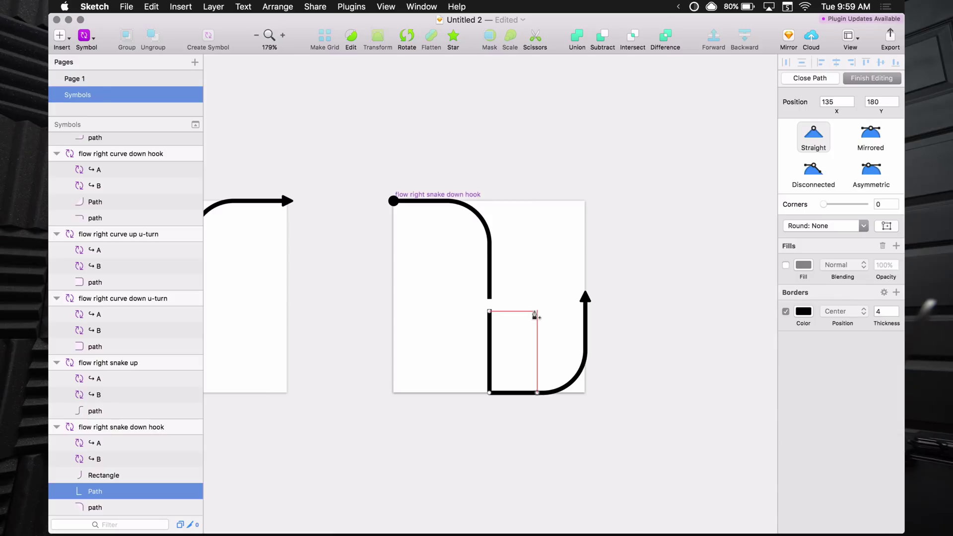
key(Escape)
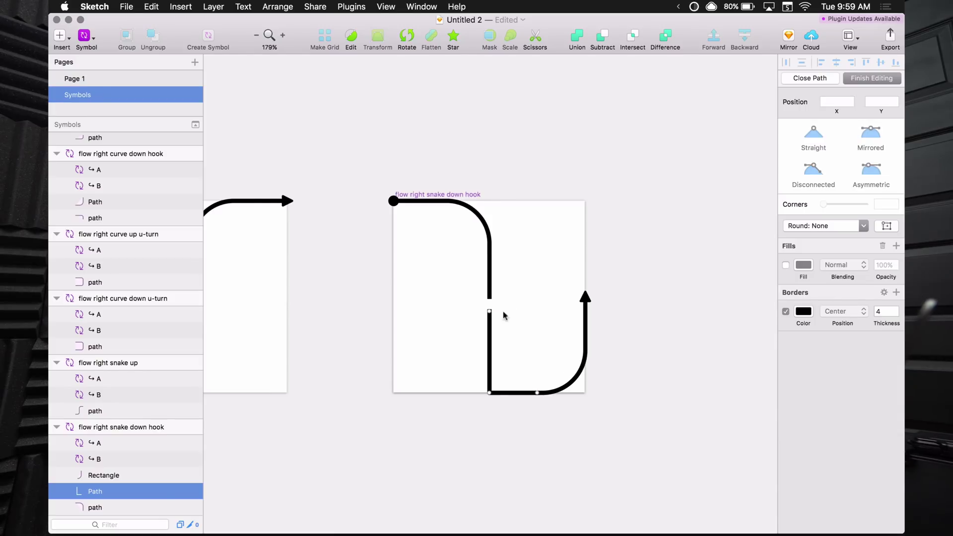
click(489, 312)
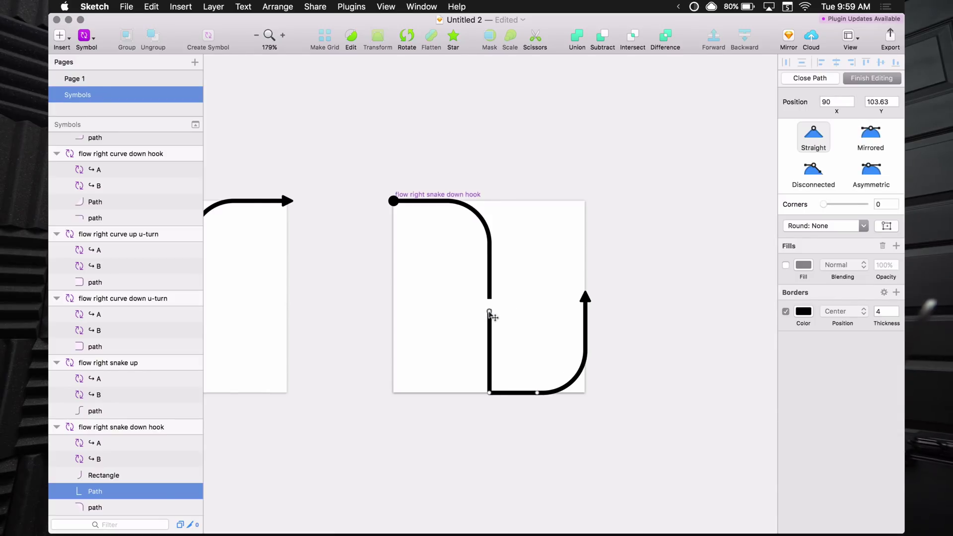
drag(489, 311, 490, 298)
click(890, 205)
text(4)
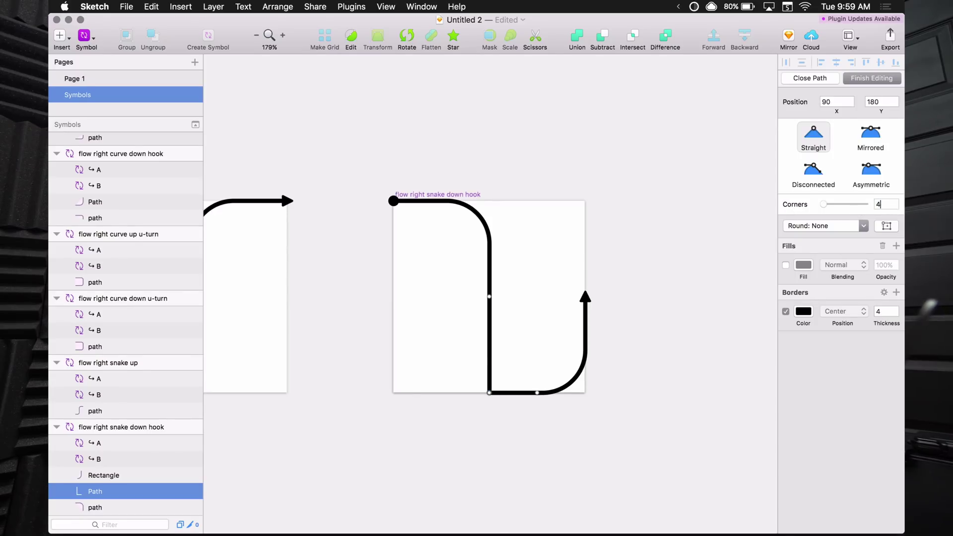
text(0)
key(Return)
key(Escape)
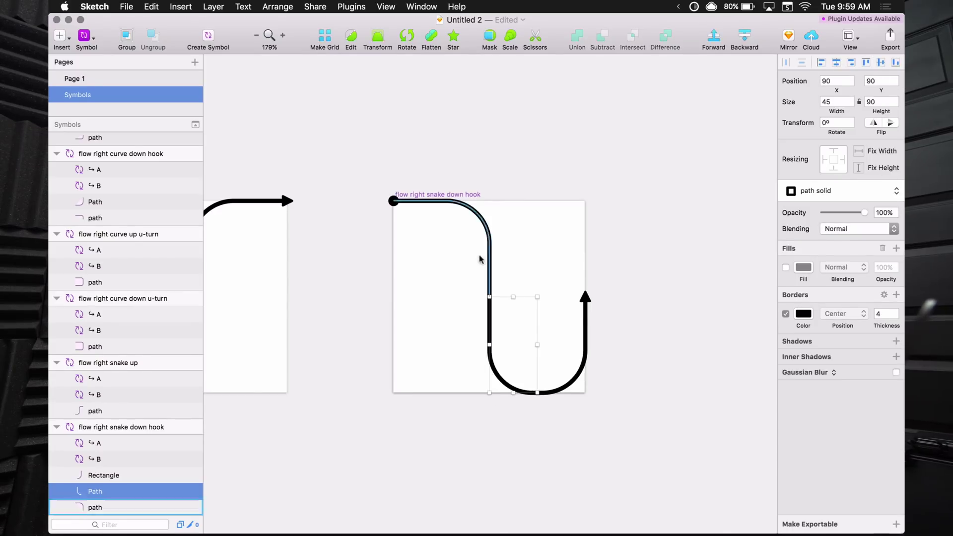
- Pin the upper snake piece to the left, top and bottom edges with fixed width, and pin the lower piece to the left and bottom
click(492, 247)
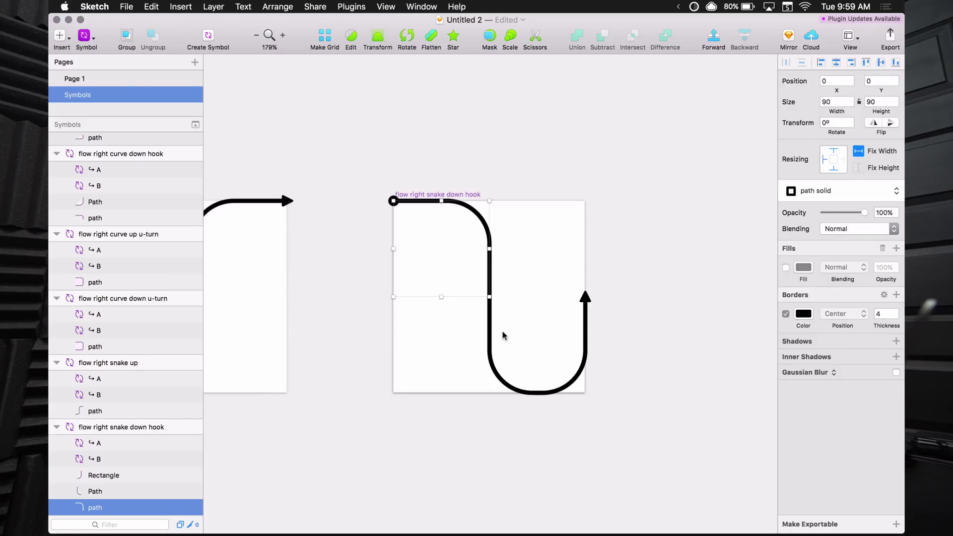
click(489, 342)
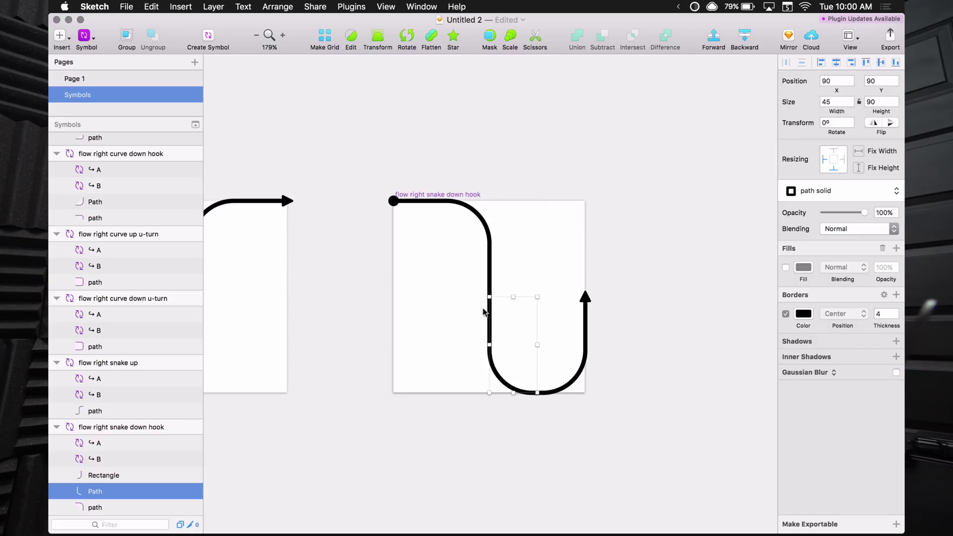
click(674, 281)
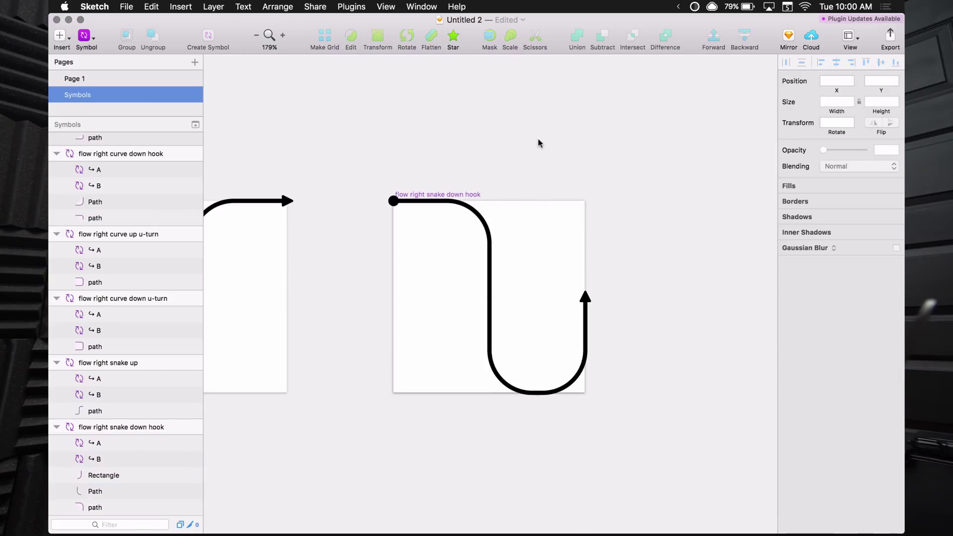
- Try enlarging the flow right snake down hook symbol to 459 × 336, and undo the resize
click(454, 192)
scroll(579, 228, down, 5)
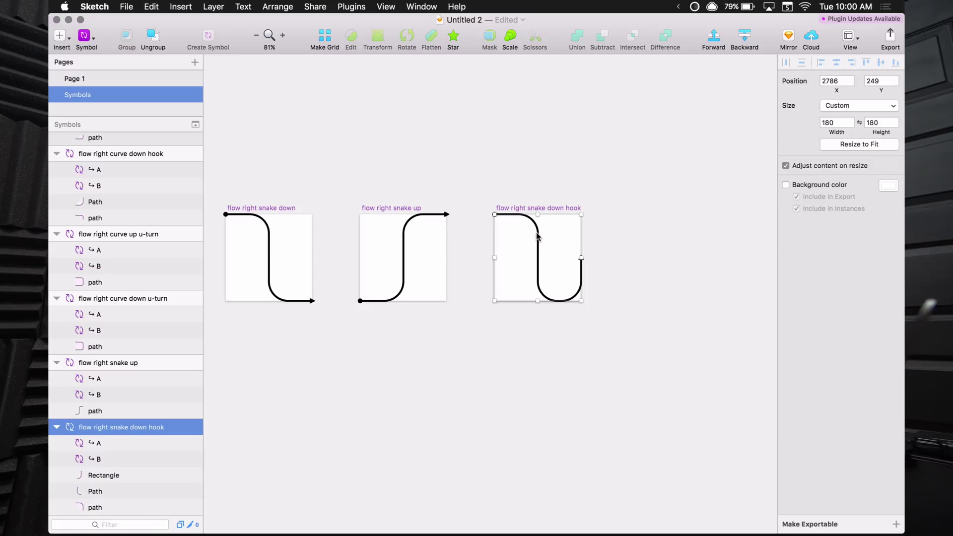
click(537, 239)
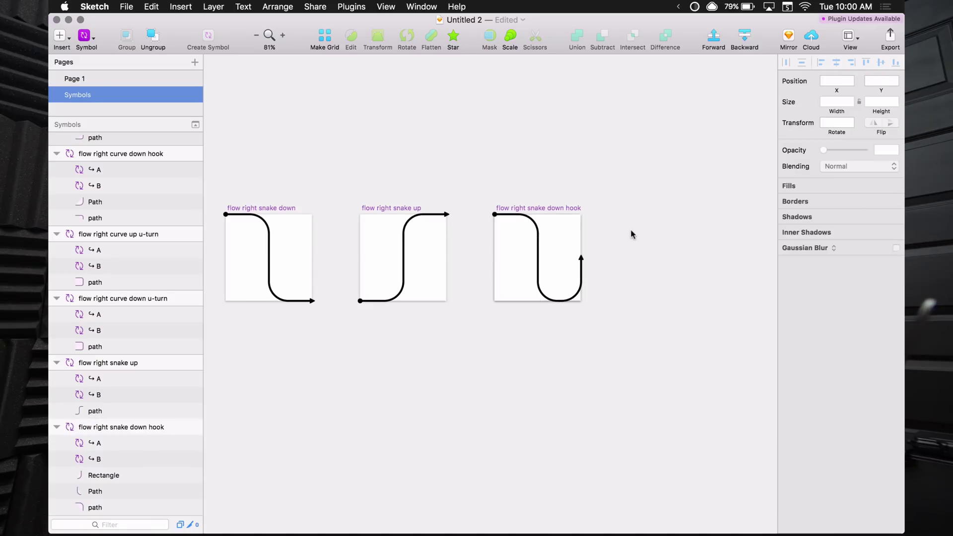
click(547, 278)
click(581, 270)
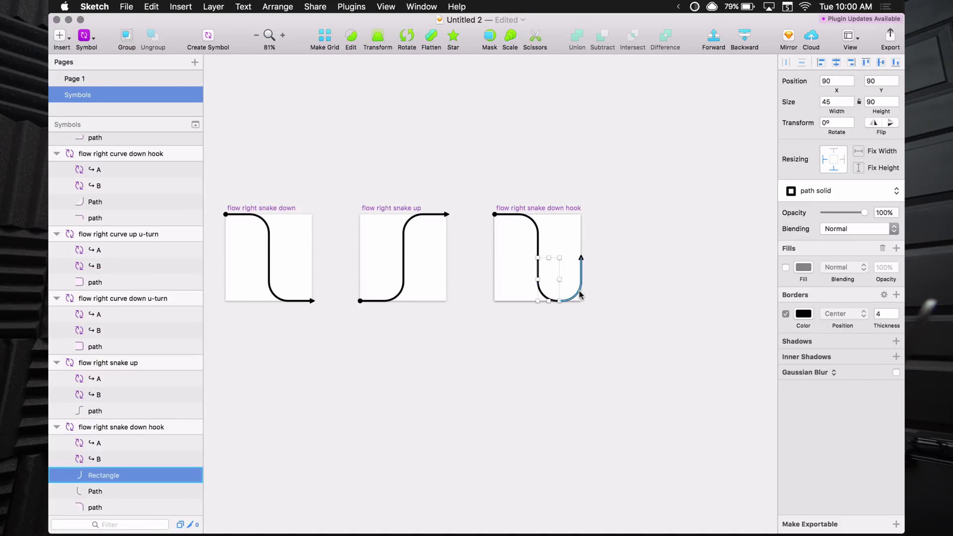
click(546, 209)
drag(580, 302, 715, 376)
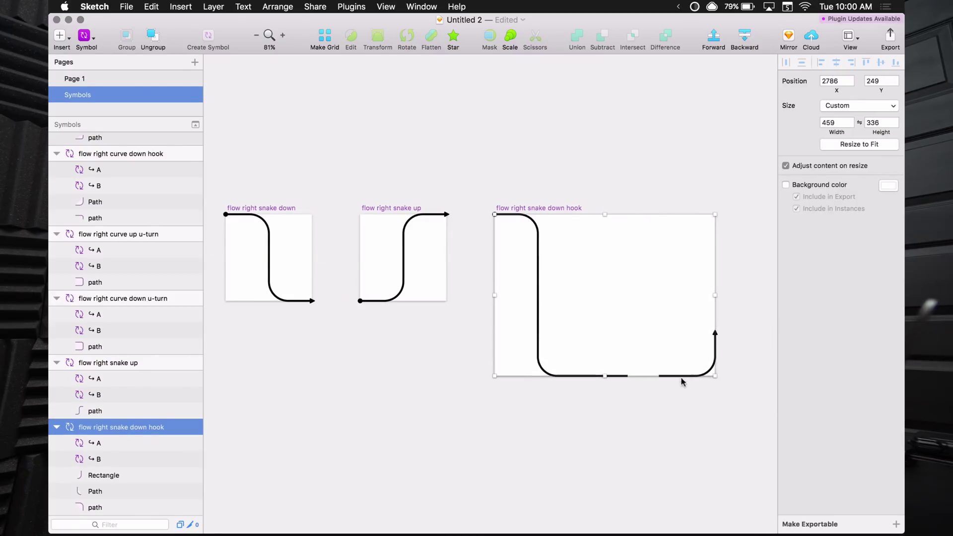
key(super+z)
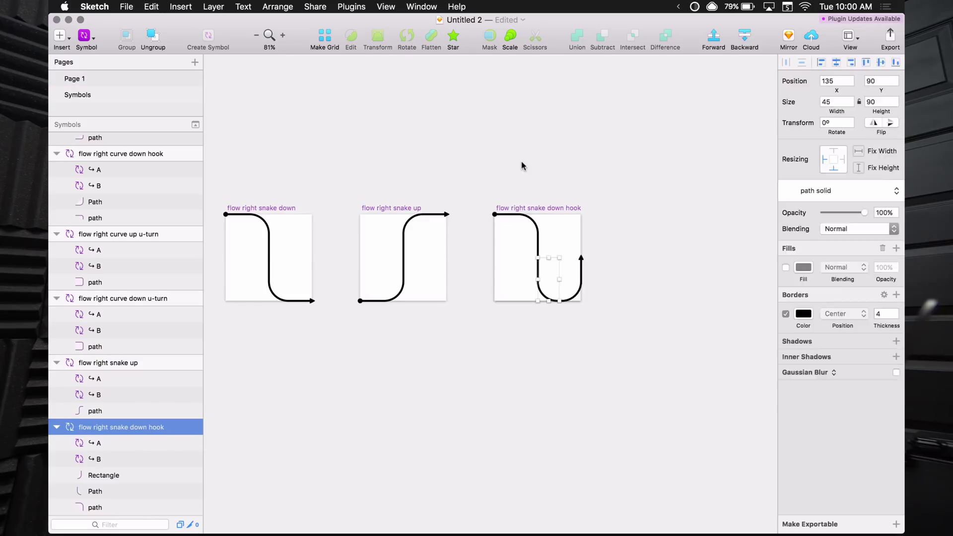
- Inspect the lower snake piece, try resizing the flow right snake down hook symbol to 221 × 118, and undo the resize
scroll(522, 162, up, 5)
scroll(521, 162, down, 3)
scroll(521, 161, right, 2)
click(498, 397)
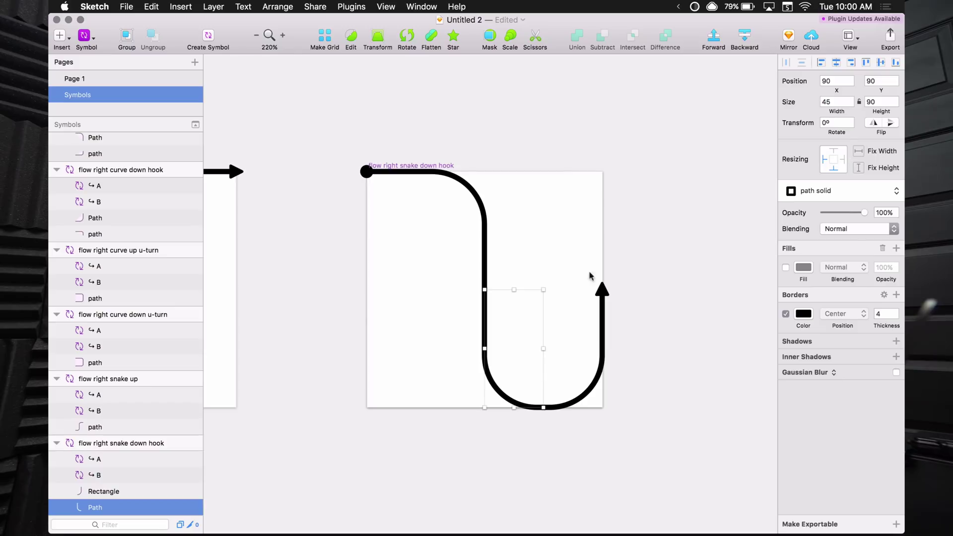
click(600, 138)
key(super+0)
click(543, 141)
scroll(600, 222, right, 5)
scroll(600, 221, up, 1)
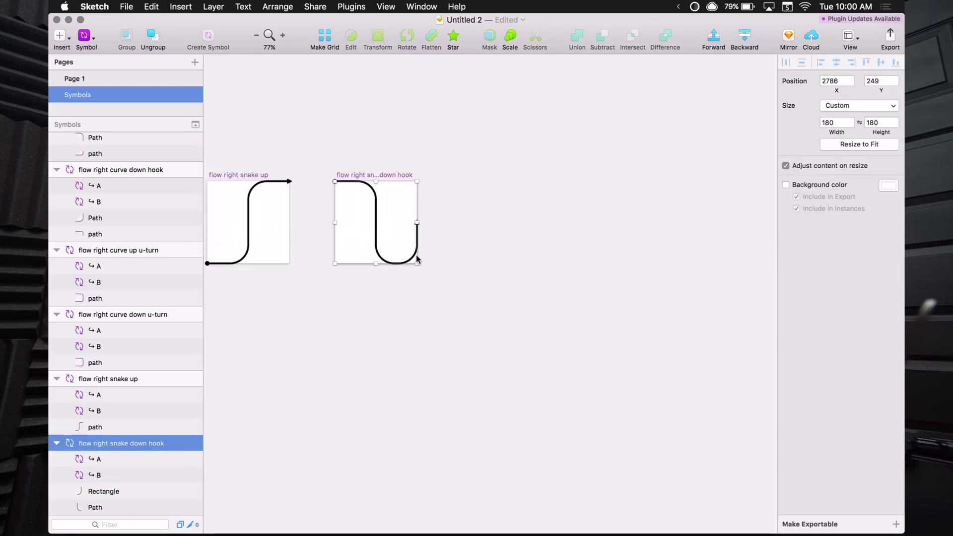
drag(418, 263, 436, 235)
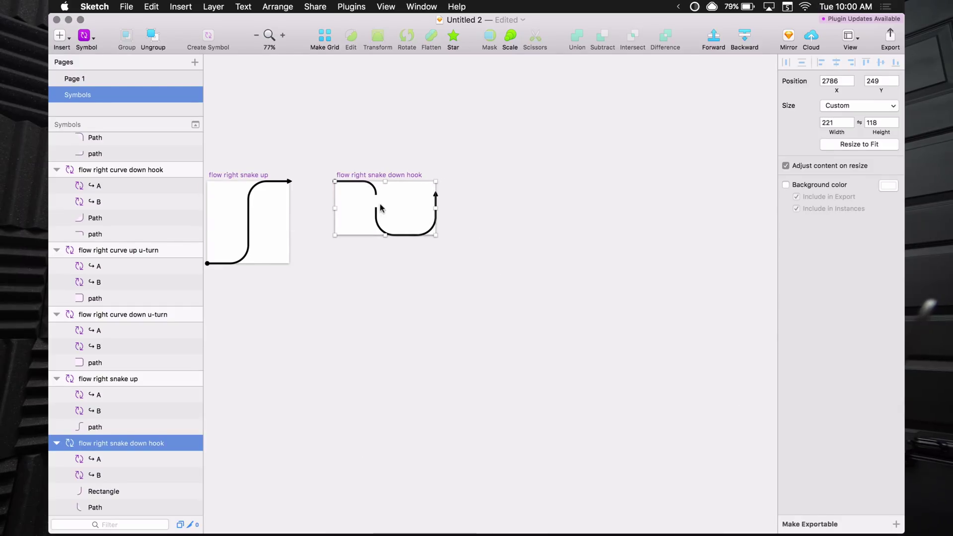
key(super+z)
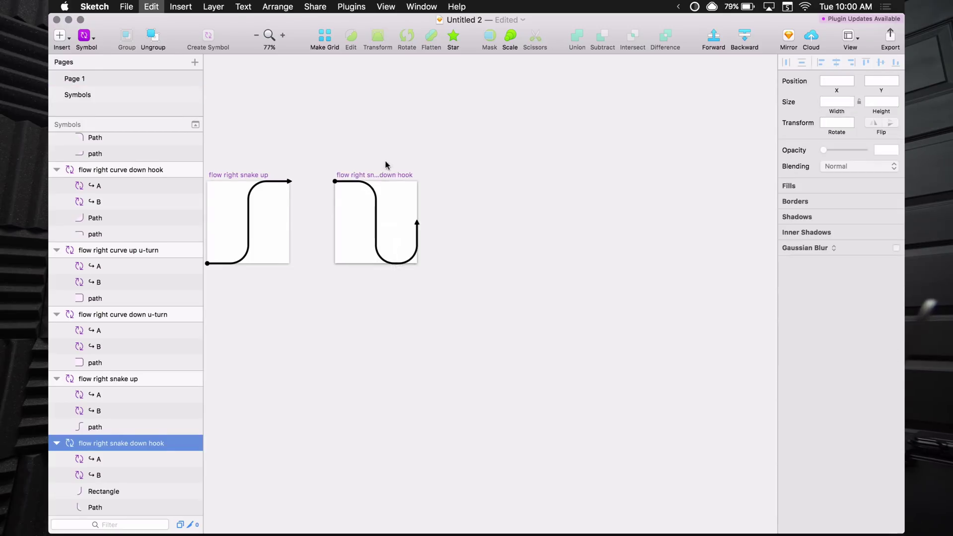
- Check the upper snake piece's resizing constraints, try a small resize of the flow right snake down hook symbol, and undo it
click(376, 200)
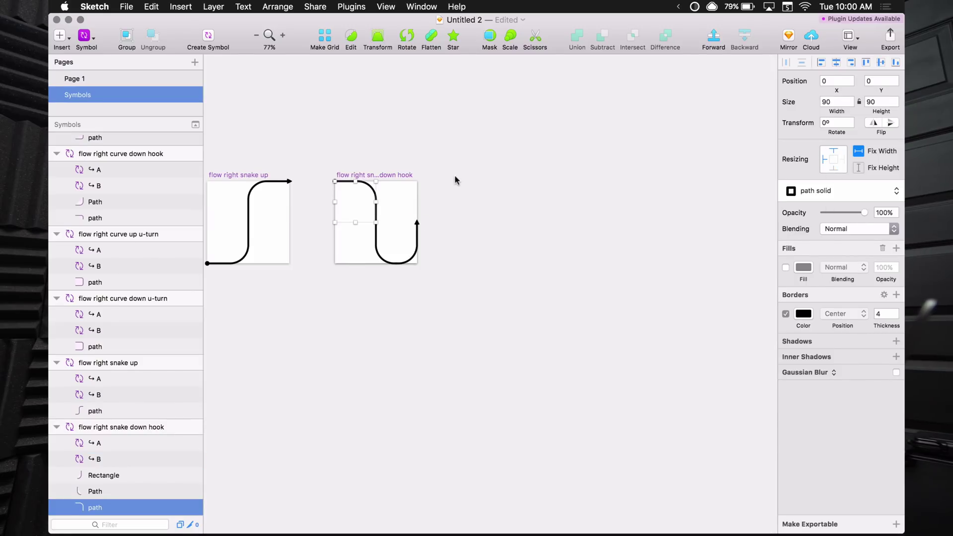
click(405, 174)
mouse_move(419, 262)
mouse_down()
mouse_move(416, 224)
mouse_move(436, 273)
mouse_move(576, 335)
mouse_move(663, 392)
mouse_move(580, 353)
mouse_move(448, 228)
mouse_move(417, 213)
mouse_move(401, 240)
mouse_move(447, 241)
mouse_move(395, 253)
mouse_move(422, 253)
mouse_move(389, 240)
mouse_move(419, 249)
mouse_move(390, 235)
mouse_move(391, 219)
mouse_move(435, 260)
mouse_move(424, 262)
mouse_up()
key(super+z)
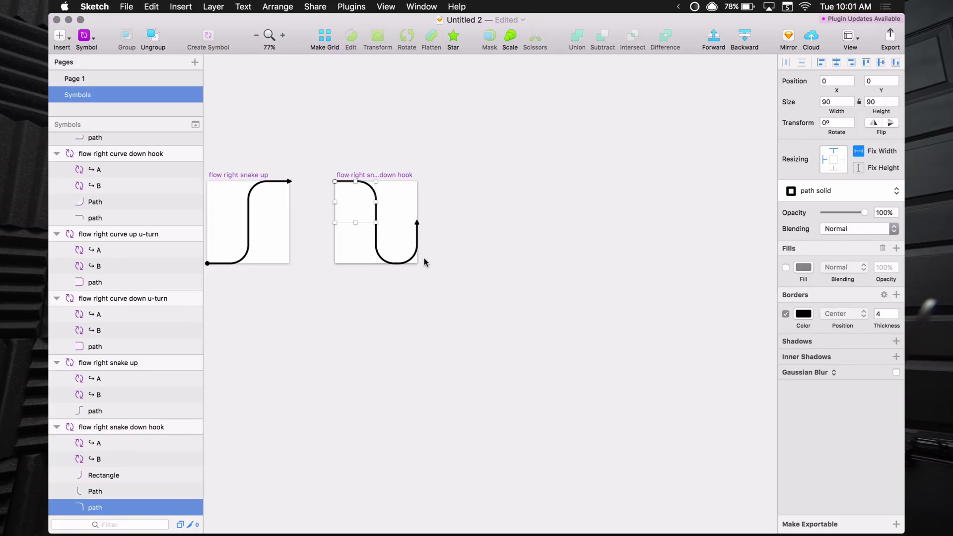
click(436, 196)
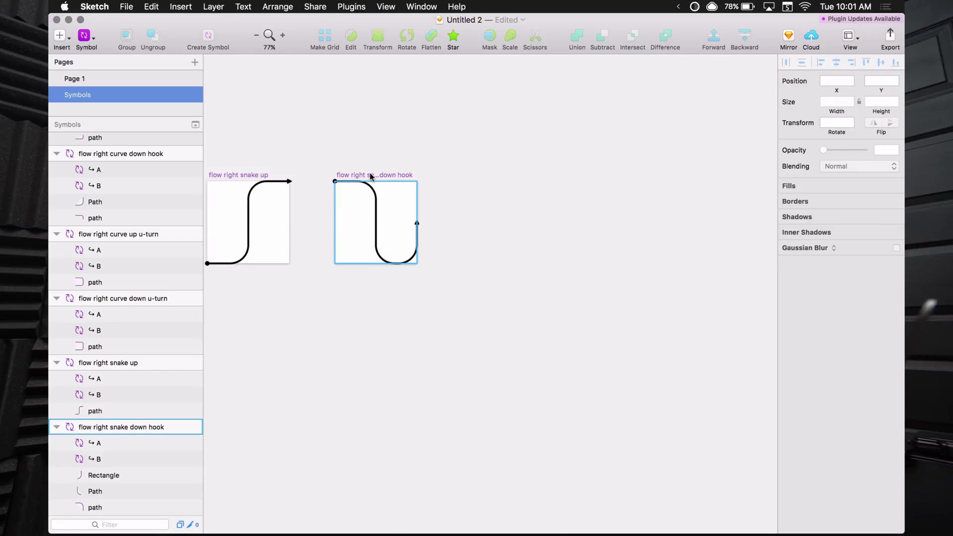
- Try resizing the straight flow right symbol from its corner, and undo the resize
scroll(347, 413, left, 15)
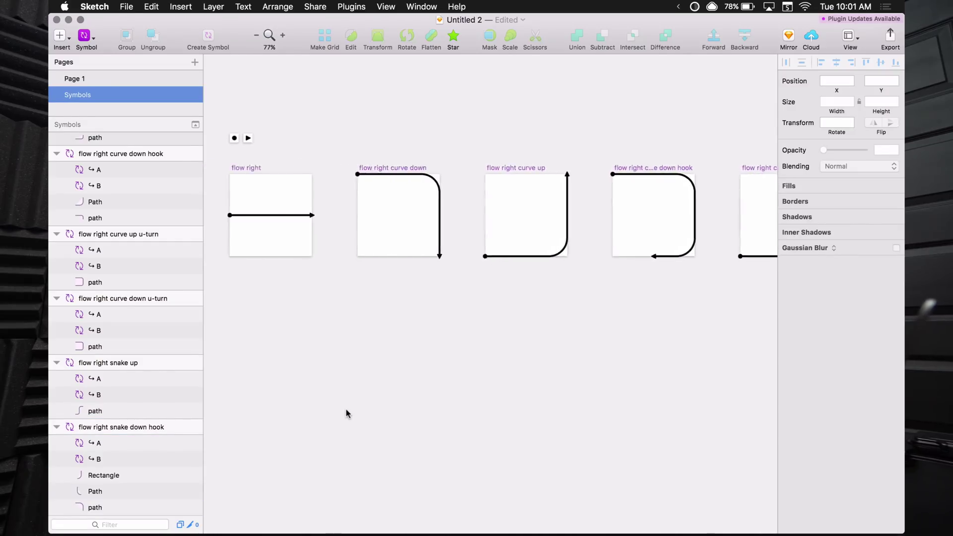
scroll(346, 413, left, 5)
click(327, 190)
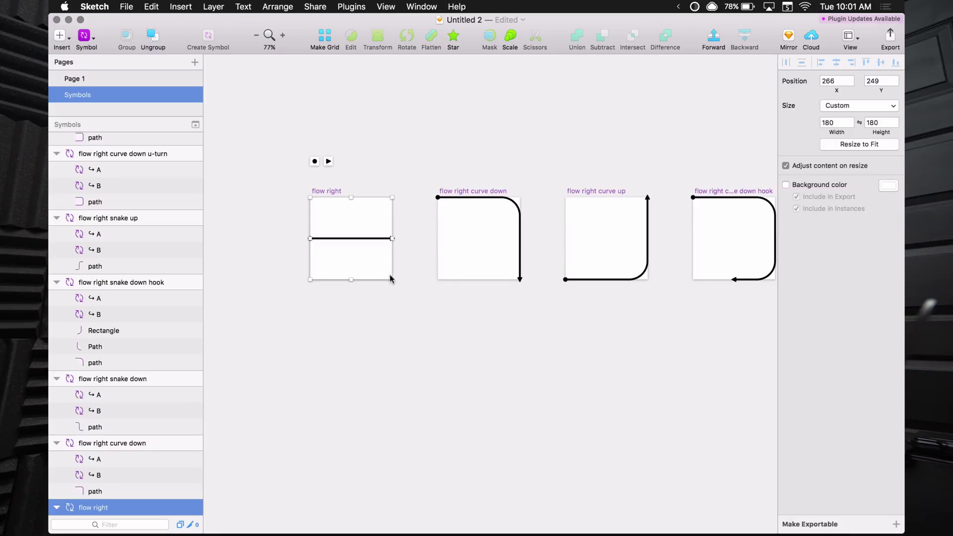
mouse_move(392, 280)
mouse_down()
mouse_move(335, 222)
mouse_move(392, 280)
mouse_up()
key(super+z)
scroll(507, 318, right, 15)
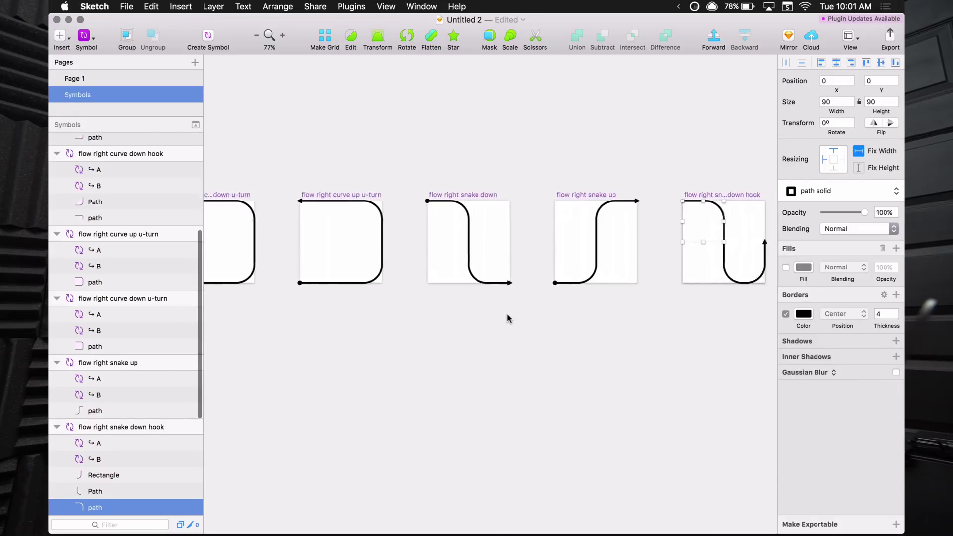
- Try enlarging the flow right snake down hook symbol once more from its corner, and undo the resize
click(471, 323)
scroll(388, 262, left, 2)
scroll(388, 261, up, 1)
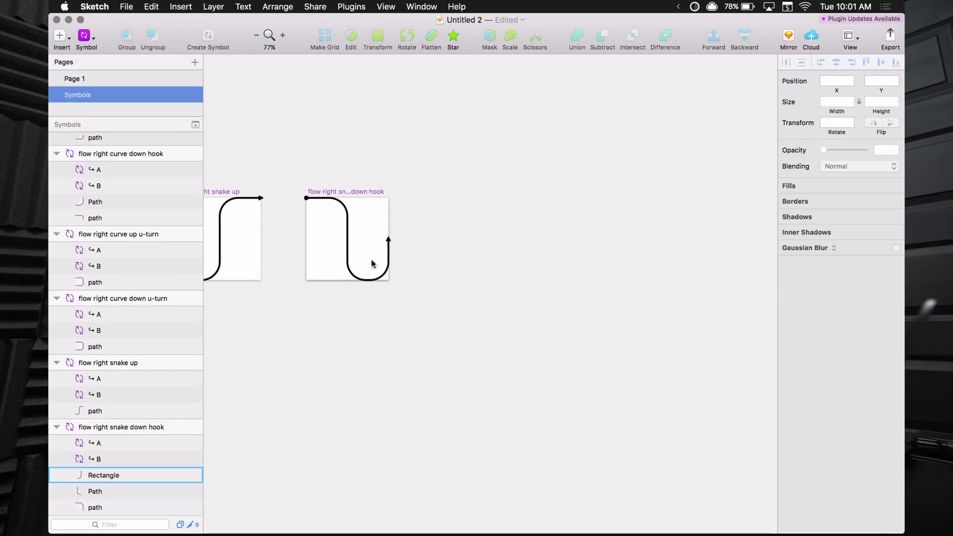
click(361, 204)
drag(392, 290, 519, 324)
key(super+z)
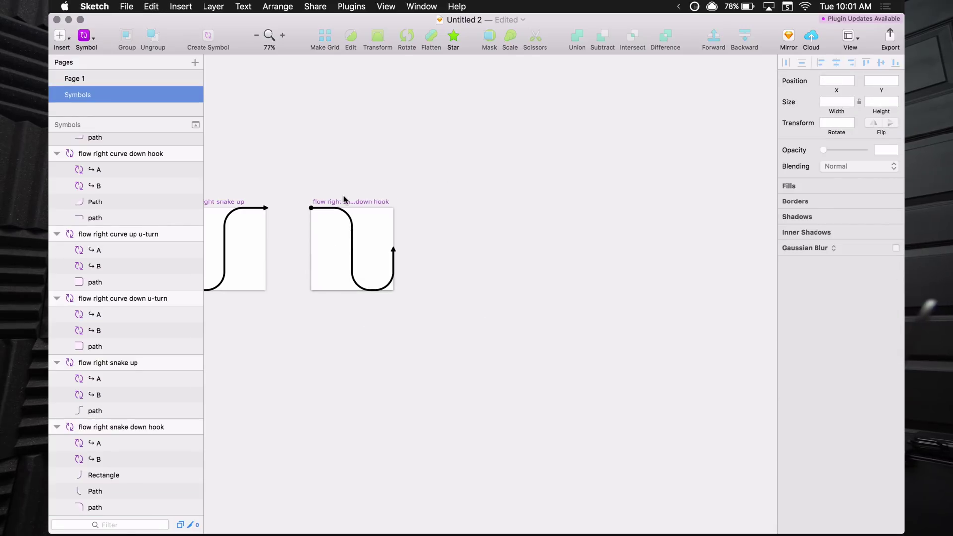
- Duplicate the flow right snake down hook symbol beside the original and rename the copy flow right snake up hook
click(345, 202)
key(super+d)
scroll(342, 203, up, 2)
key(super+r)
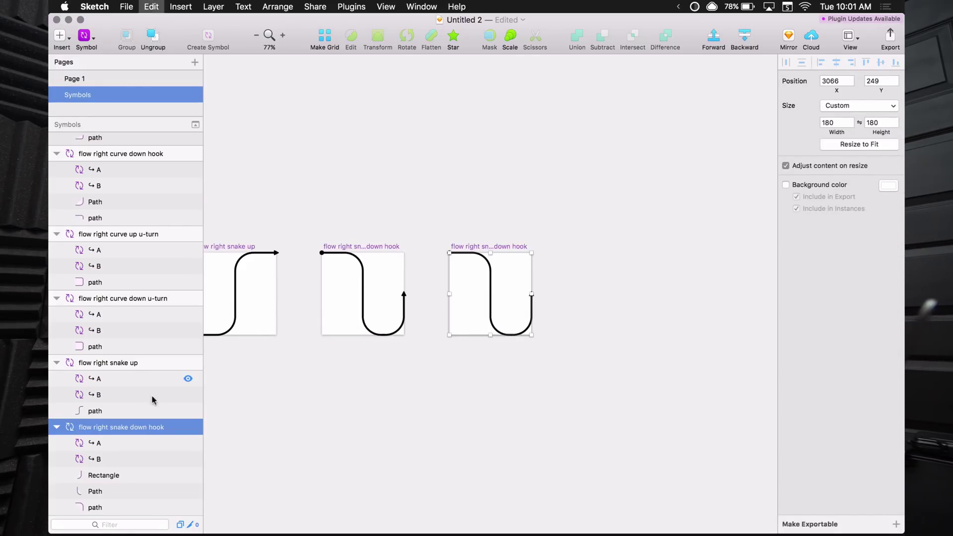
double_click(136, 428)
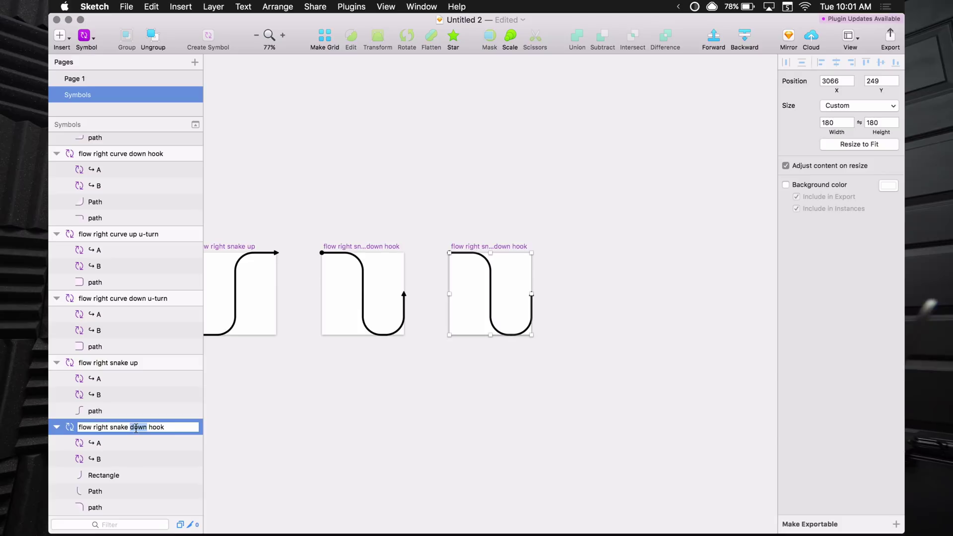
click(457, 396)
- Group the contents of the flow right snake up hook symbol, flip the group vertically, and ungroup it
drag(443, 222, 580, 381)
key(super+g)
key(shift+super+v)
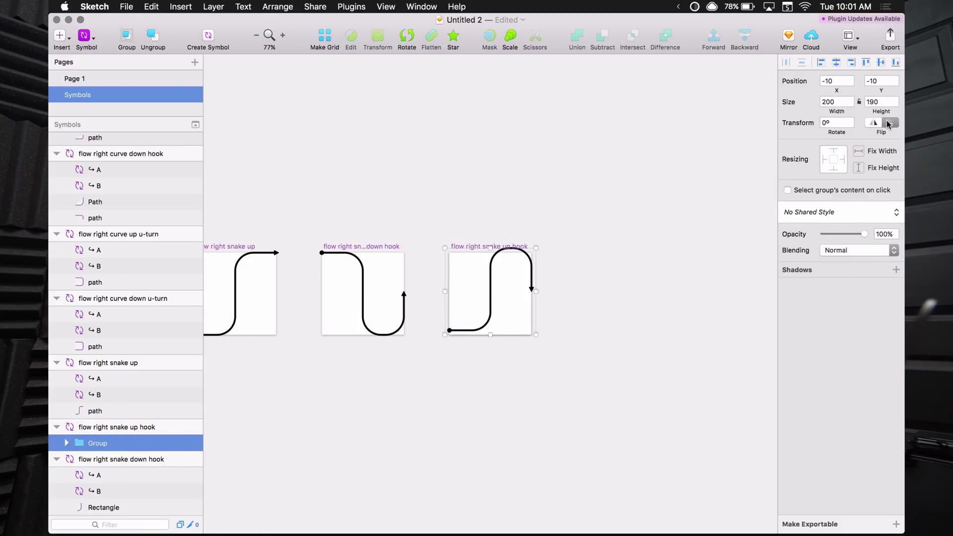
key(shift+super+g)
click(477, 328)
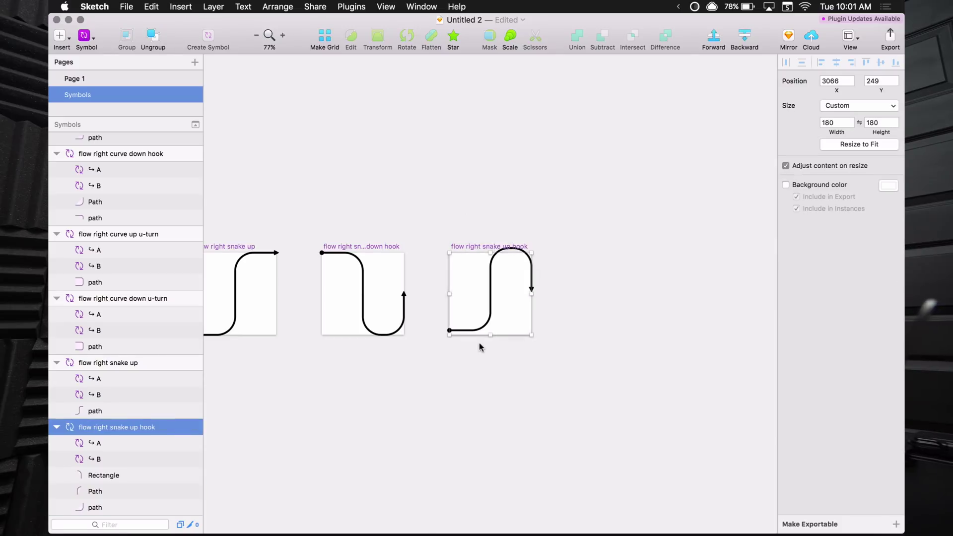
- Move the contents of the flow right snake up hook symbol down so the path lines up with the artboard's edges
key(super+2)
drag(326, 85, 711, 449)
scroll(432, 398, up, 5)
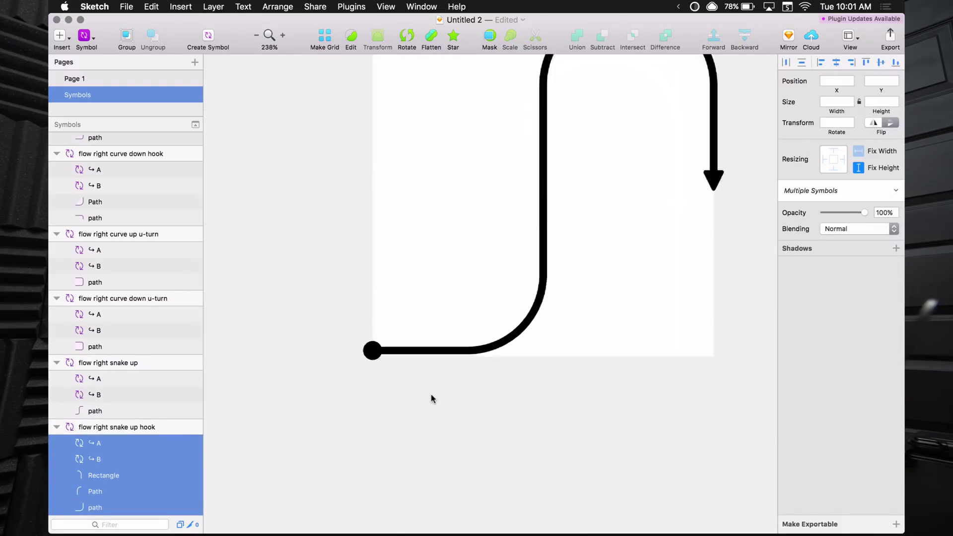
scroll(430, 399, up, 2)
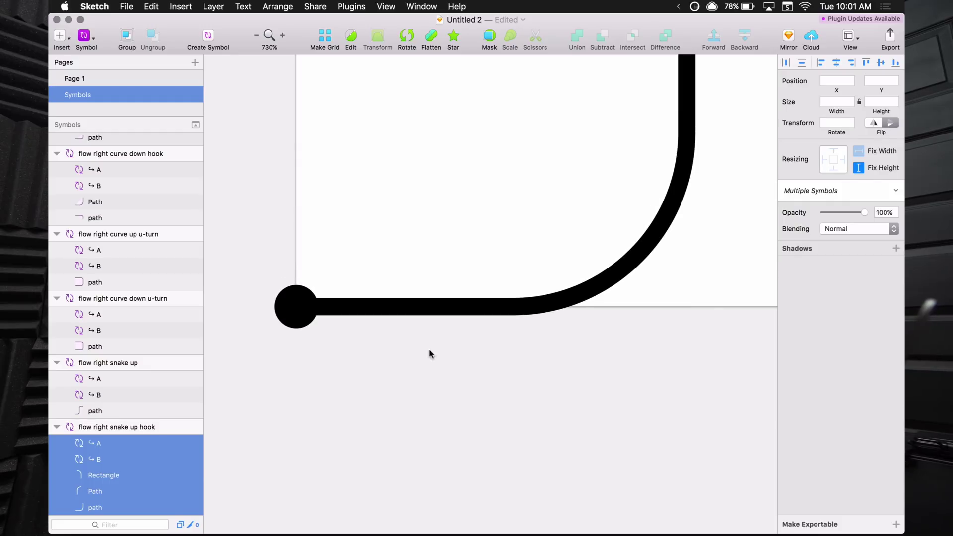
click(475, 339)
click(487, 309)
scroll(564, 320, up, 5)
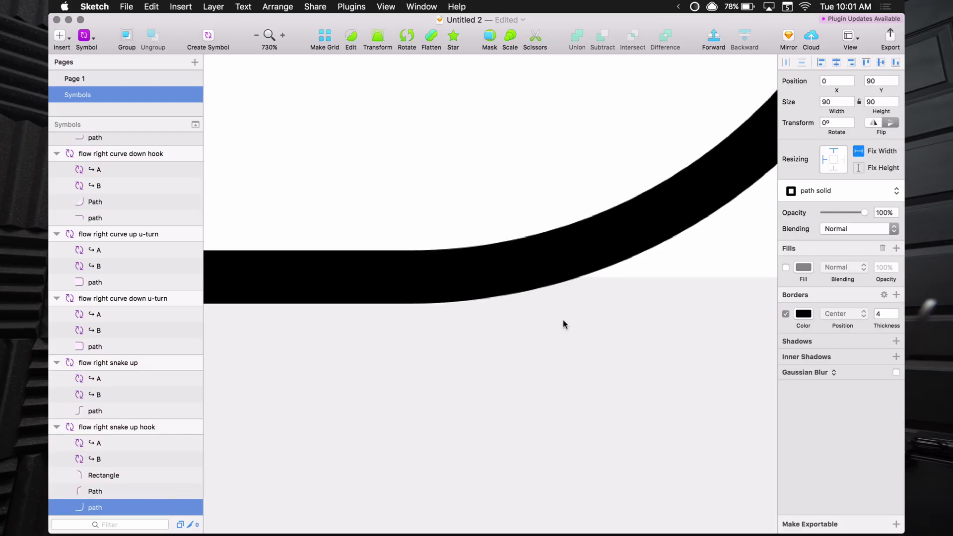
scroll(641, 308, down, 10)
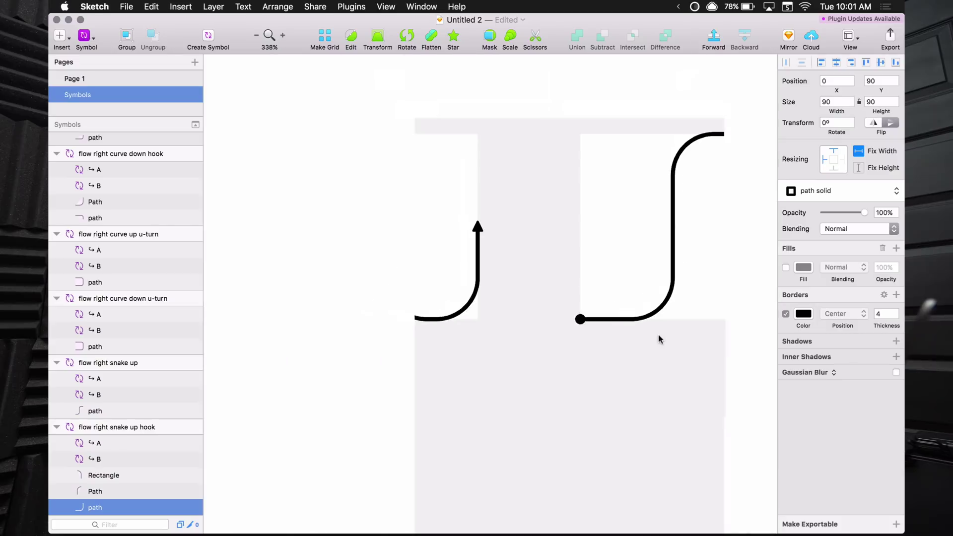
click(535, 430)
- Adjust the resizing pins of the three path segments in the flow right snake up hook symbol to suit the flipped orientation
click(475, 218)
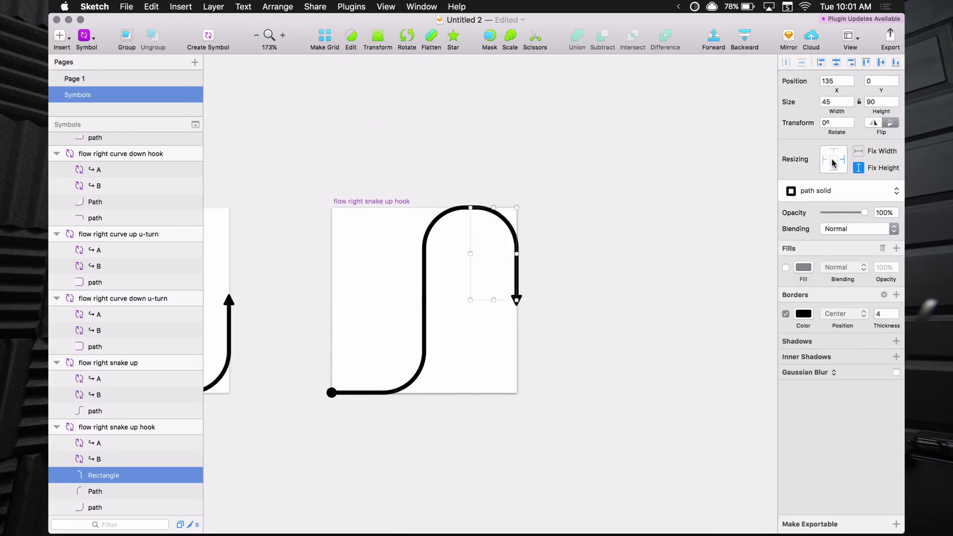
click(432, 220)
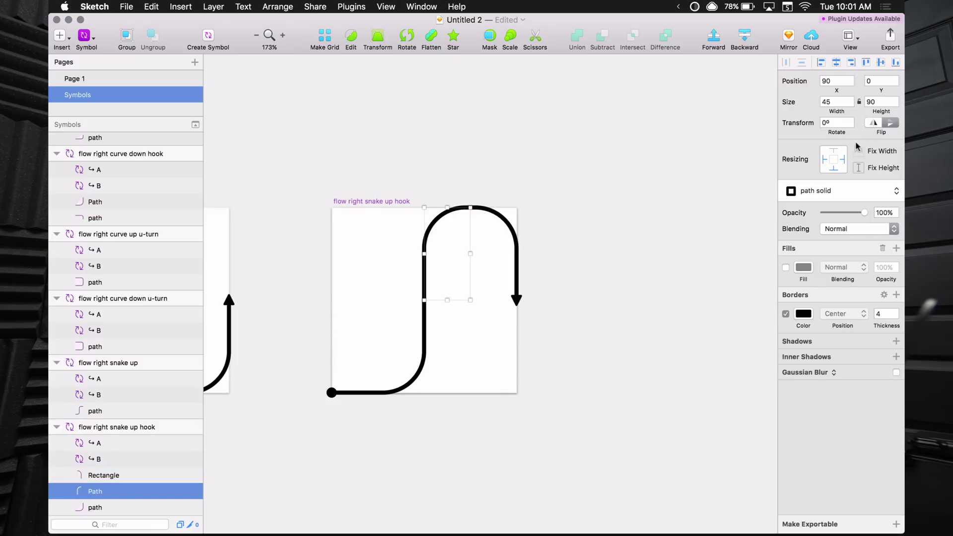
click(426, 347)
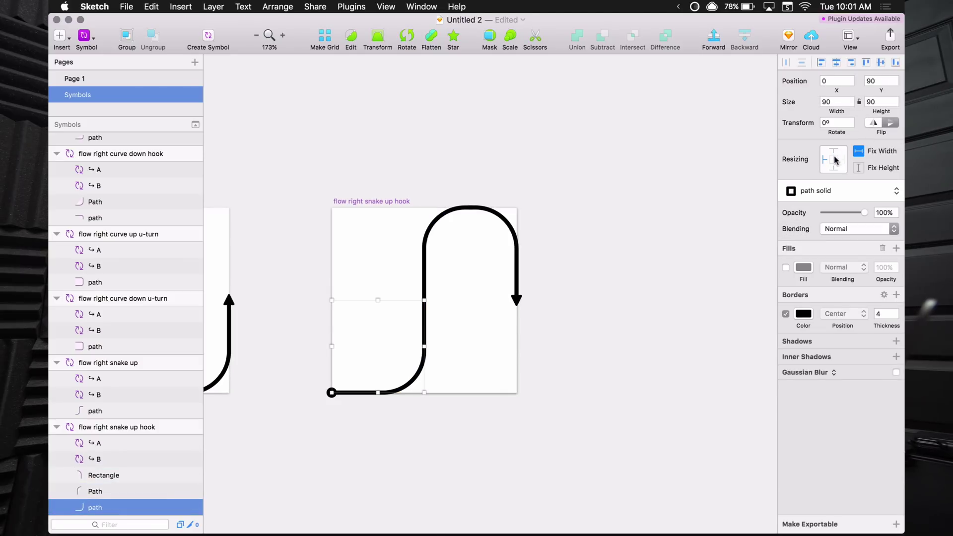
click(611, 291)
- Pin the flow right snake up hook symbol's arrow cap to its top edge and its circle cap to the bottom edge
scroll(611, 291, down, 5)
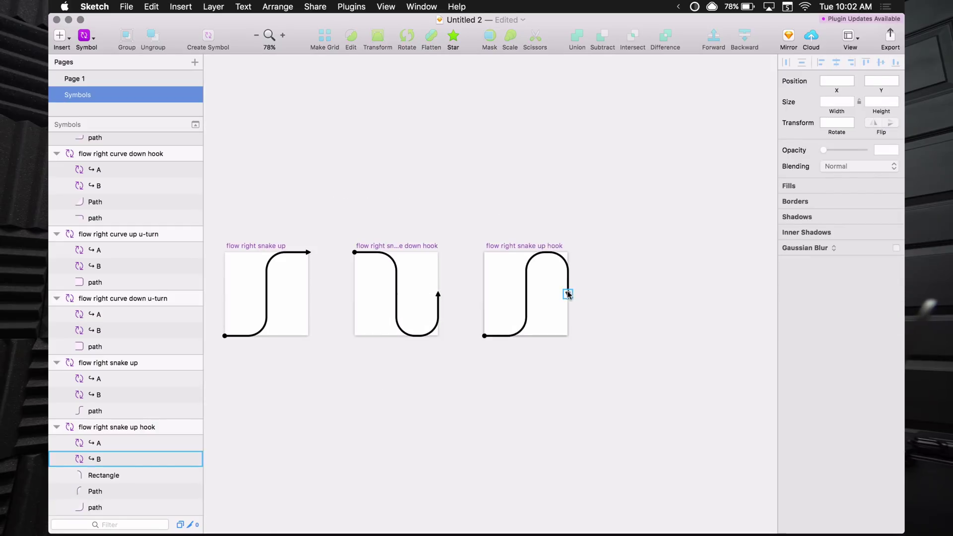
click(568, 295)
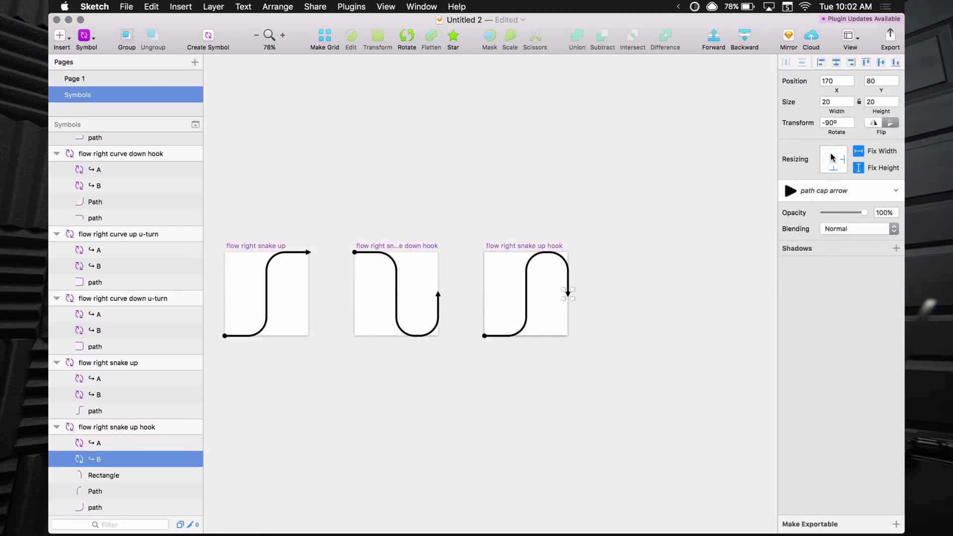
click(479, 337)
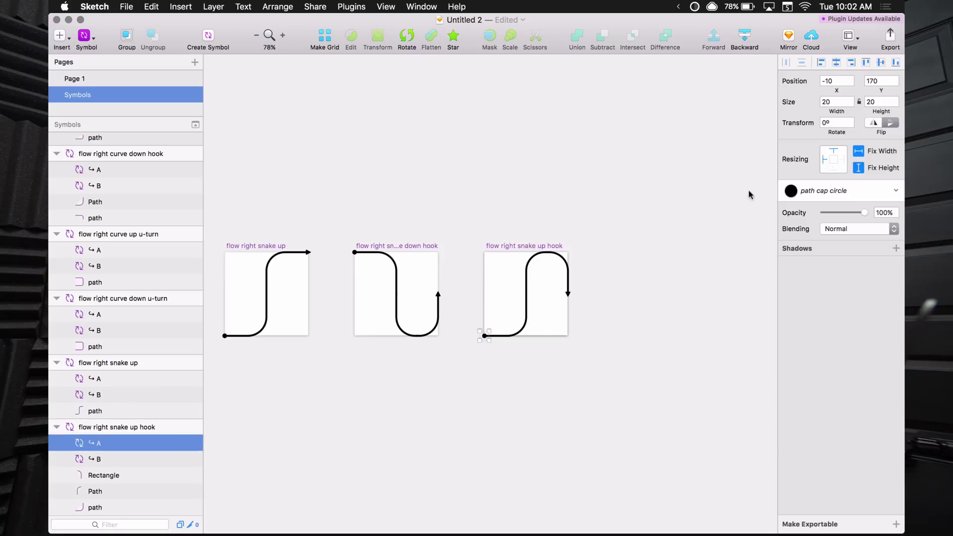
click(834, 166)
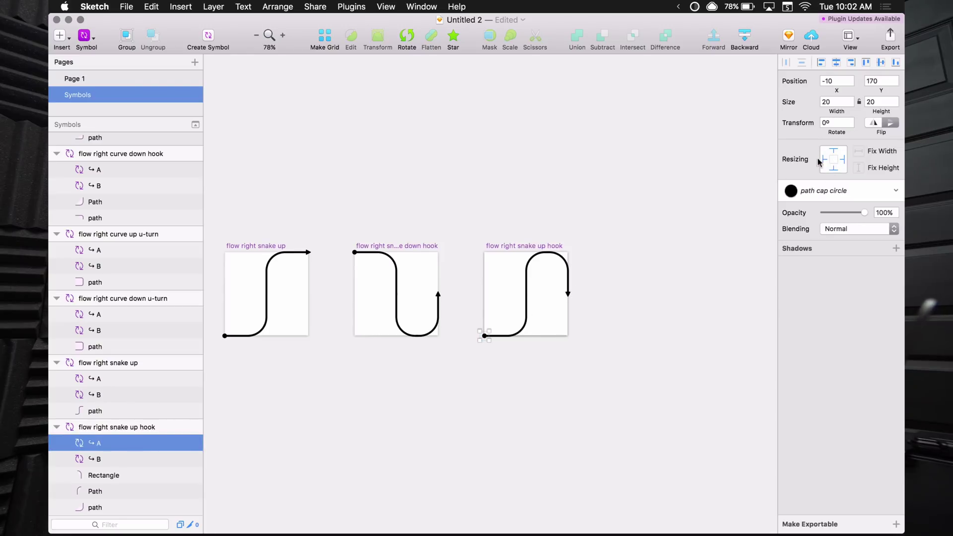
click(649, 183)
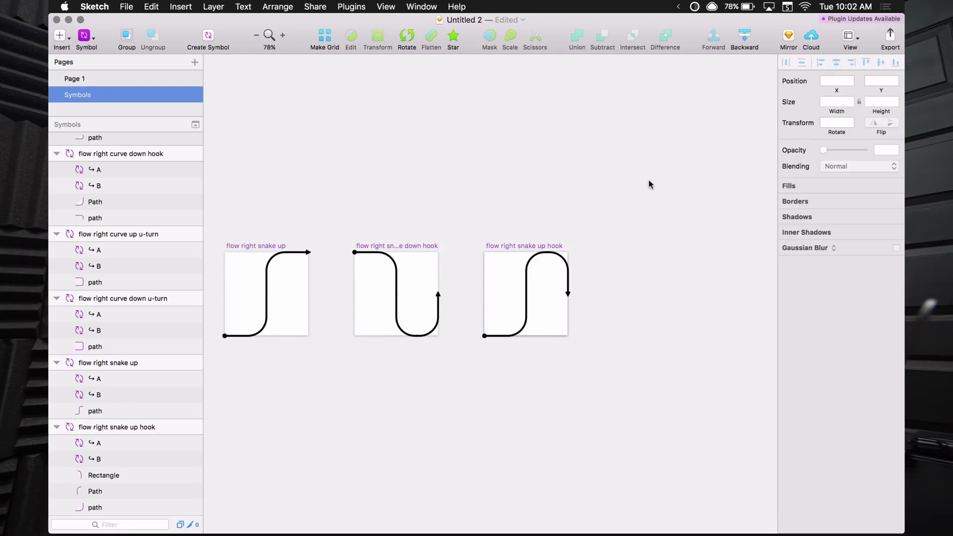
scroll(649, 184, right, 5)
click(340, 317)
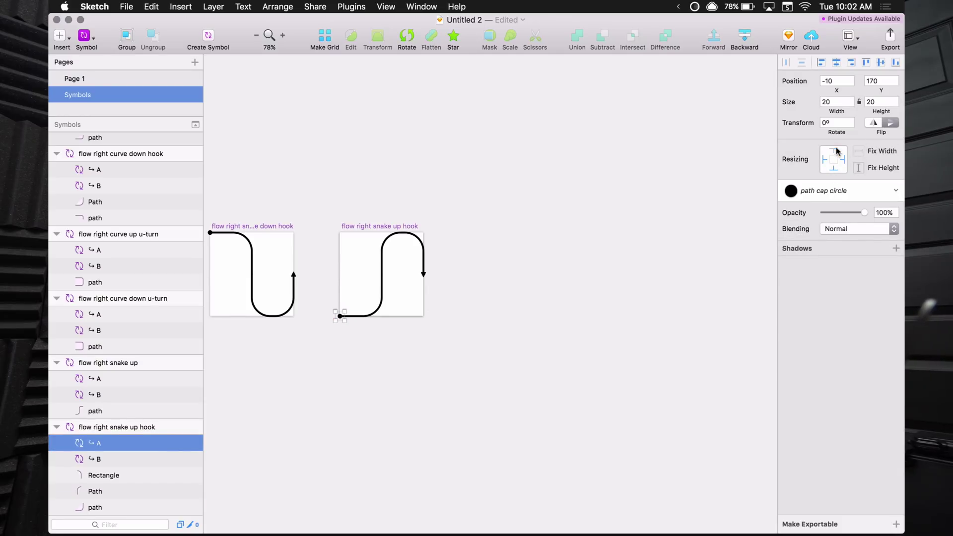
click(651, 210)
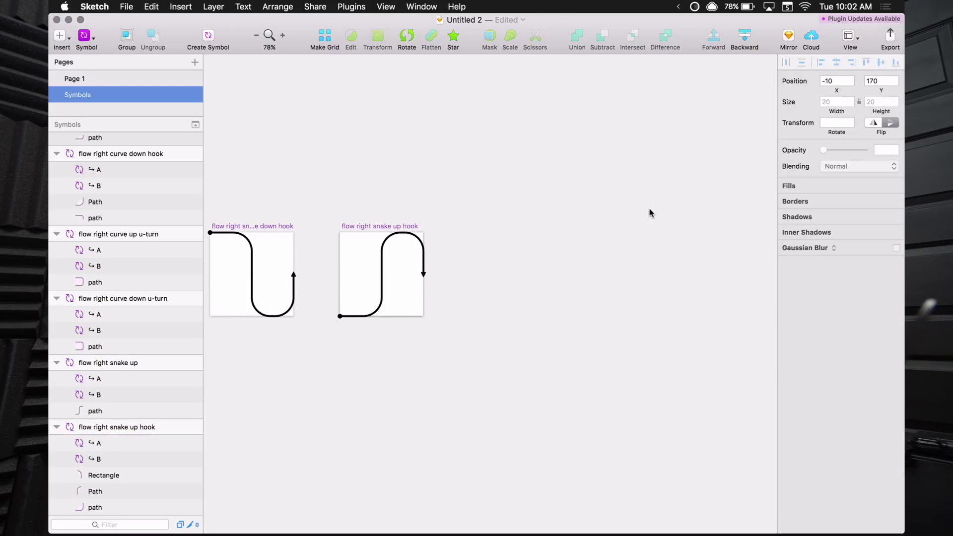
- Try enlarging the flow right snake up hook symbol to 240 by 198 from its corner, and undo the resize
click(382, 256)
drag(422, 315, 459, 332)
key(super+c)
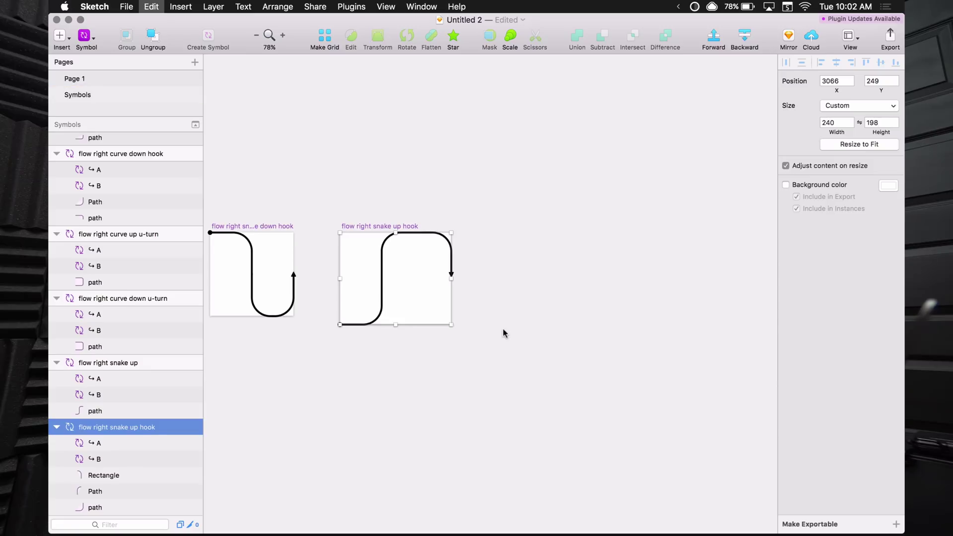
click(415, 375)
- Collapse all the symbols in the layer list to tidy the finished set of flow arrows
scroll(415, 374, down, 6)
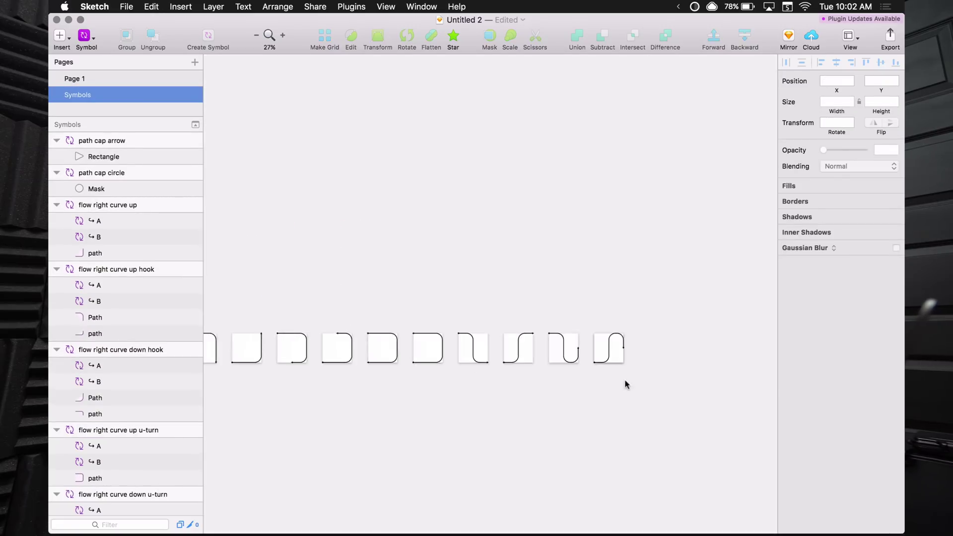
scroll(616, 404, left, 5)
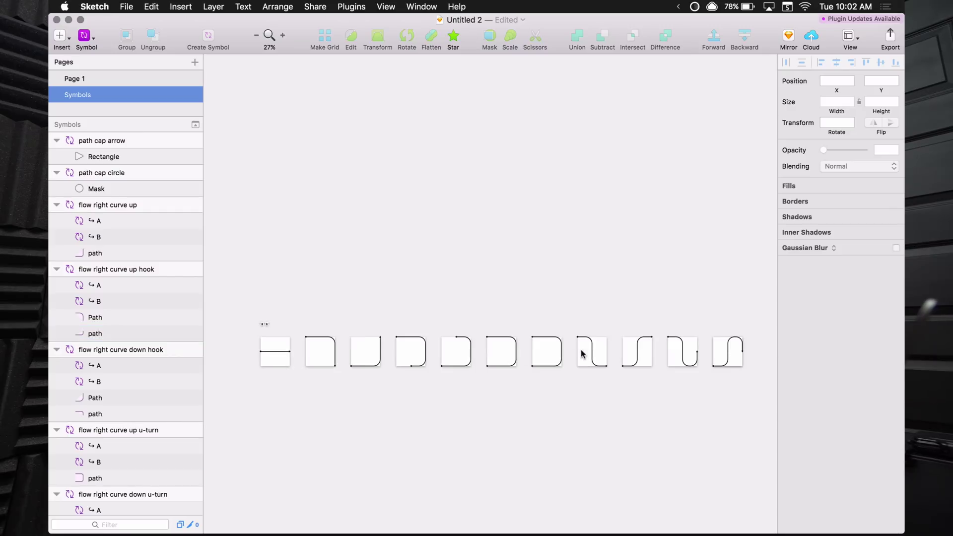
scroll(618, 288, down, 3)
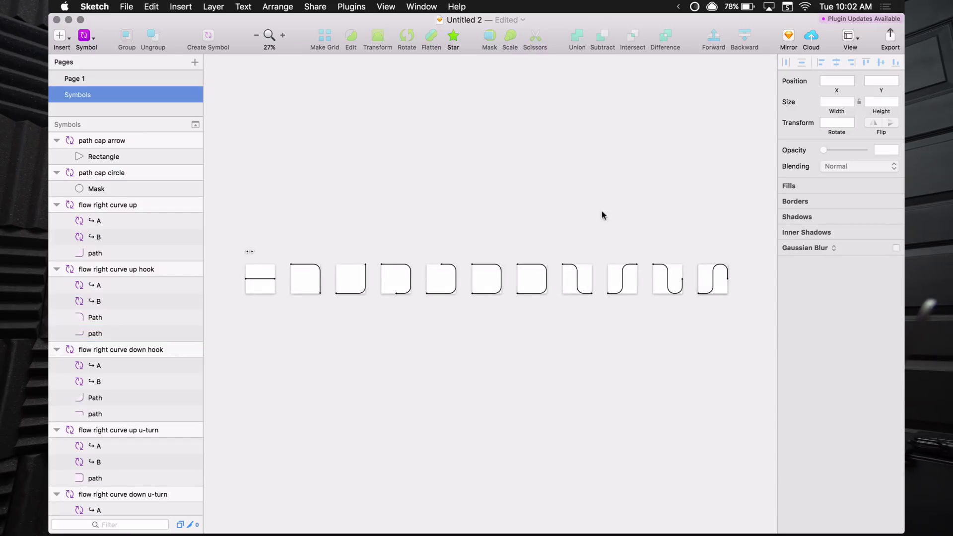
key(alt+super+3)
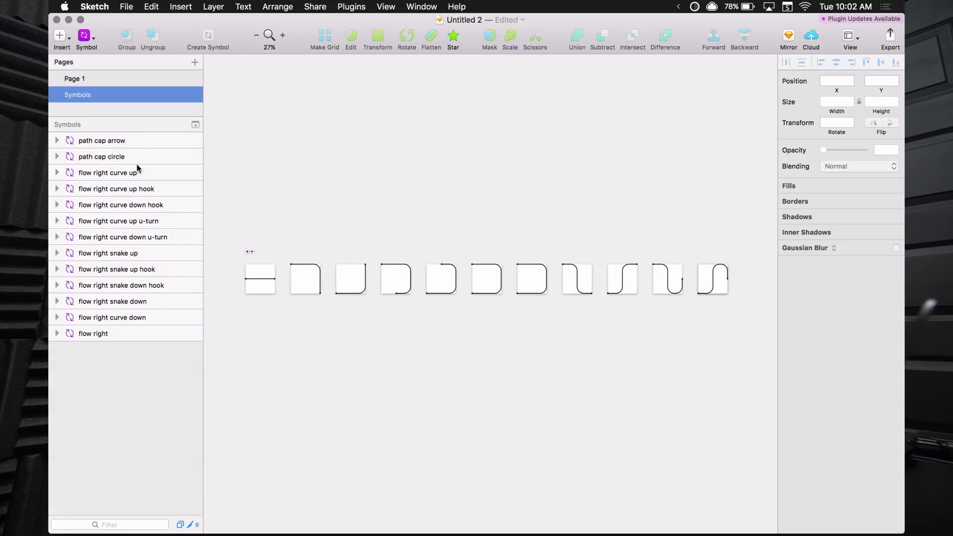
scroll(319, 334, left, 2)
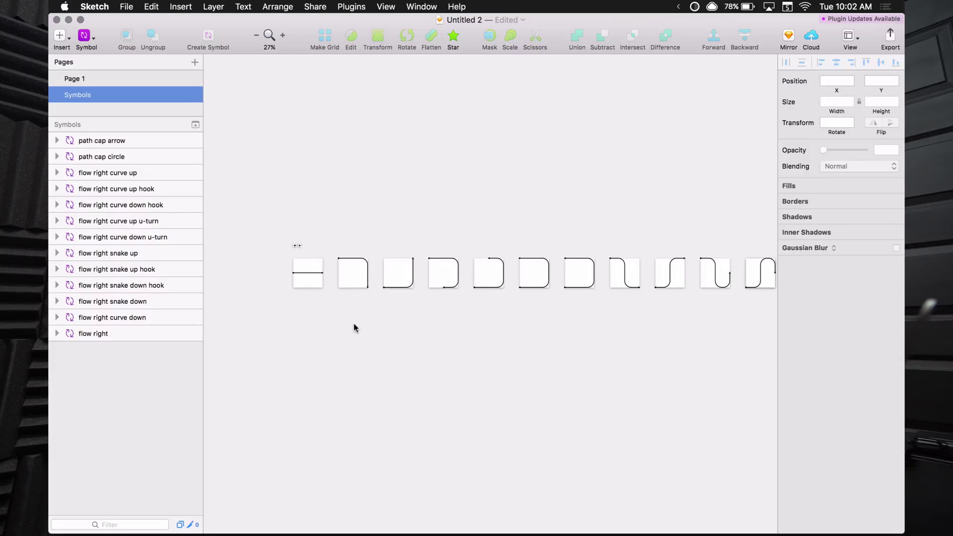
drag(354, 324, 274, 324)
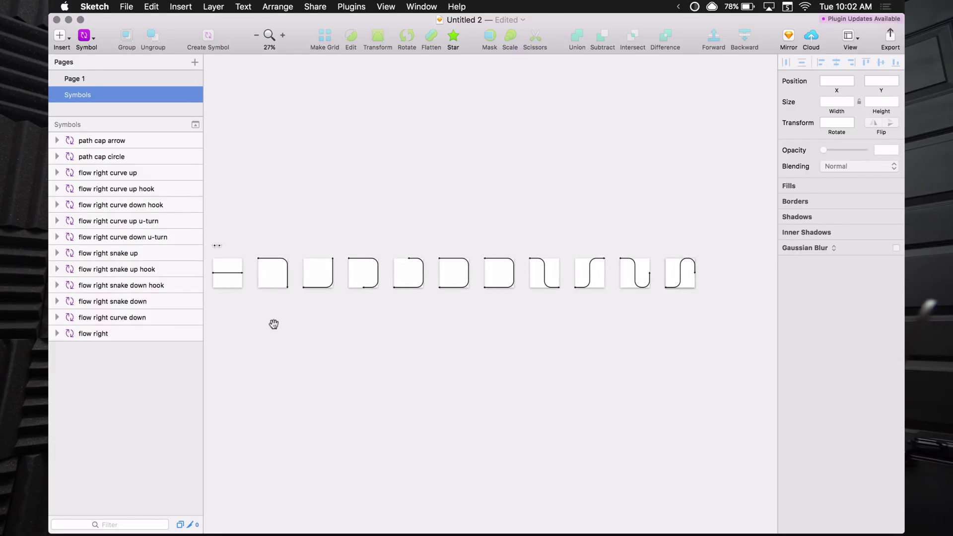